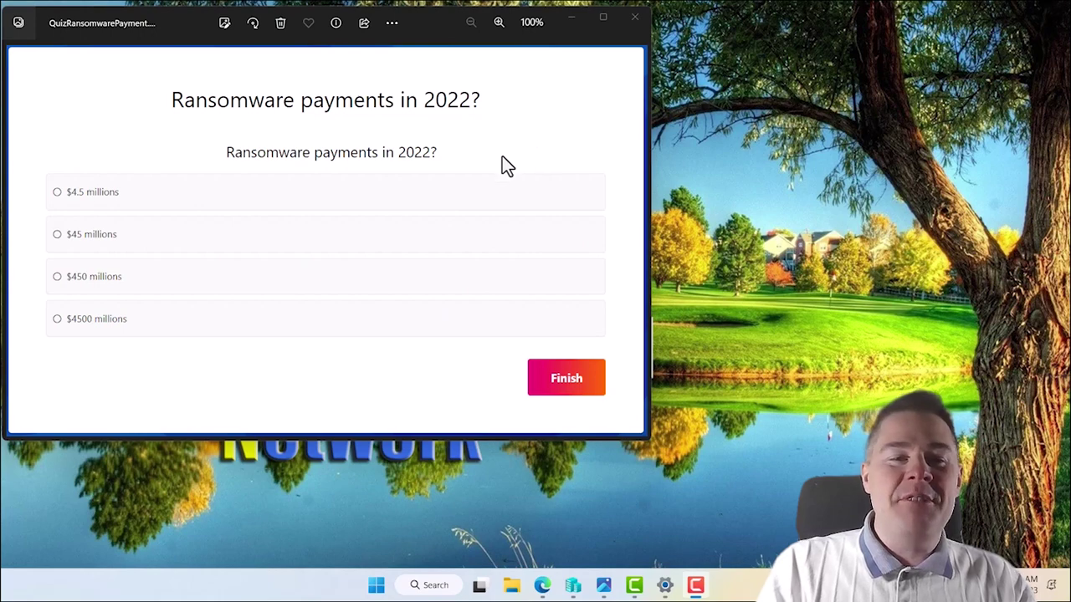
Choose $450 millions as the answer to the ransomware payments question and close the quiz image.
left_click(415, 285)
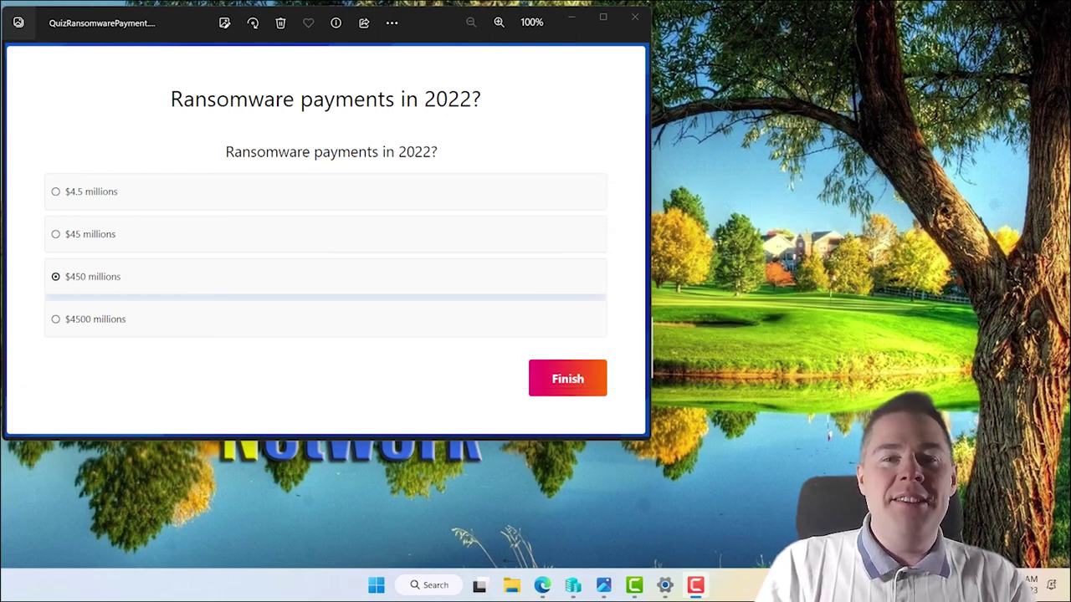
left_click(639, 17)
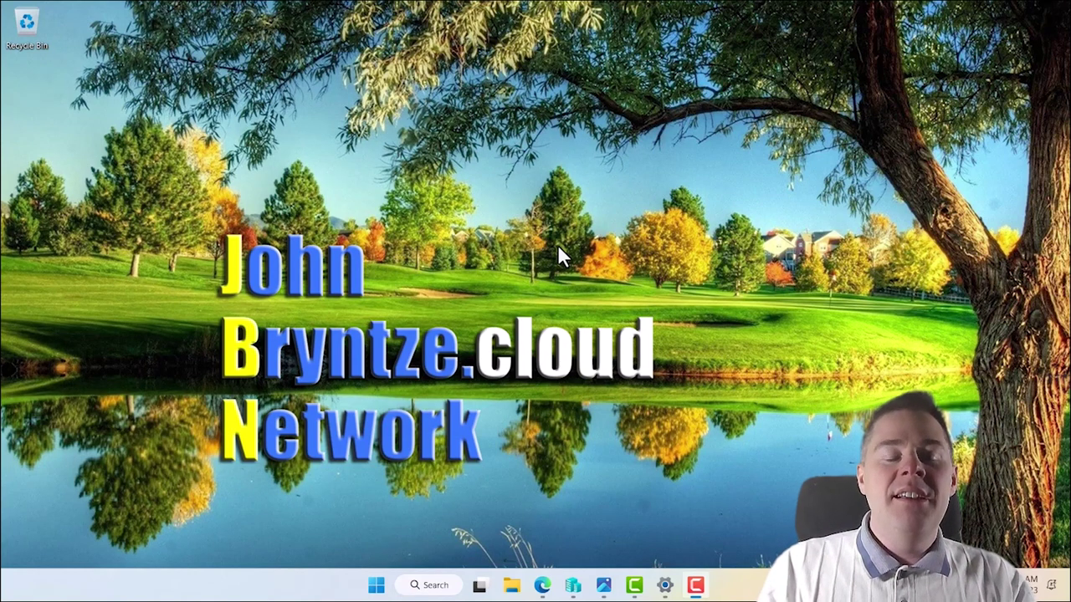
Switch to the Intune admin center in Edge and open the Discovered apps report under app monitoring.
left_click(542, 585)
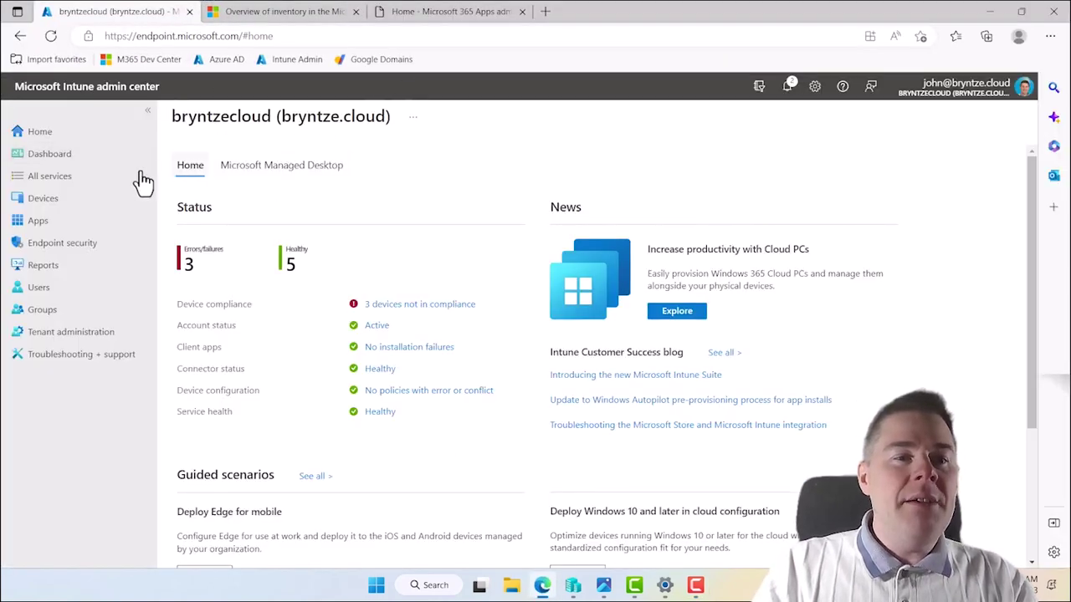
left_click(48, 229)
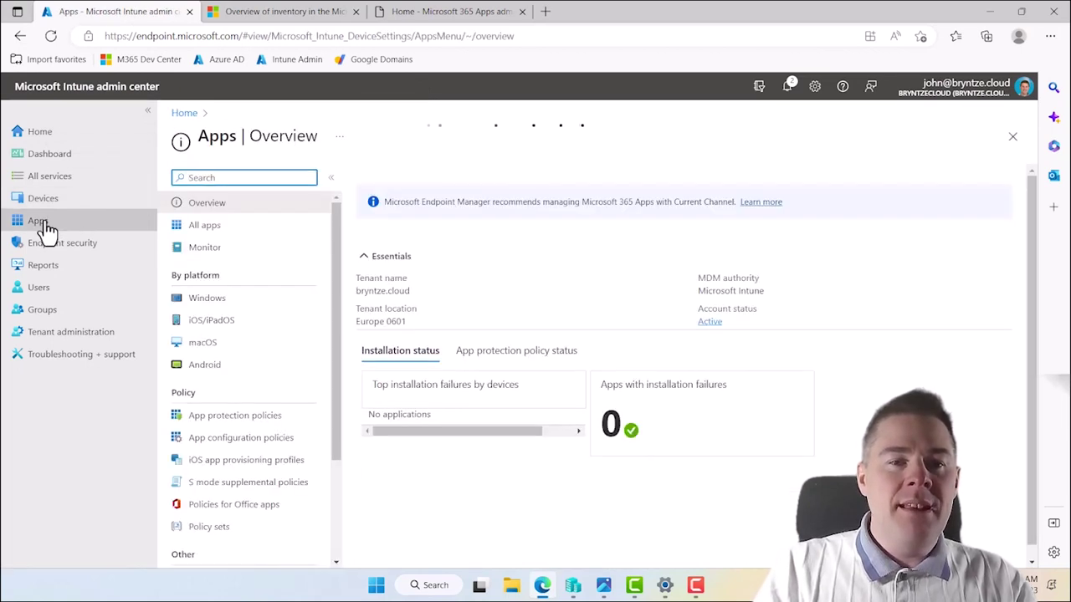
left_click(208, 256)
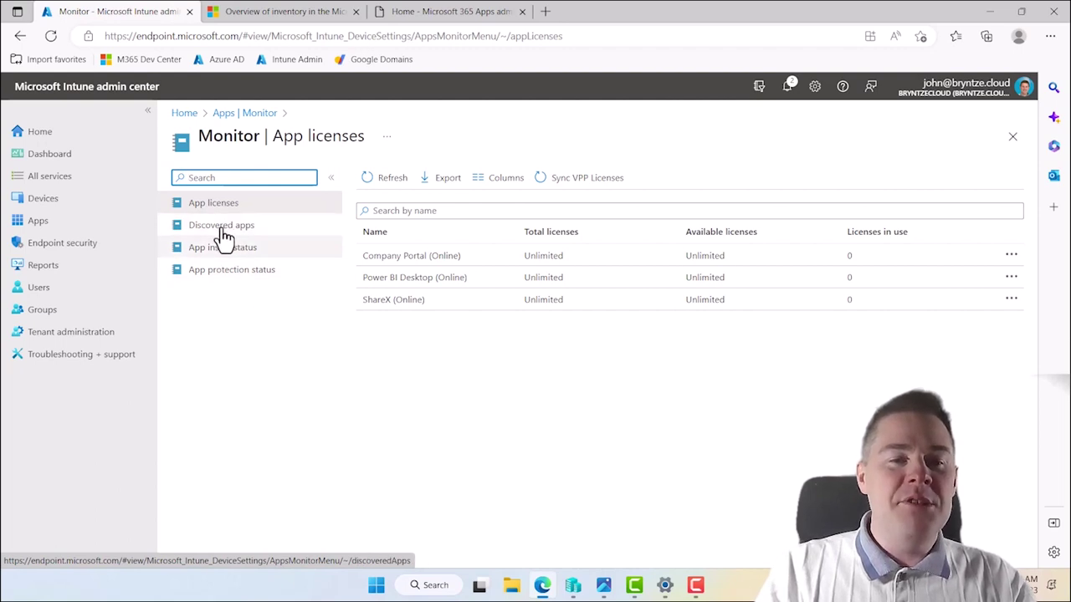
left_click(216, 238)
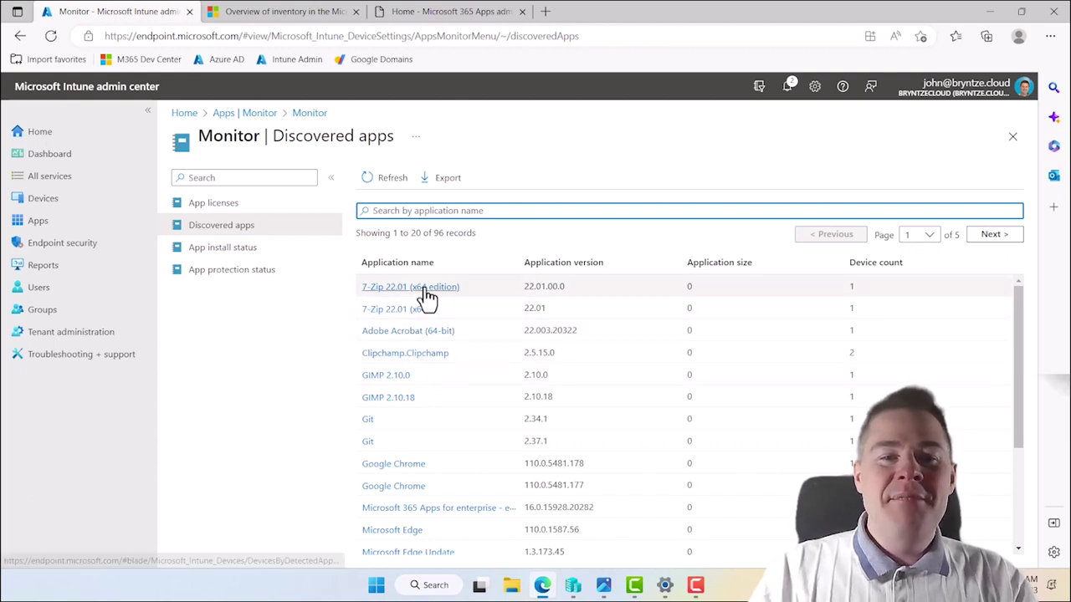
left_click(509, 212)
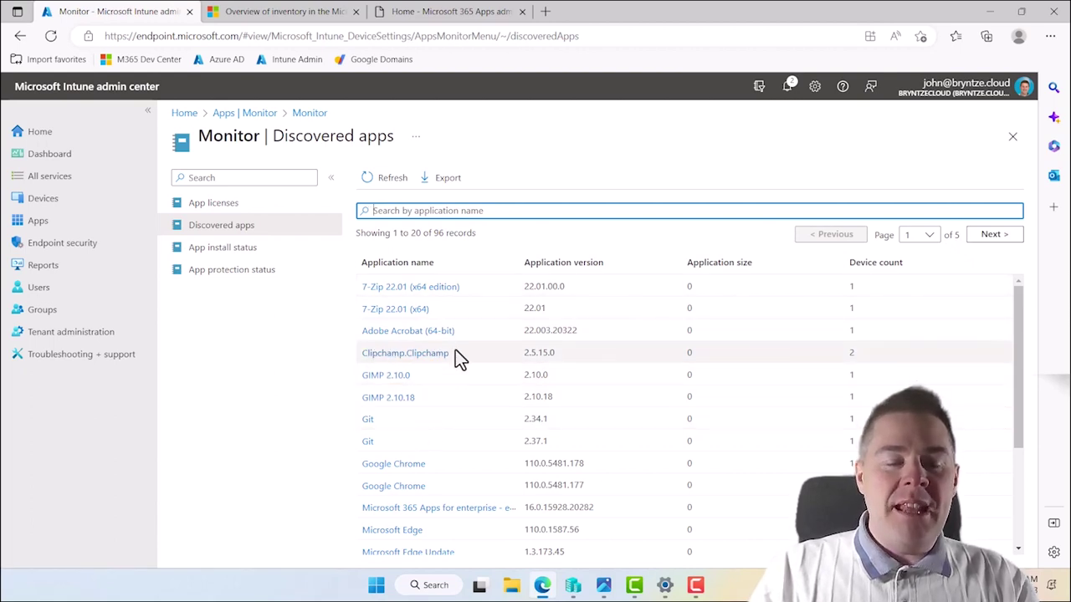
Export the discovered apps aggregate data set to a CSV file.
left_click(445, 179)
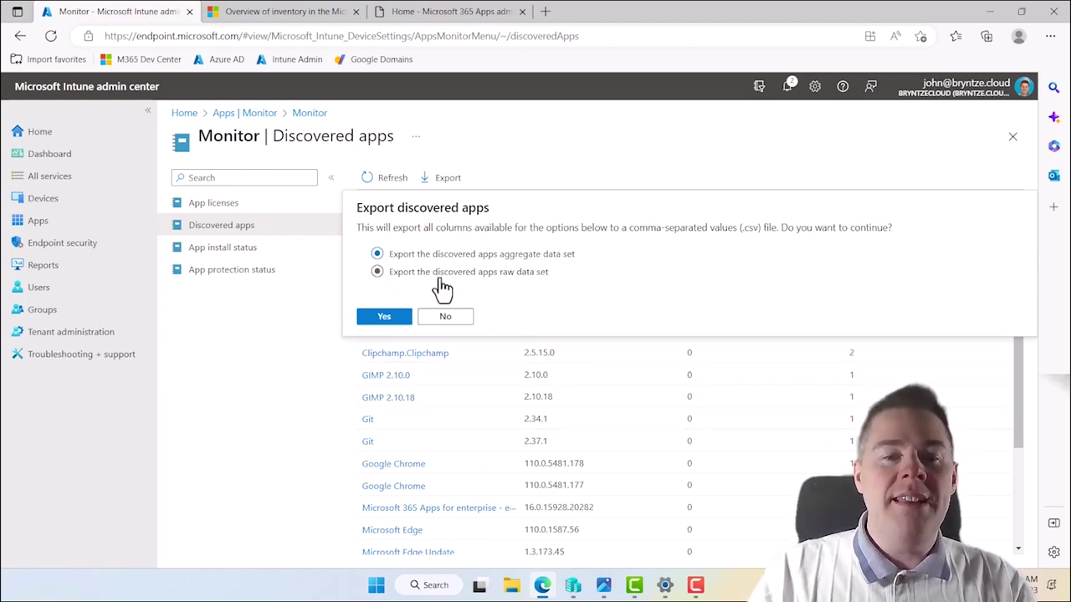
left_click(377, 274)
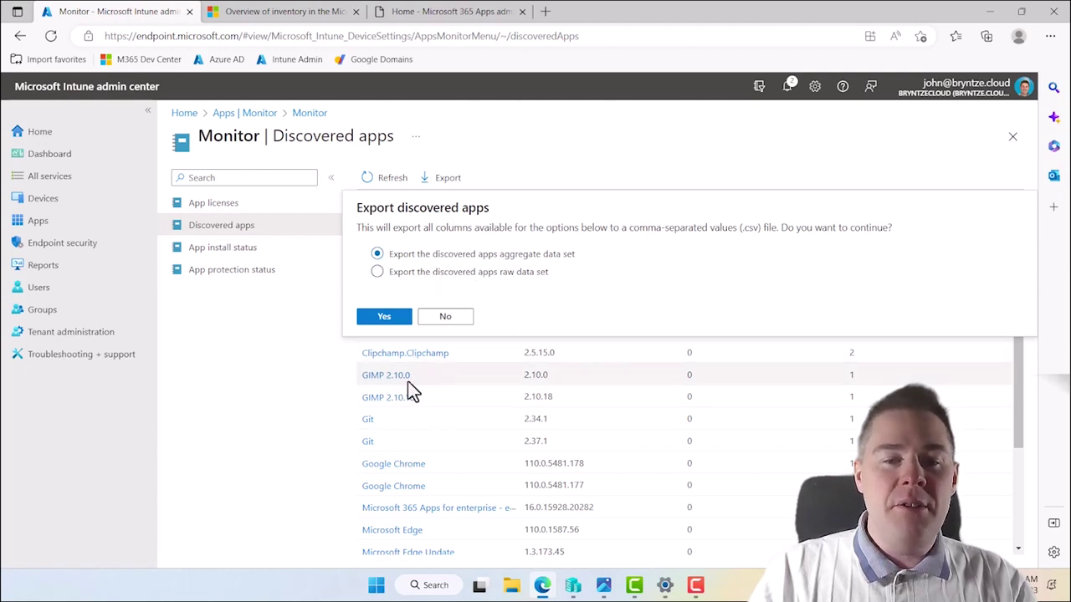
left_click(385, 322)
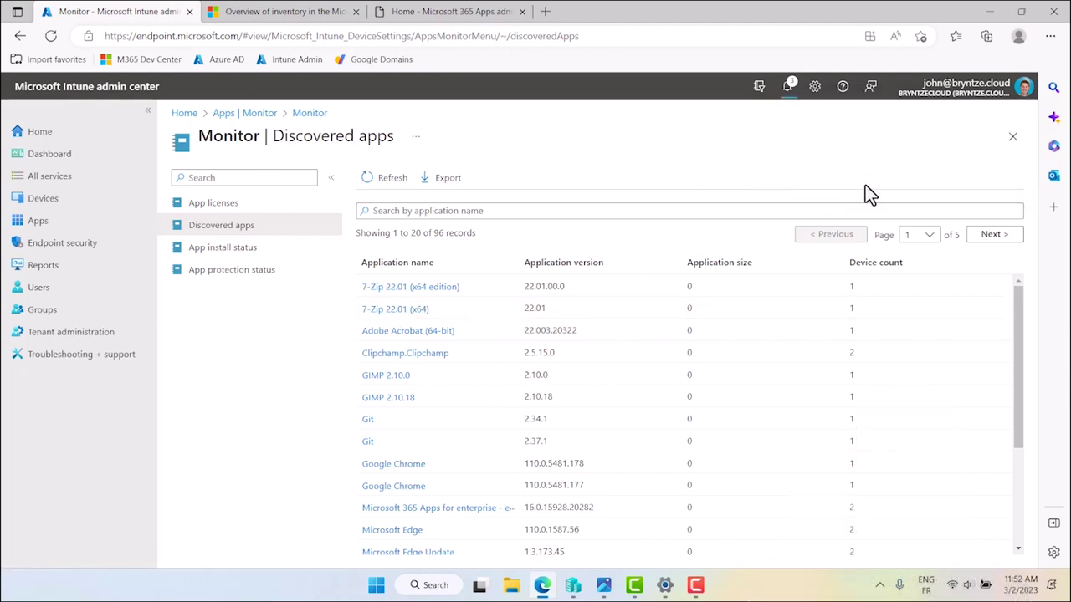
Check the export's progress in the notifications and dismiss the two older Sync initiated entries.
left_click(789, 90)
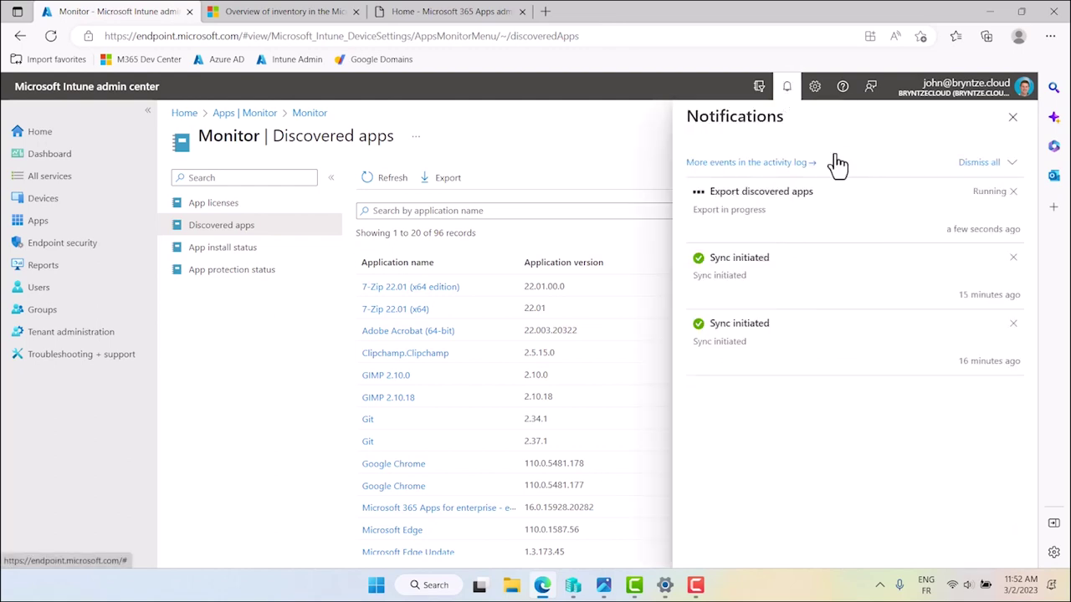
left_click(1013, 323)
left_click(1014, 257)
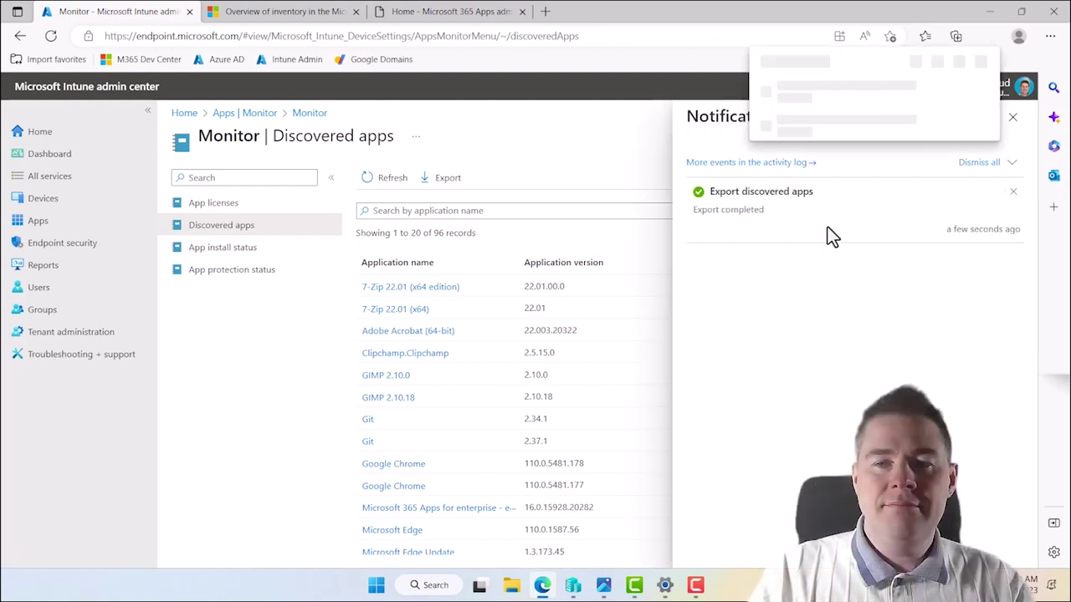
Show the downloaded DetectedAppsAggregate zip in its folder and open the archive to view its contents.
mouse_move(803, 107)
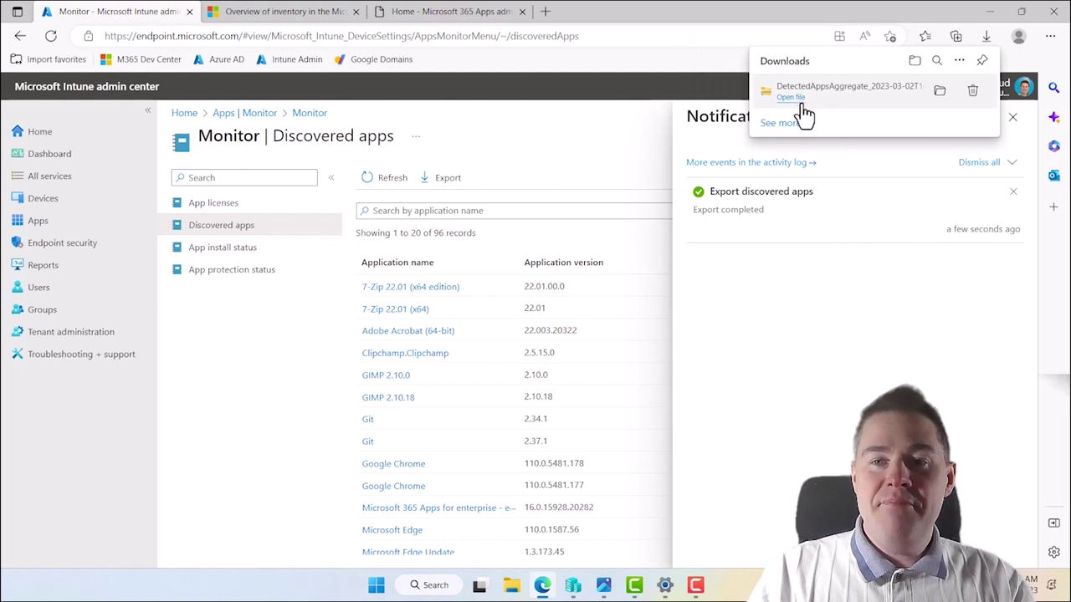
left_click(936, 94)
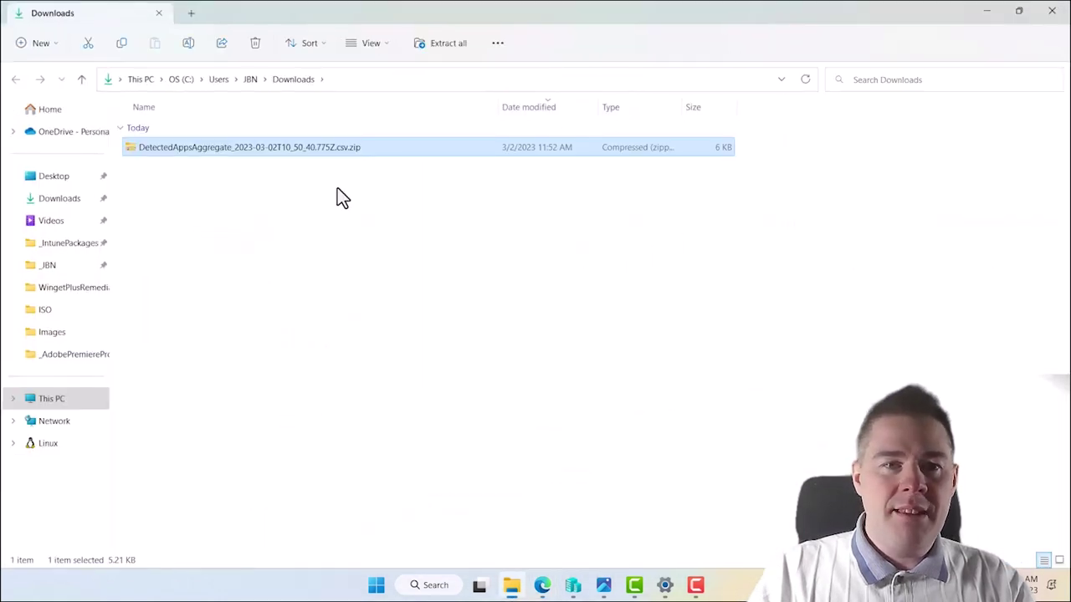
double_click(257, 151)
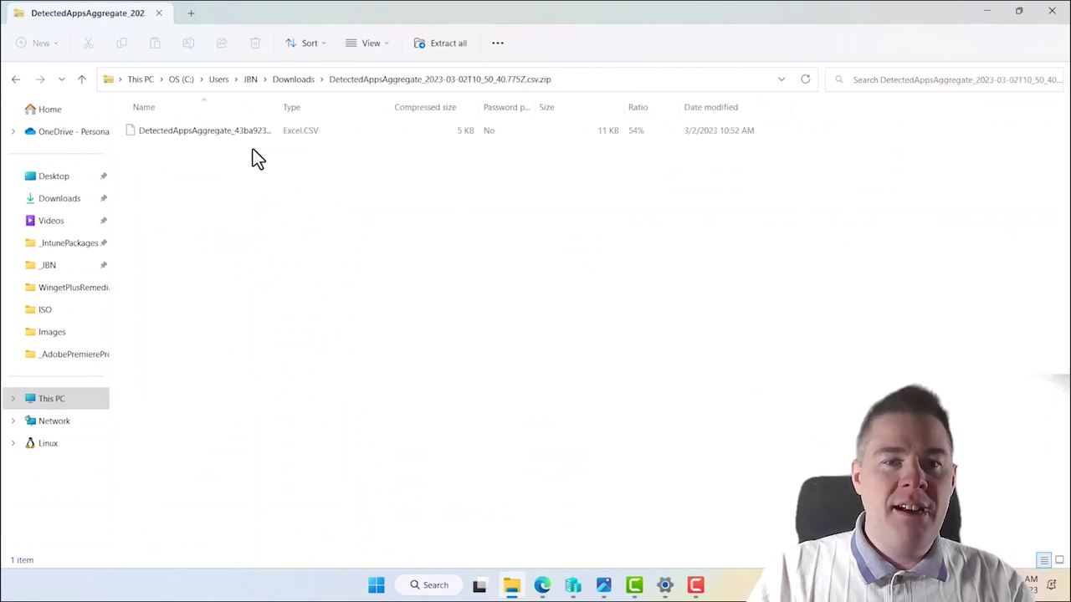
left_click_drag(279, 106, 526, 107)
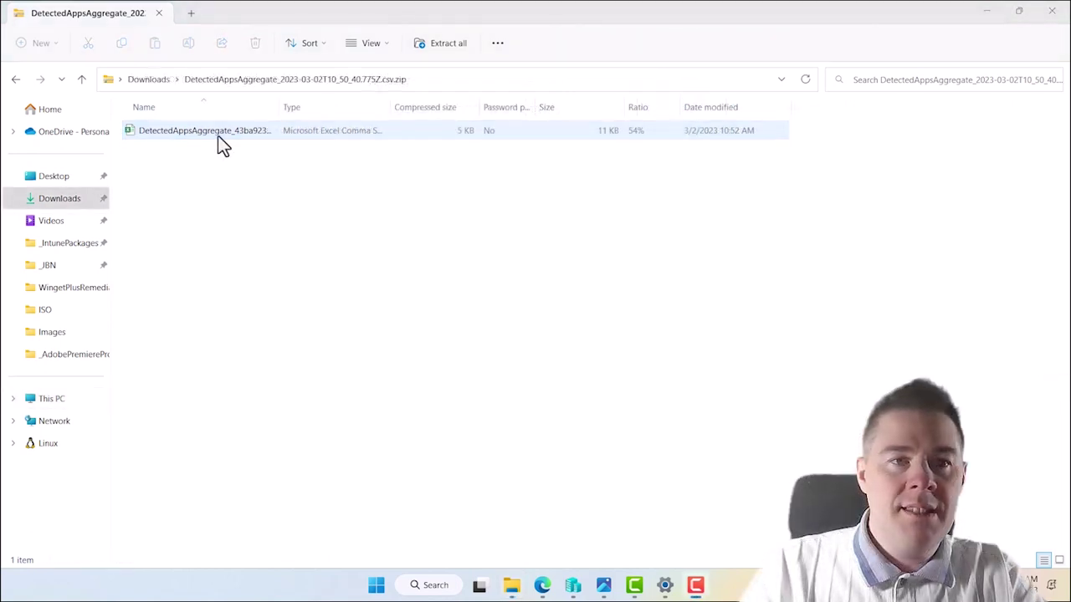
Open the DetectedAppsAggregate CSV file in Excel and dismiss the Office new look and theme introduction.
double_click(214, 133)
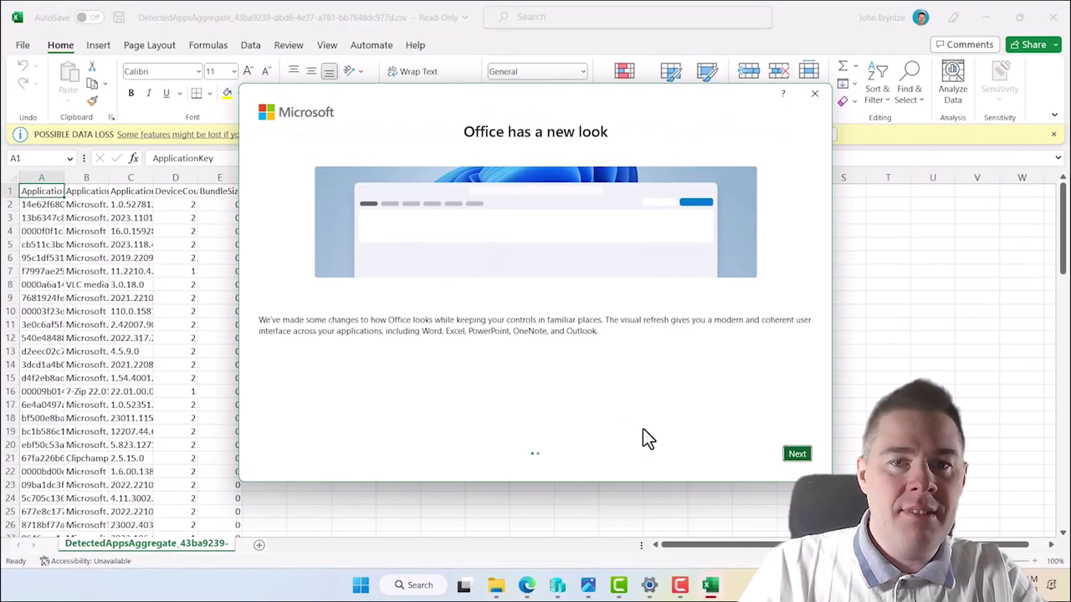
left_click(798, 456)
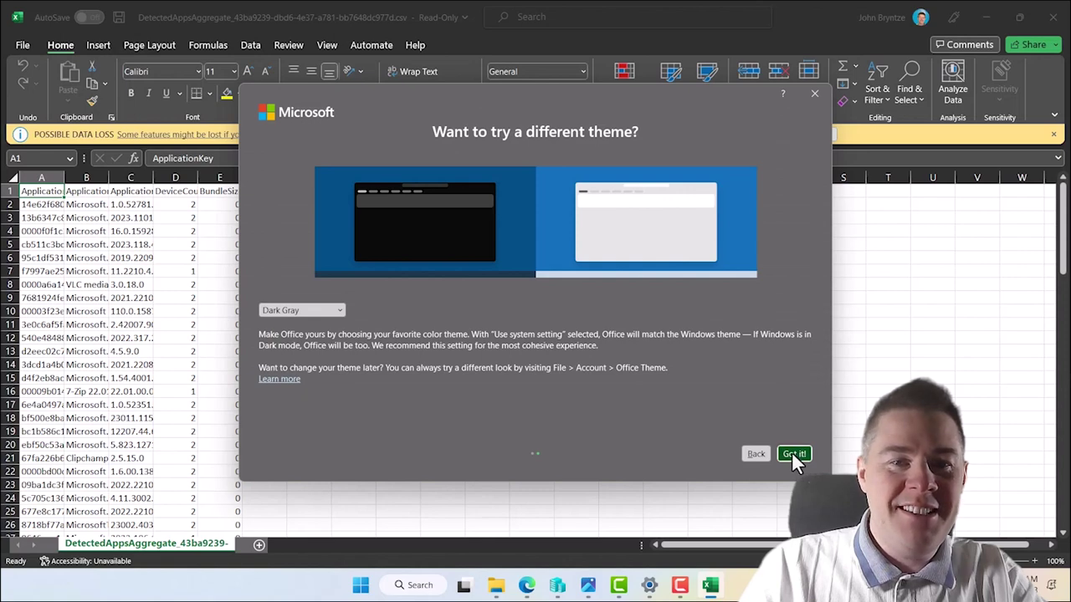
left_click(793, 454)
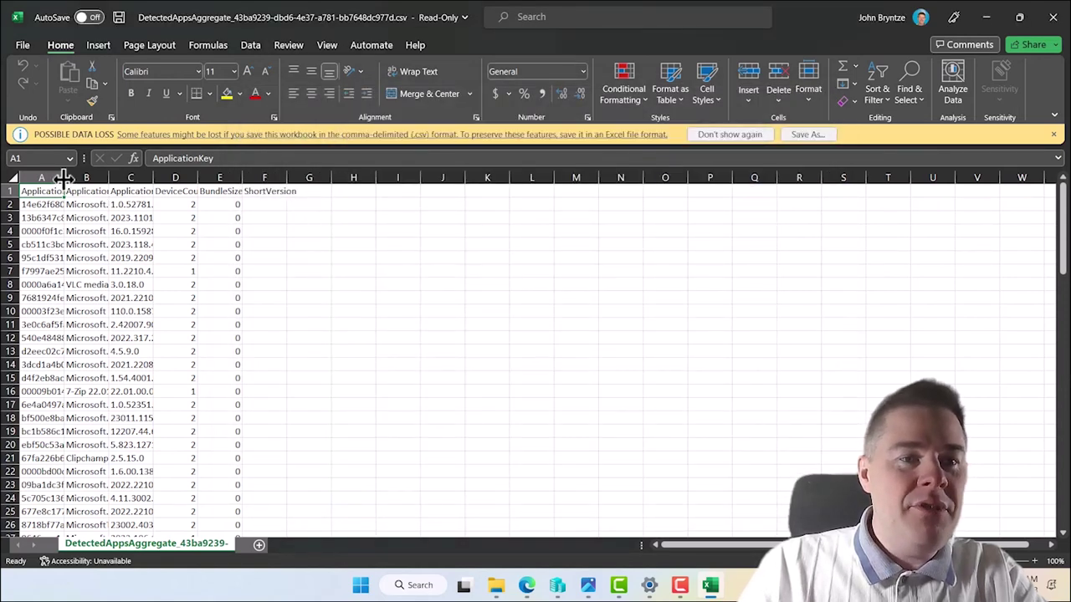
Widen column A to identify its contents and delete the ApplicationKey column.
left_click_drag(63, 177, 57, 177)
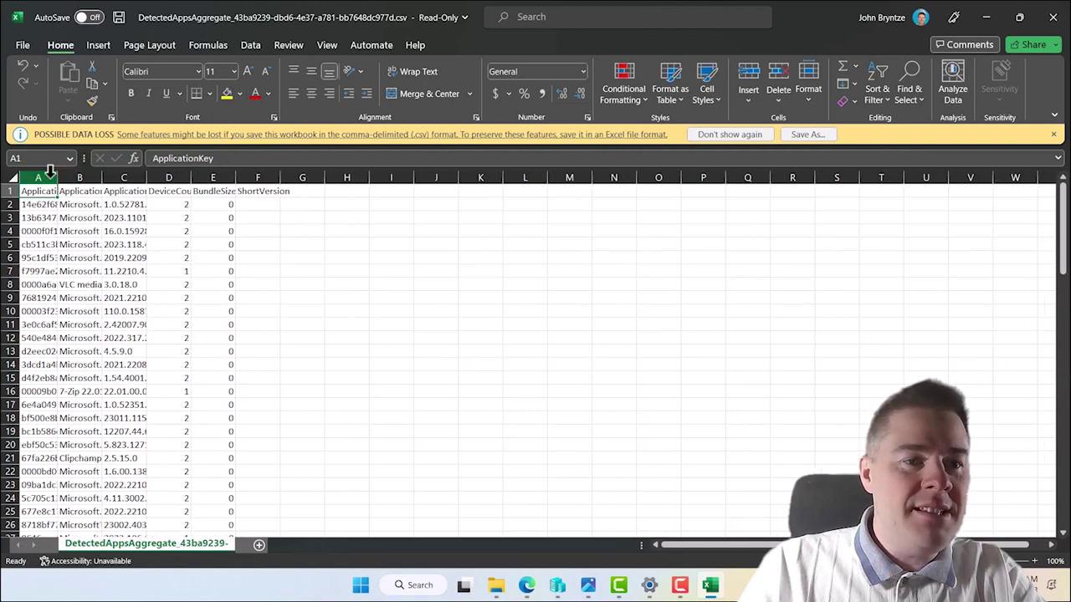
left_click(51, 177)
right_click(50, 178)
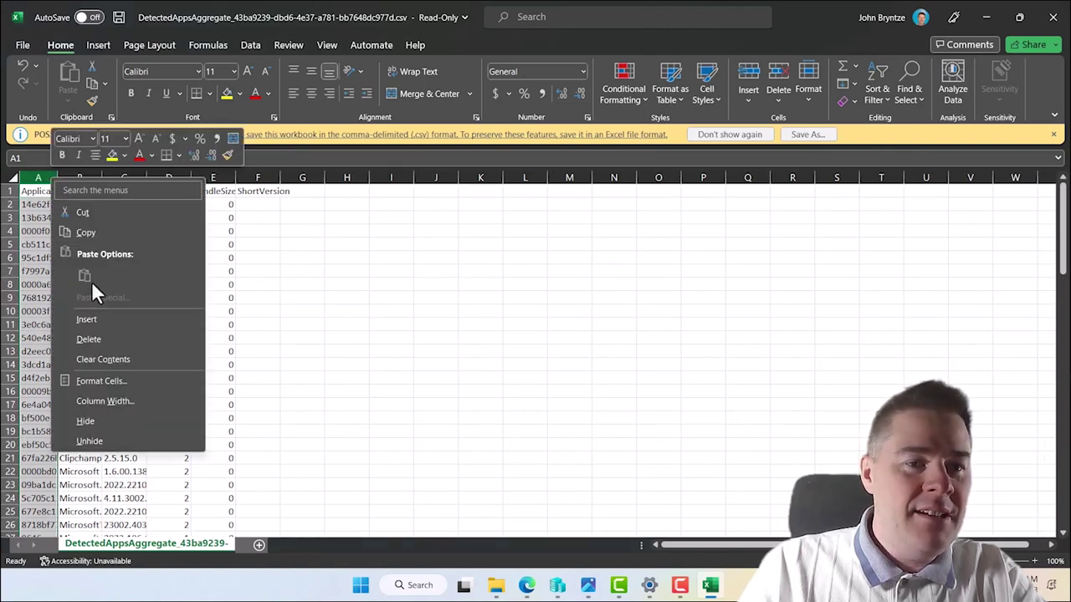
key("Escape")
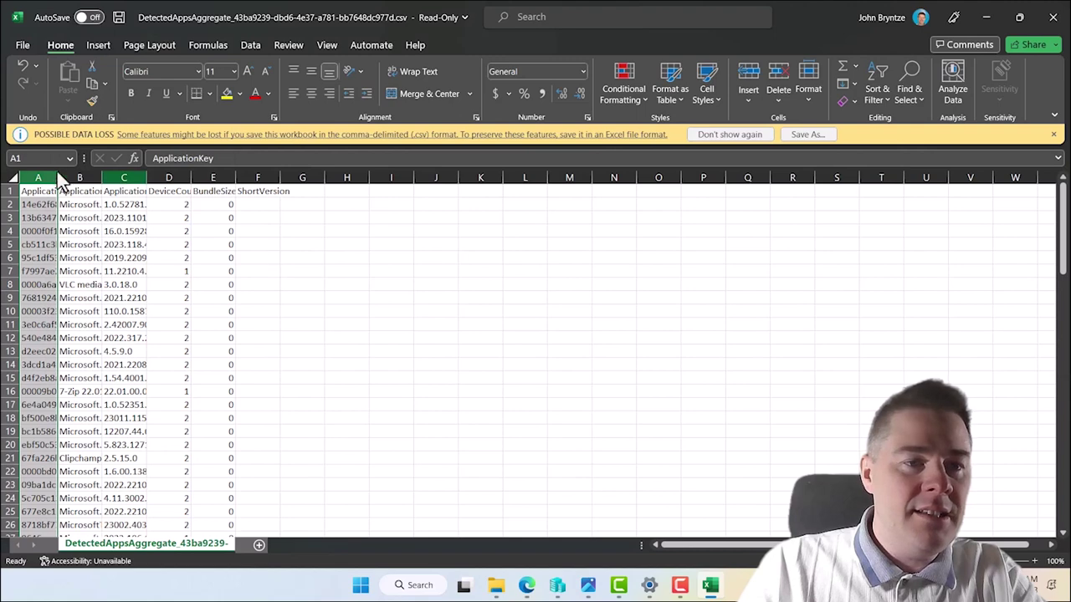
left_click_drag(58, 177, 92, 176)
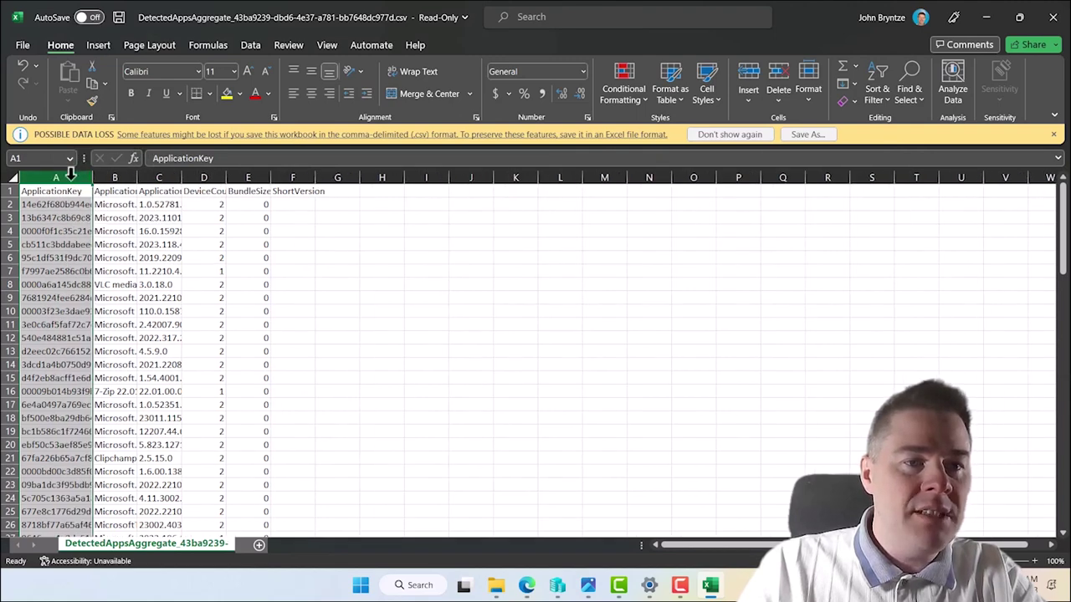
right_click(71, 175)
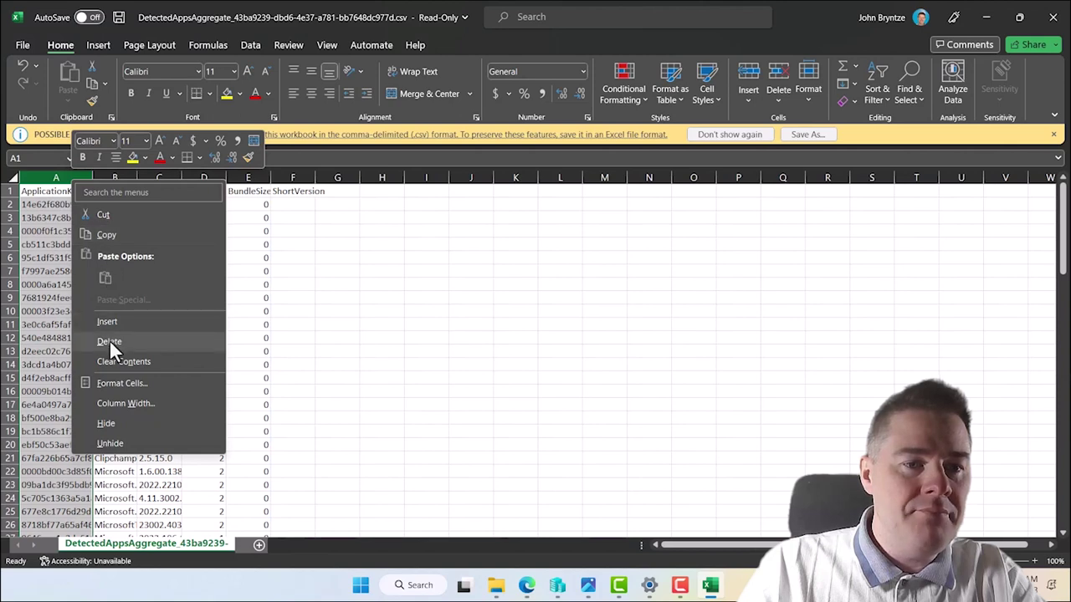
left_click(110, 341)
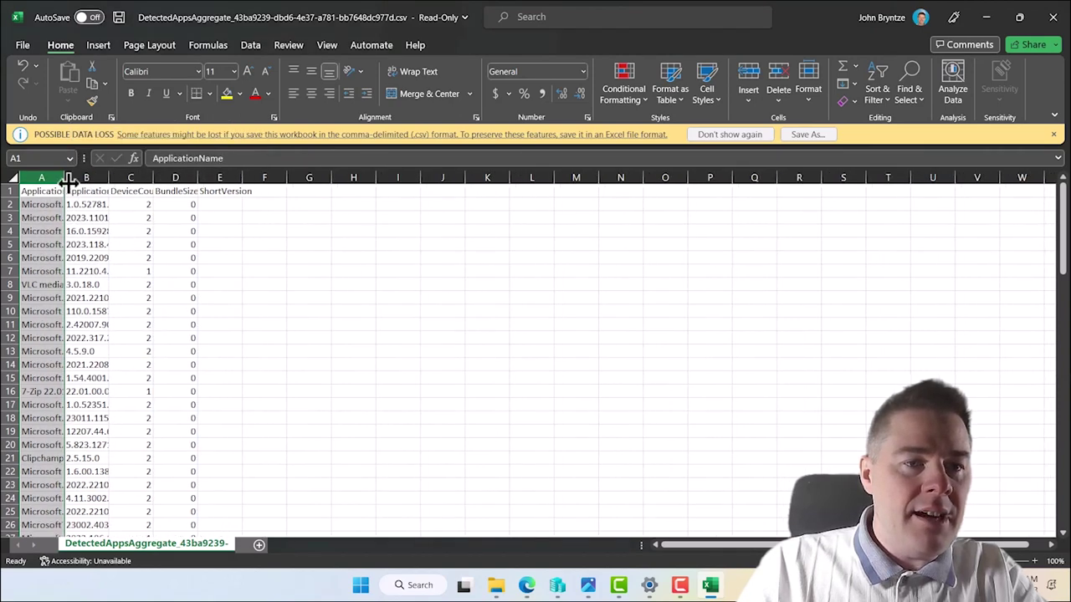
Autofit the widths of the ApplicationName, ApplicationVersion, DeviceCount and BundleSize columns.
double_click(65, 178)
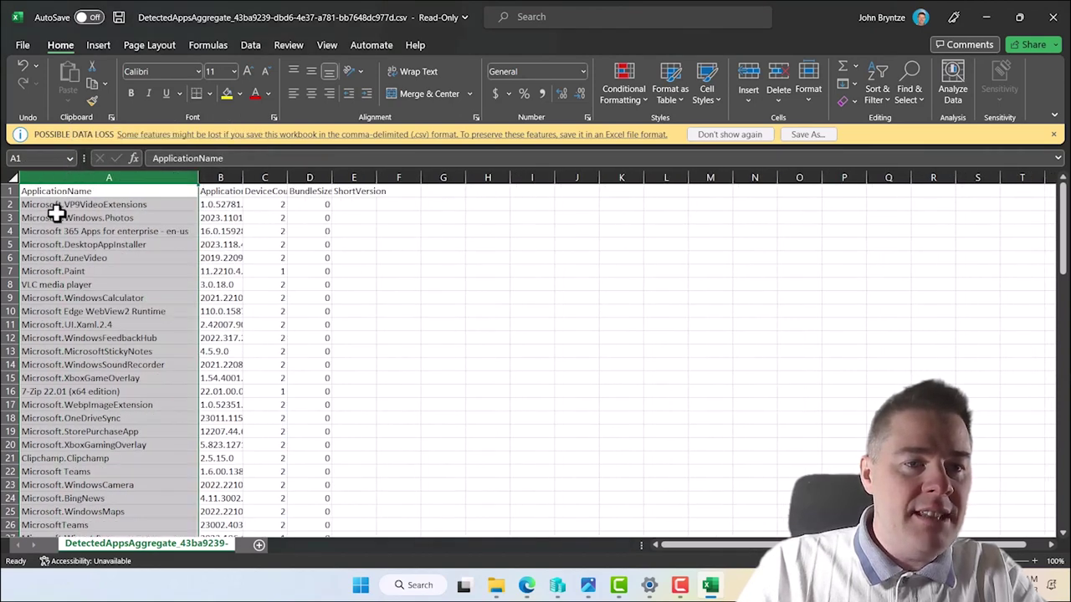
double_click(244, 173)
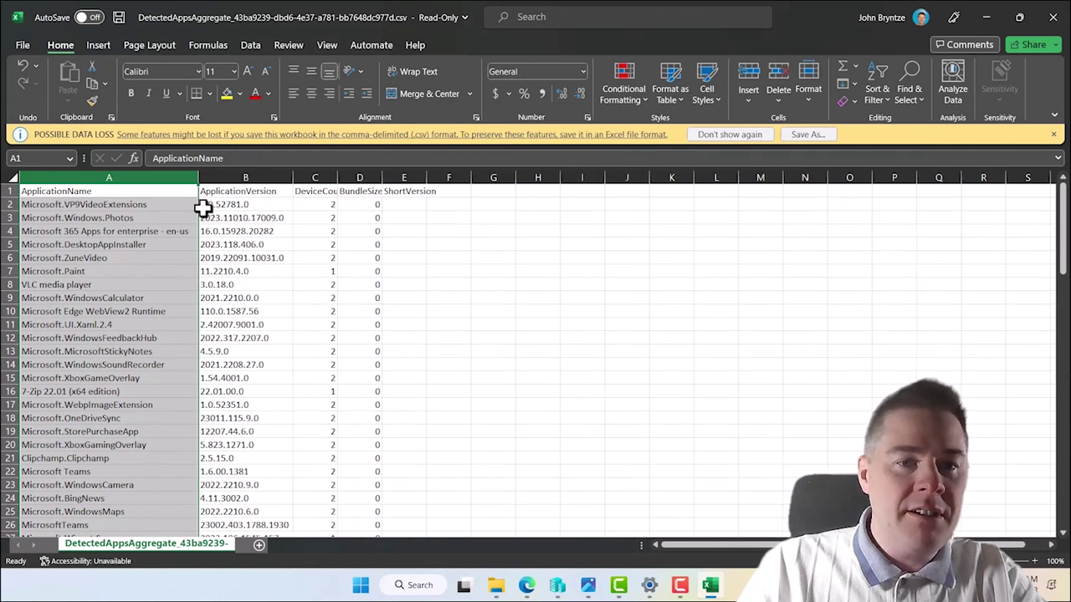
double_click(337, 173)
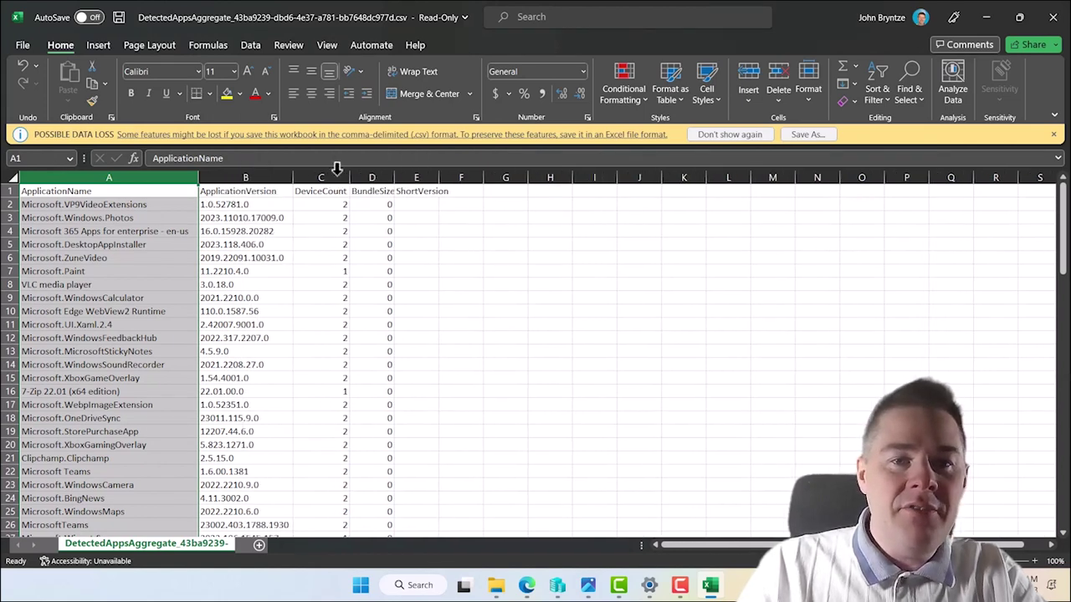
double_click(393, 178)
Delete the BundleSize and ShortVersion columns.
left_click_drag(381, 177, 415, 177)
right_click(417, 179)
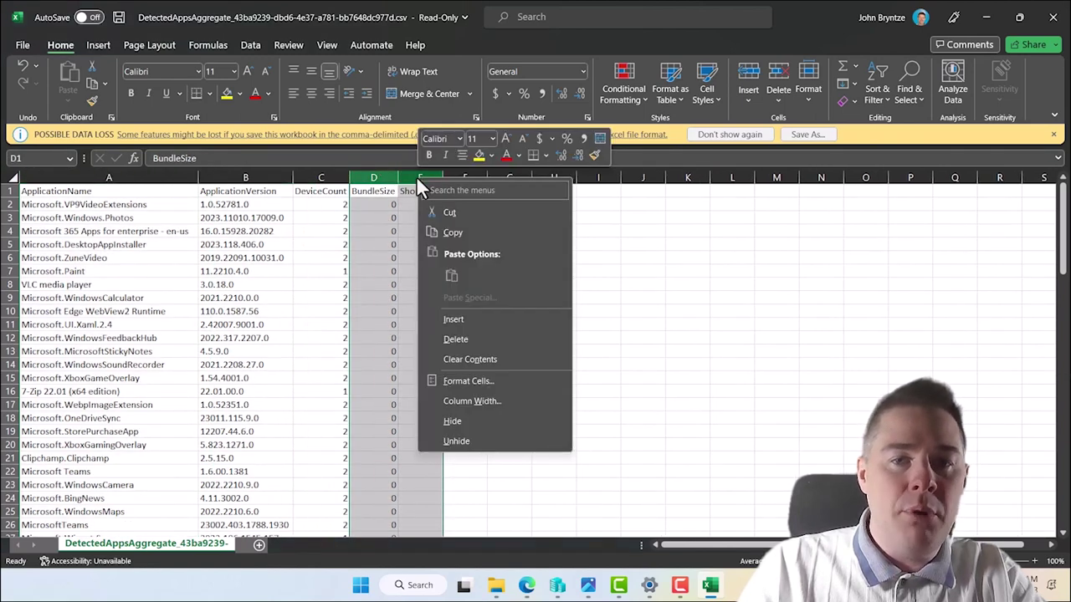
left_click(454, 339)
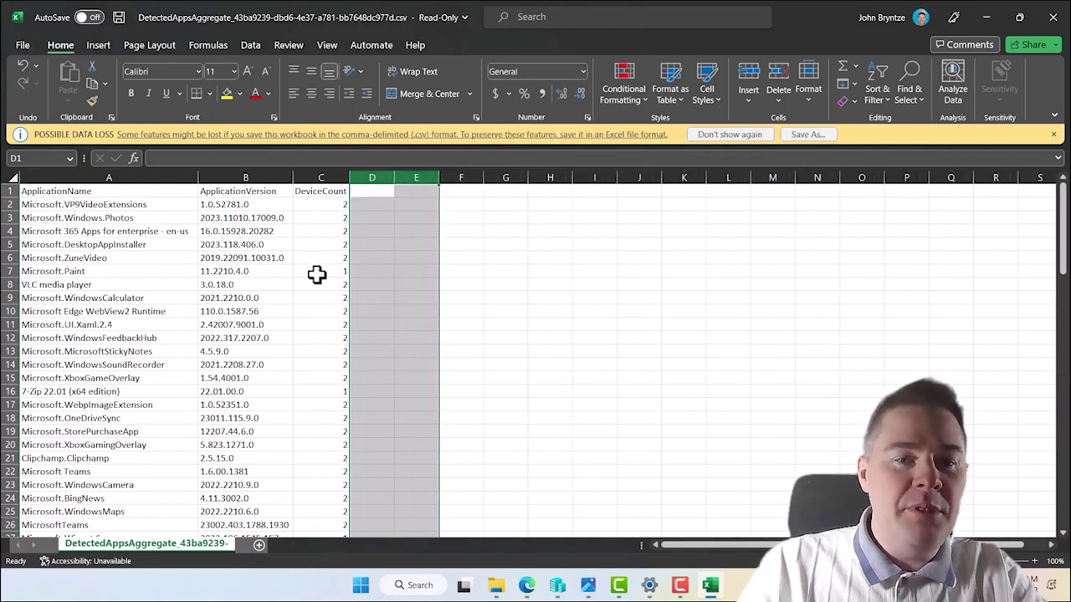
Inspect the DeviceCount values and add filters to the header in row 1.
left_click(321, 205)
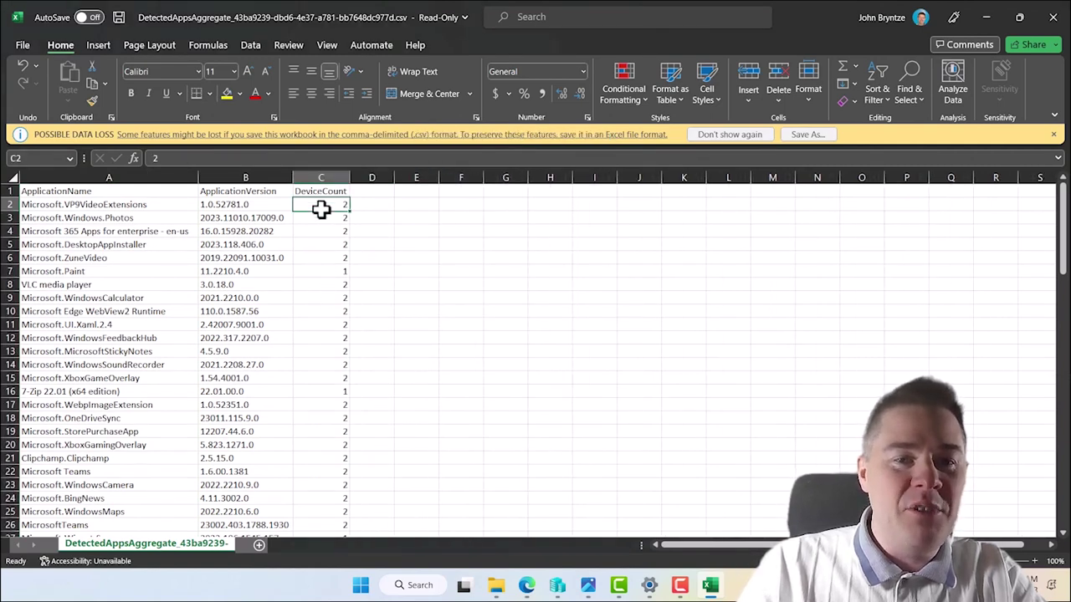
left_click(322, 256)
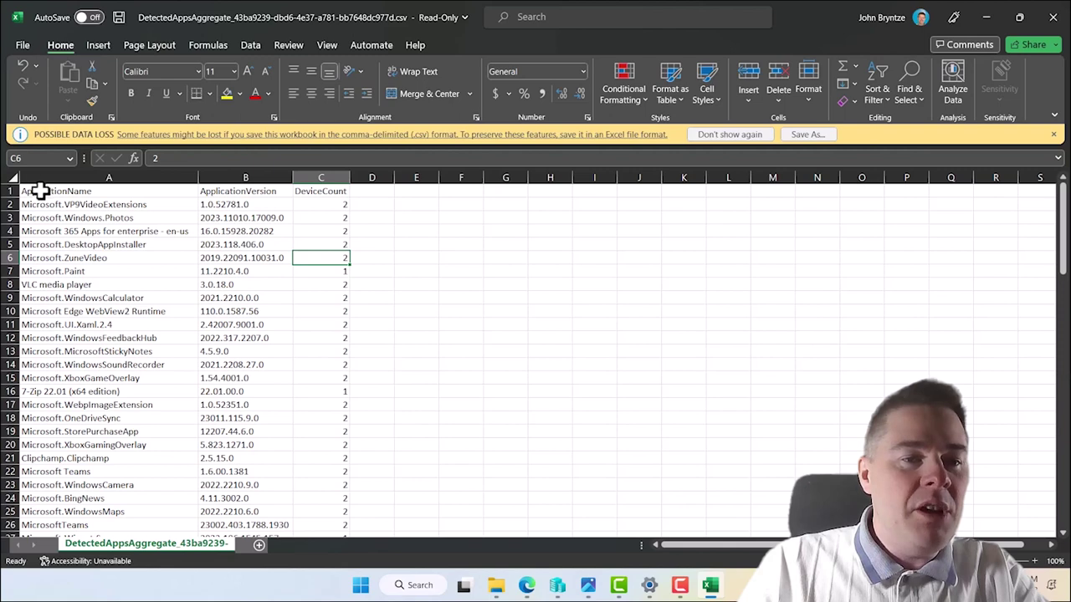
left_click(9, 191)
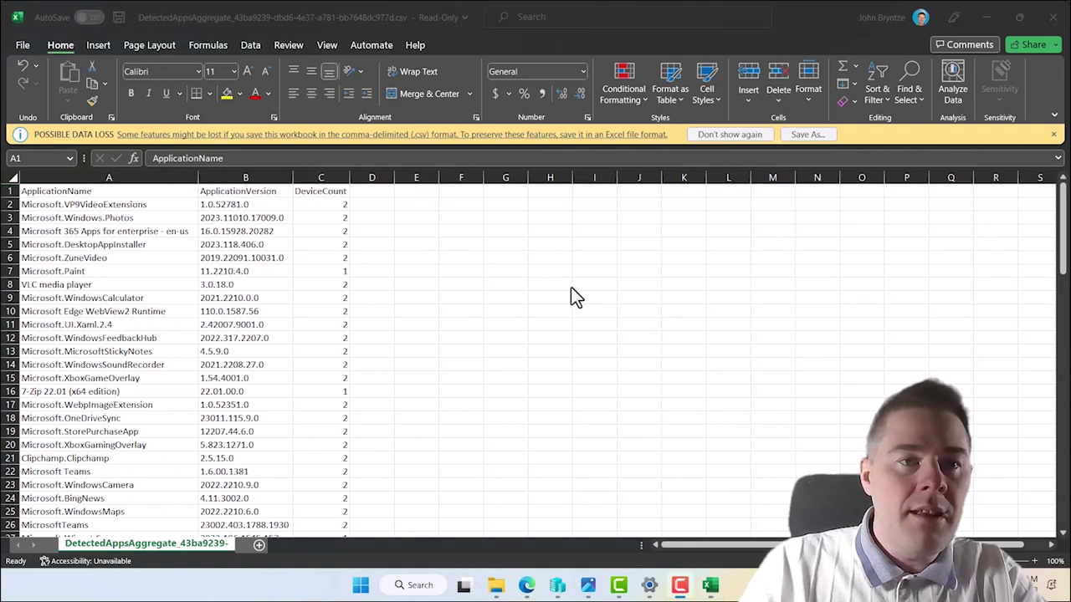
left_click(248, 47)
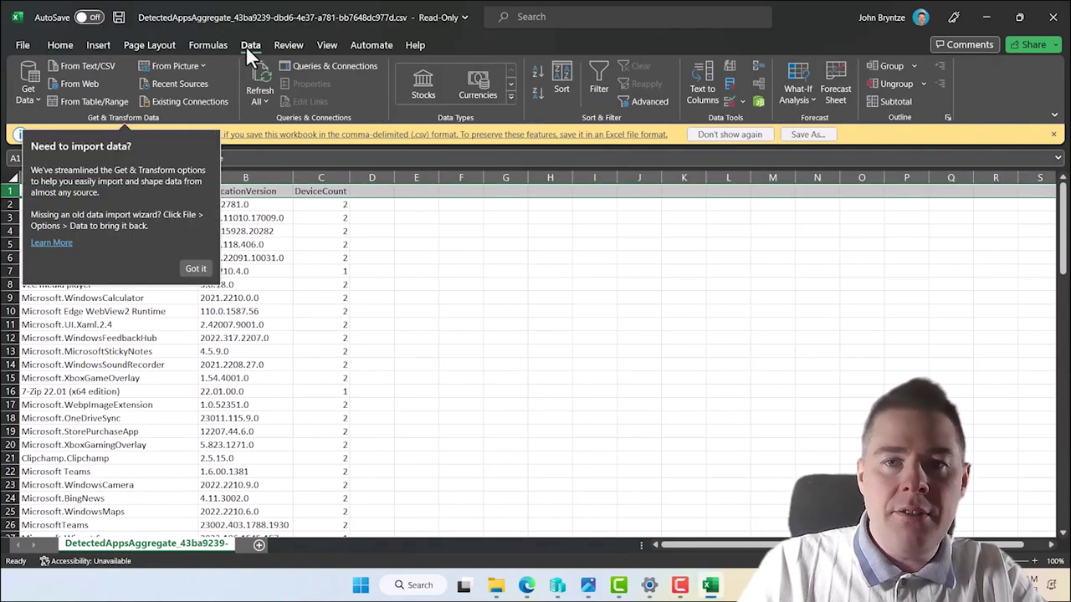
left_click(595, 82)
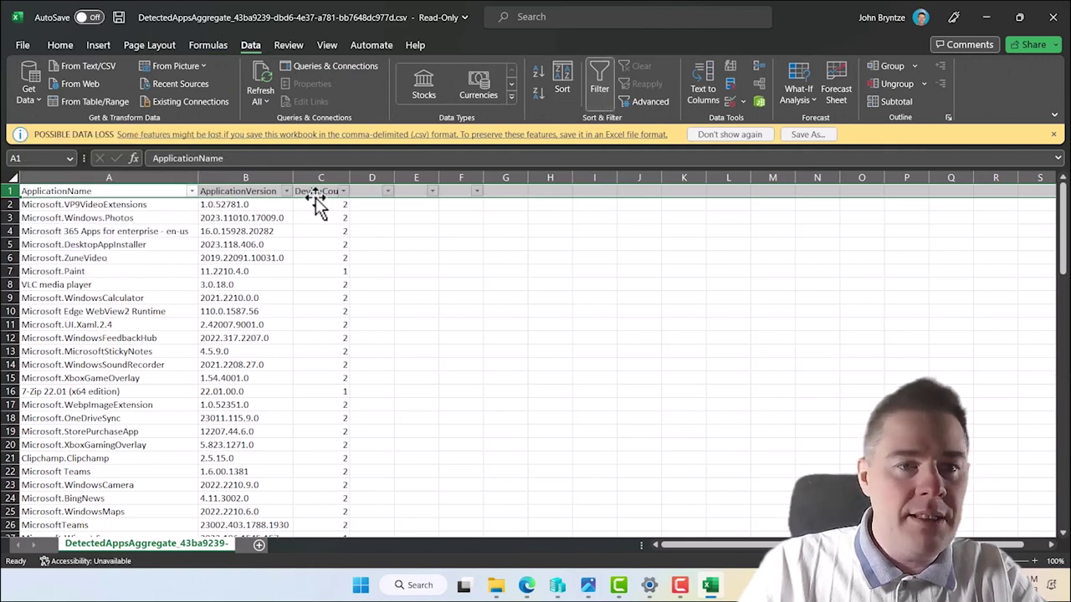
In the ApplicationName filter, deselect everything, then tick GIMP 2.10.0, GIMP 2.10.18, Git, Google Chrome and Microsoft 365 Apps for enterprise.
left_click(402, 256)
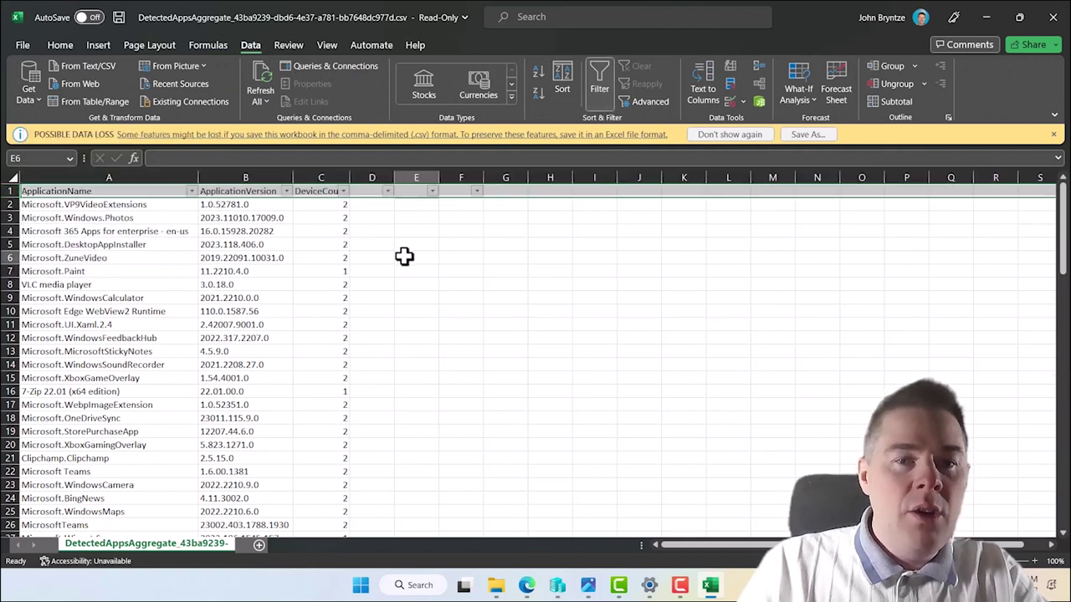
left_click(193, 194)
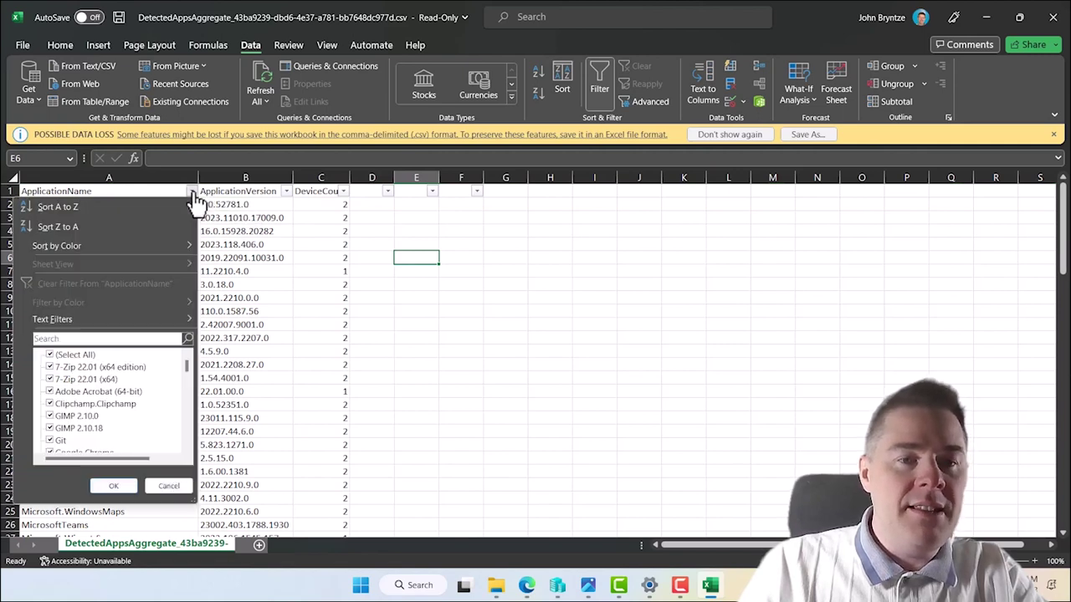
left_click(50, 355)
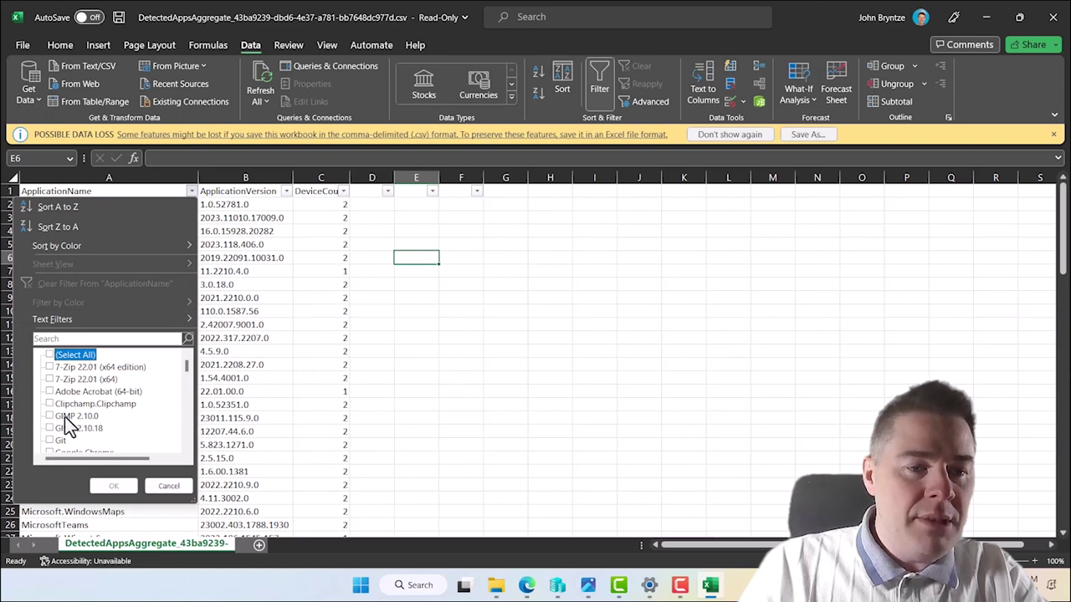
left_click(49, 416)
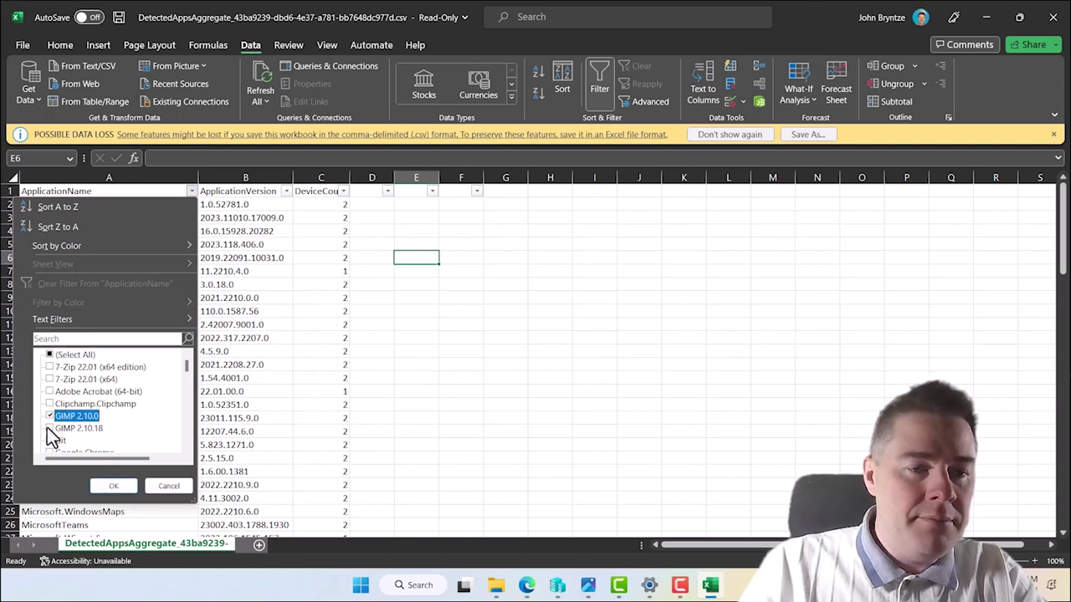
left_click(50, 429)
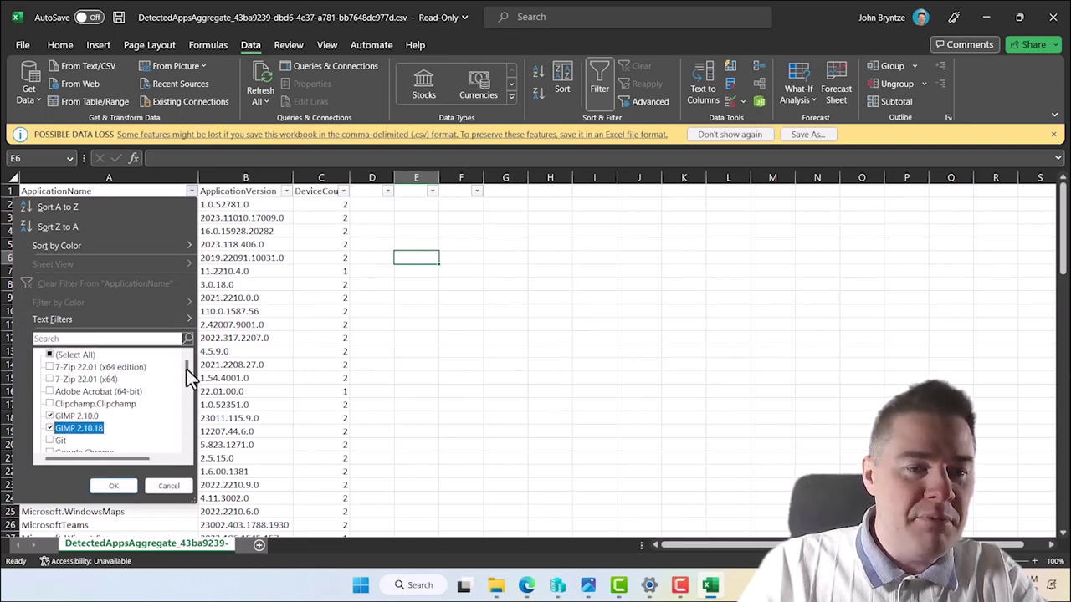
scroll(186, 368, "down", 1)
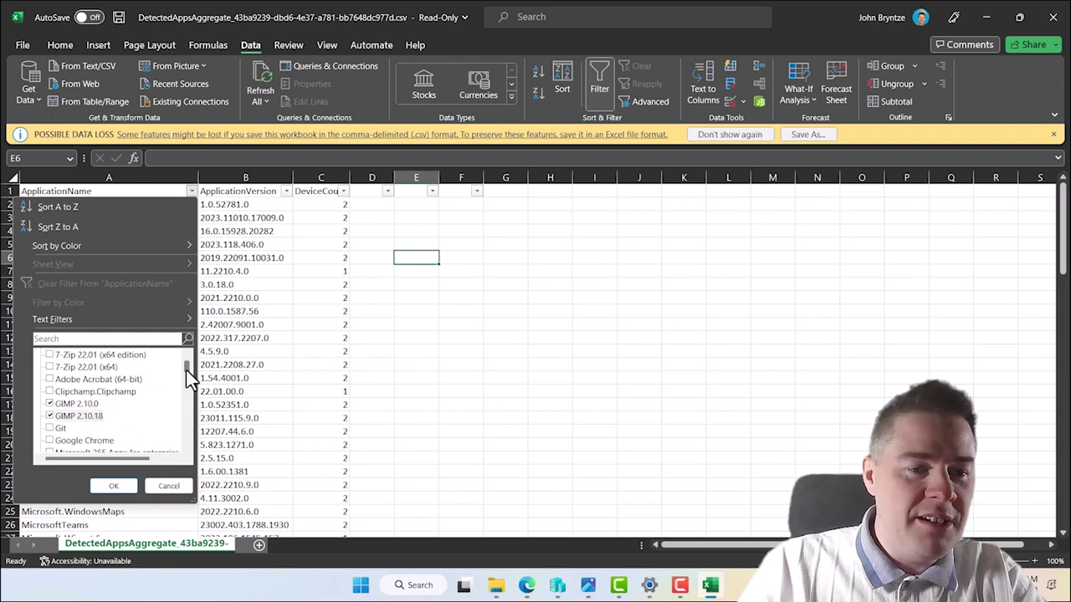
left_click(49, 429)
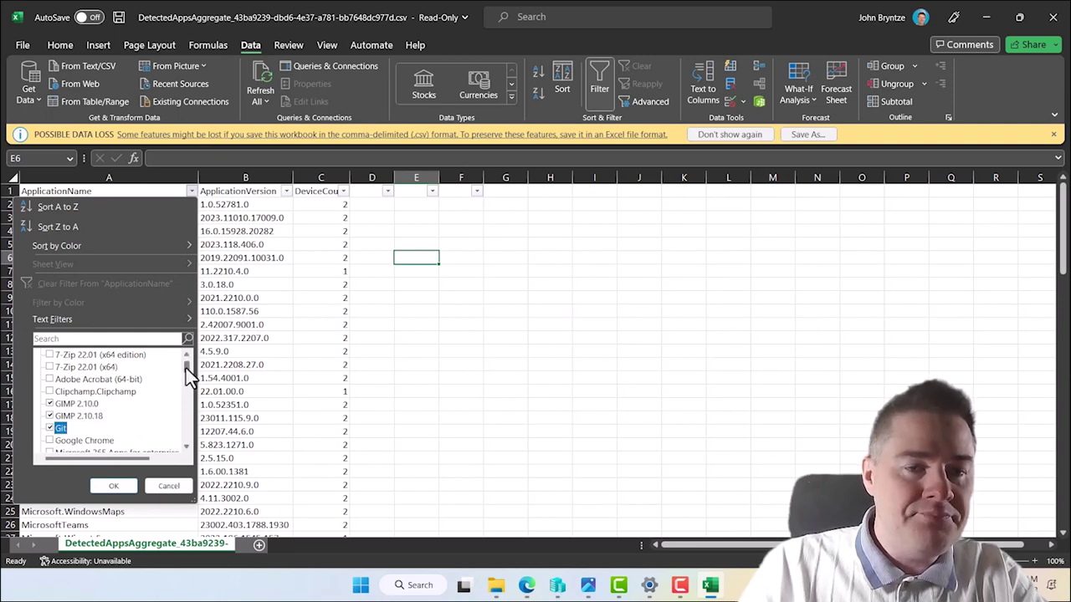
scroll(186, 369, "down", 5)
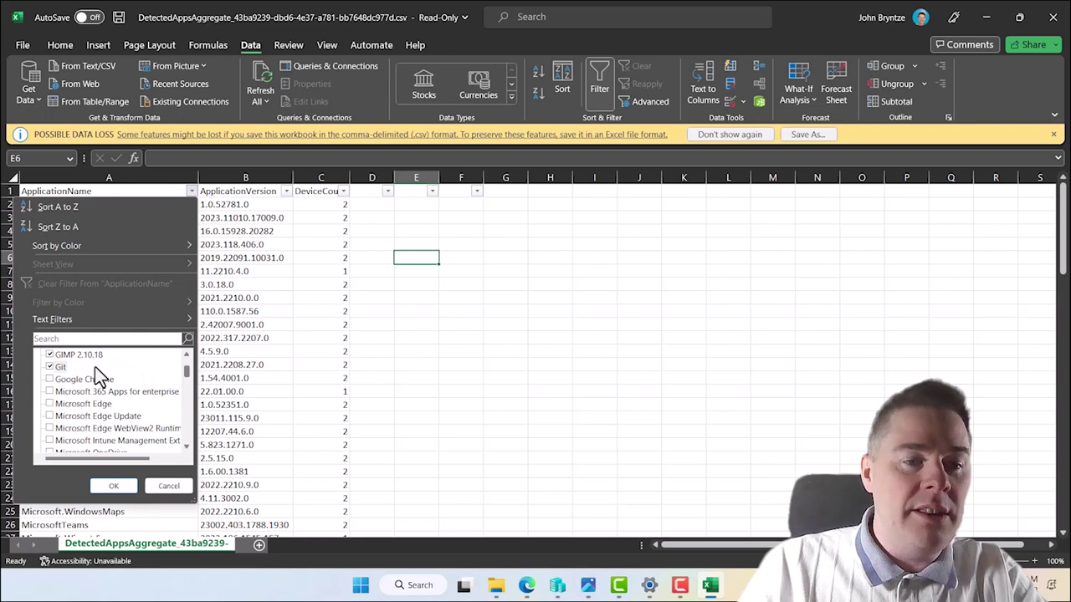
left_click(49, 380)
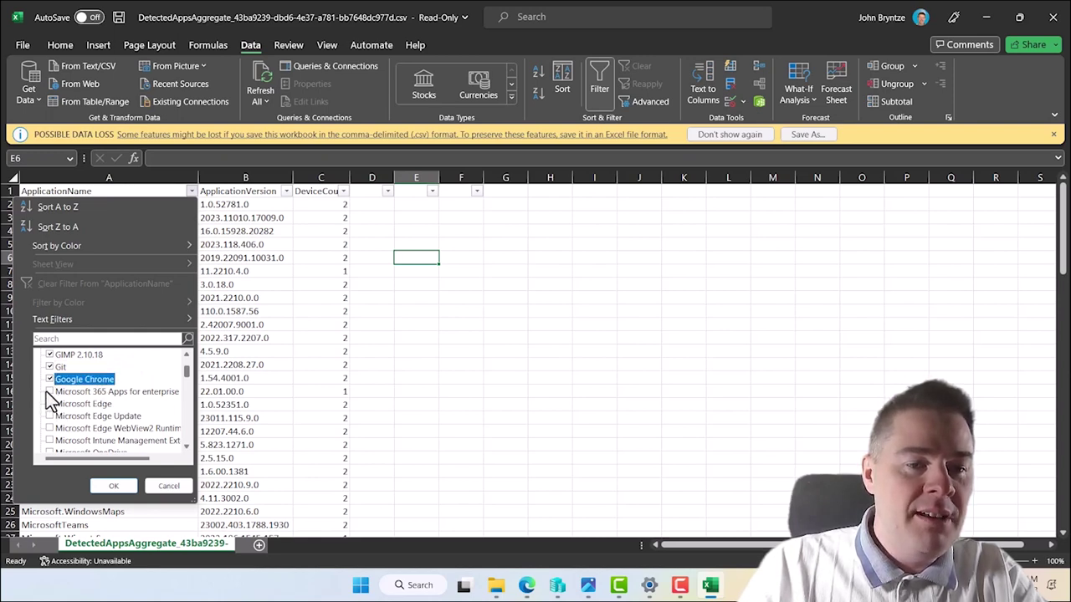
left_click(49, 392)
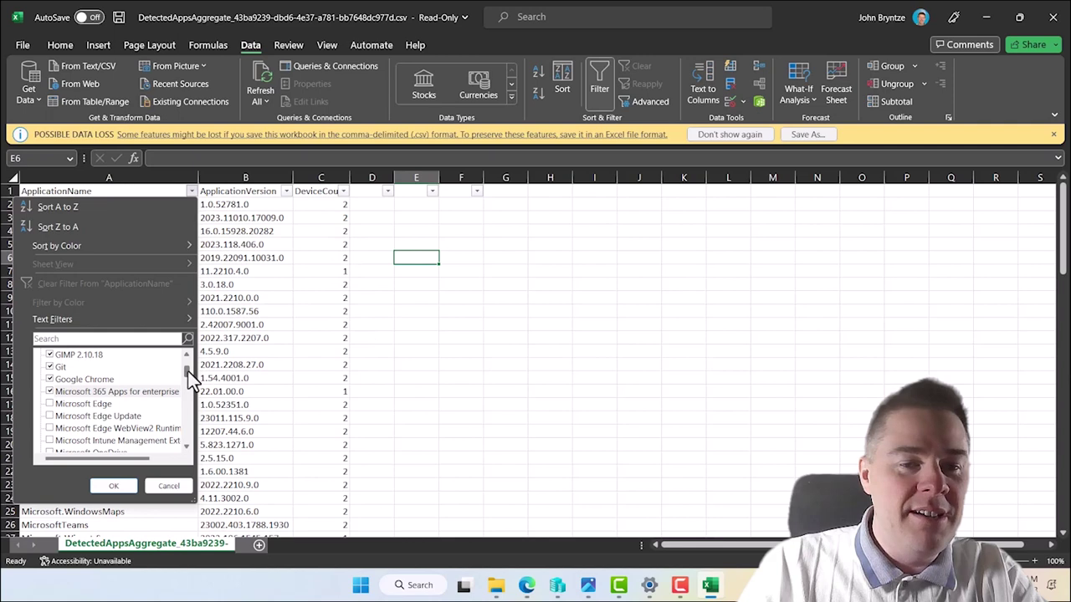
Add Mozilla Firefox, Notepad++, PuTTY release 0.78, VLC media player and Zoom(64bit) to the ApplicationName filter selection and apply it.
left_click_drag(190, 370, 190, 390)
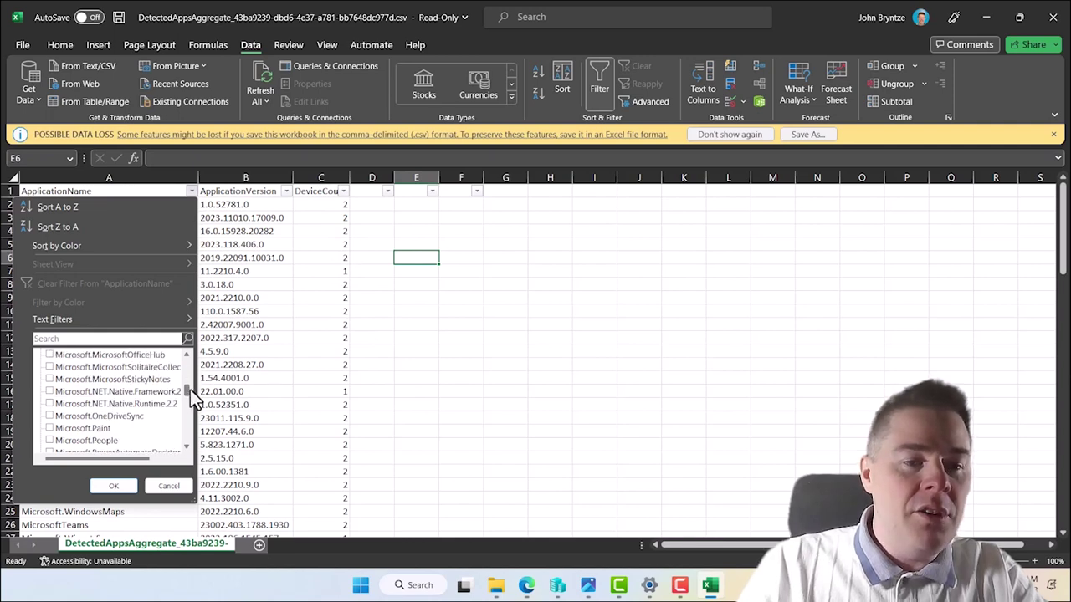
left_click_drag(187, 393, 184, 433)
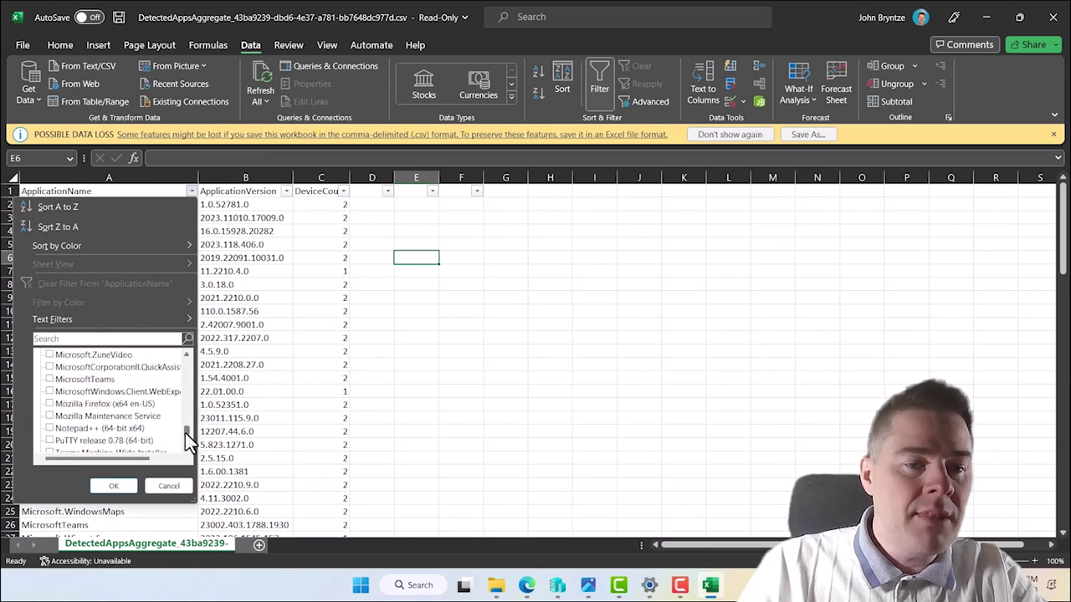
left_click(49, 405)
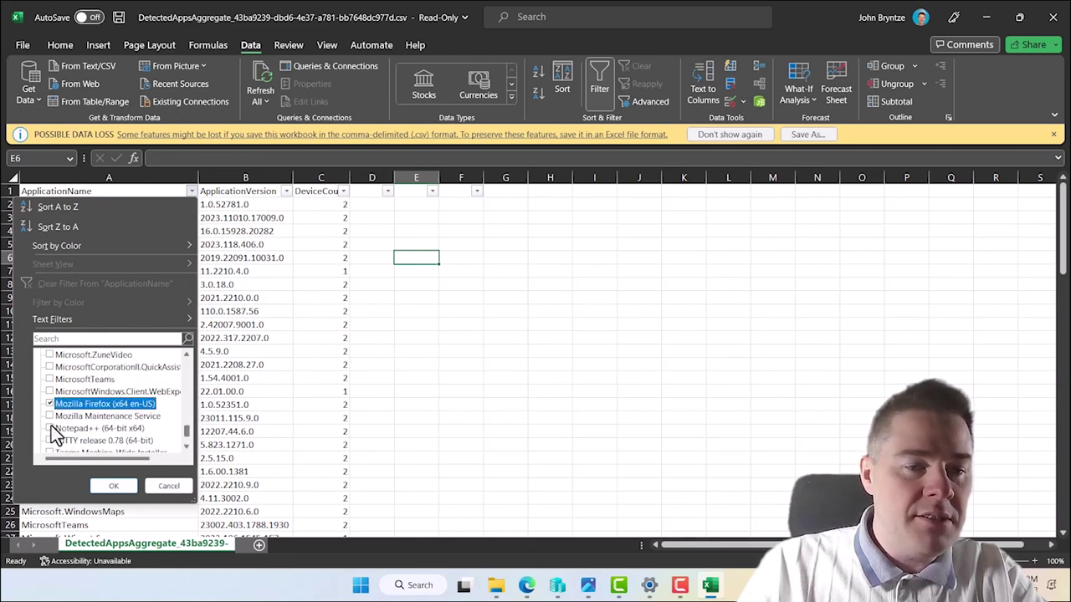
left_click(49, 428)
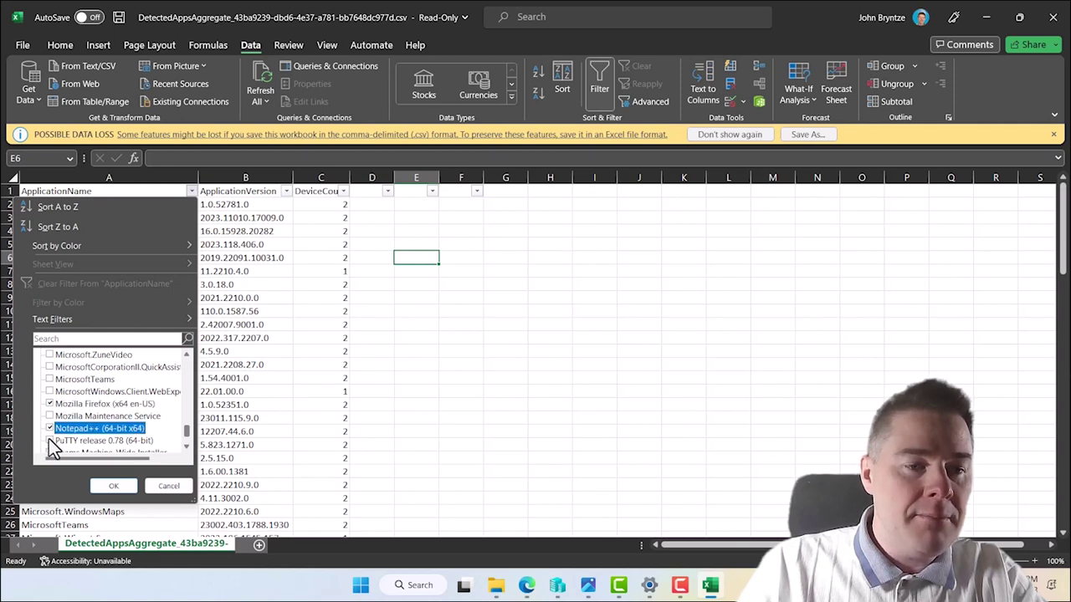
left_click(49, 440)
left_click_drag(185, 434, 186, 436)
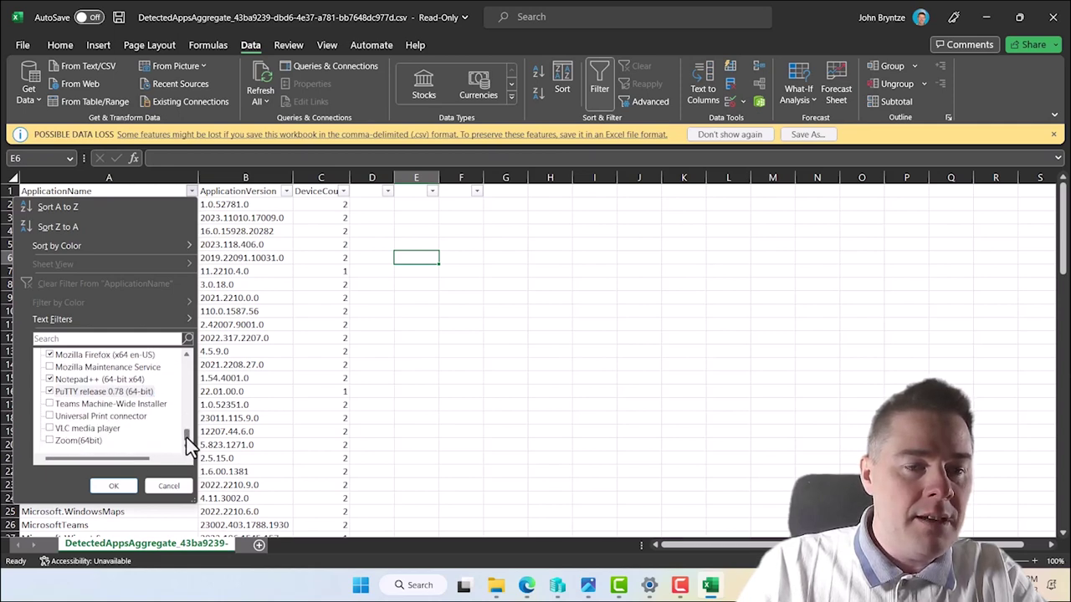
left_click(49, 429)
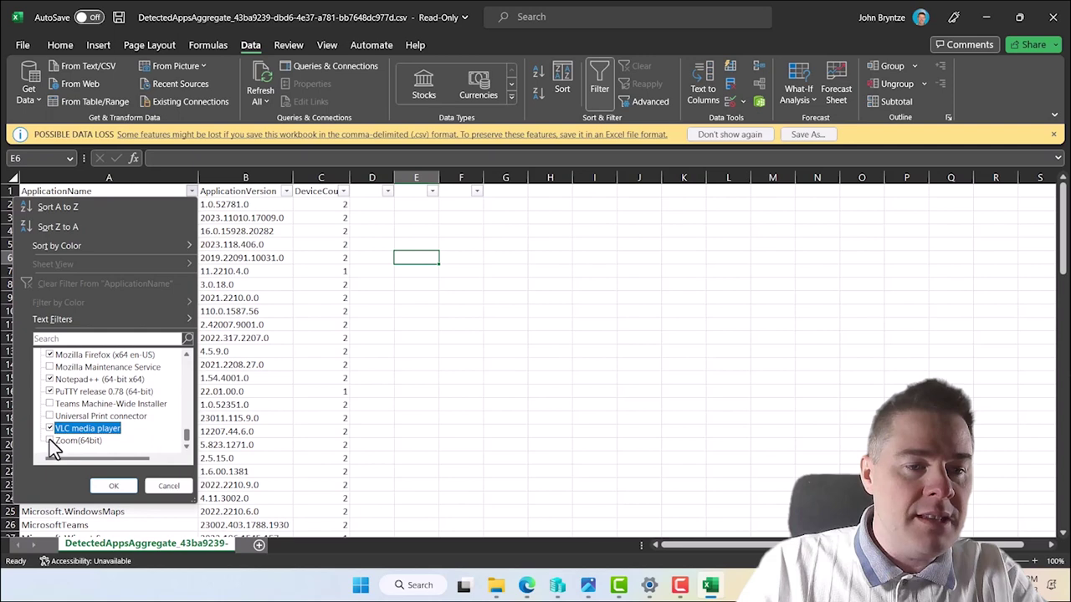
left_click(50, 440)
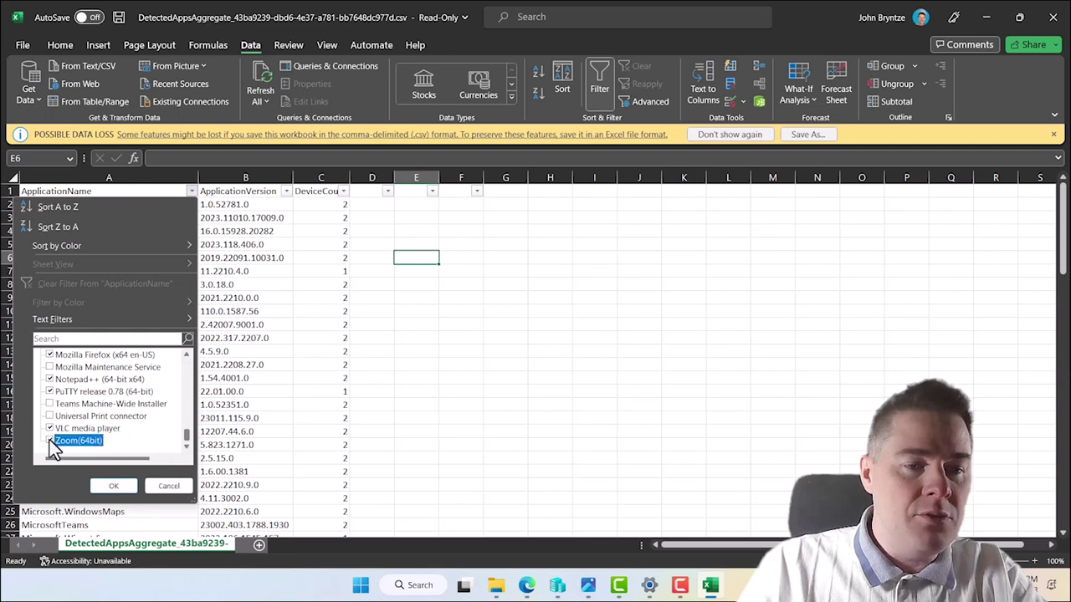
left_click(114, 487)
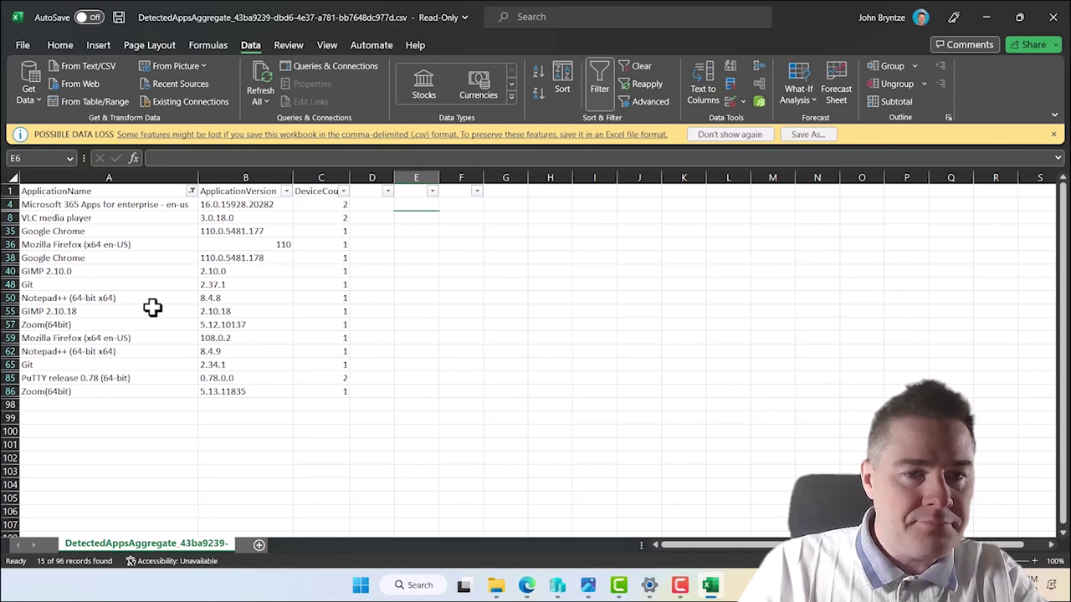
Check the separate Git rows and sort the list by ApplicationName from A to Z, expanding the selection to the adjacent columns.
left_click(69, 365)
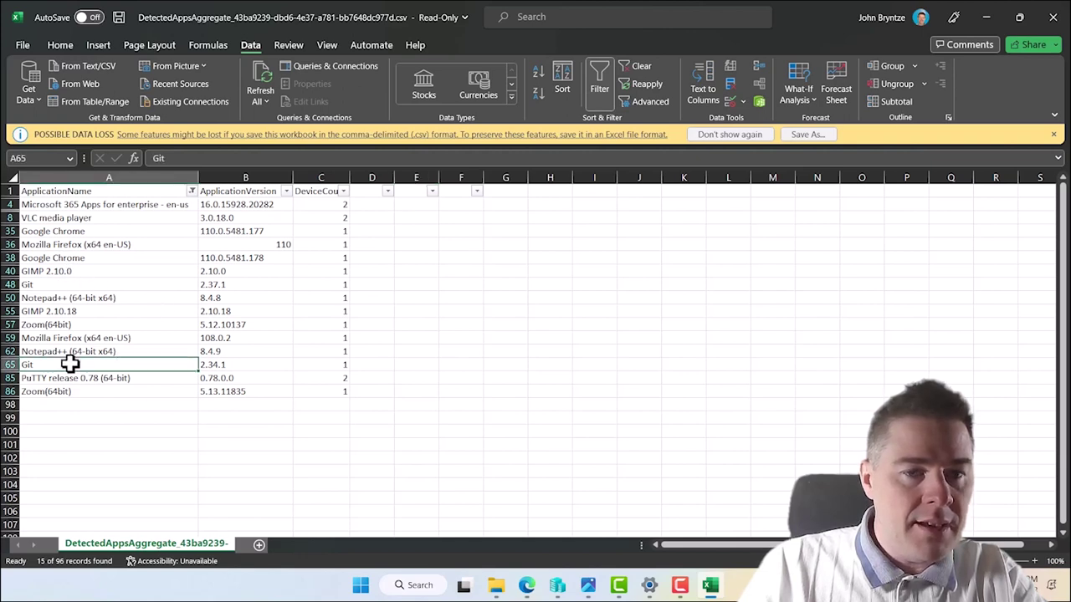
left_click(41, 285)
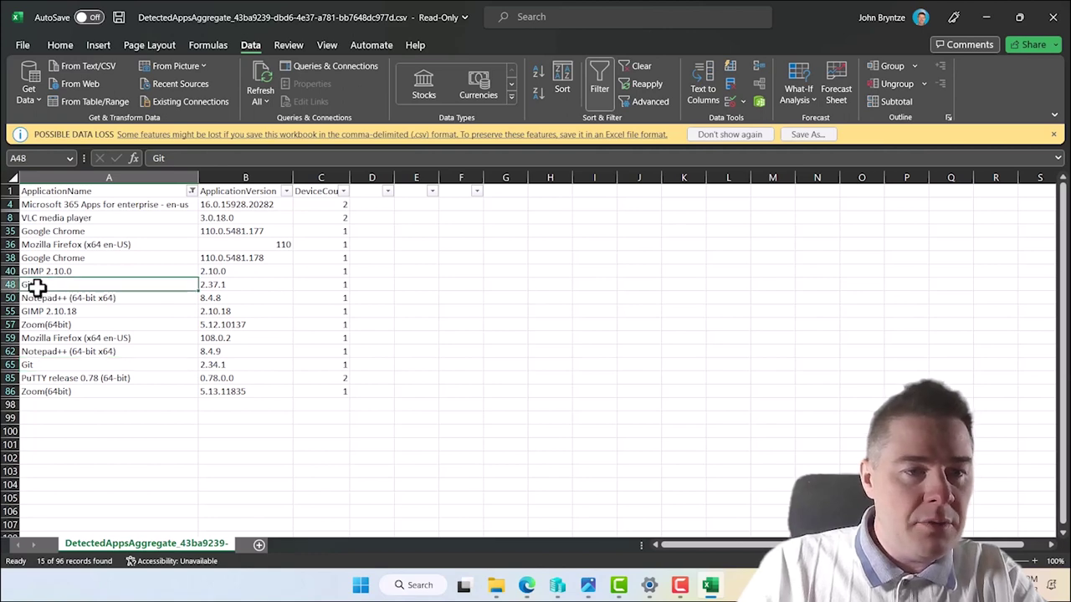
left_click(76, 177)
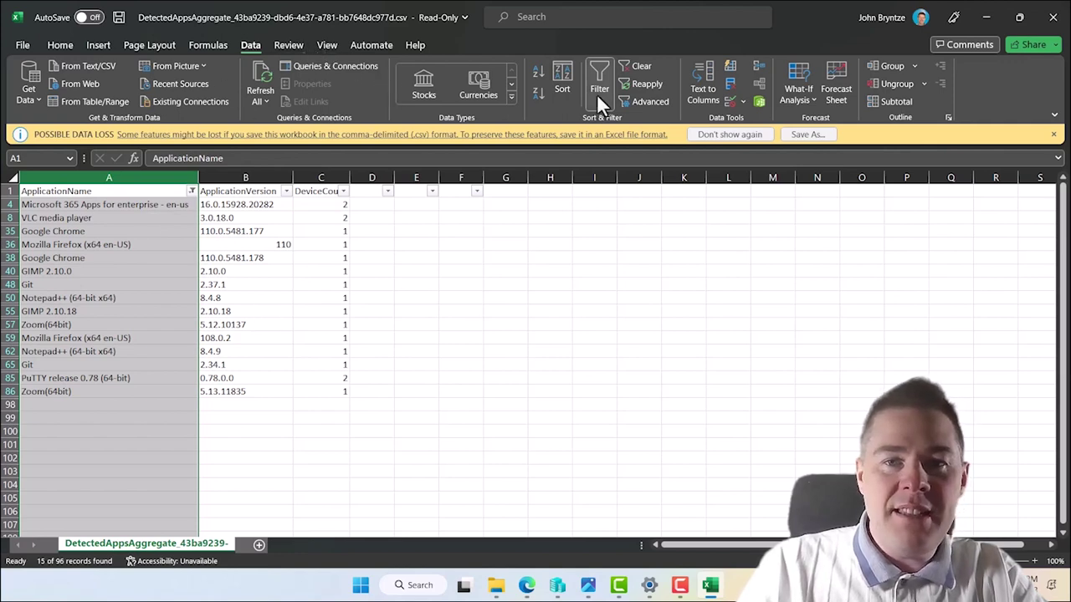
left_click(537, 71)
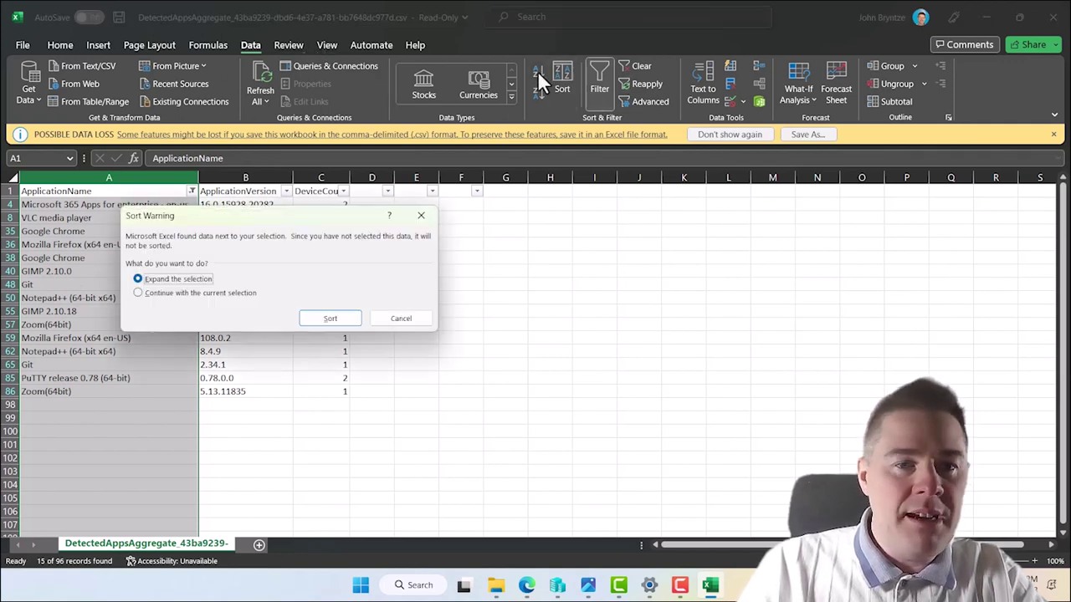
left_click(331, 318)
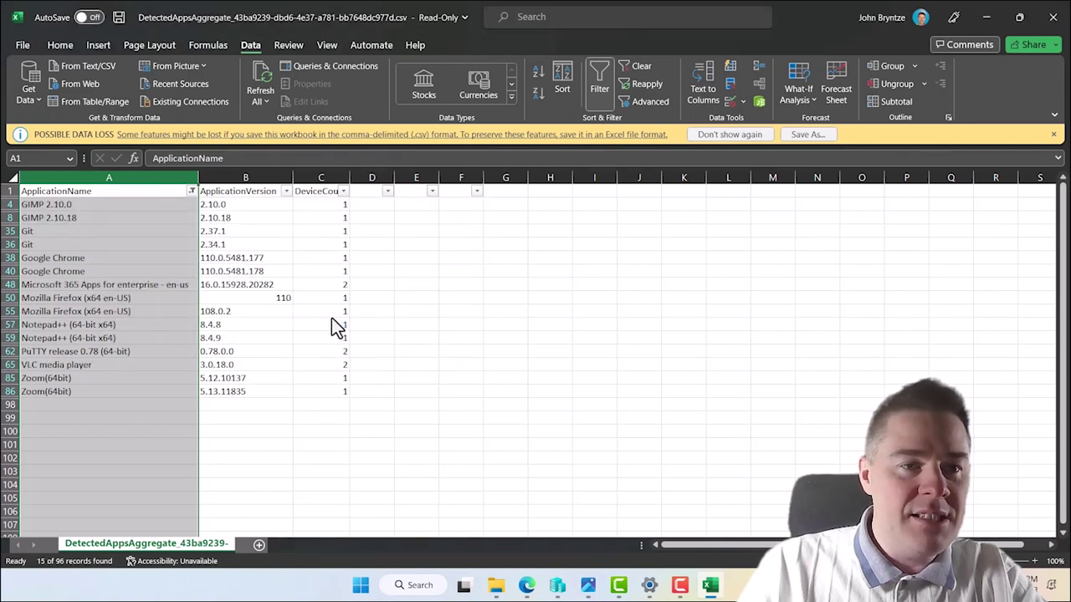
Compare the versions and device counts of applications listed more than once, such as GIMP, Git, Google Chrome and Mozilla Firefox.
left_click(193, 340)
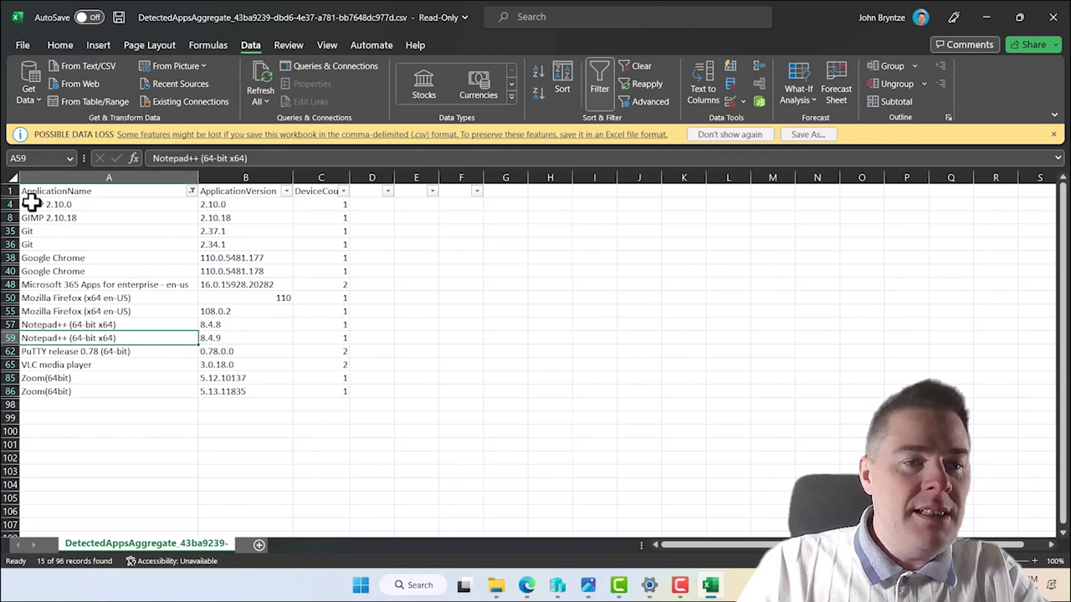
left_click_drag(31, 207, 36, 243)
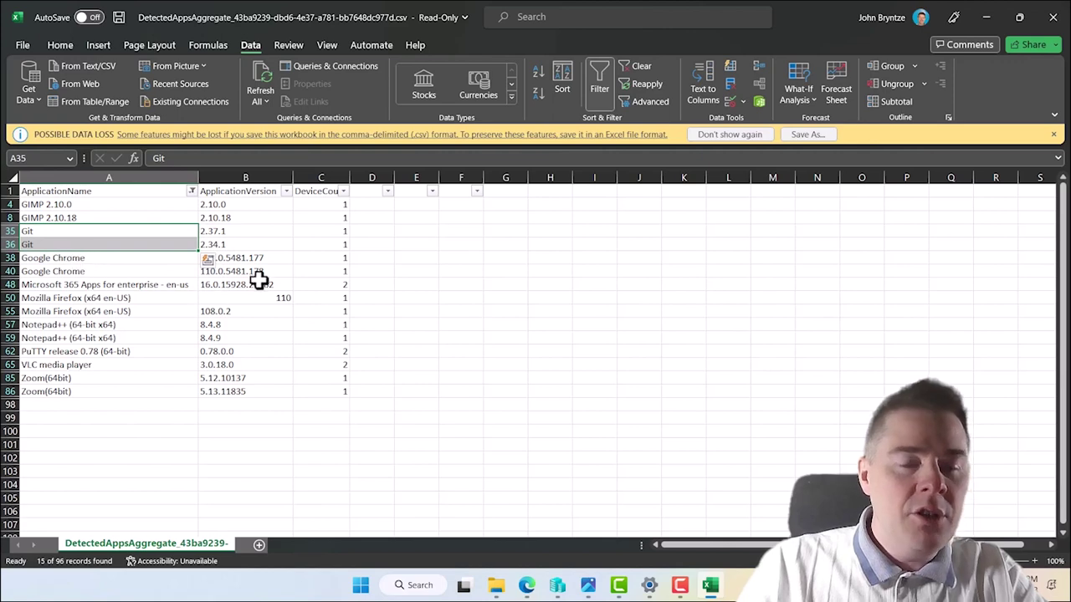
left_click(44, 260)
left_click_drag(43, 260, 45, 272)
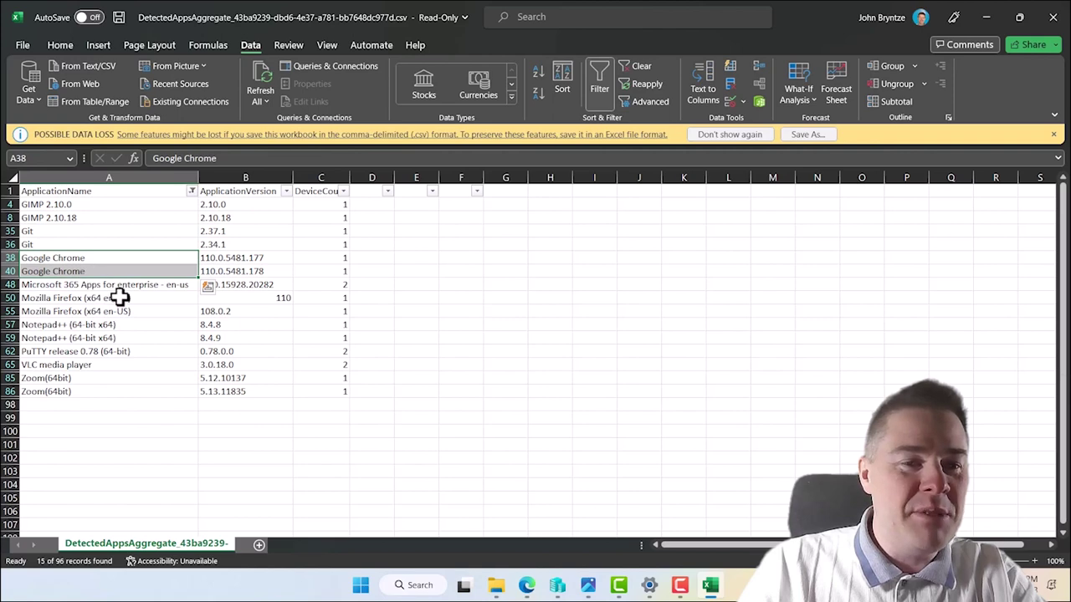
left_click(64, 284)
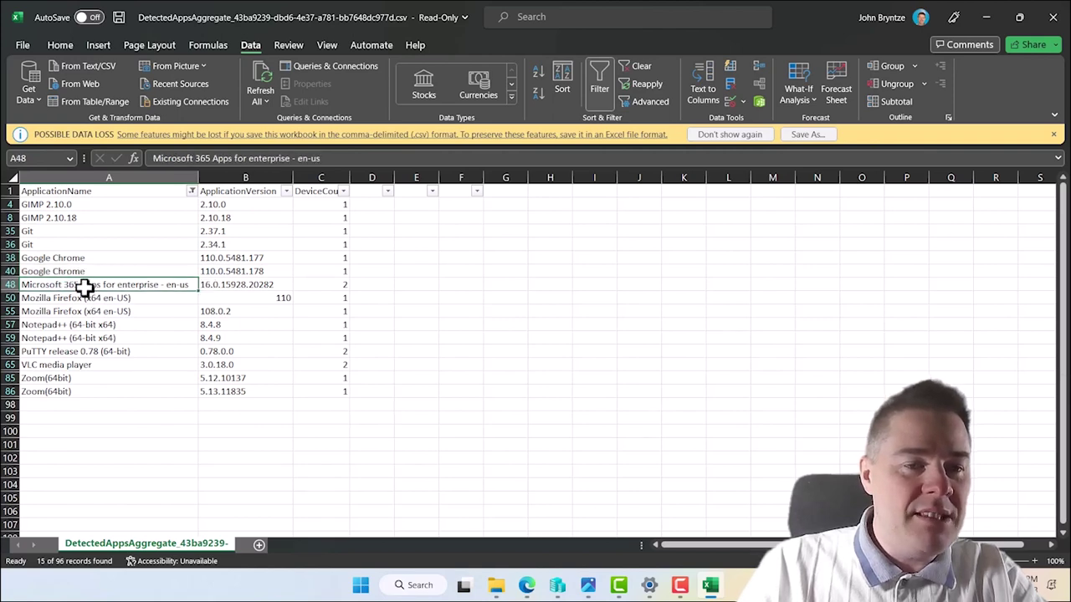
left_click_drag(57, 298, 59, 312)
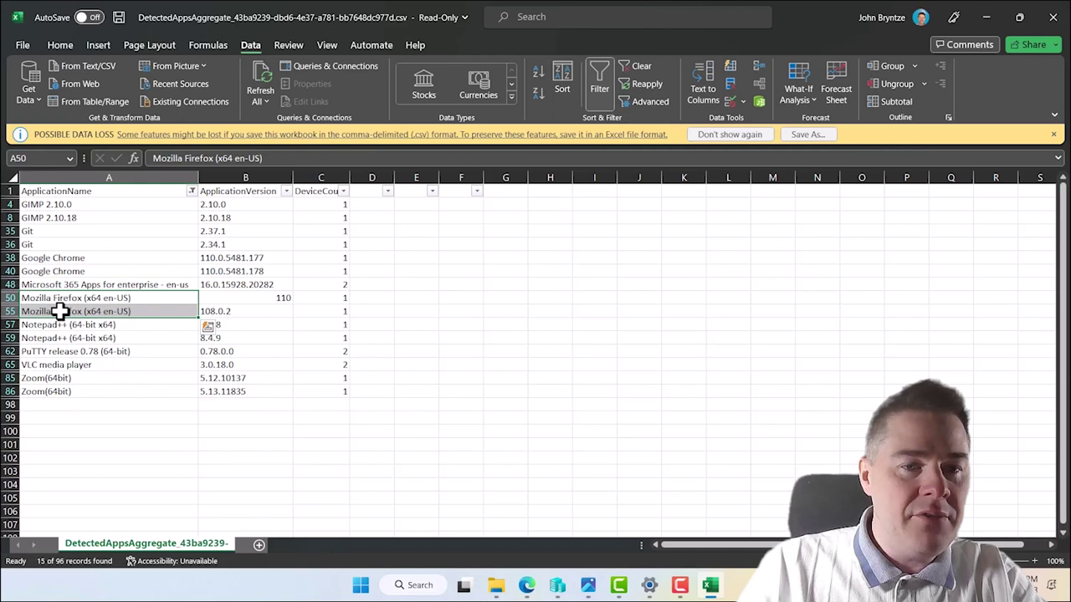
left_click(278, 299)
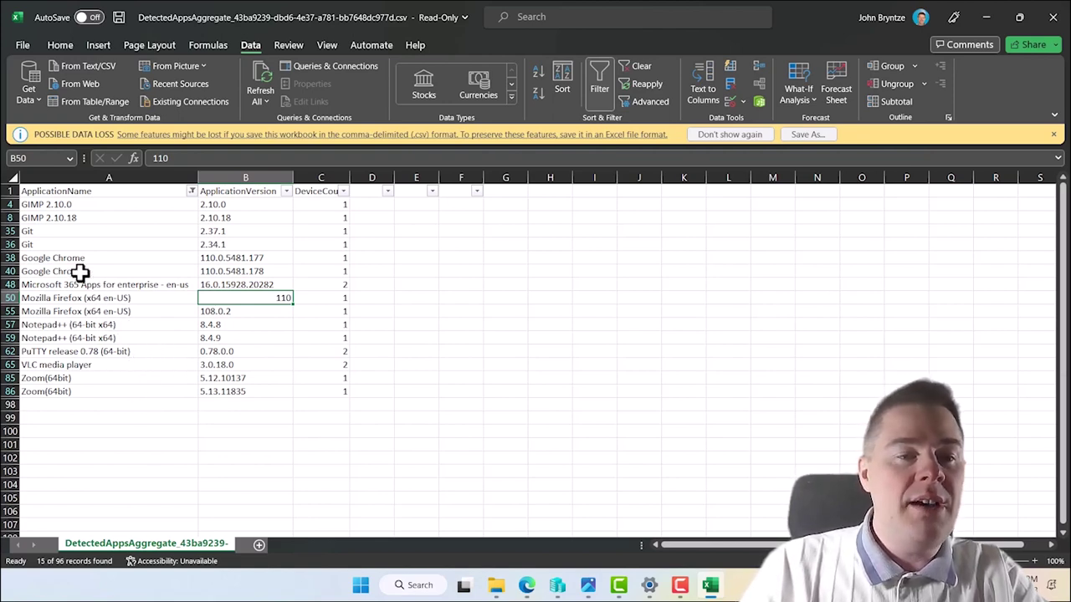
left_click_drag(41, 207, 50, 314)
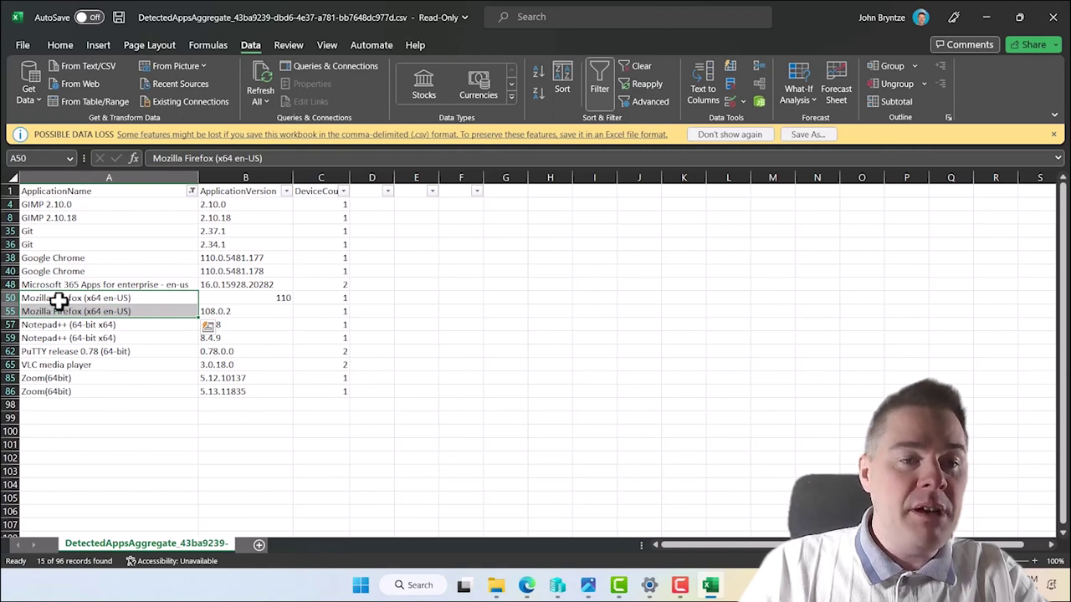
left_click(58, 302)
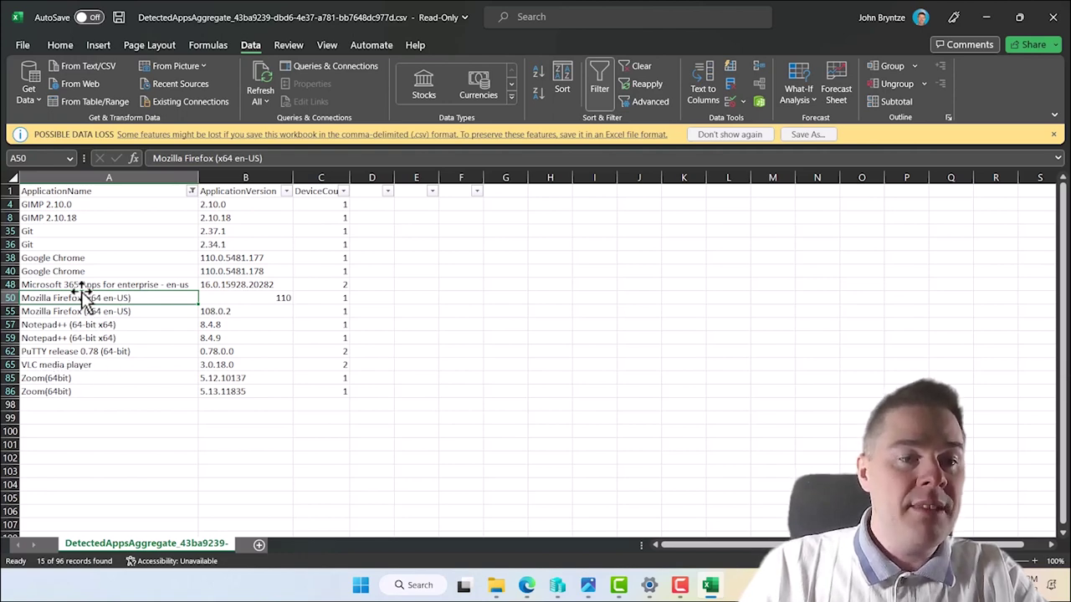
left_click_drag(56, 206, 56, 218)
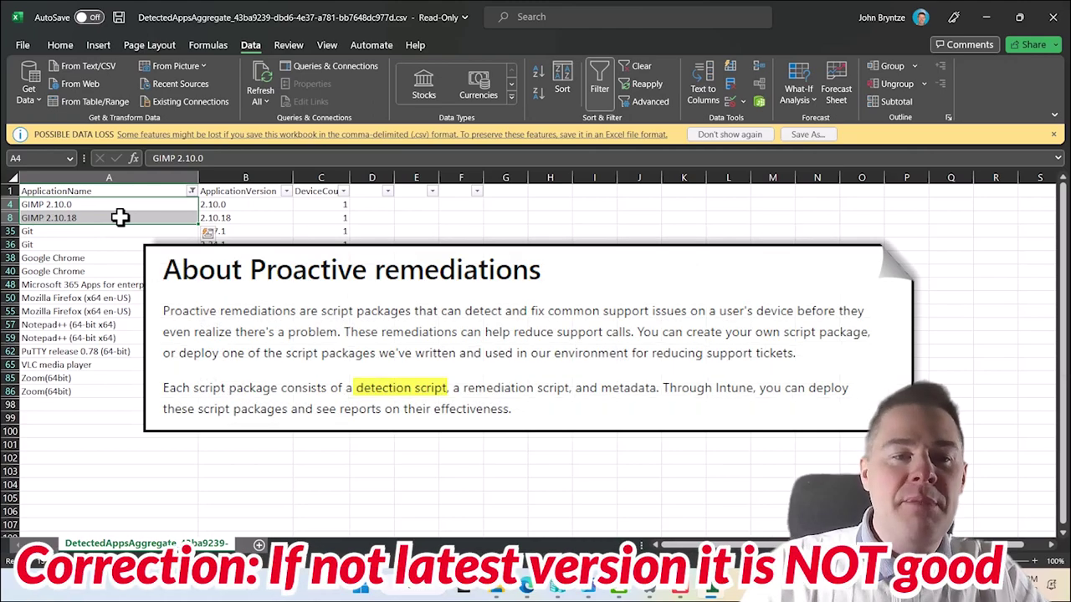
left_click(48, 206)
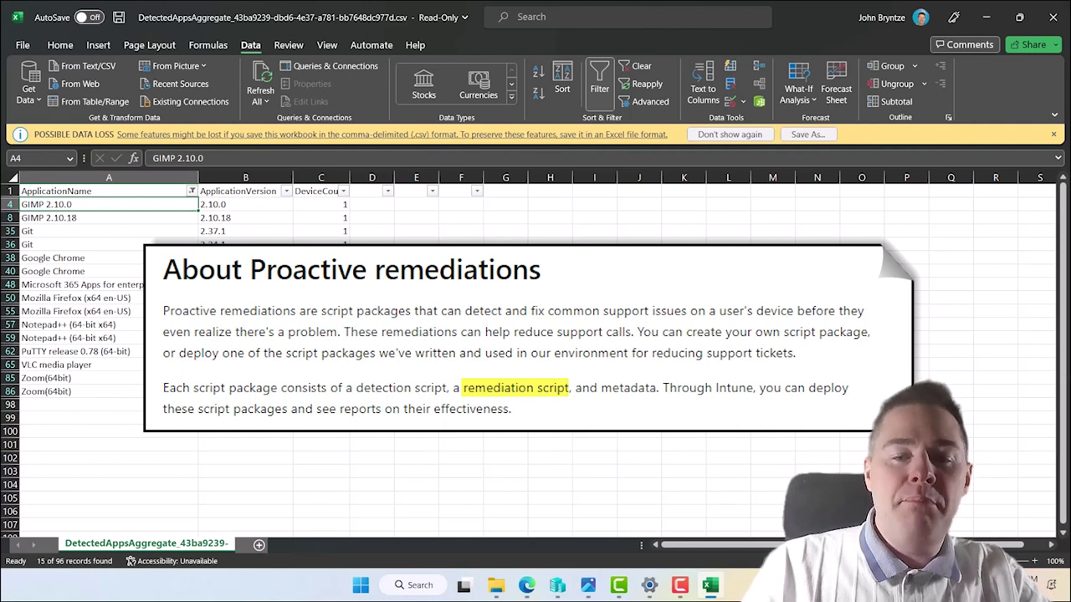
mouse_move(497, 589)
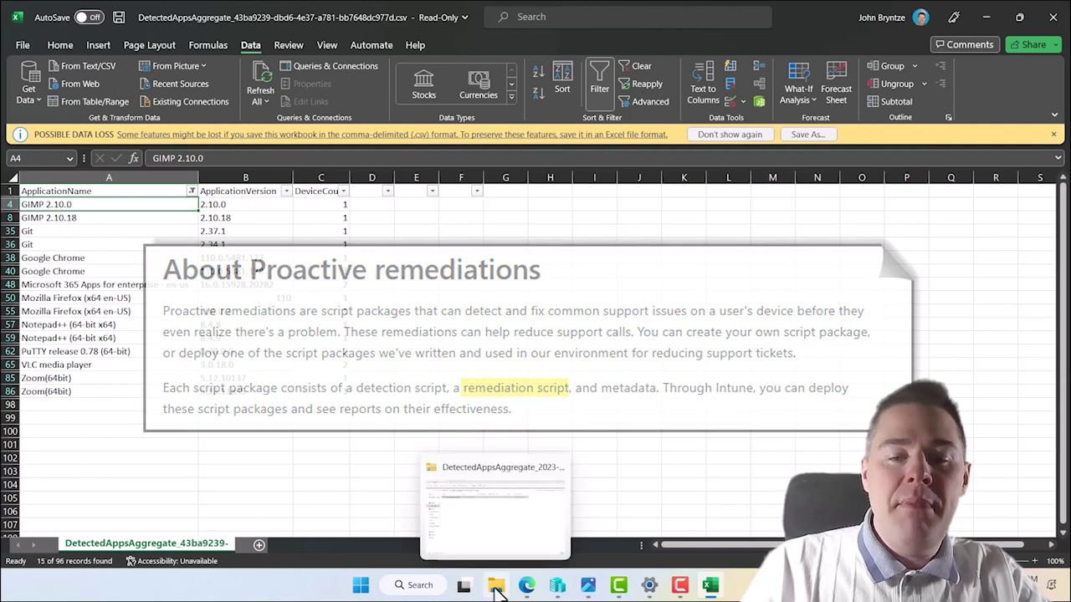
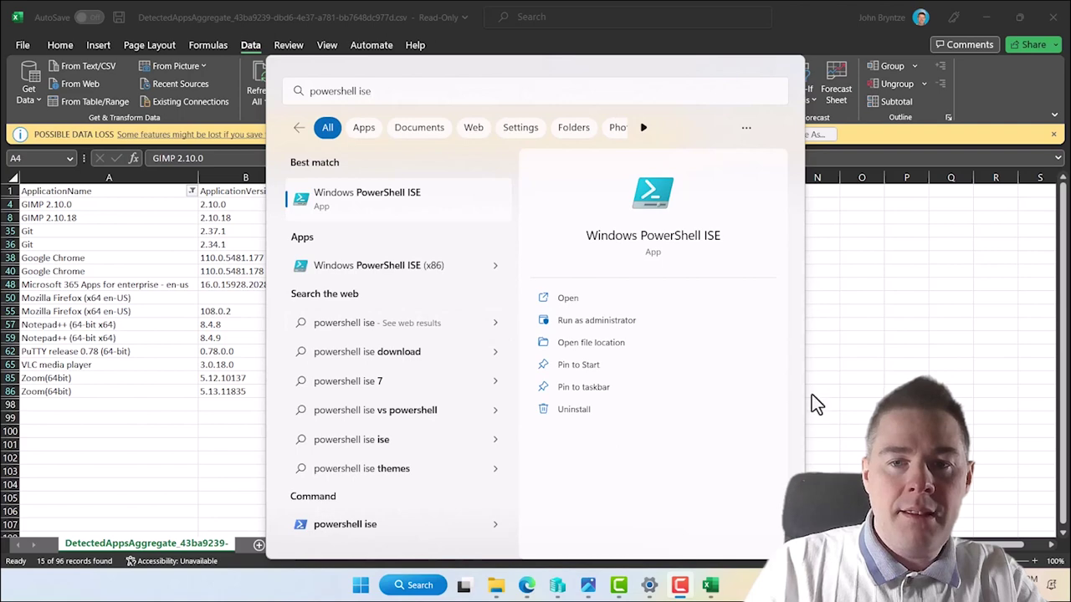
Open Windows PowerShell ISE as administrator with the previous session's scripts, maximize it and enlarge the script area.
left_click(584, 319)
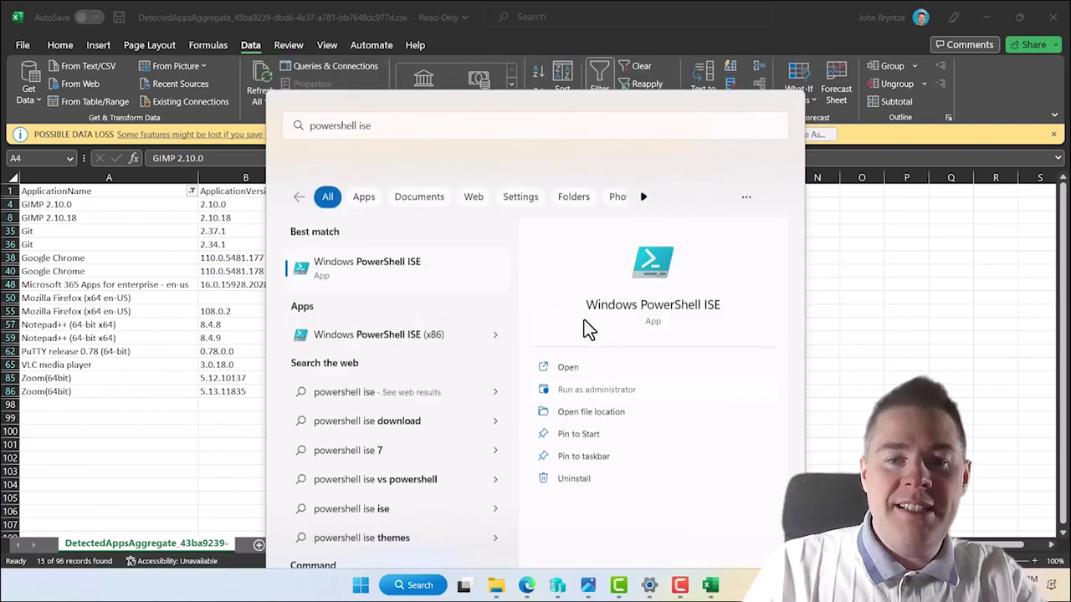
left_click(466, 404)
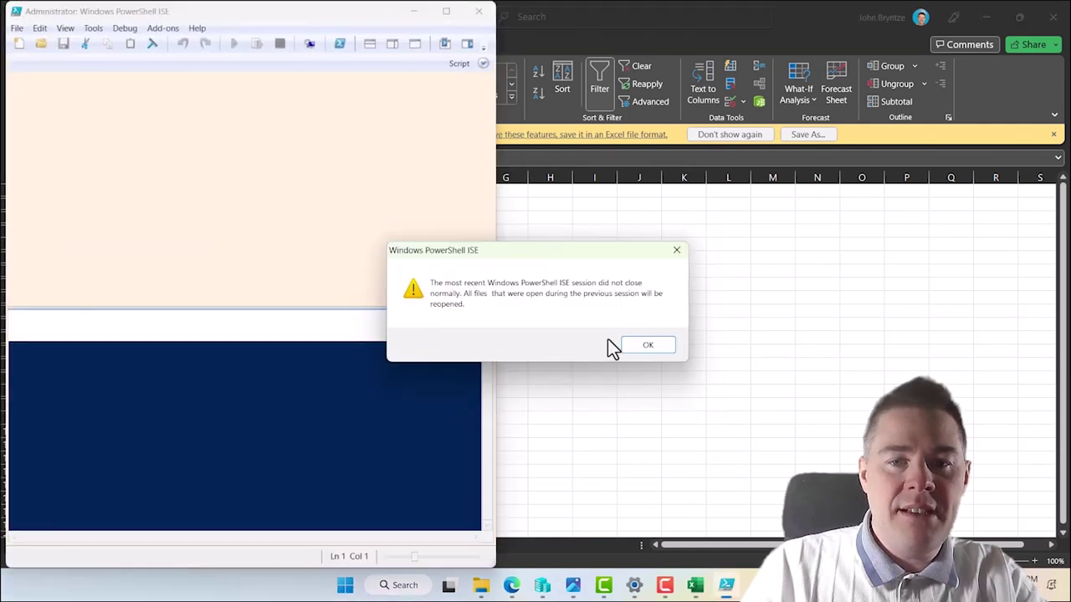
left_click(647, 347)
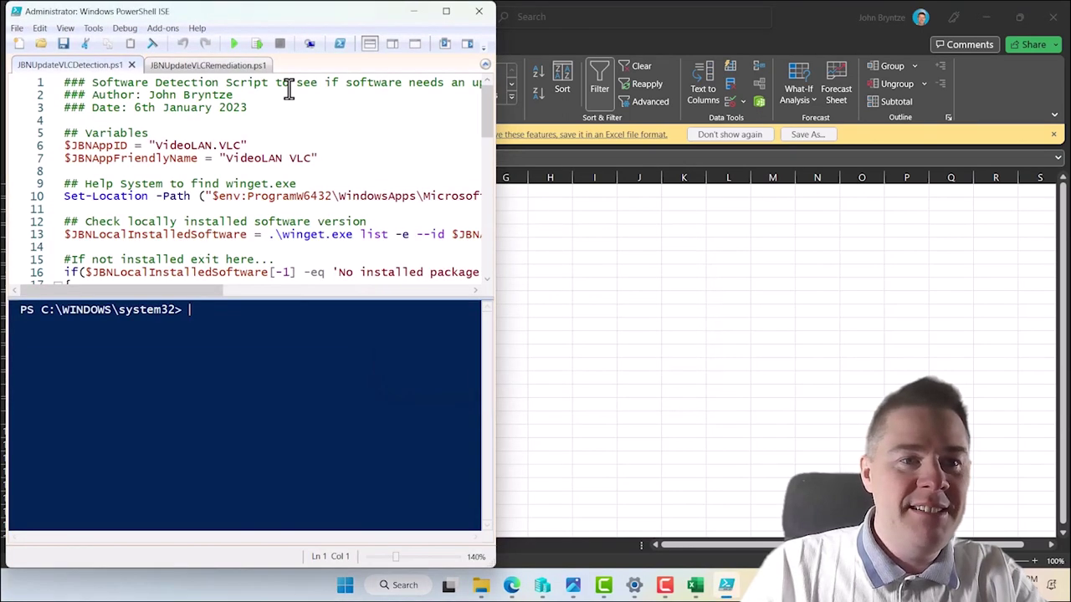
left_click(446, 13)
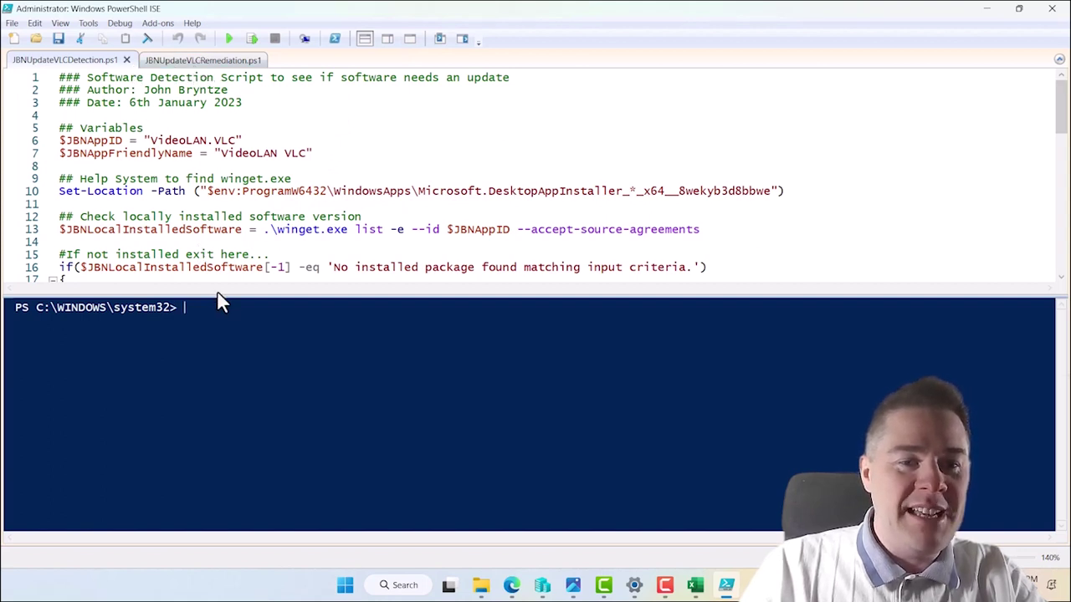
left_click_drag(215, 298, 222, 412)
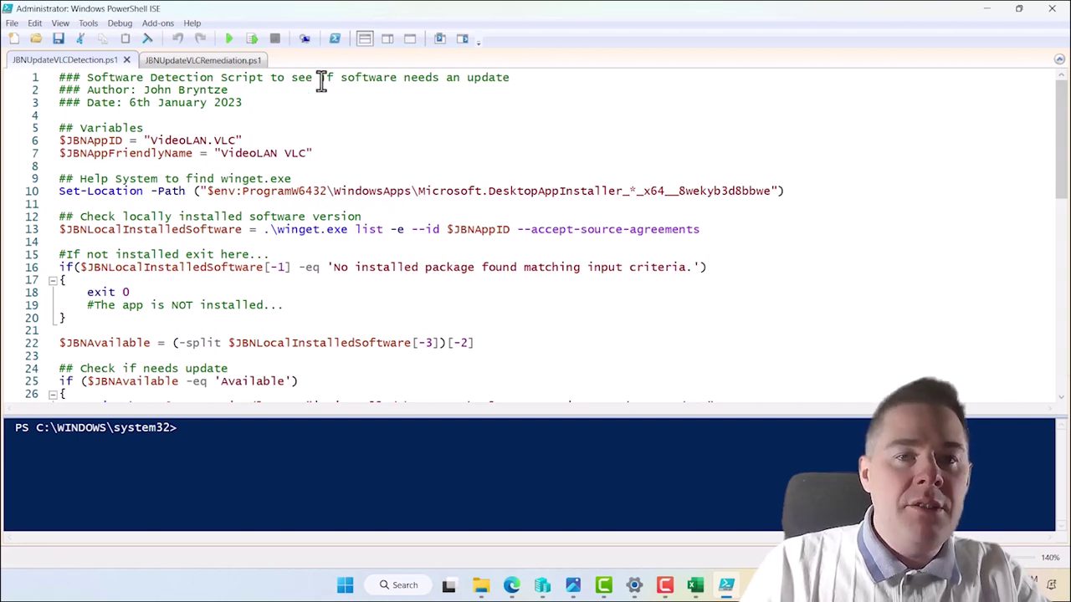
In the VLC detection script's header comments, replace "software" with GIMP and change the date to 2nd March 2023.
double_click(366, 77)
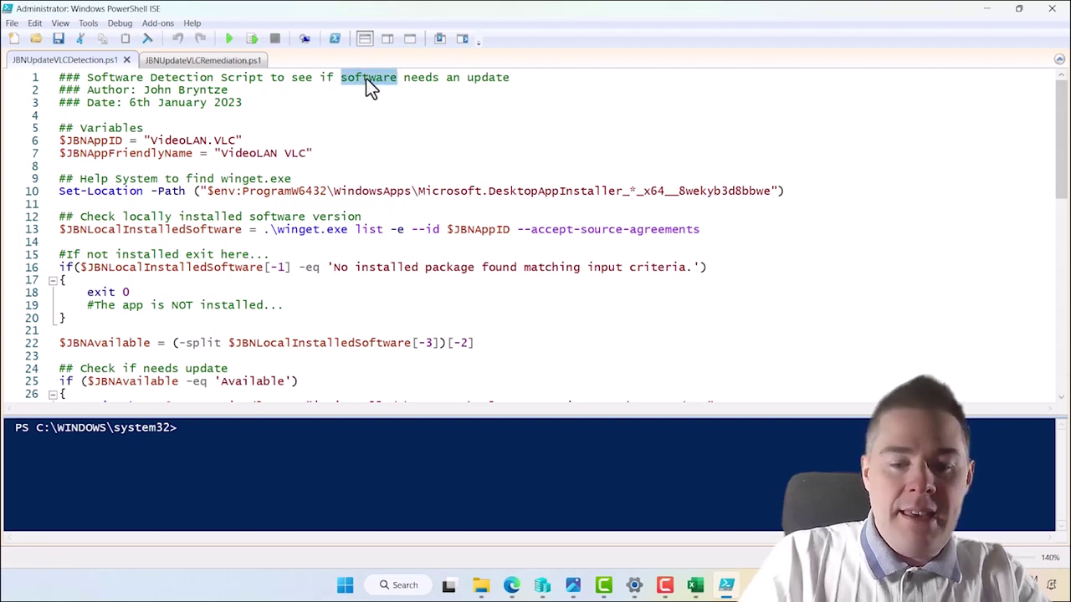
type("GIMP")
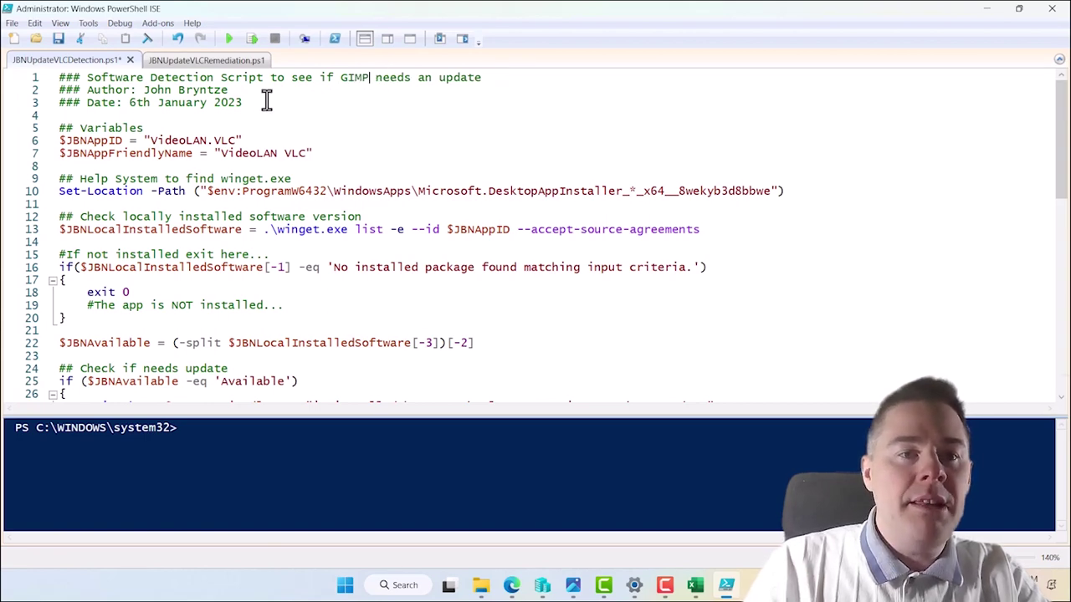
left_click(147, 102)
key("BackSpace")
key("BackSpace")
key("BackSpace")
type("2nd")
key("BackSpace")
key("BackSpace")
key("BackSpace")
key("BackSpace")
key("BackSpace")
key("BackSpace")
key("BackSpace")
type("Marcg")
key("BackSpace")
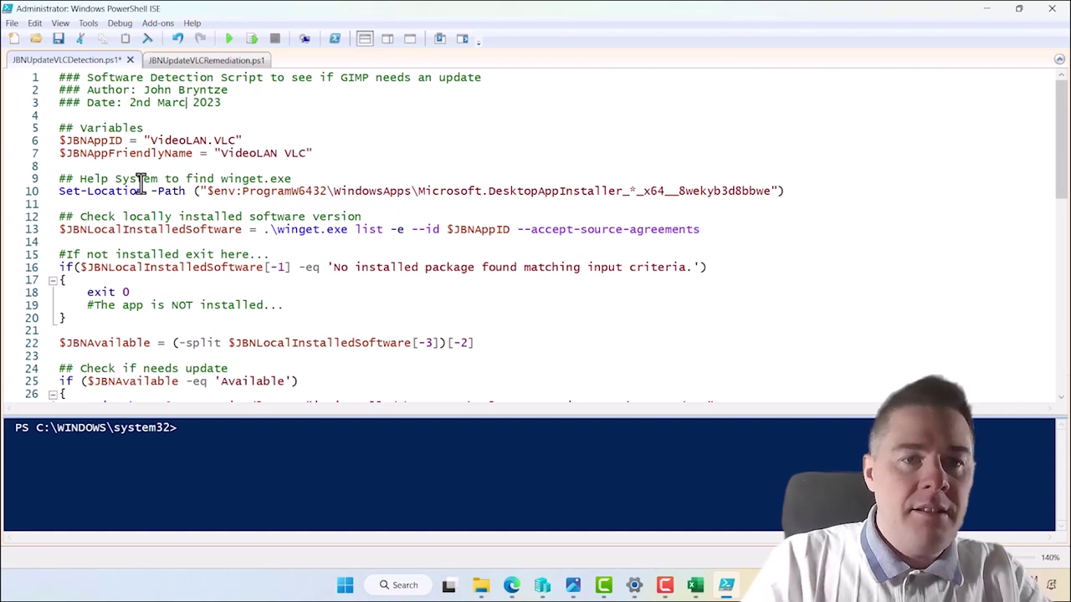
type("h")
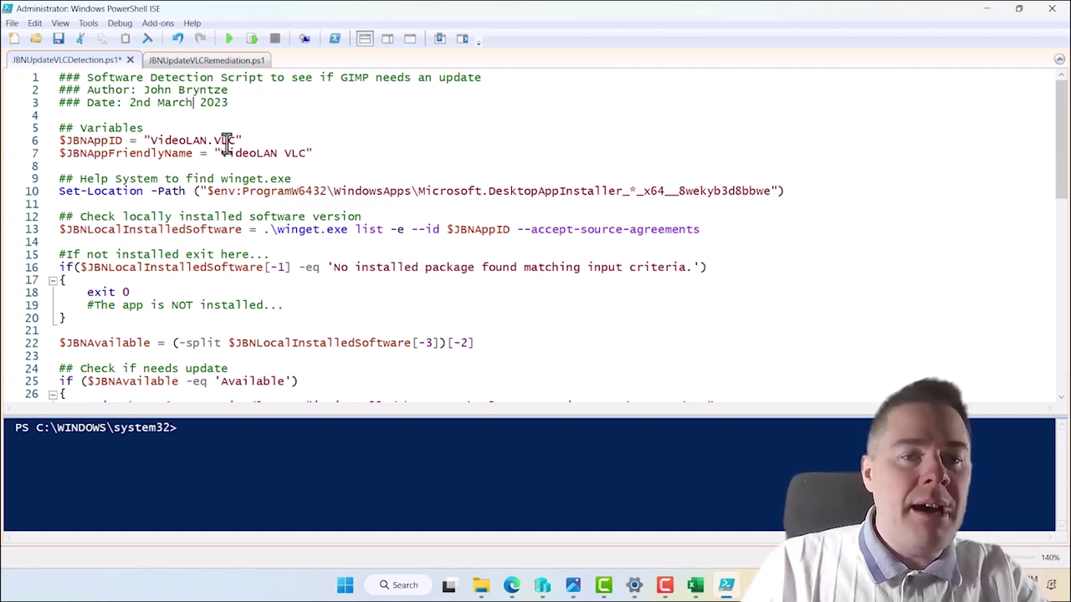
Set the variable $JBNAppID to "GIMP.GIMP" and $JBNAppFriendlyName to "GIMP".
left_click_drag(207, 140, 154, 142)
type("GIMP")
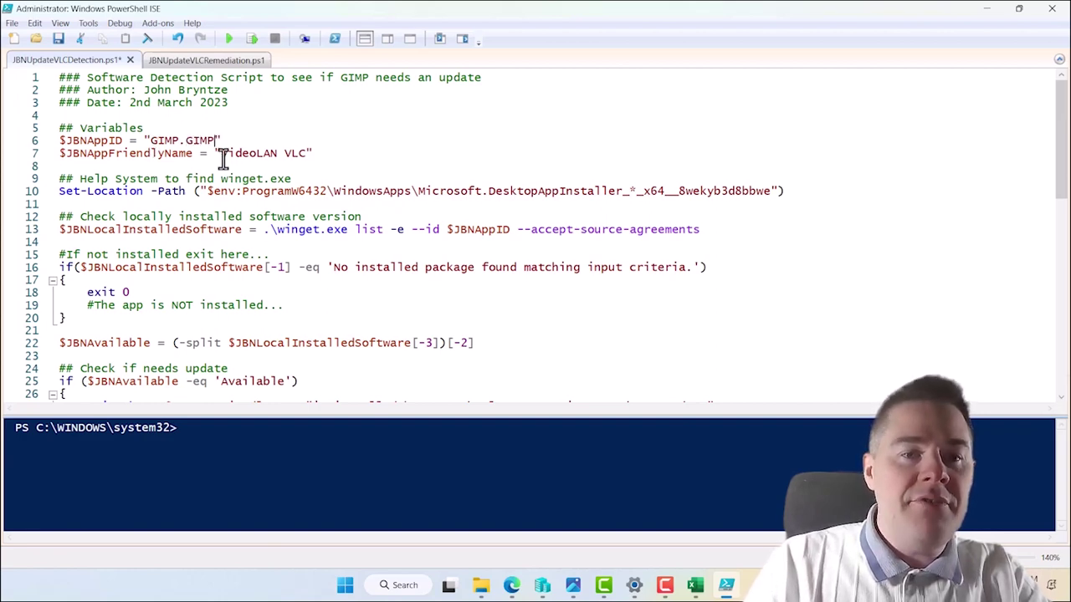
left_click_drag(220, 151, 303, 153)
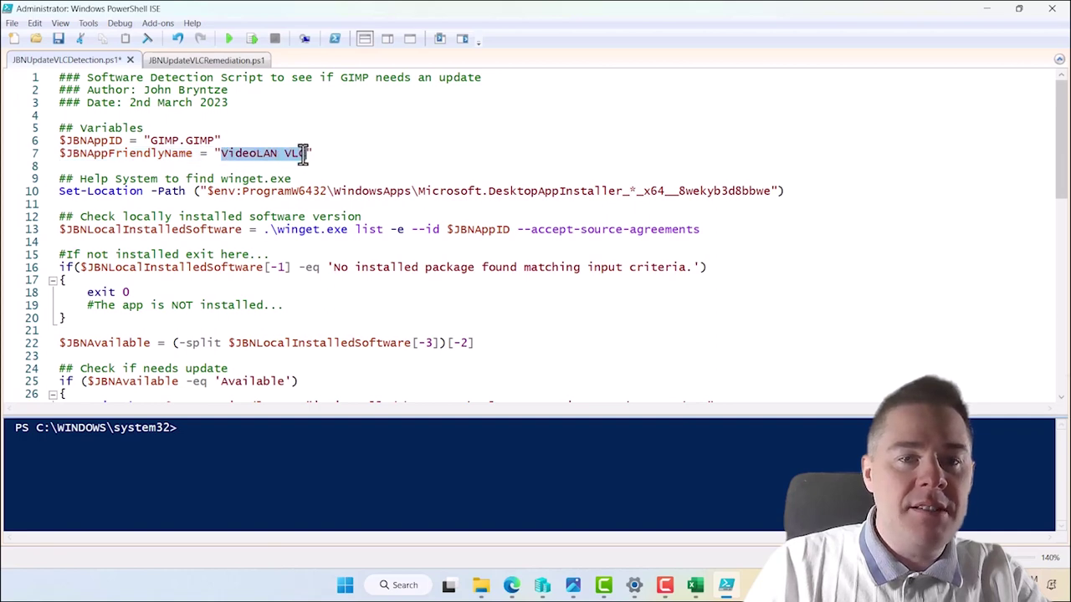
type("GIMP")
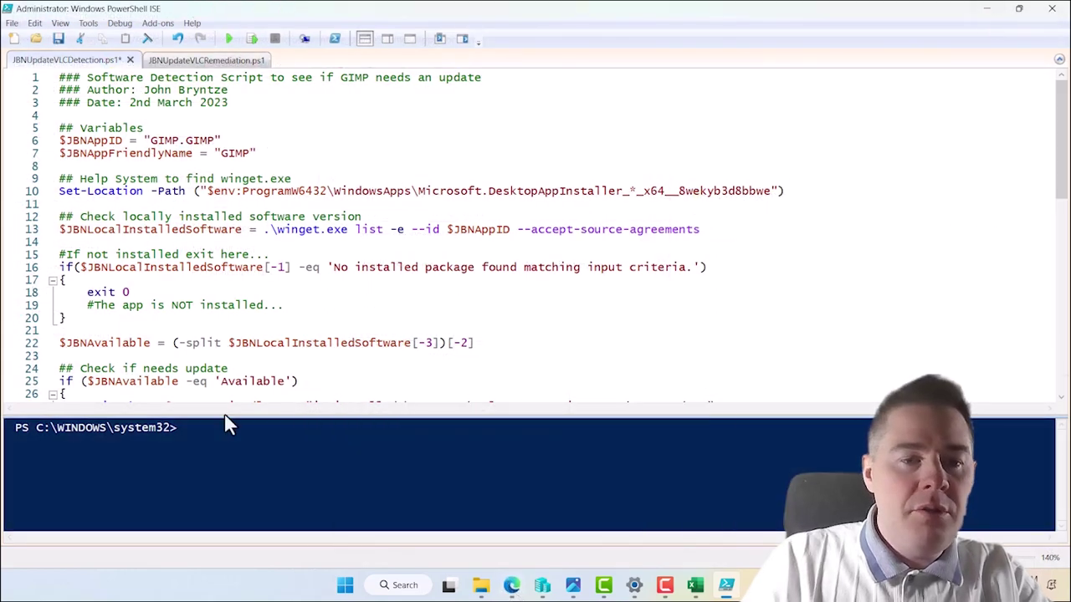
Run winget.exe search --id GIMP in the console and check the package ID of the regular GIMP release.
left_click(207, 435)
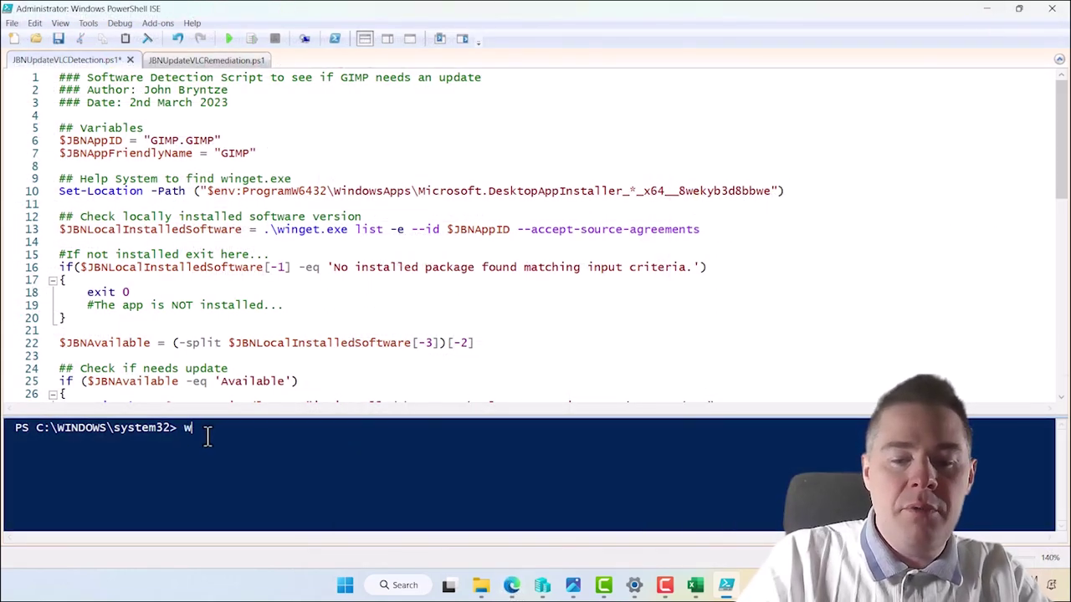
type("winget.exe")
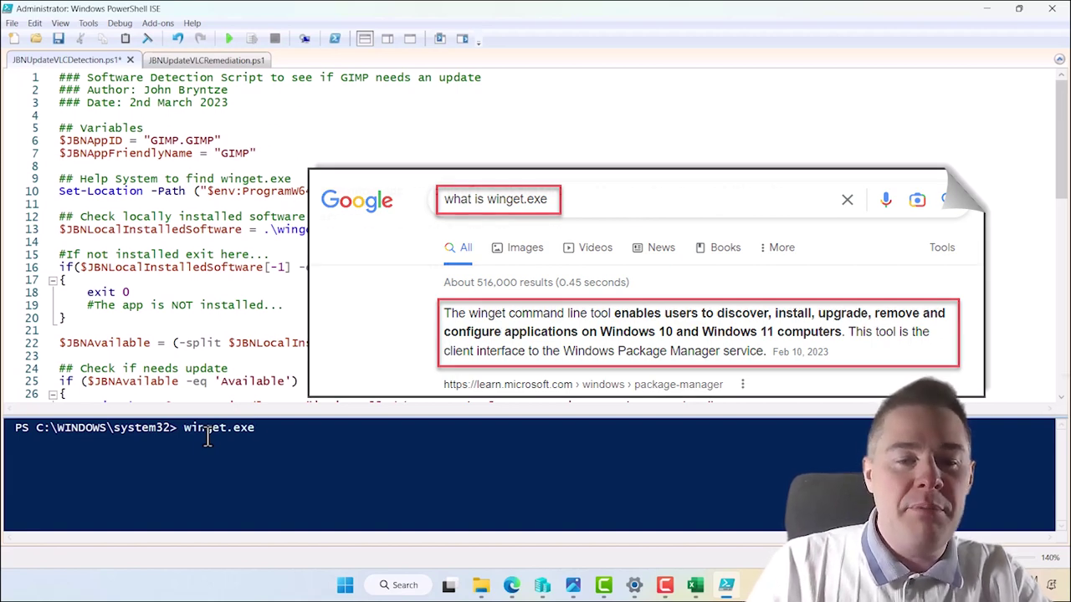
type("earch --id GIMP")
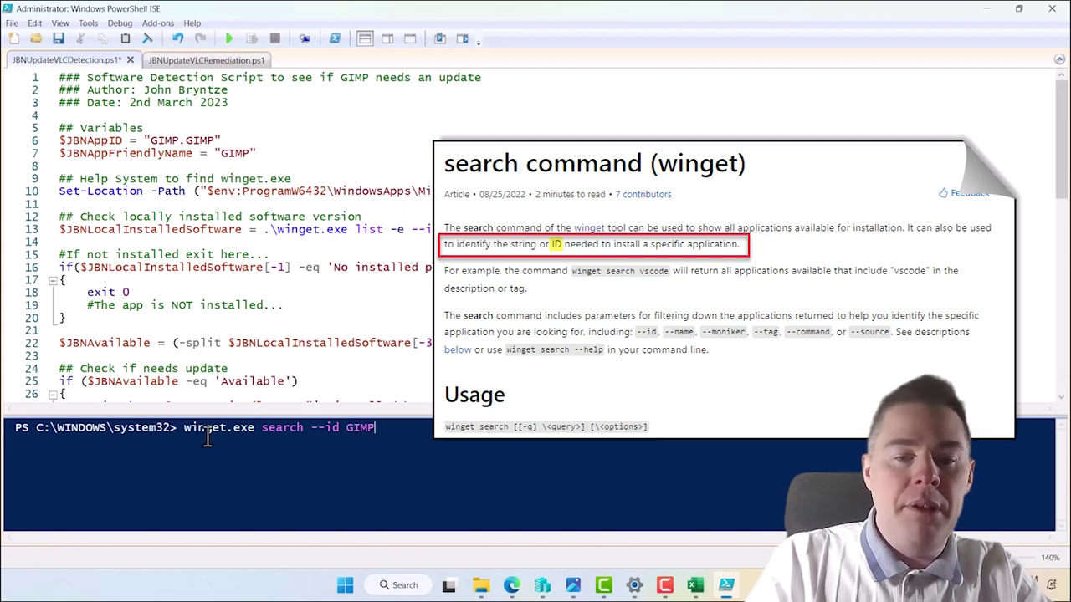
key("Return")
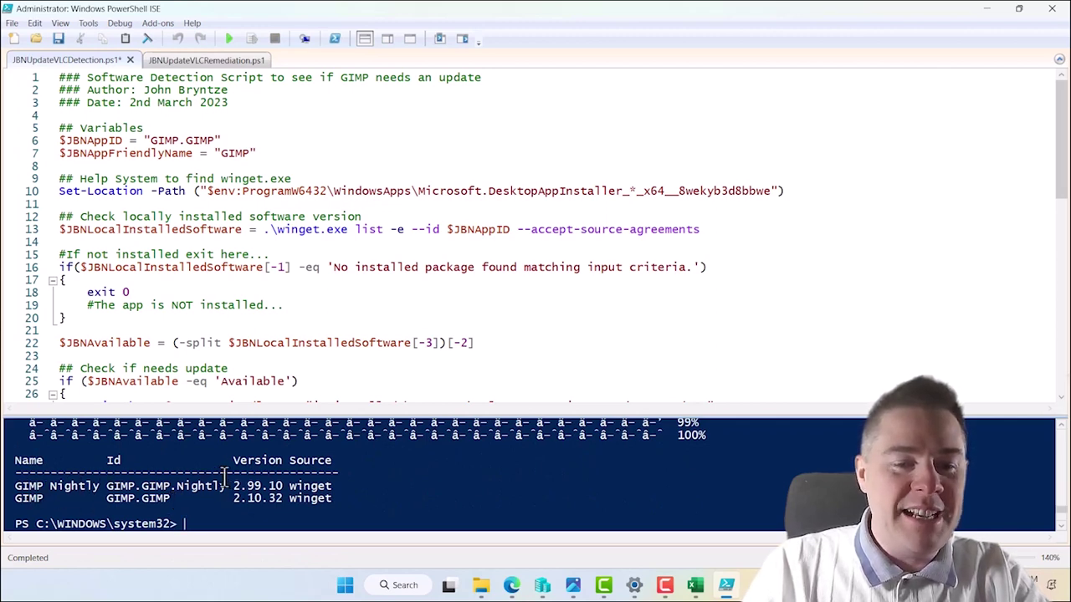
left_click_drag(170, 500, 112, 503)
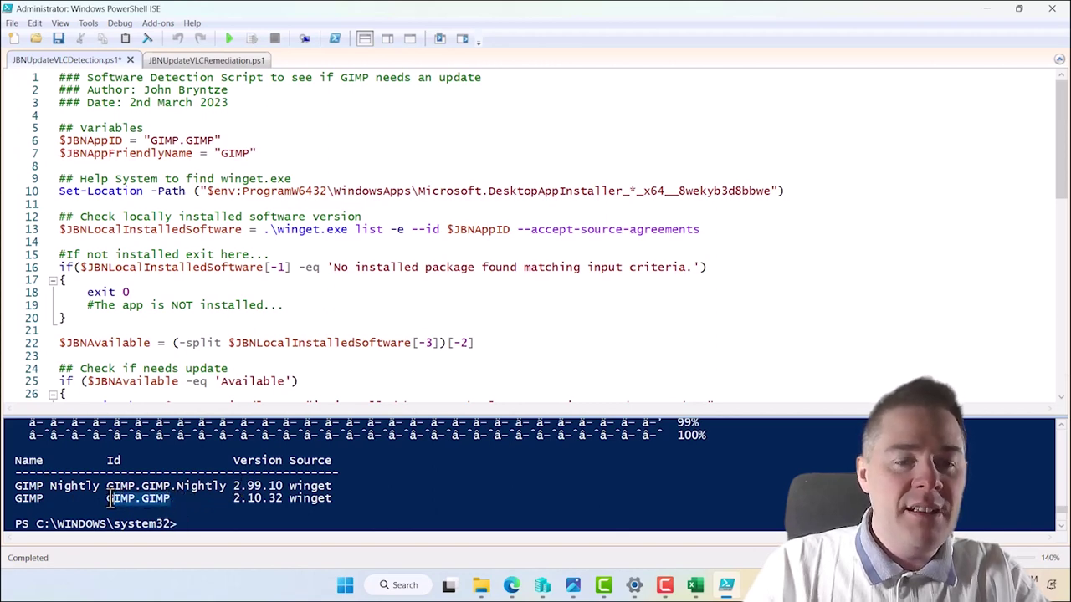
Rerun the winget search with VLC as the ID and check the package ID of VLC media player.
left_click(221, 527)
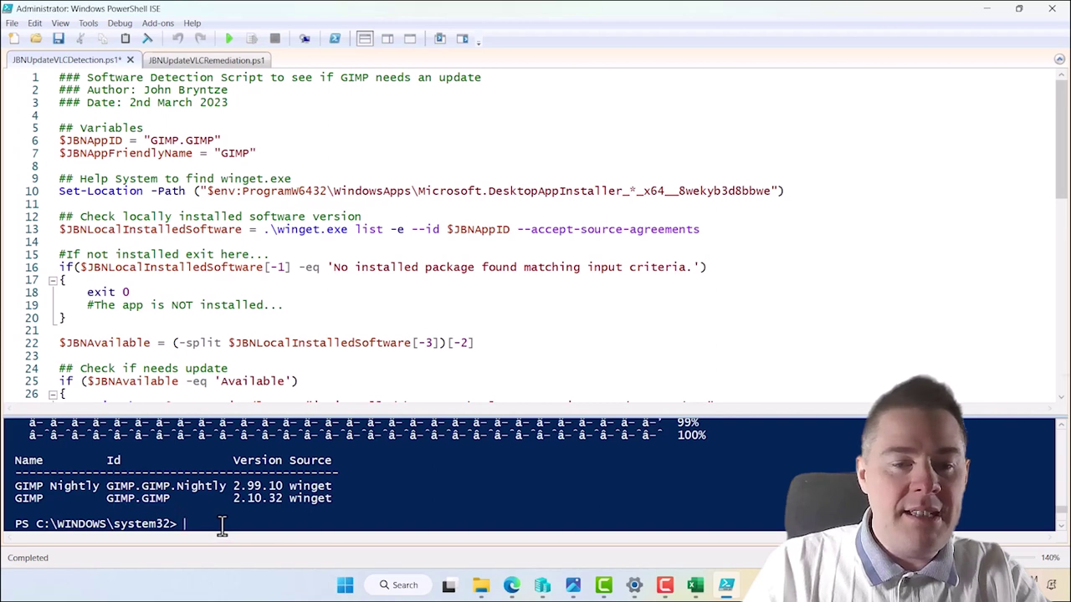
key("Up")
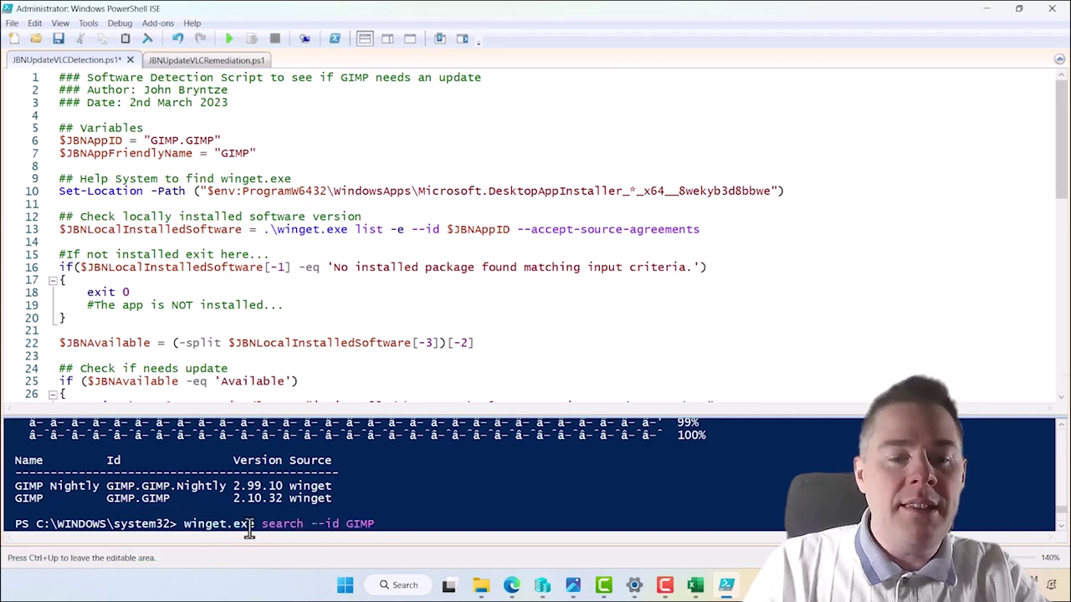
key("BackSpace")
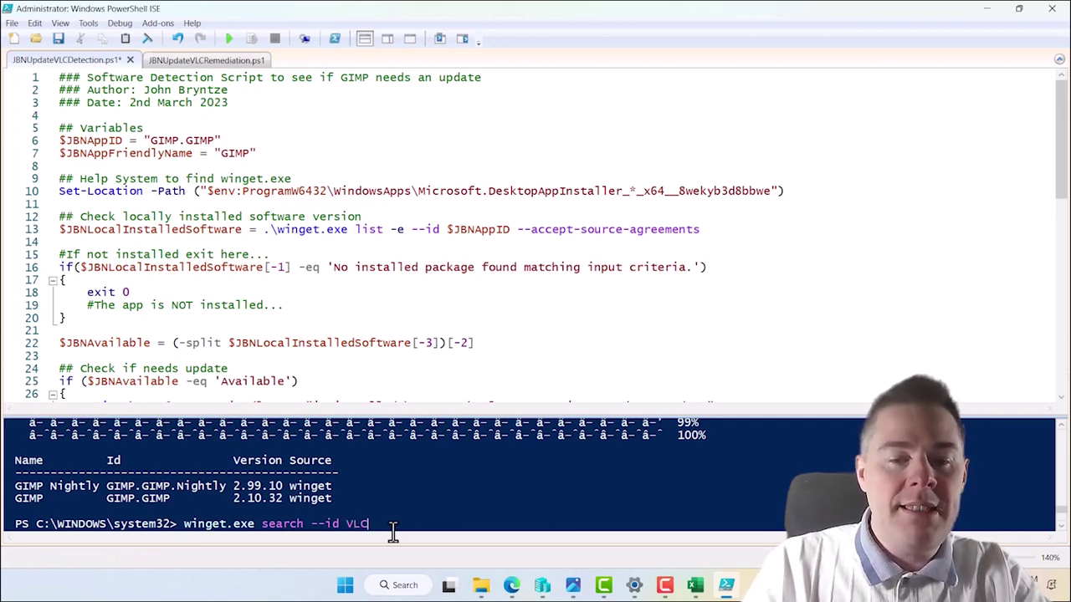
key("Return")
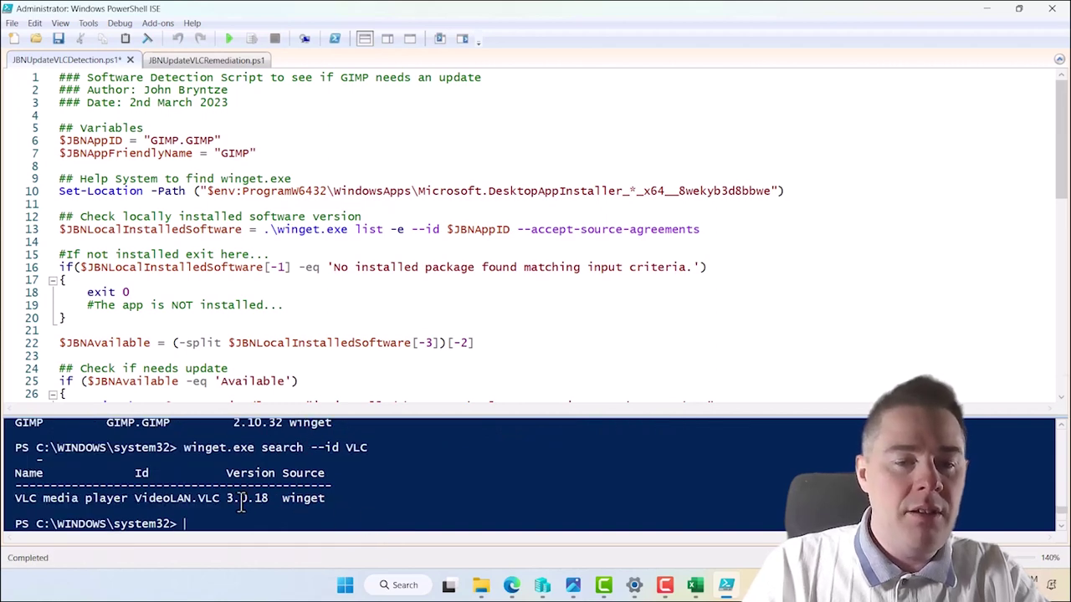
left_click_drag(137, 499, 209, 500)
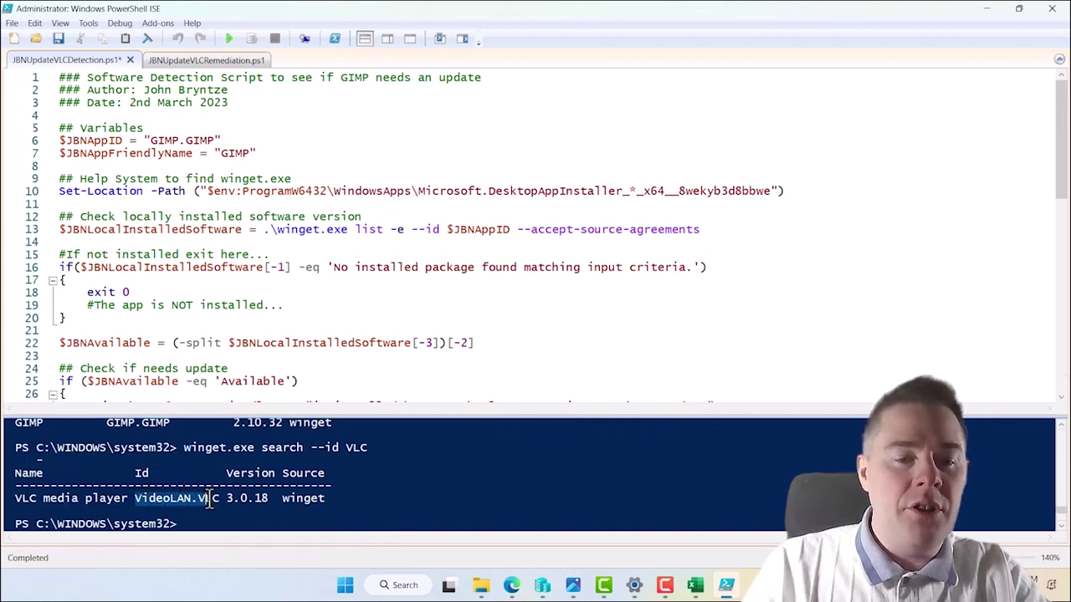
left_click(374, 452)
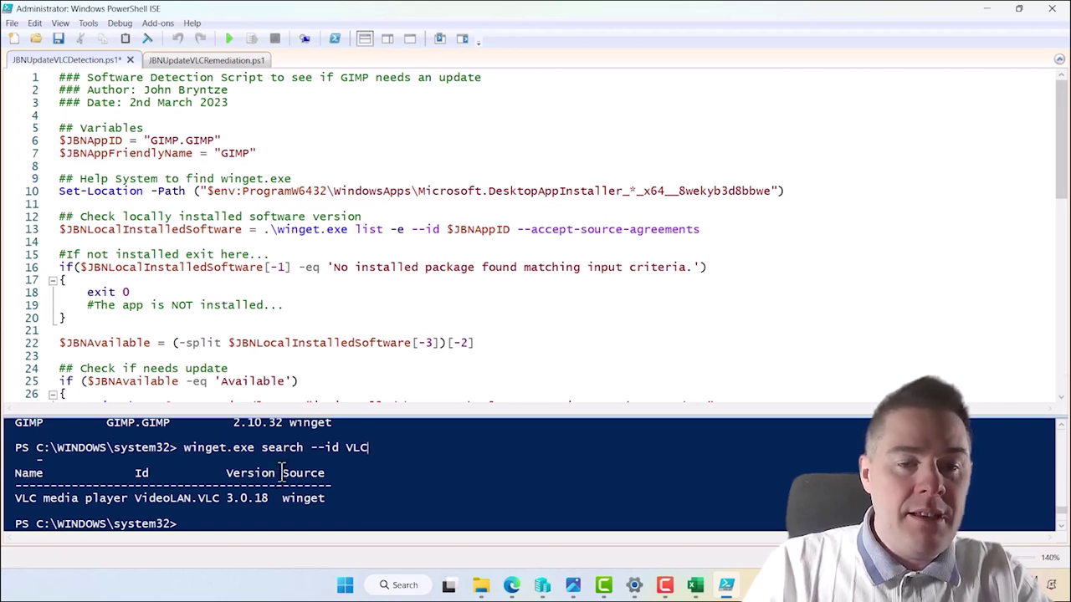
Enlarge the console and compare winget's GIMP version with the installed GIMP versions in the Excel list, returning to PowerShell ISE.
left_click_drag(289, 410, 293, 361)
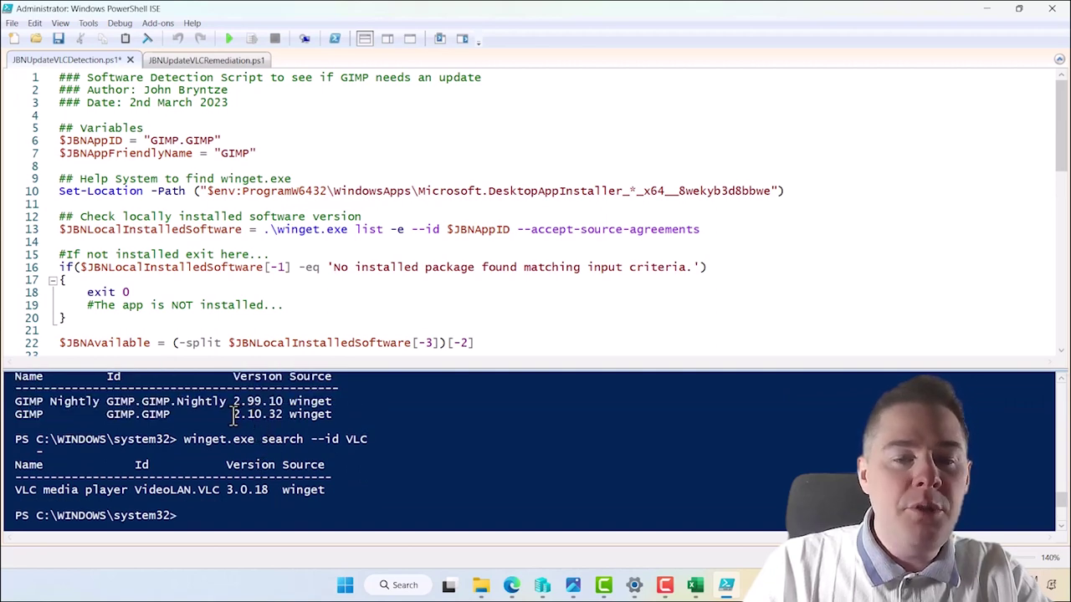
left_click_drag(237, 414, 275, 415)
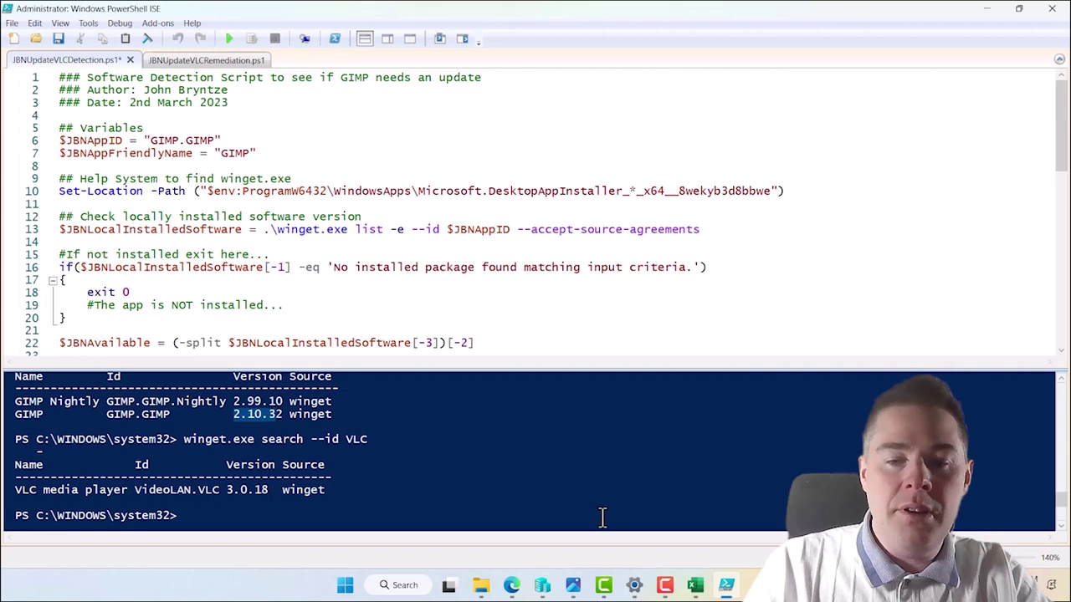
left_click(695, 585)
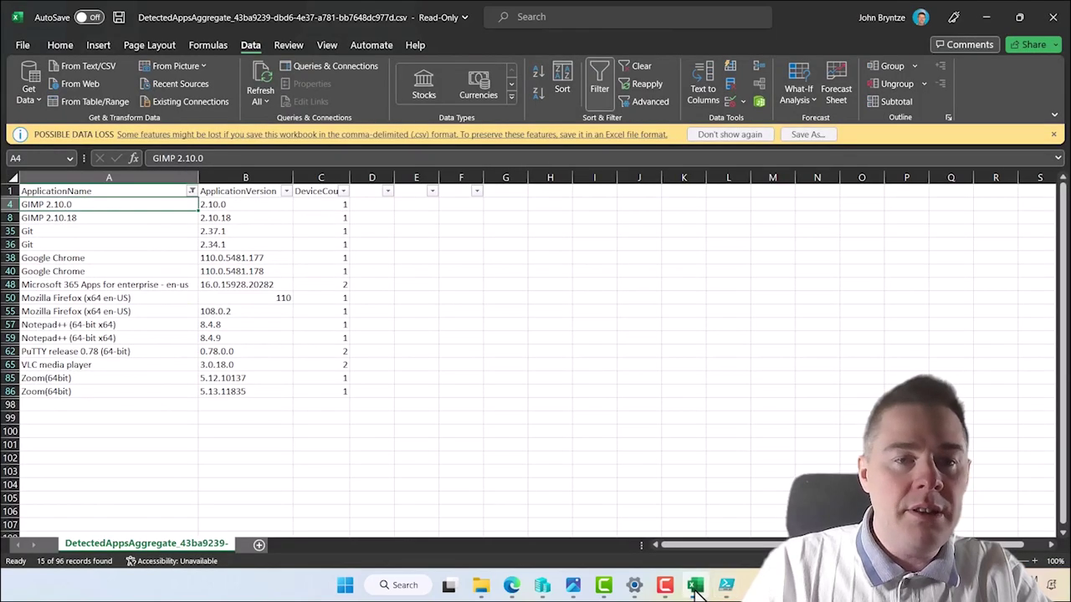
left_click(226, 220)
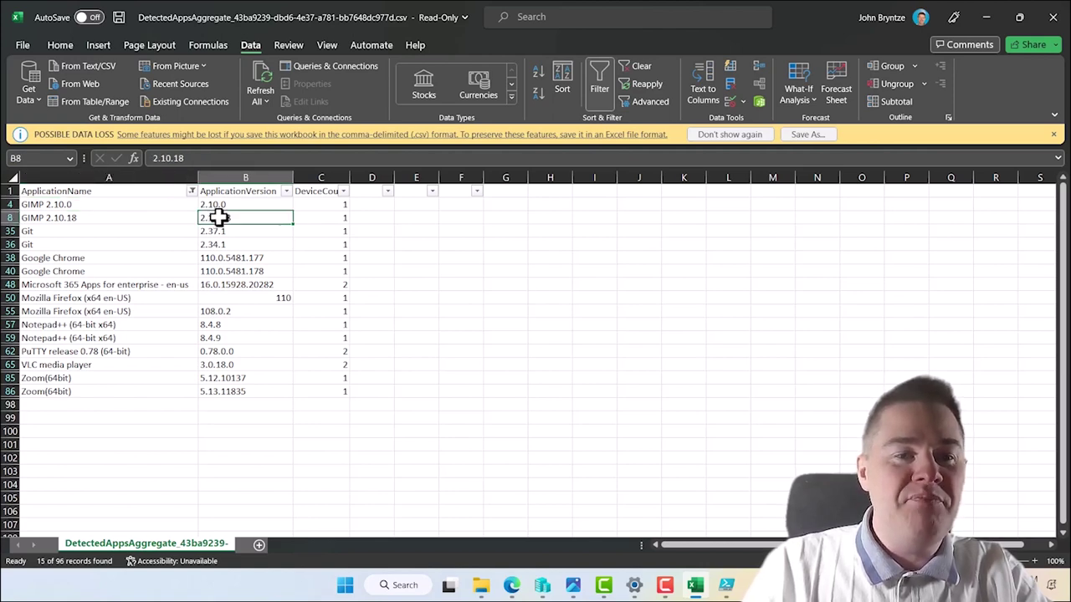
left_click(985, 16)
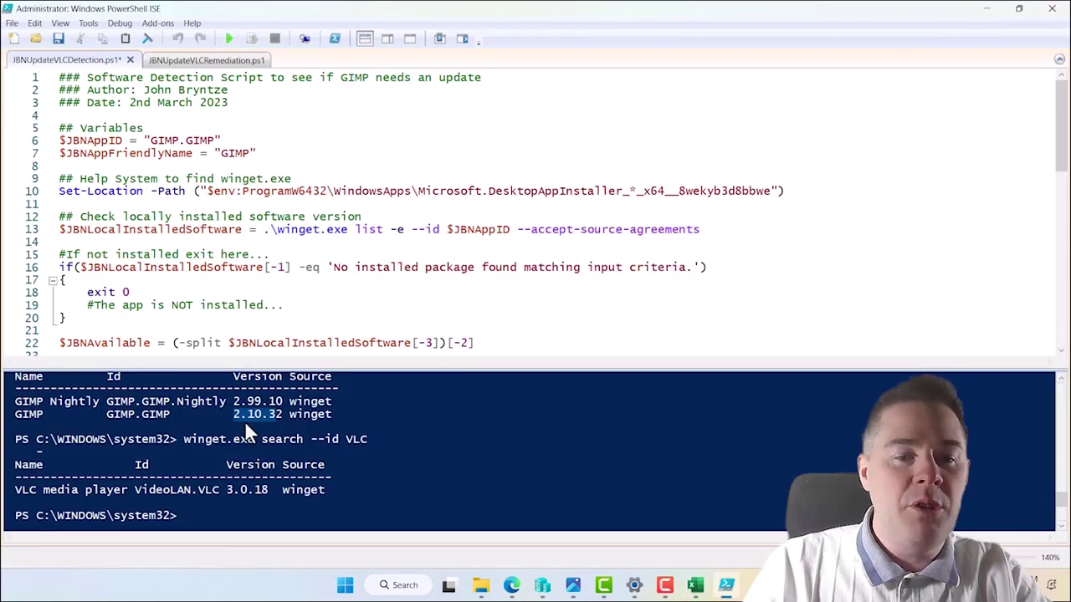
left_click(235, 419)
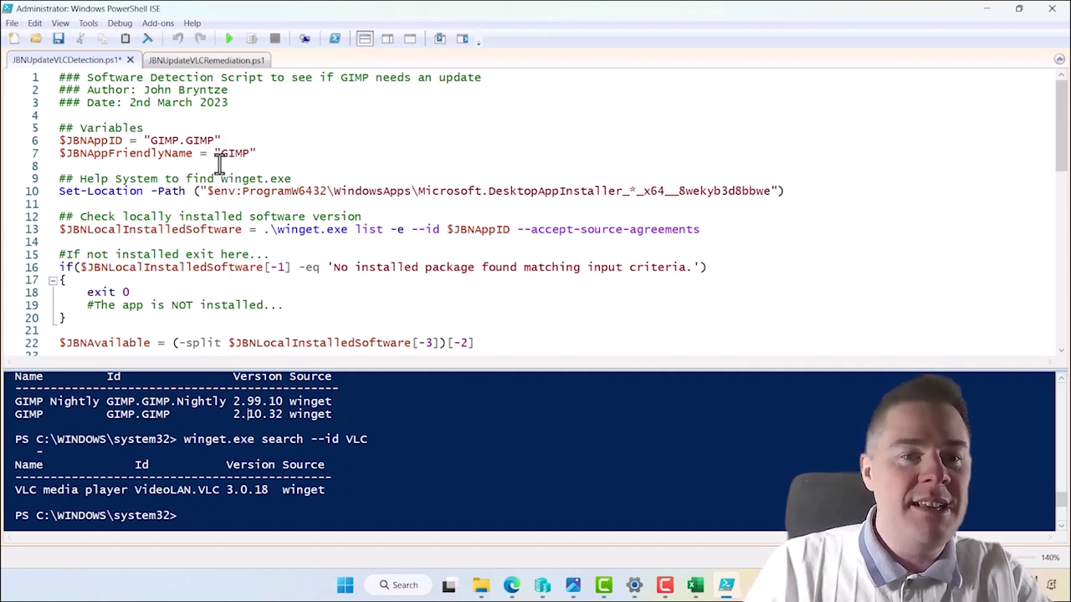
Review the detection script's header comments, the Variables comment and the app ID and friendly name variables.
triple_click(255, 155)
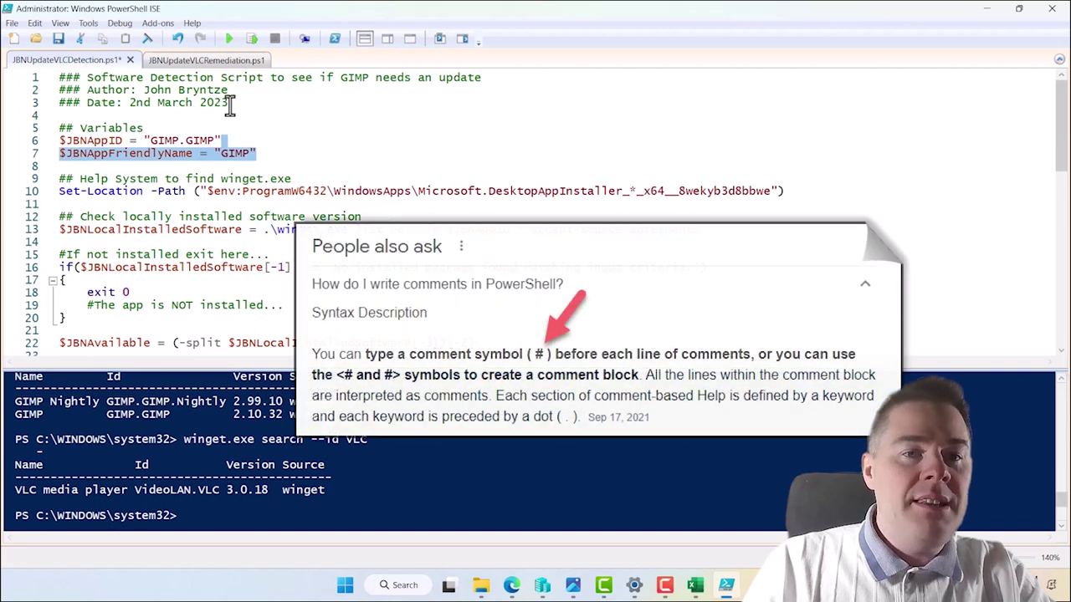
left_click_drag(229, 103, 66, 79)
left_click(64, 78)
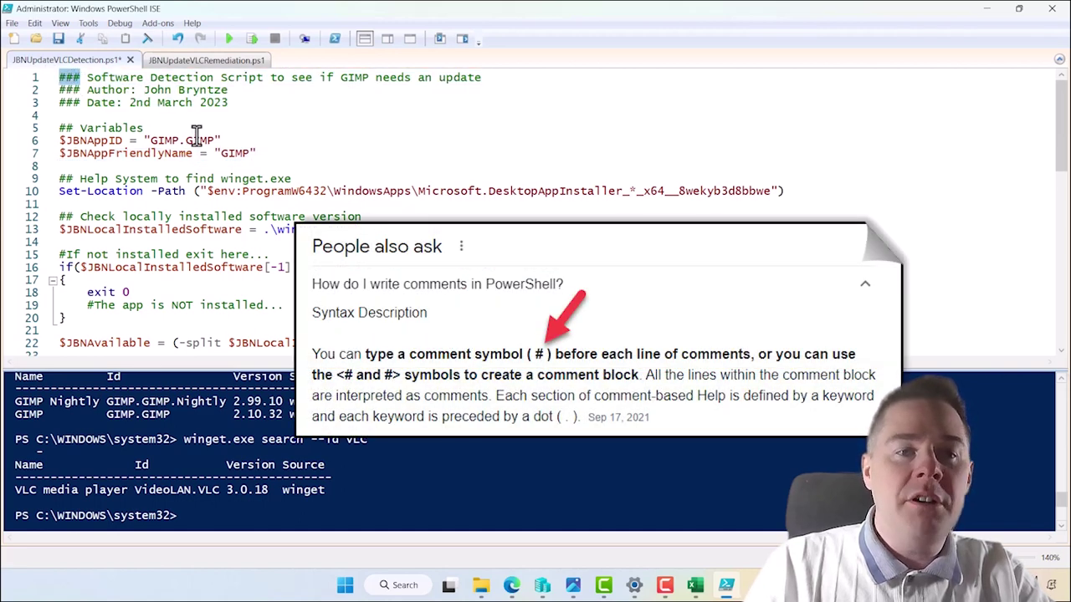
left_click_drag(230, 102, 52, 77)
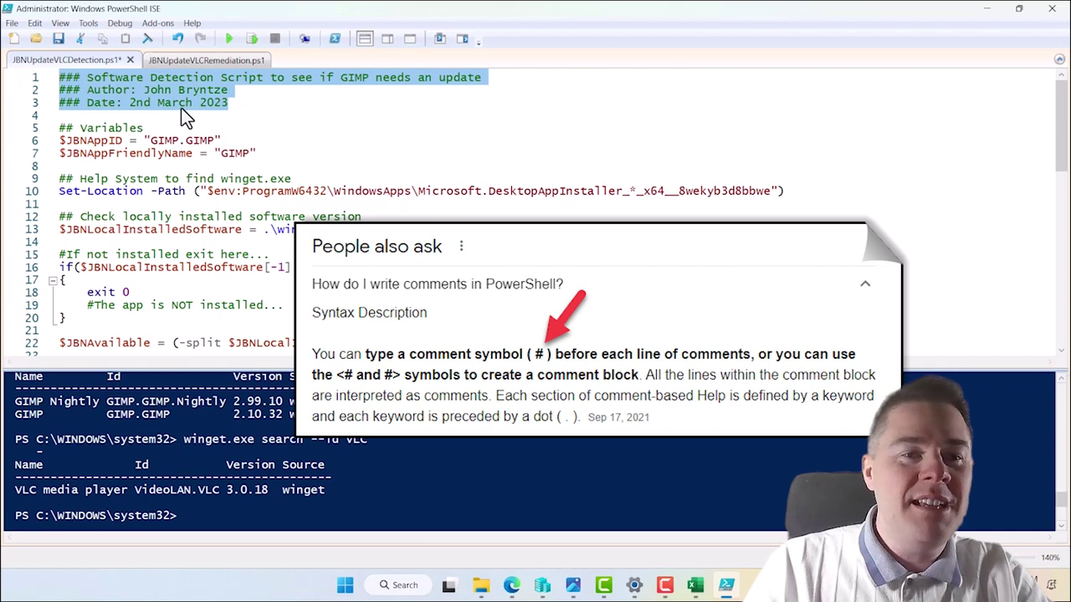
left_click_drag(146, 128, 55, 128)
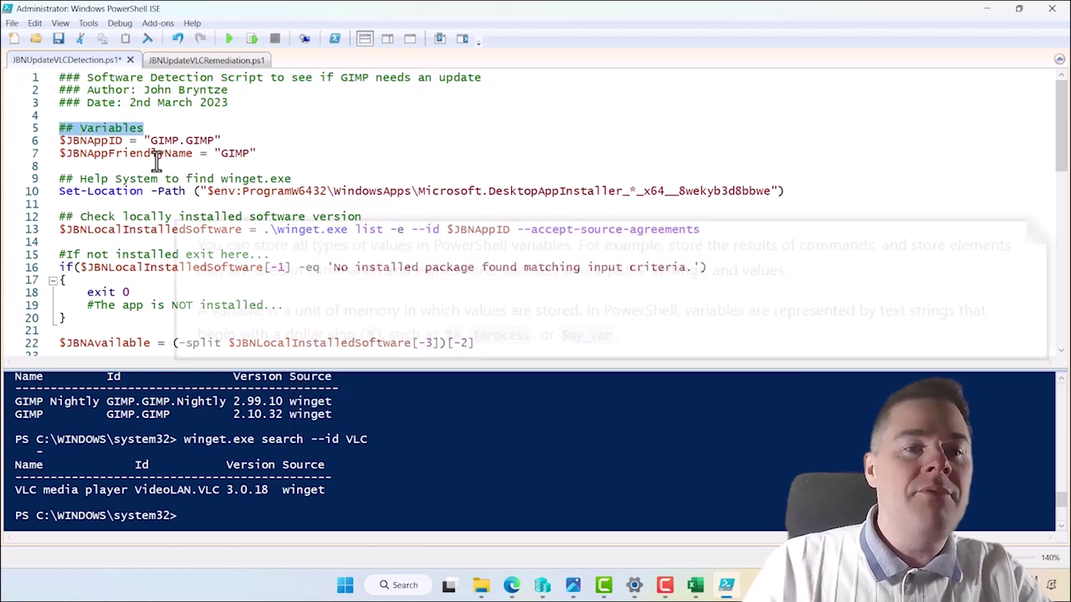
left_click_drag(215, 140, 154, 140)
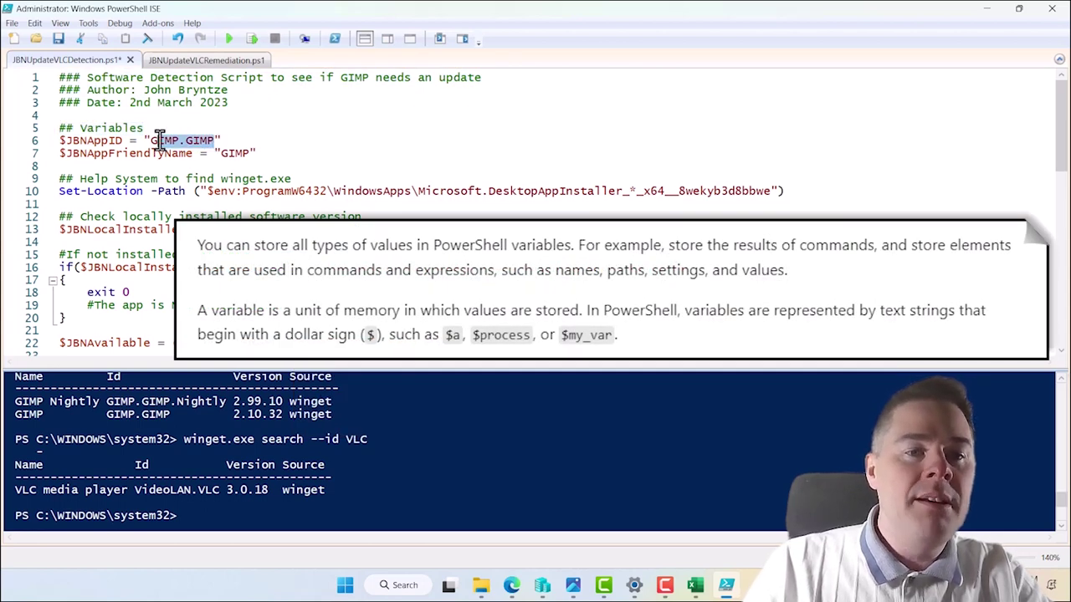
left_click(156, 140)
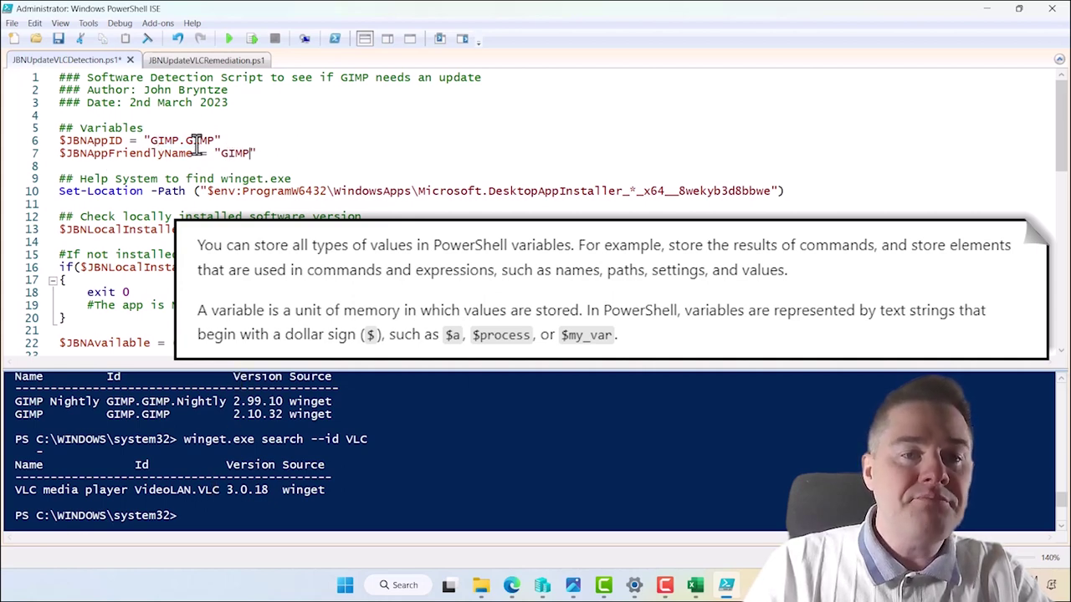
Examine the GIMP.GIMP app ID value and the comment about finding winget.exe in the detection script.
left_click_drag(212, 141, 154, 141)
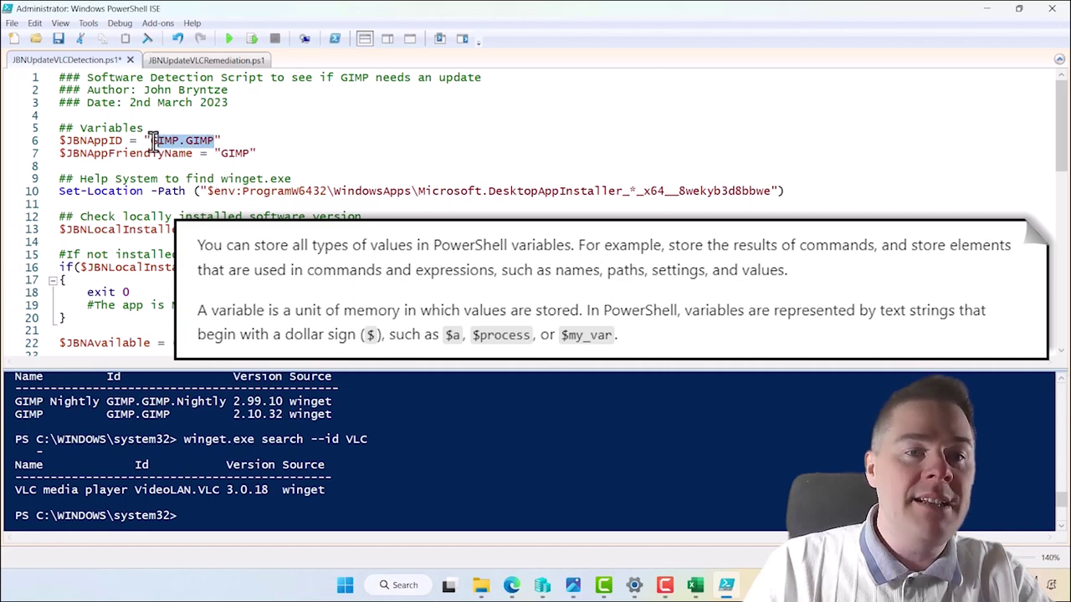
left_click(179, 140)
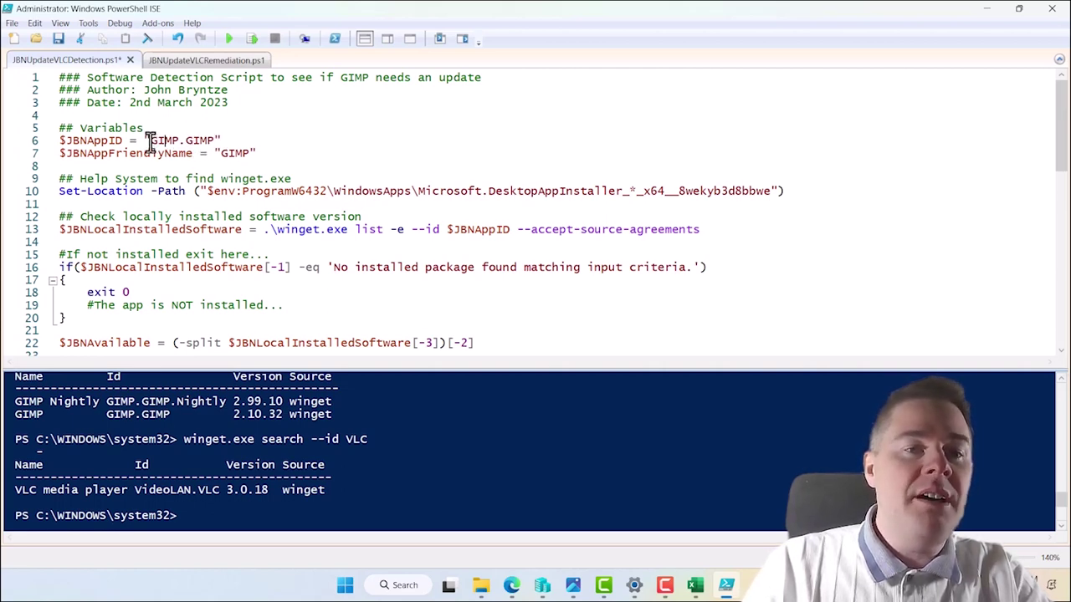
left_click_drag(149, 143, 214, 141)
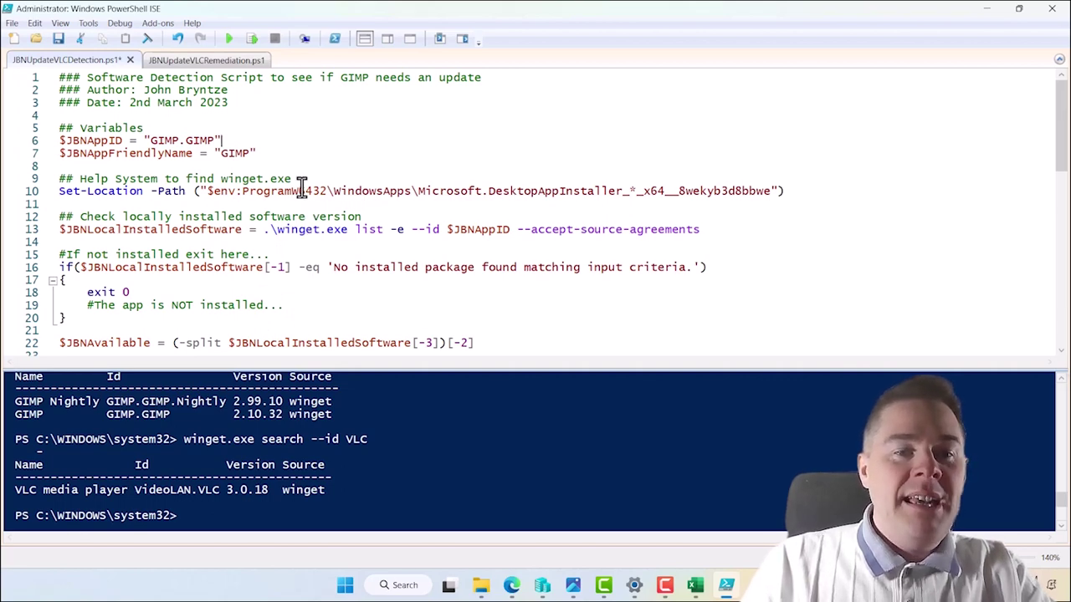
left_click_drag(294, 179, 222, 178)
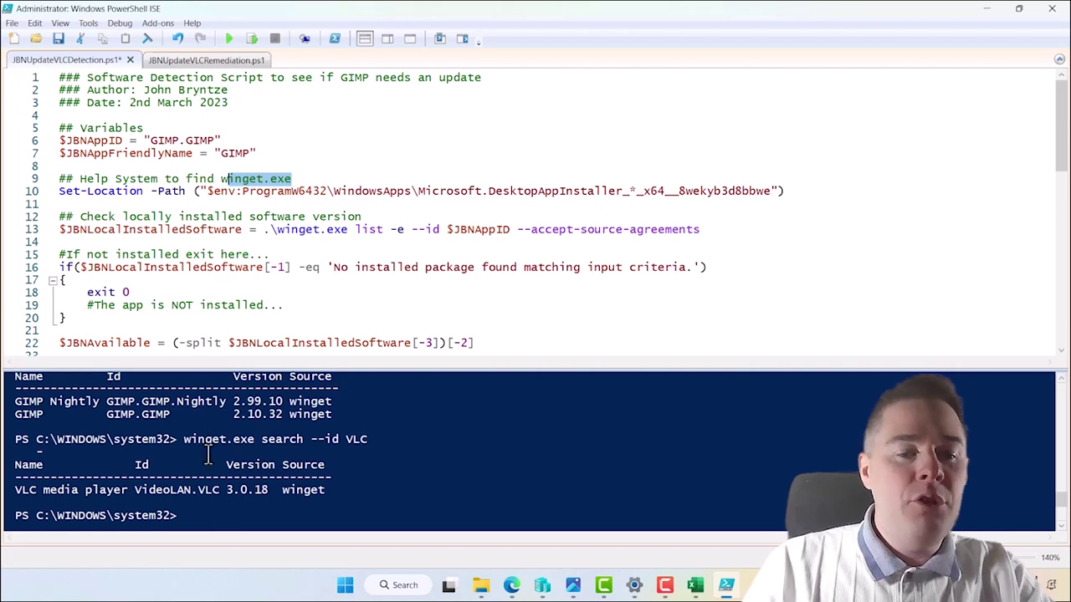
left_click(203, 515)
type("winget")
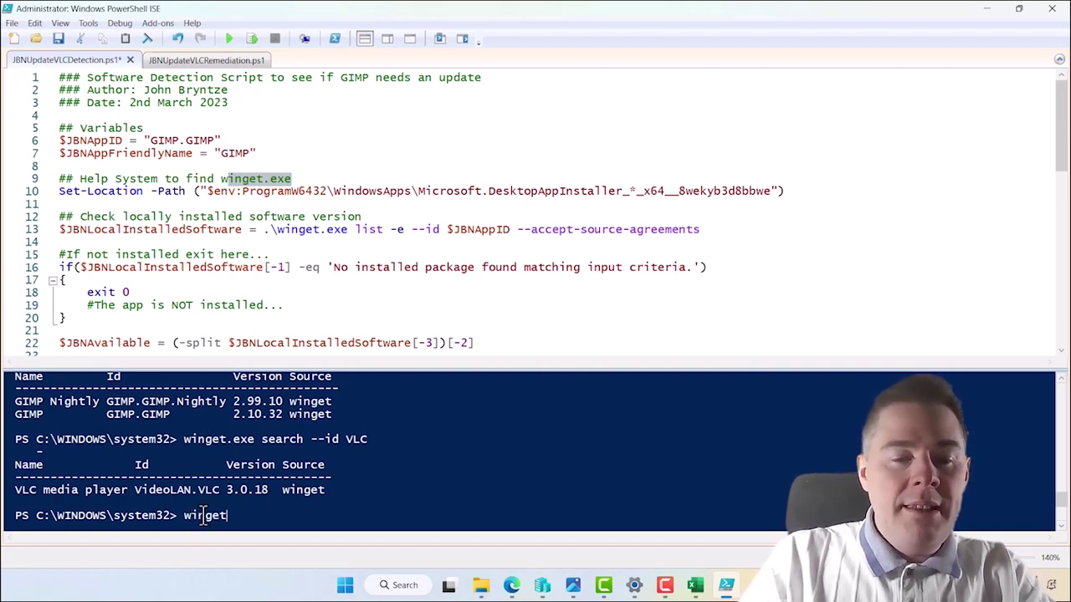
type(" upgrade")
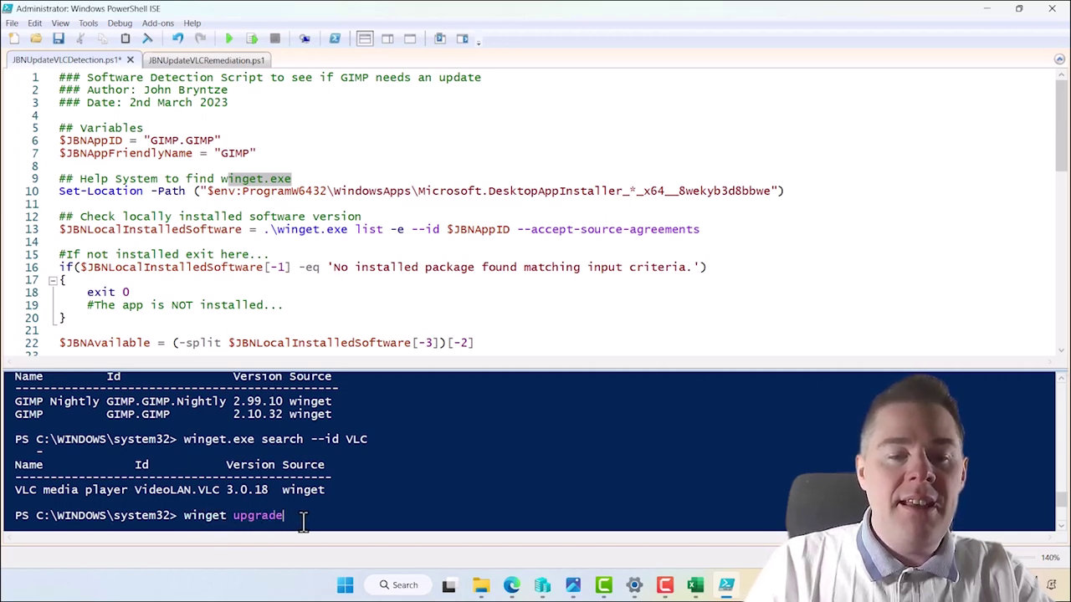
left_click_drag(289, 517, 186, 516)
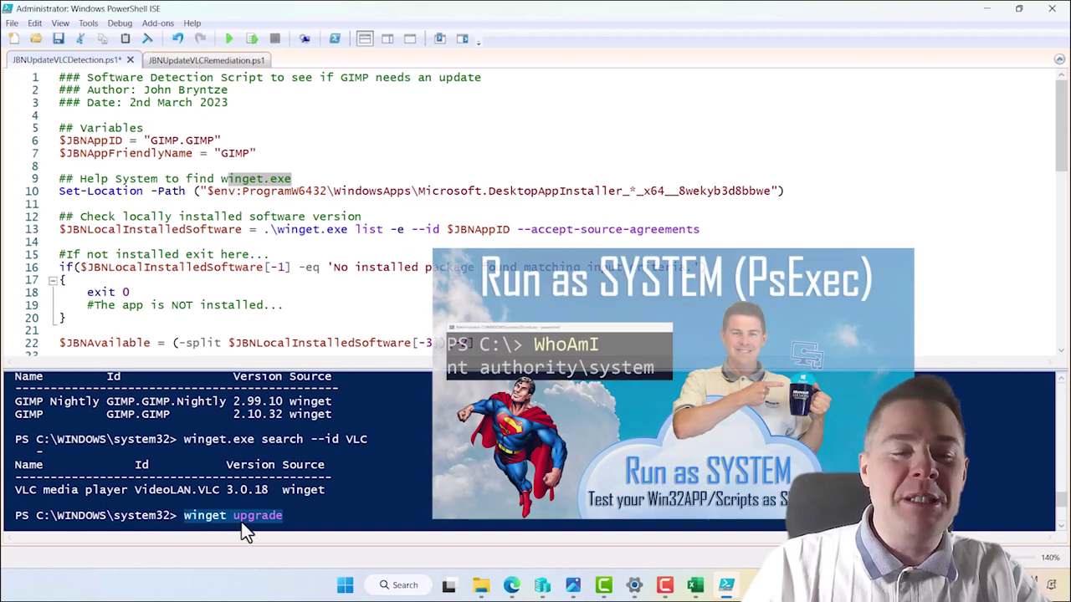
left_click(269, 522)
left_click_drag(286, 517, 183, 515)
key("BackSpace")
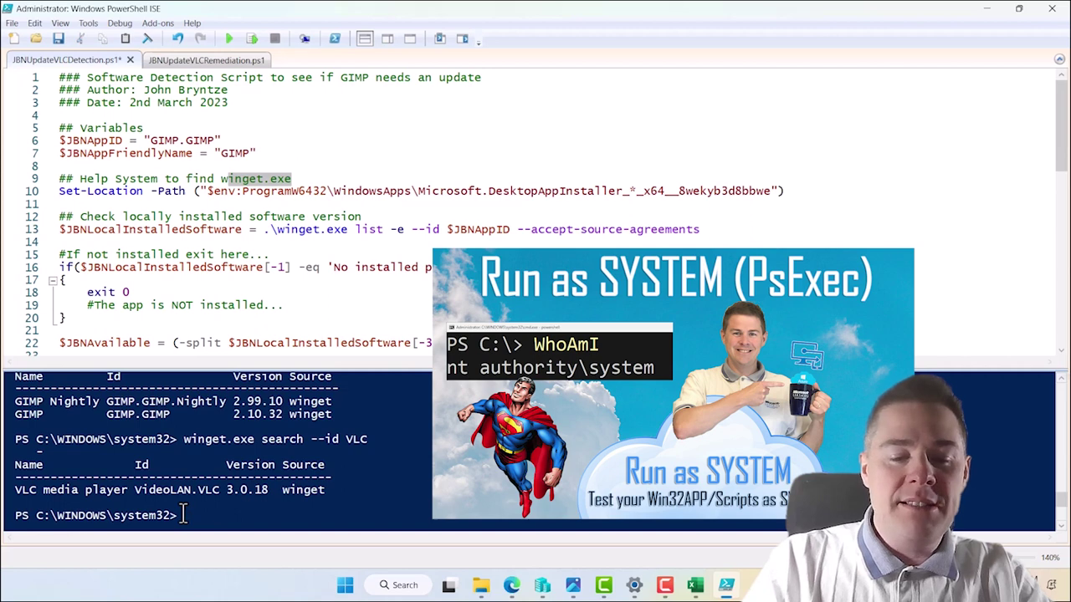
Run echo %path% in the PowerShell console and examine its output.
type("echo %path%")
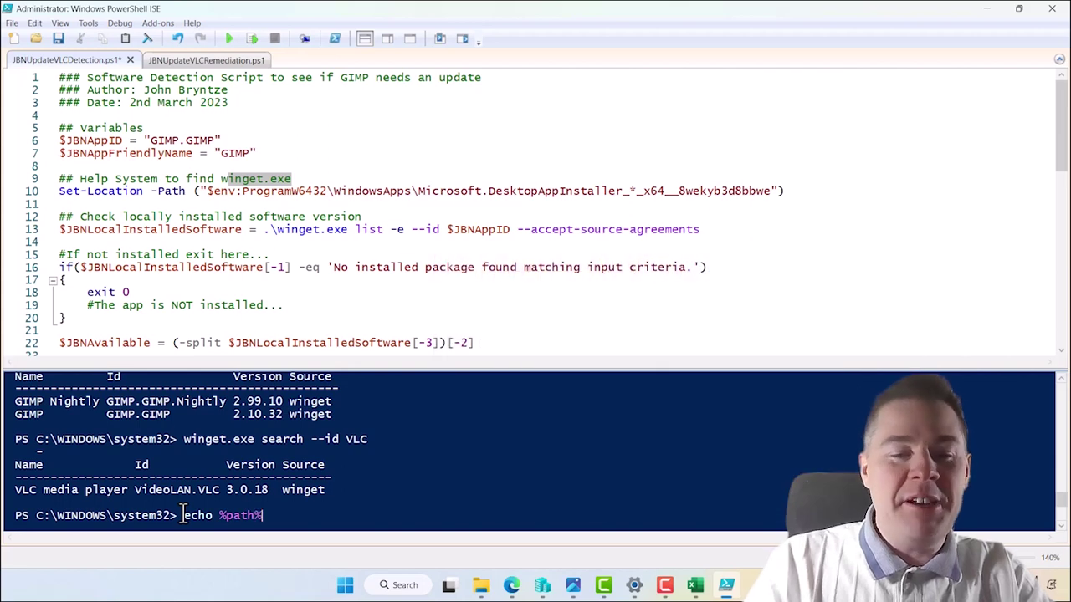
key("Return")
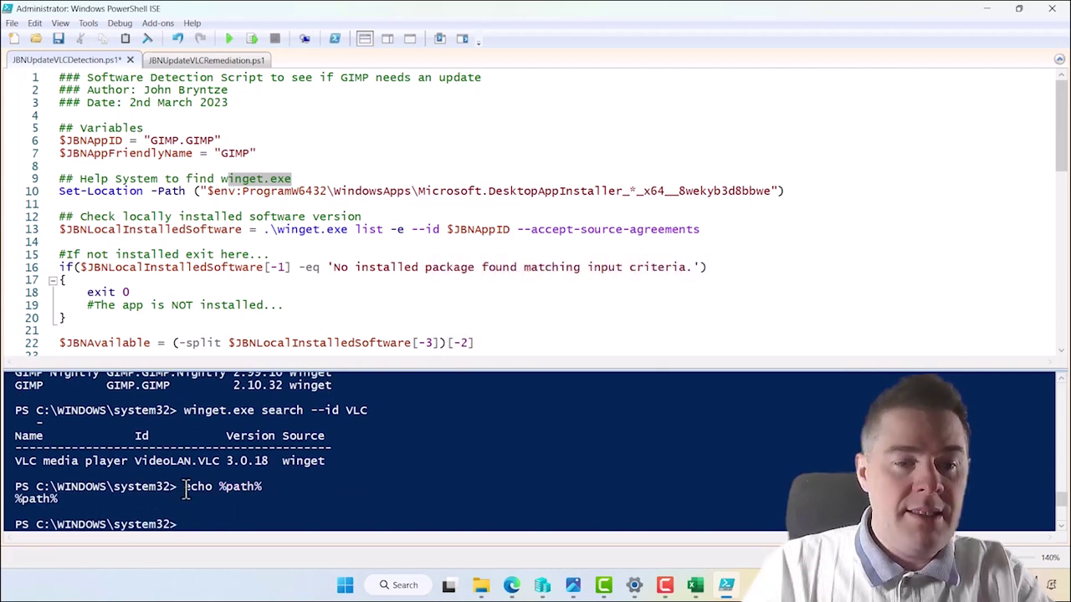
left_click_drag(183, 489, 224, 496)
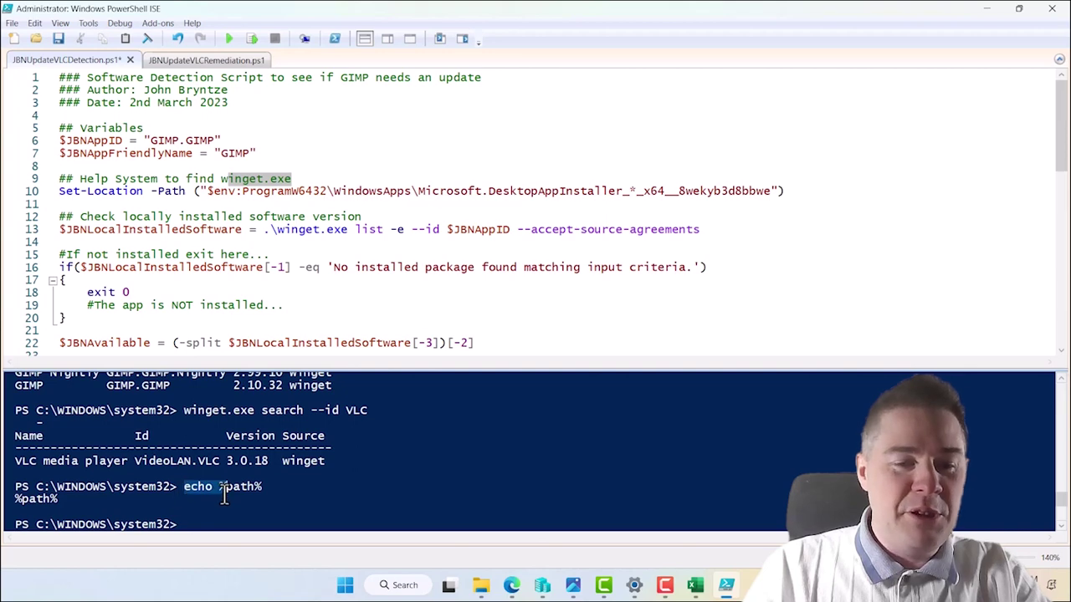
Find cmd.exe and open Command Prompt as administrator, approving the elevation request.
left_click(345, 586)
type("cmd.exe")
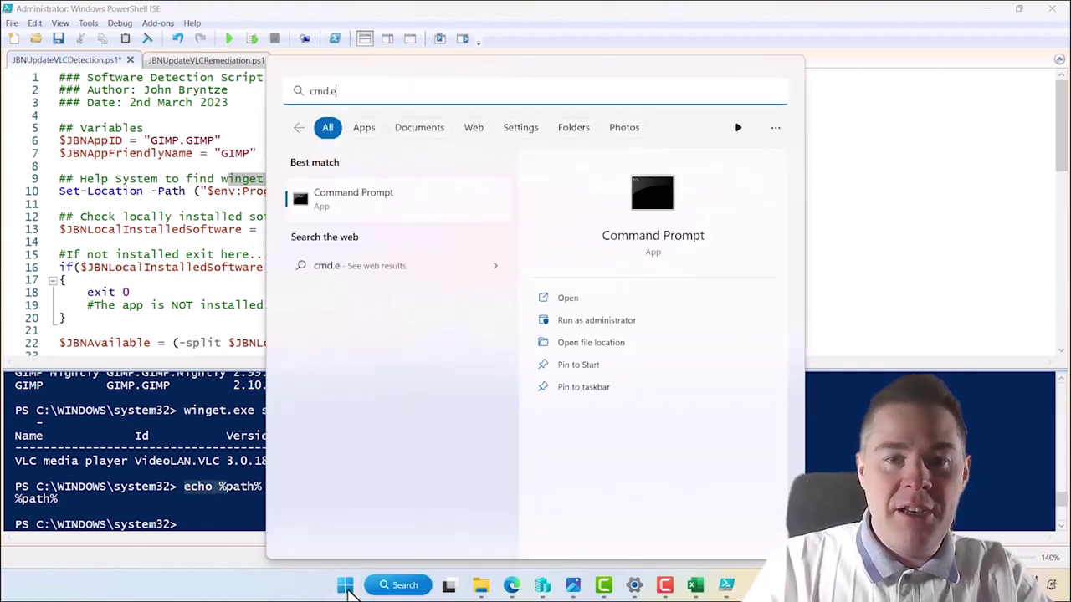
left_click(577, 323)
left_click(465, 404)
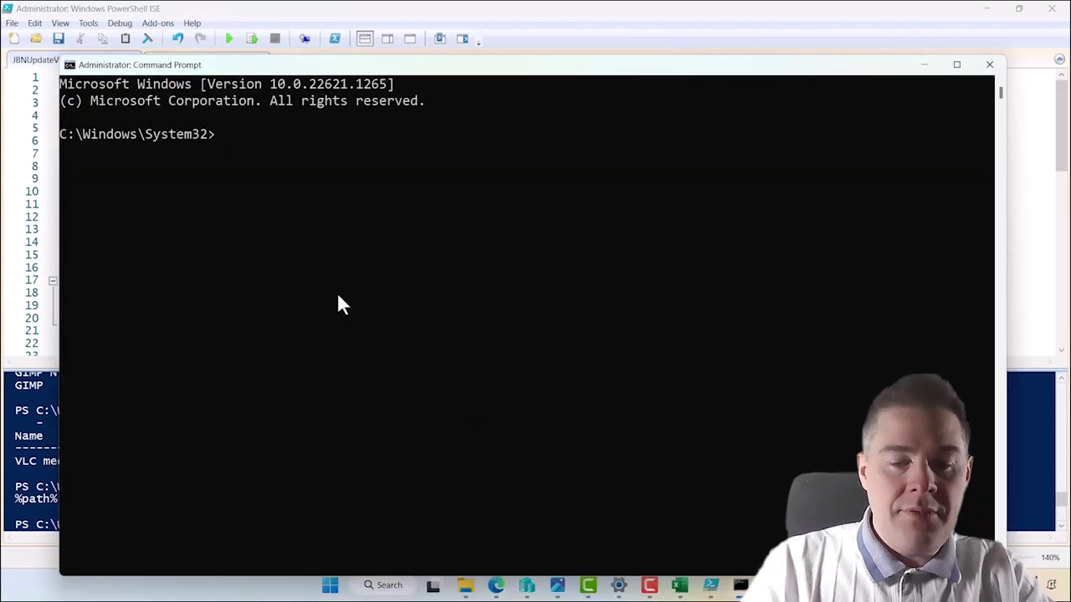
Print the PATH variable in Command Prompt with echo %path%.
type("echo")
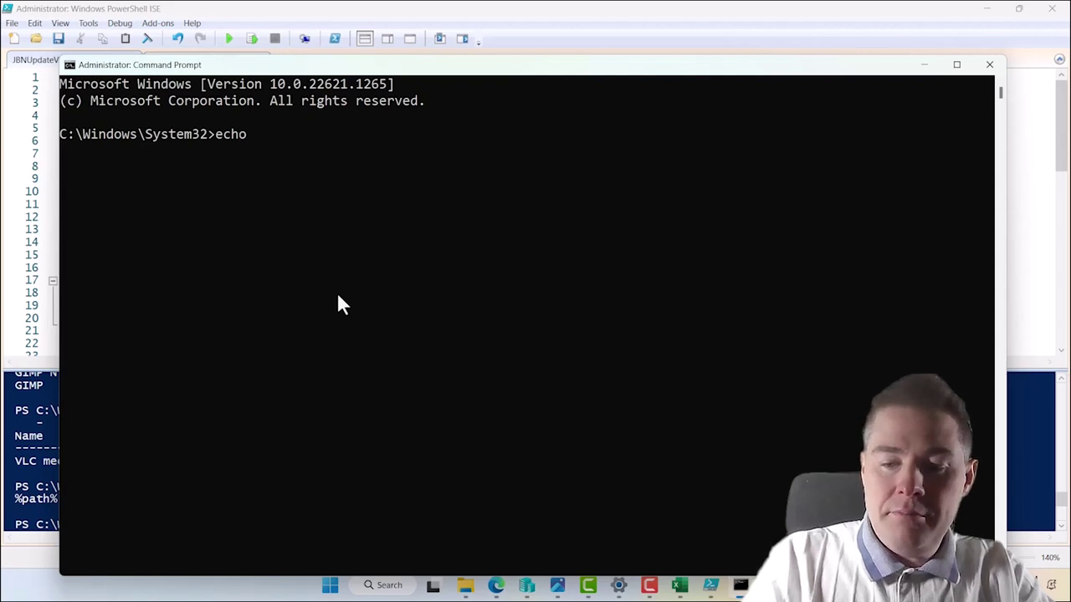
type(" %path")
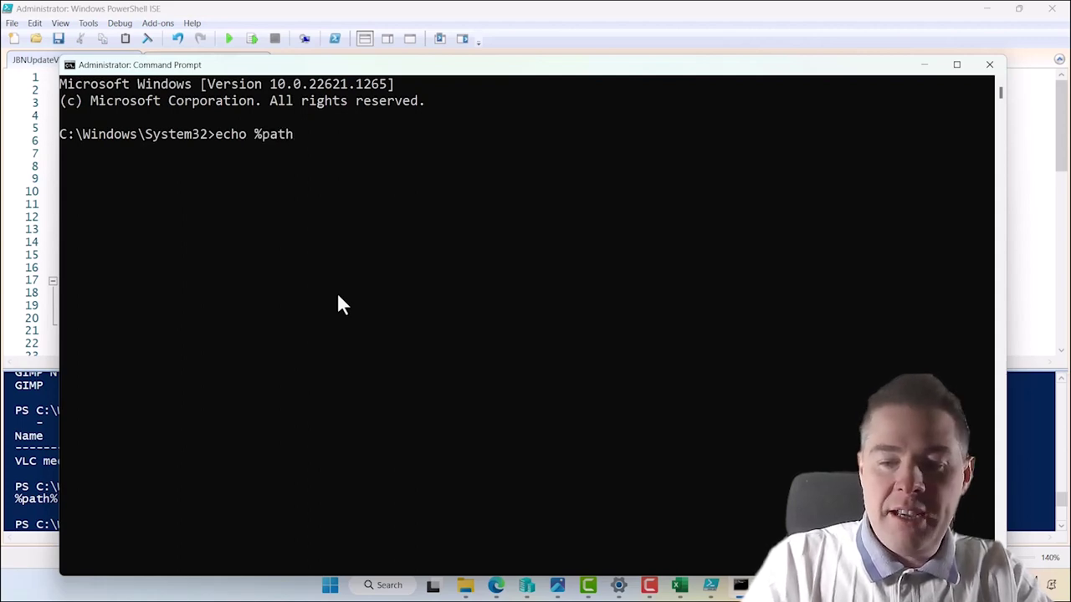
type("%")
key("Return")
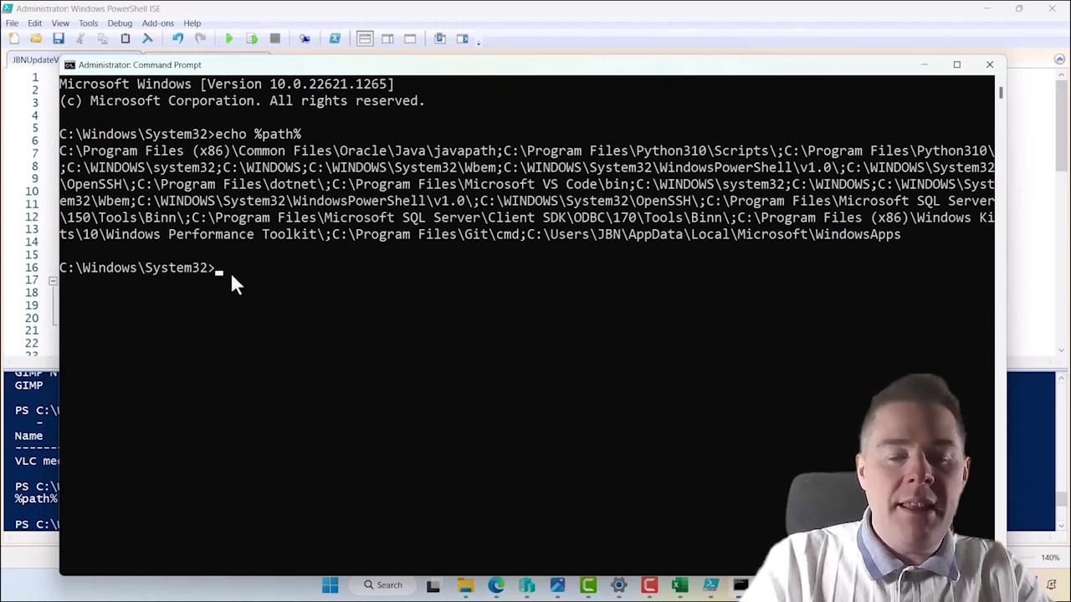
Try to run a made-up program named jhsqdgkfjhsdg.exe in Command Prompt.
type("jhsqdgkfjhsdg")
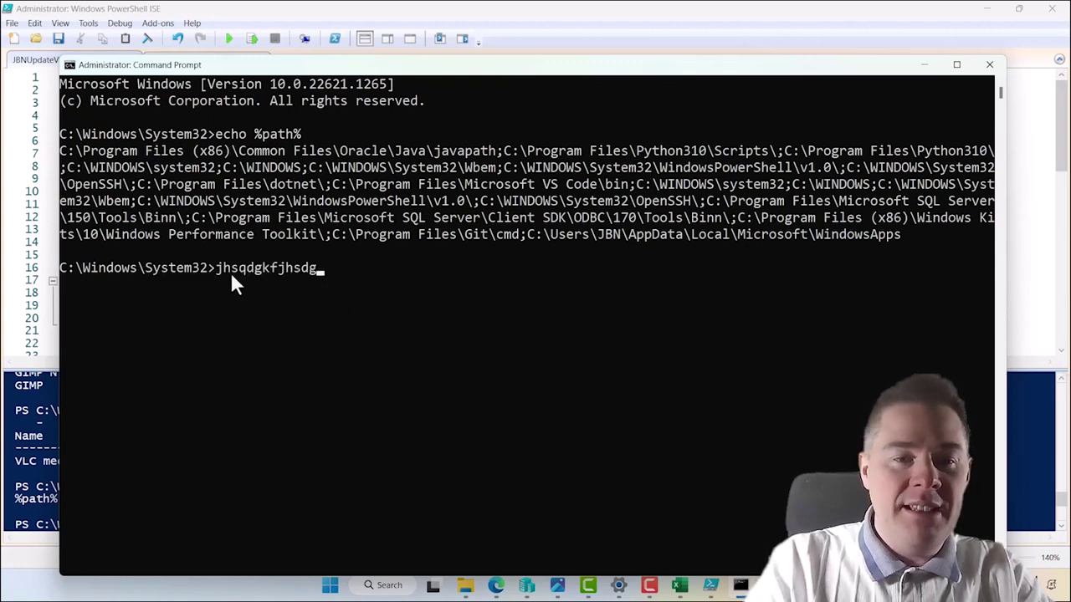
type(".exe")
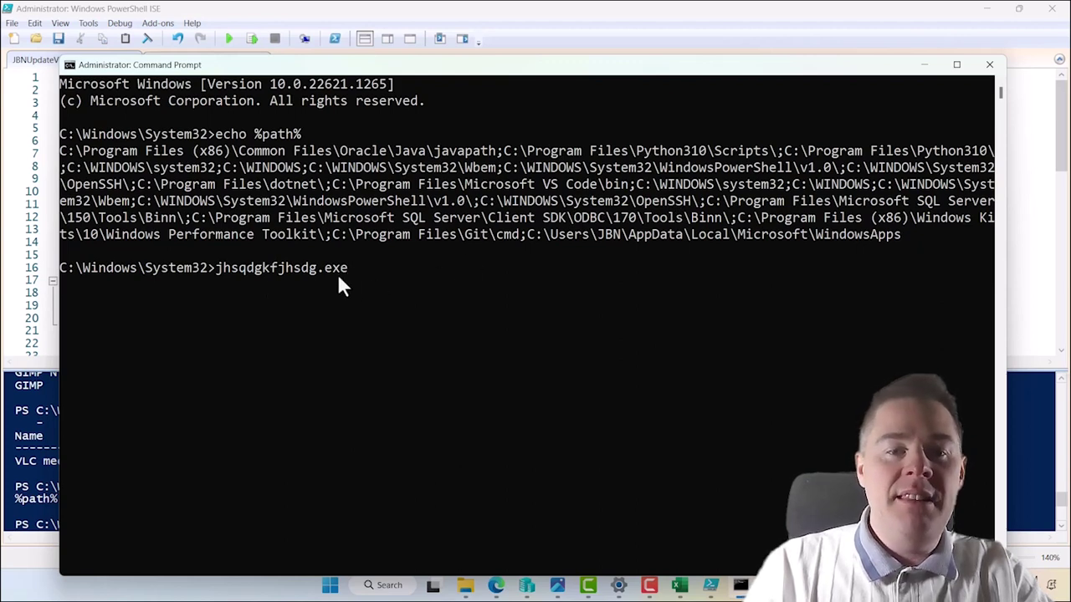
key("Return")
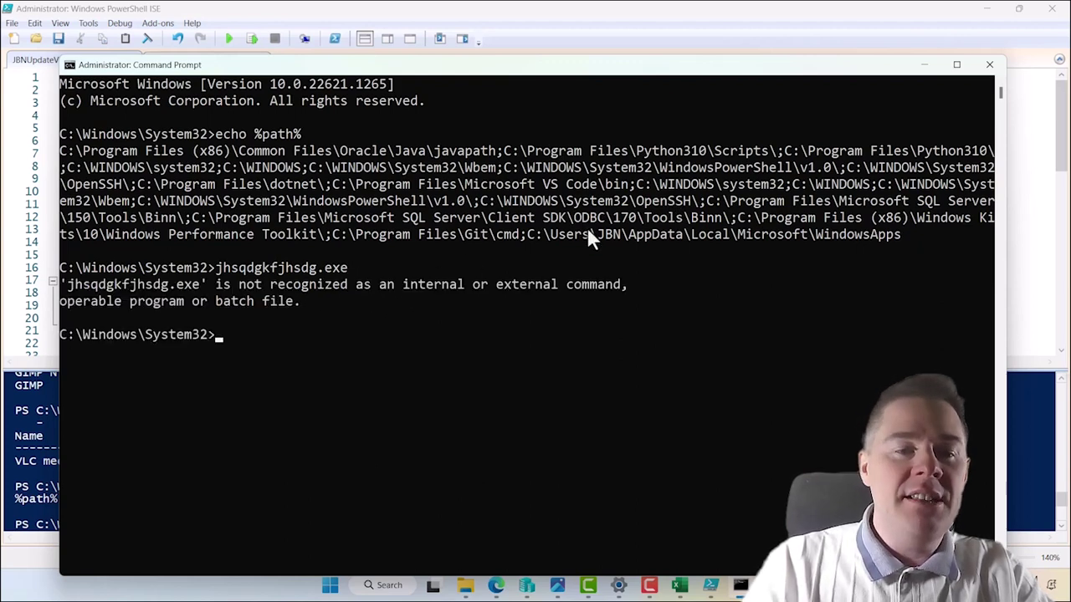
Copy the user's AppData\Local\Microsoft\WindowsApps path from the PATH output and change to that folder with cd.
type("winget.exe")
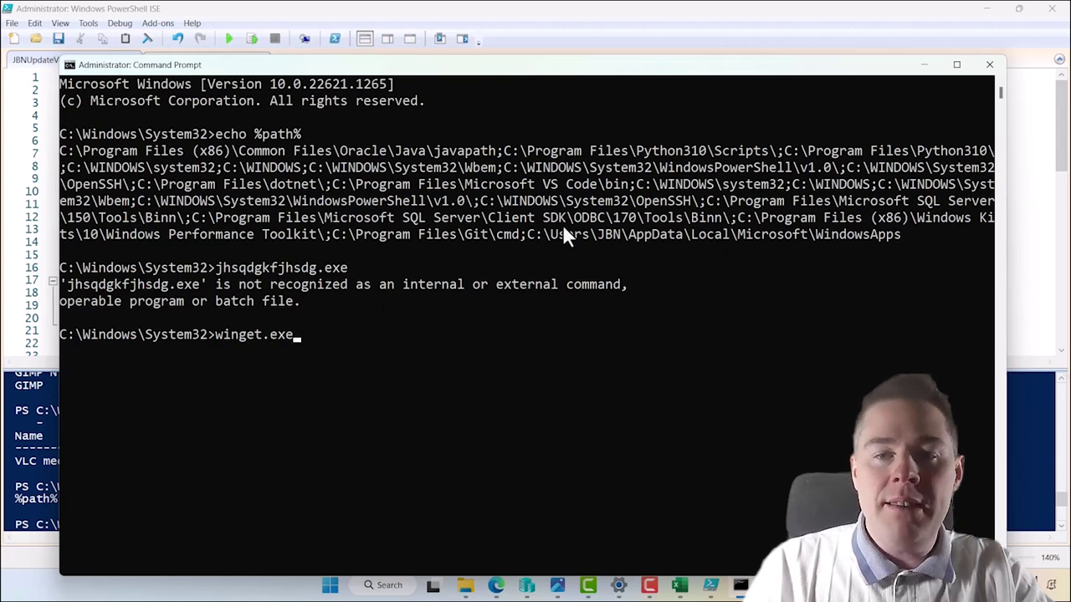
left_click_drag(526, 237, 878, 233)
key("Return")
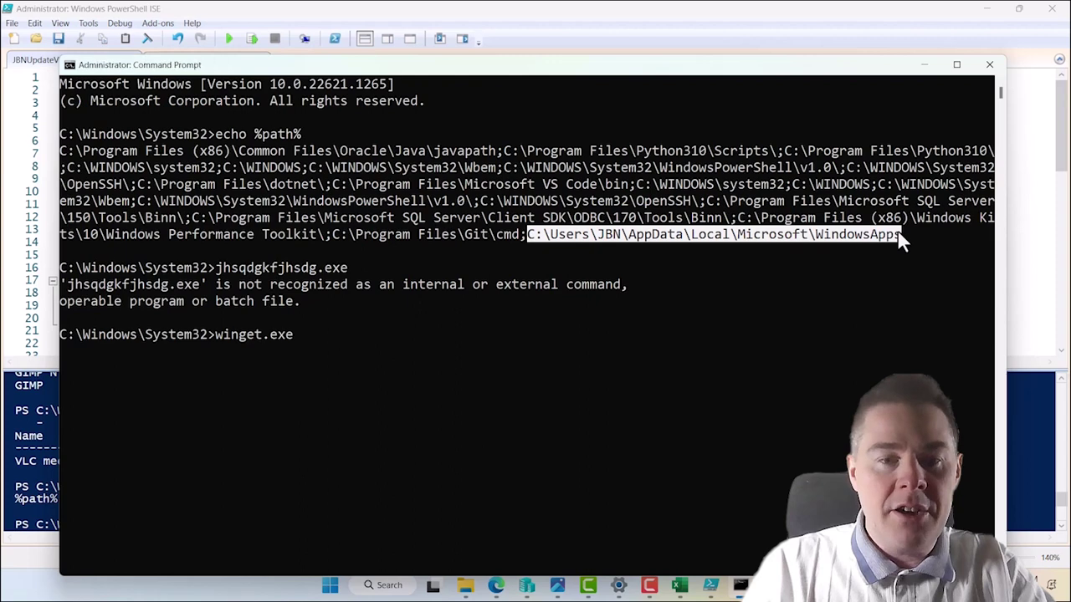
key("BackSpace")
key("BackSpace")
key("BackSpace")
key("BackSpace")
key("BackSpace")
key("BackSpace")
key("BackSpace")
key("BackSpace")
key("BackSpace")
key("BackSpace")
type("cd")
type("C:\\Users\\JBN\\AppData\\Local\\Microsoft\\WindowsApps")
key("Return")
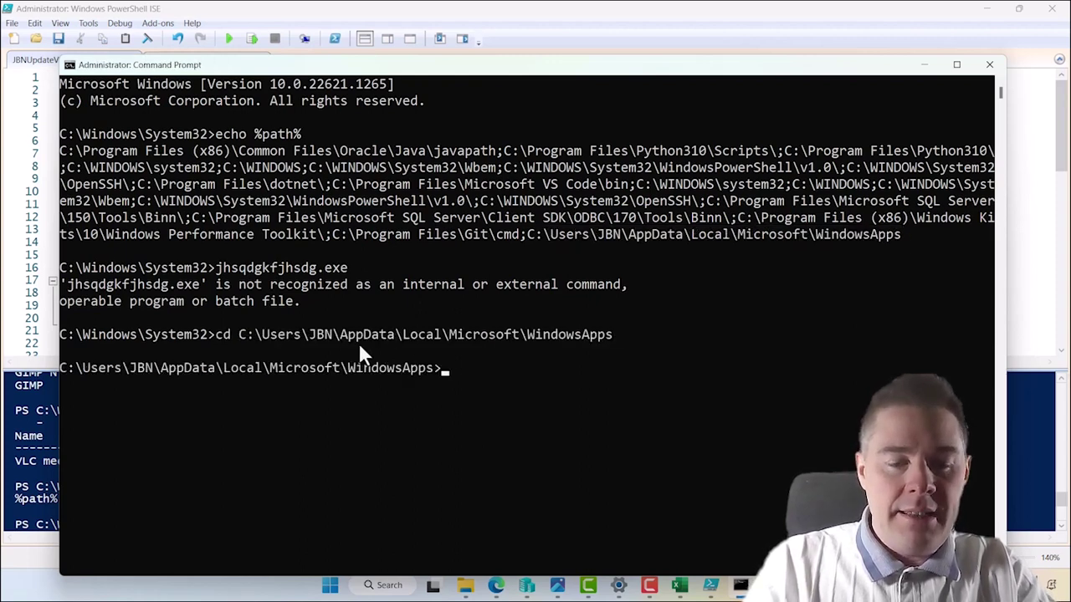
List the WindowsApps folder with dir and look for winget.exe among its files.
type("dir")
key("Return")
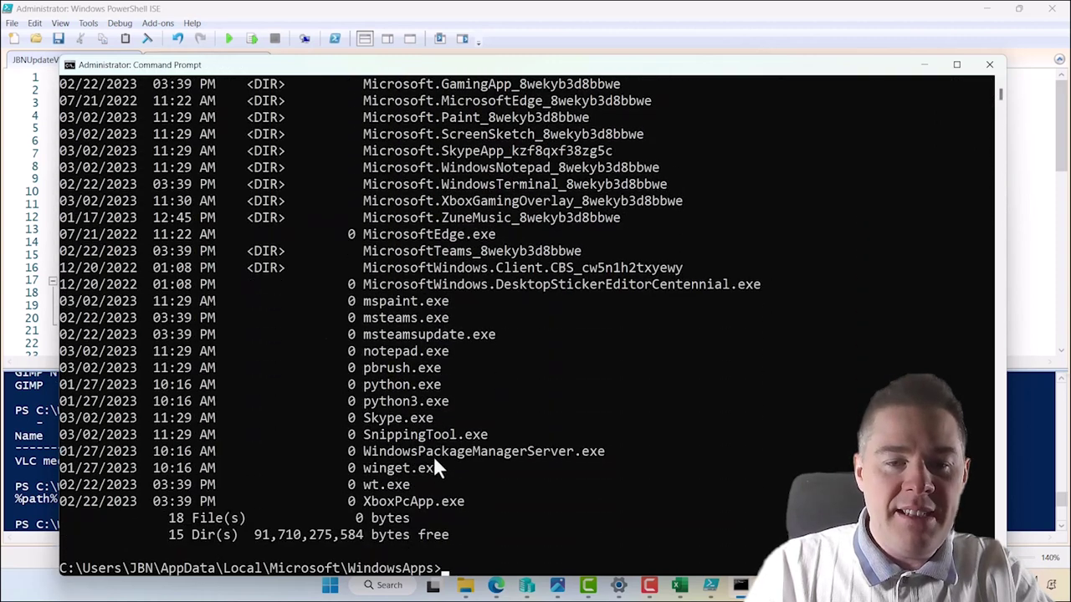
left_click_drag(441, 469, 367, 469)
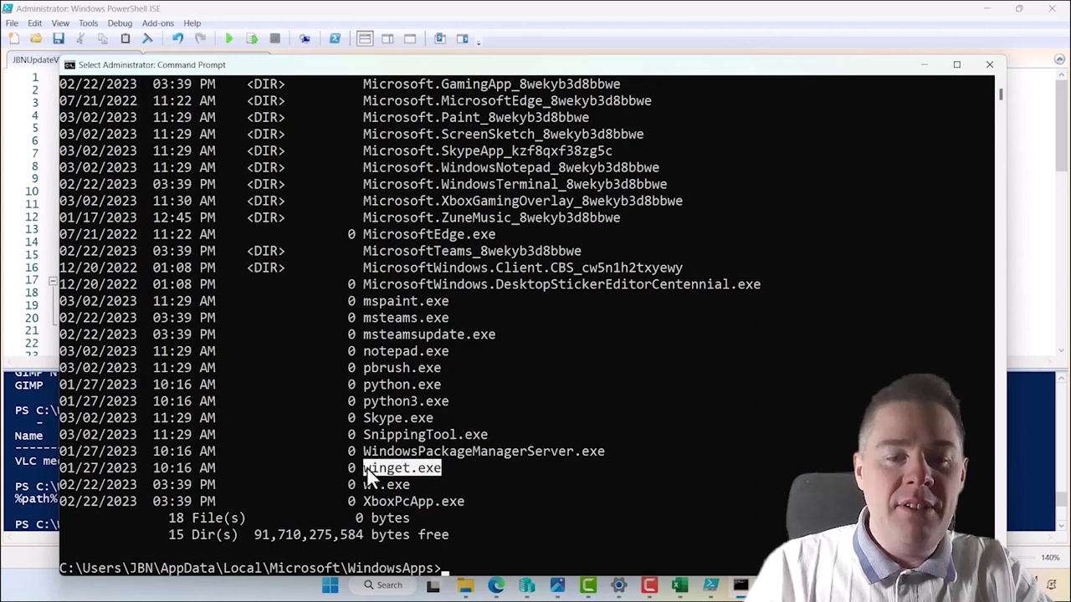
right_click(467, 572)
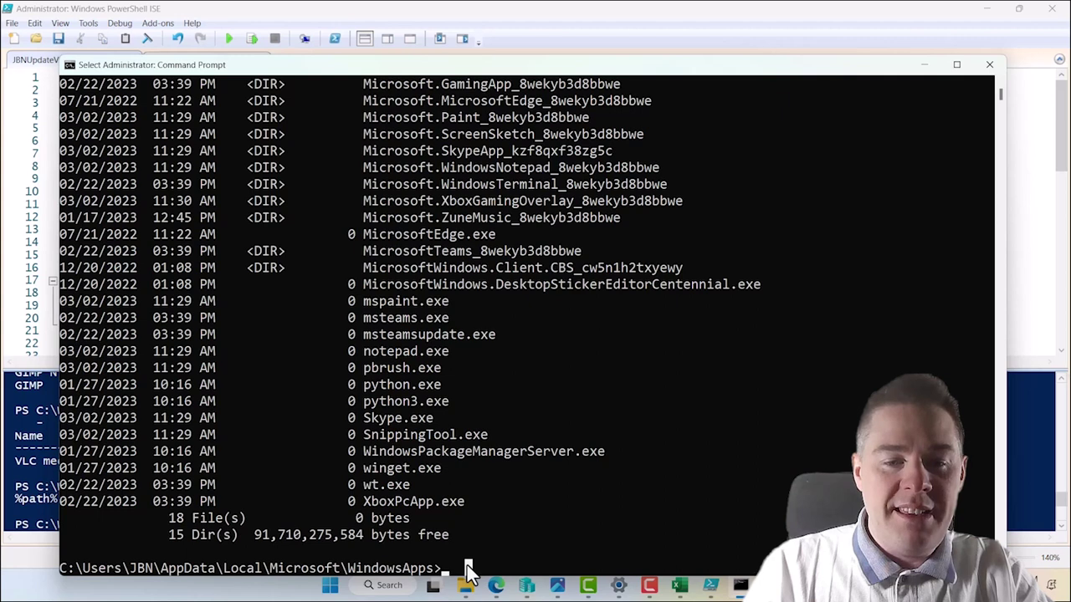
Move up to the parent Microsoft folder with cd .. and list its contents with dir.
type("cd ..")
key("Return")
type("dir")
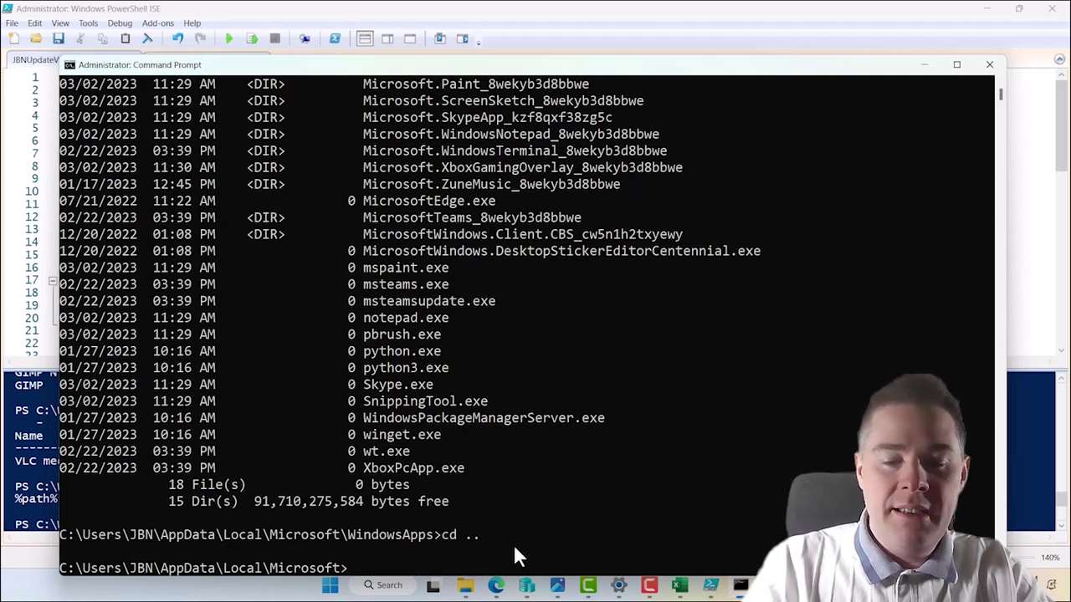
key("Return")
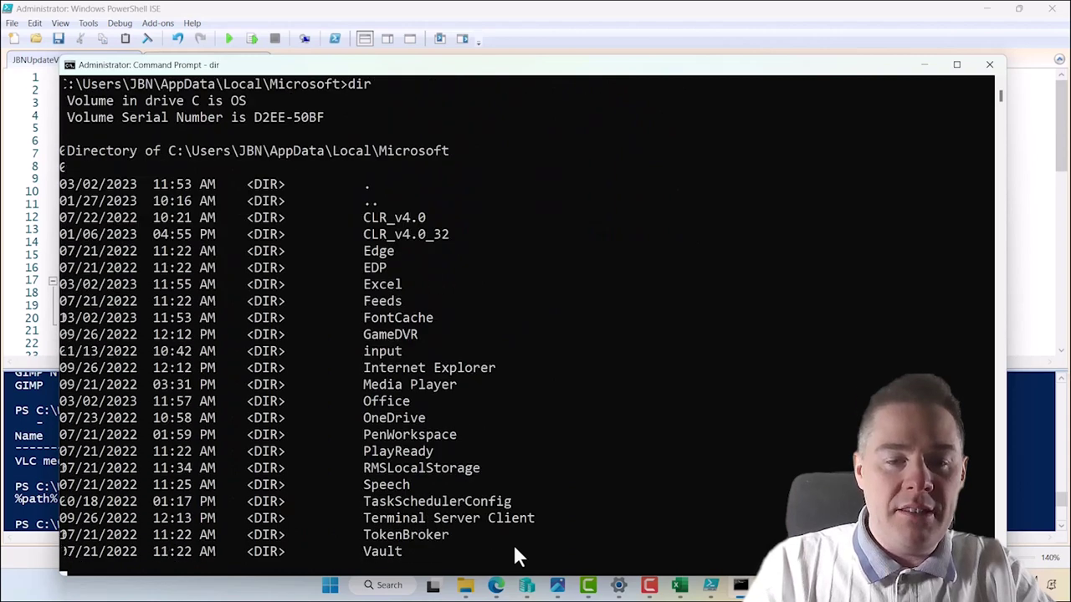
Run winget.exe from the Microsoft folder to view its command help, and return to PowerShell ISE.
type("winget.exe")
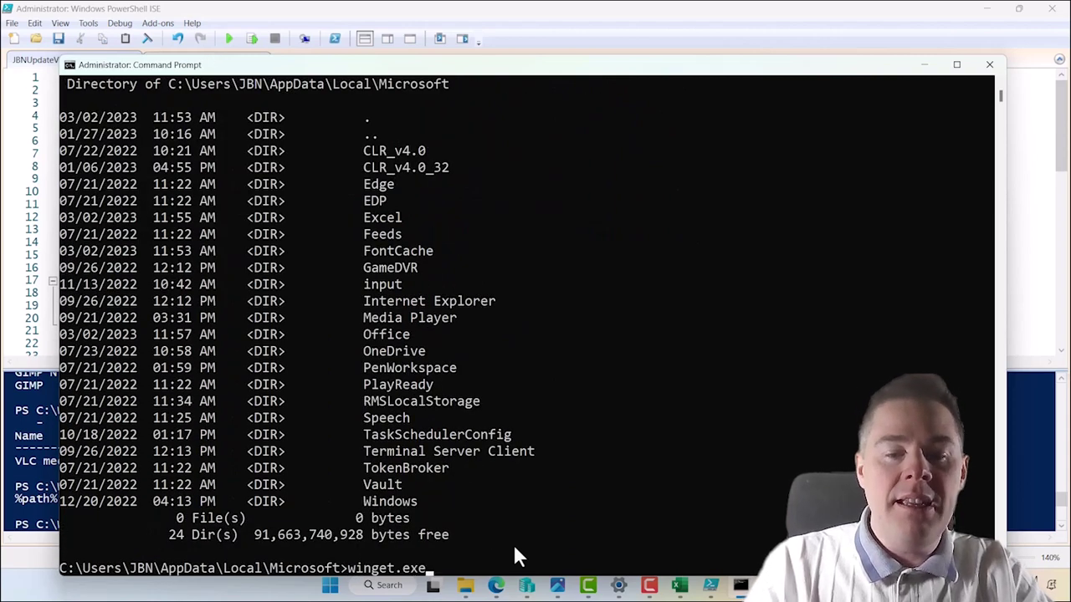
key("Return")
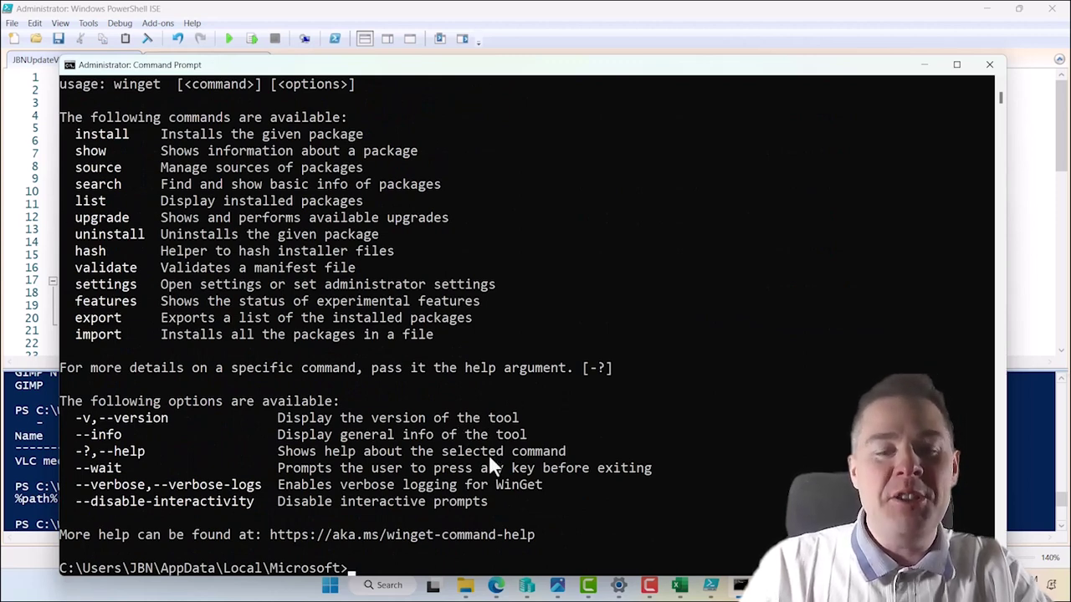
type("winget.exe")
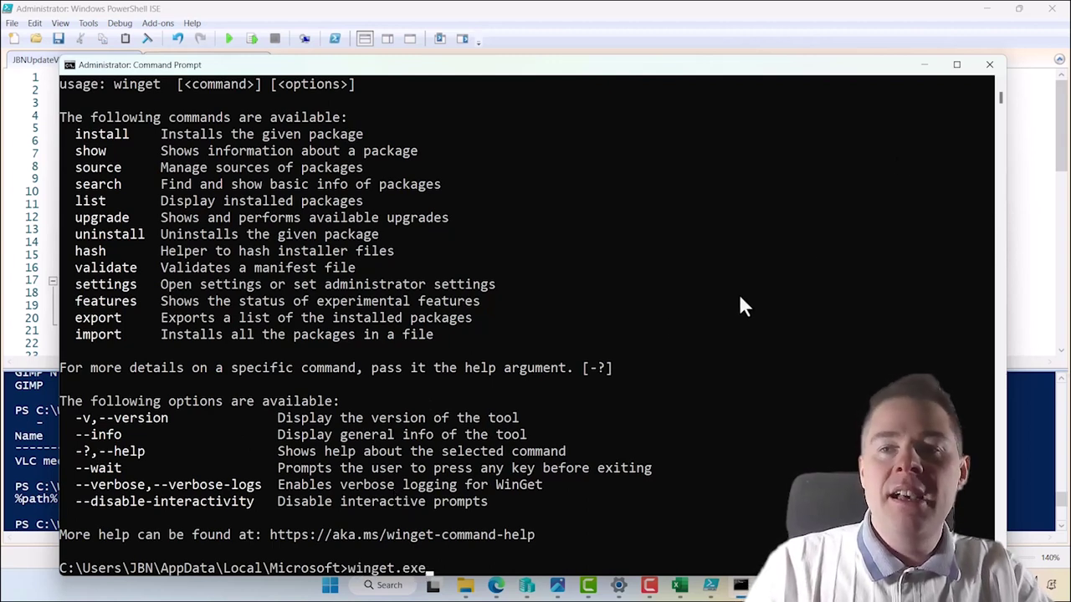
left_click(924, 65)
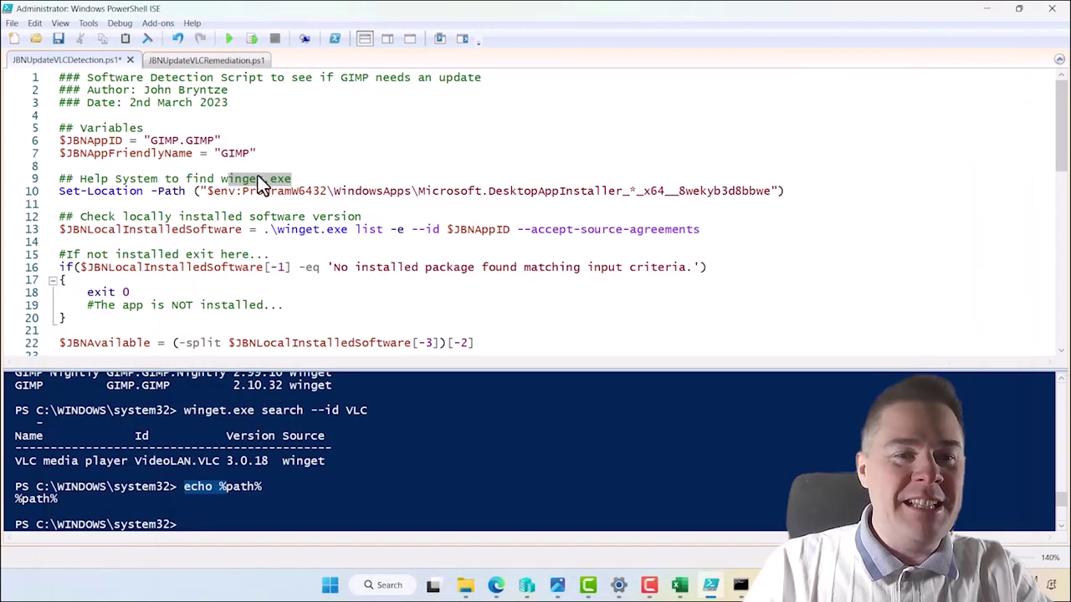
Examine the winget.exe comment and the Set-Location line that points to the DesktopAppInstaller folder in the detection script.
left_click(178, 179)
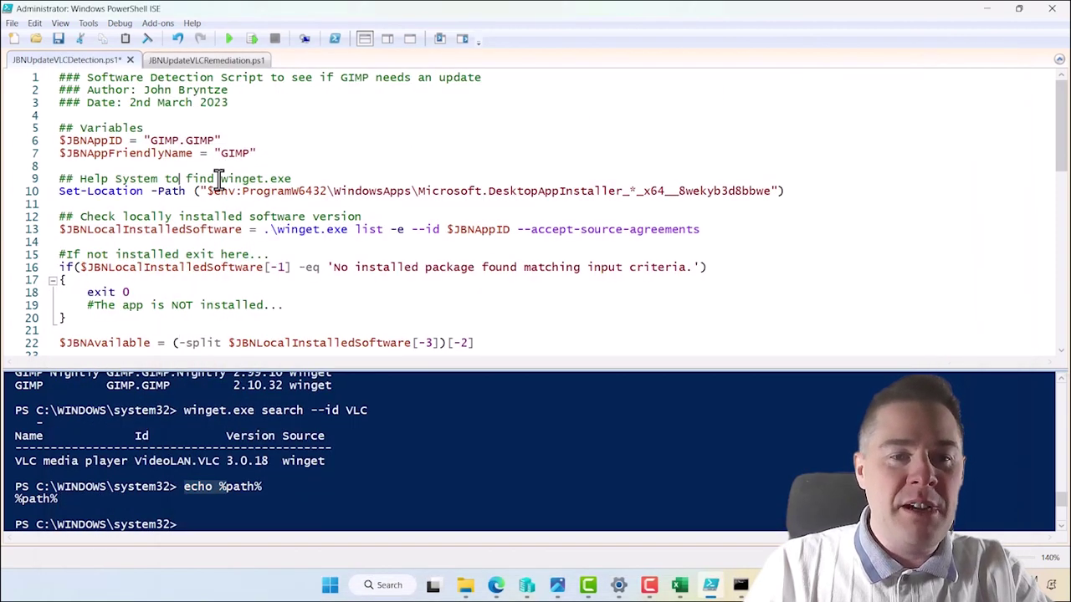
left_click_drag(220, 179, 302, 176)
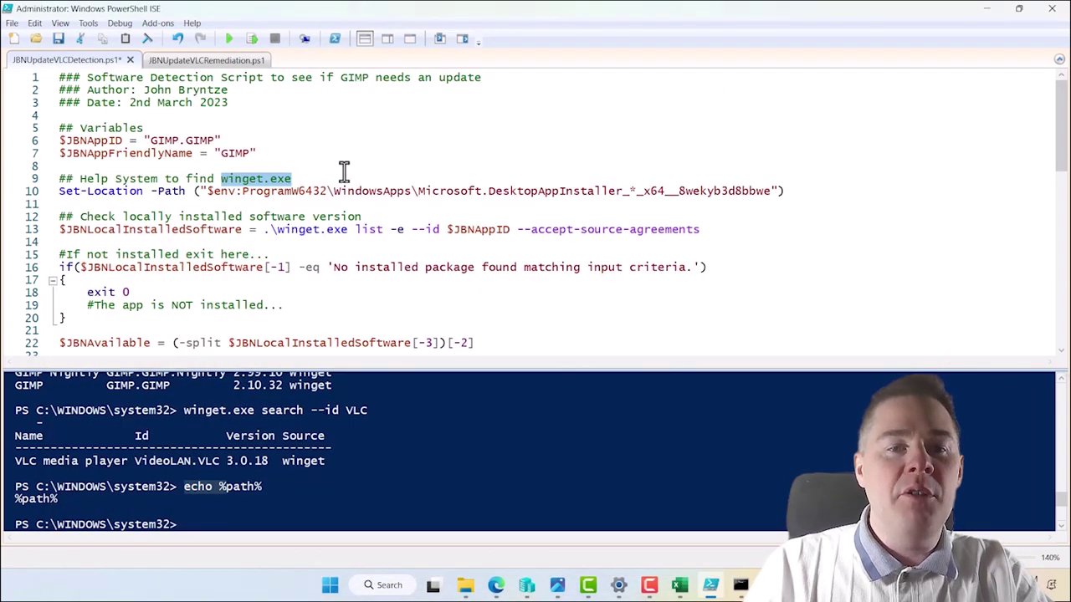
left_click_drag(784, 191, 58, 191)
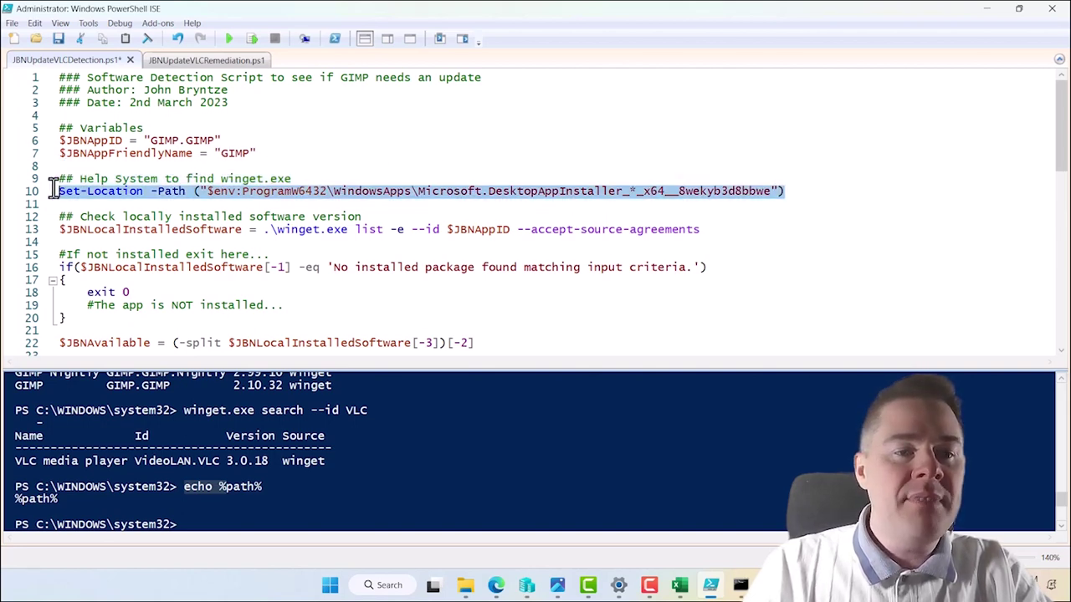
left_click(296, 180)
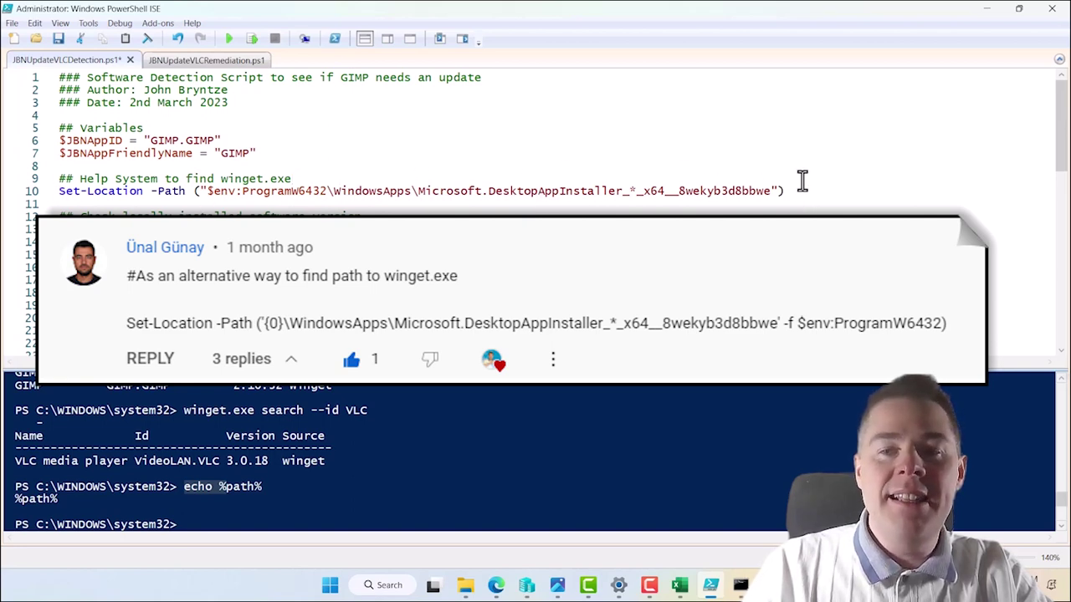
Examine the Set-Location line under the winget.exe comment, including its -Path parameter and the $env:ProgramW6432 variable.
left_click_drag(787, 191, 60, 190)
left_click(109, 191)
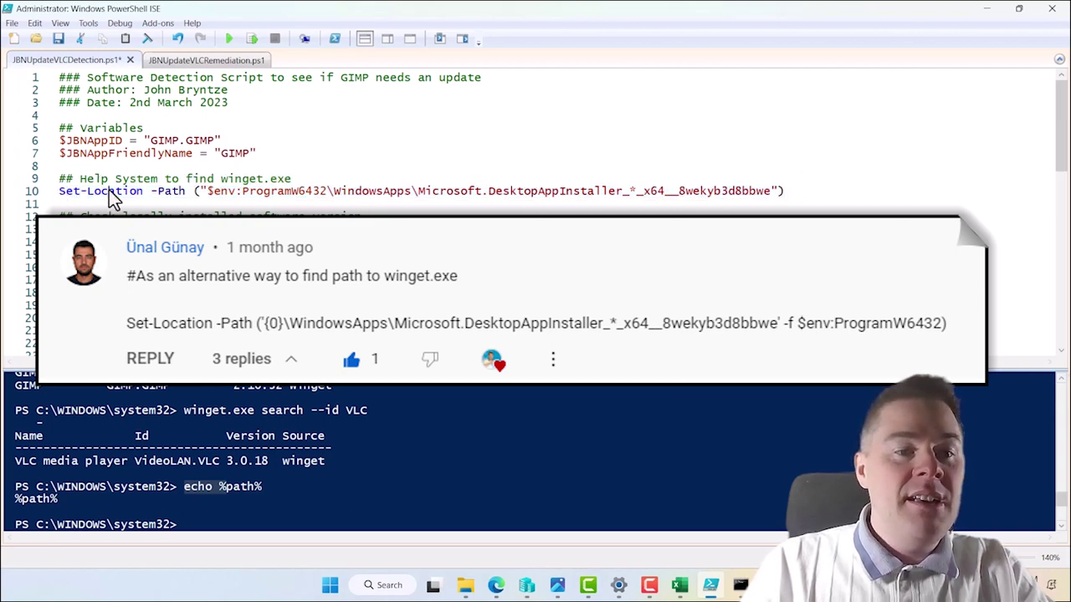
left_click_drag(234, 180, 291, 179)
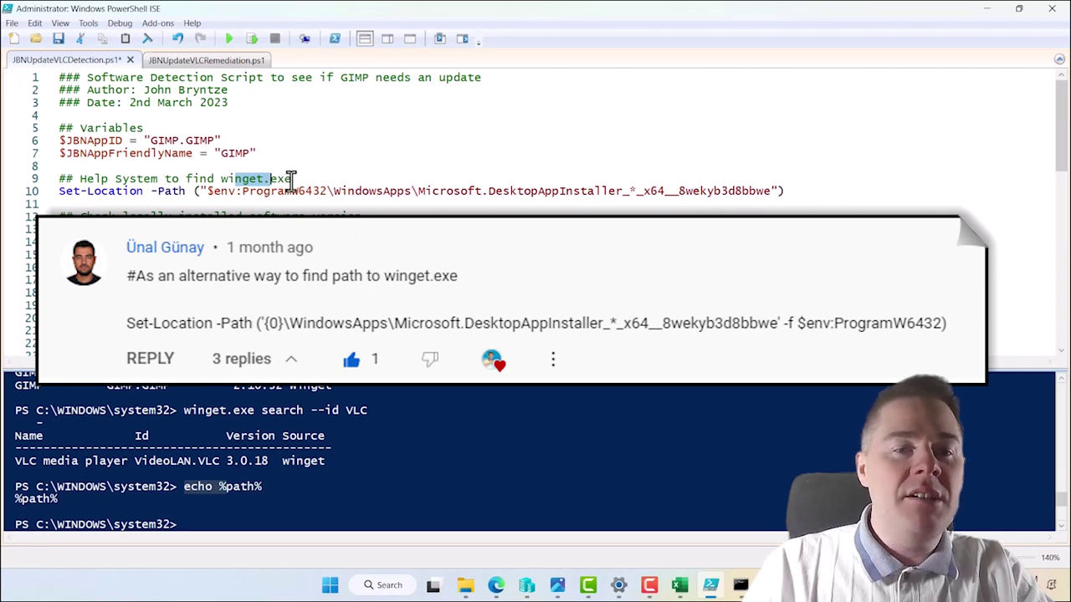
left_click(291, 179)
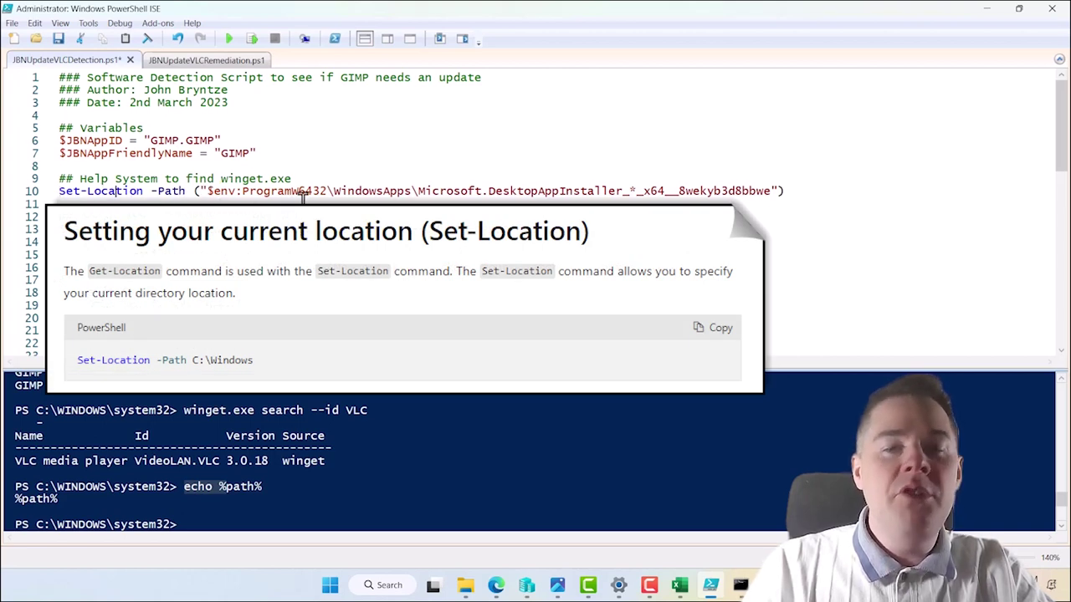
double_click(178, 191)
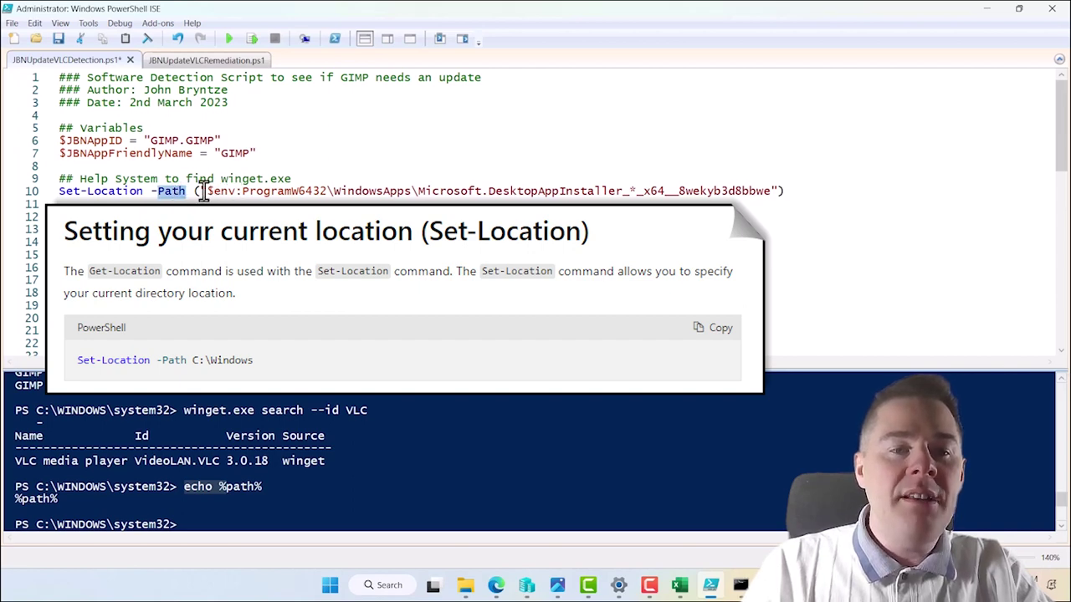
left_click_drag(208, 191, 326, 190)
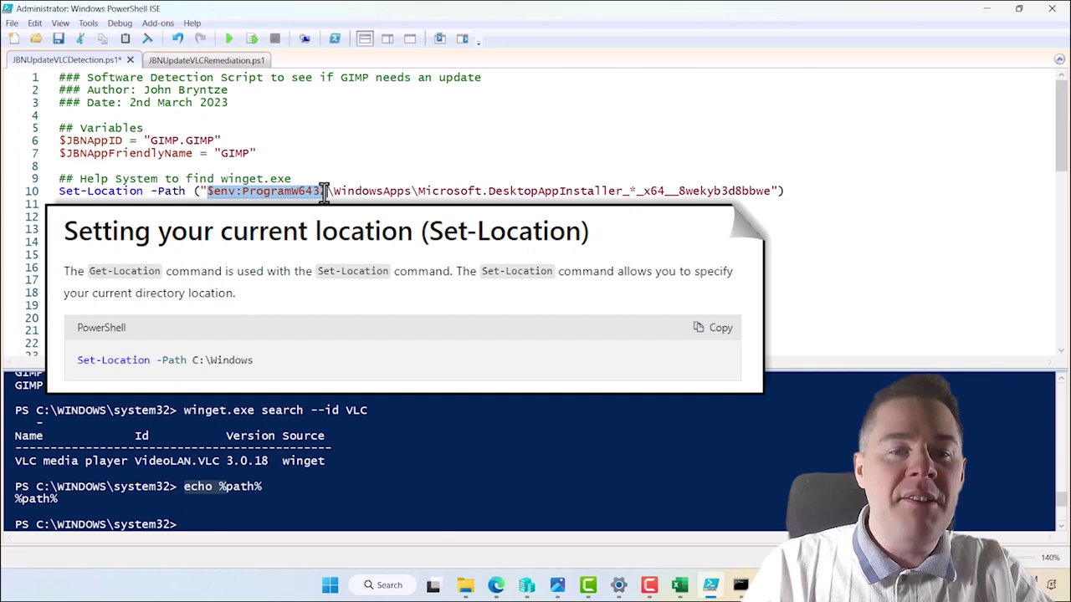
left_click(326, 191)
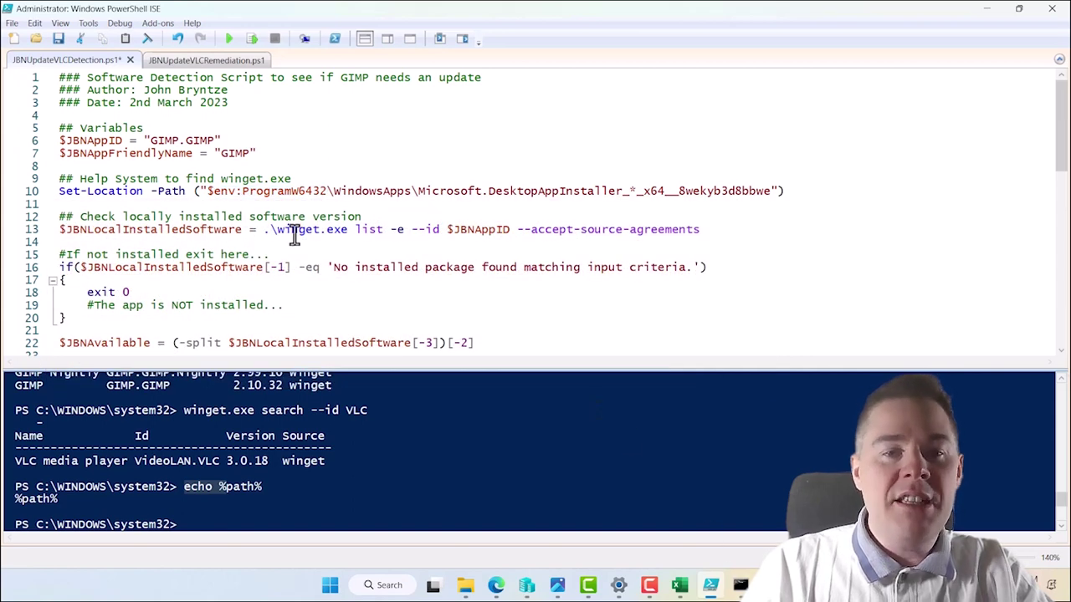
Try replacing $env:ProgramW6432 in the Set-Location path with the fixed folder C:\Program Files.
left_click_drag(326, 191, 209, 188)
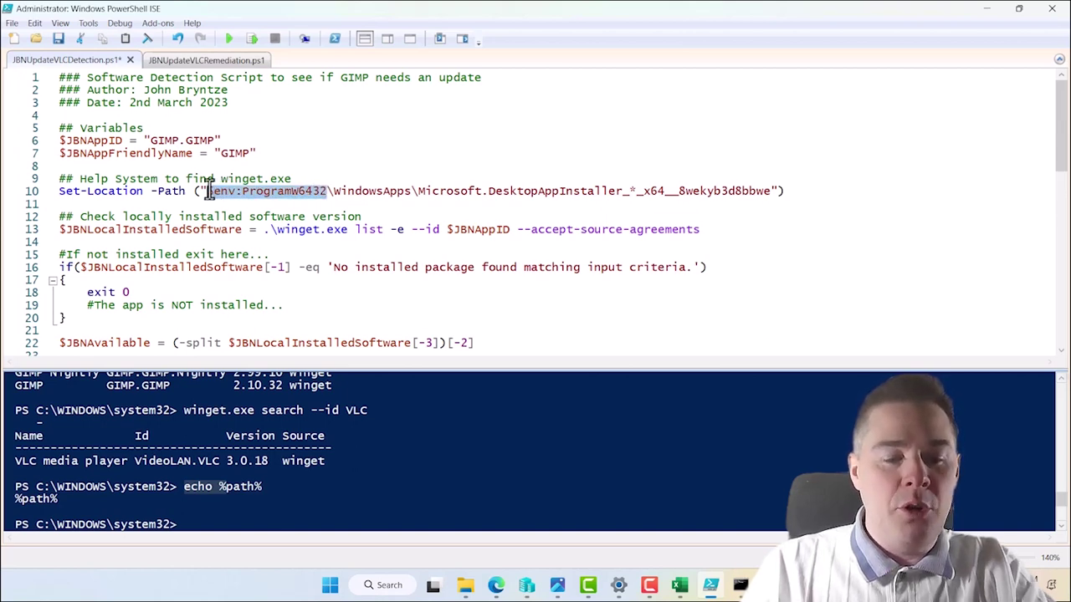
key("Delete")
type("C:\\Program Files")
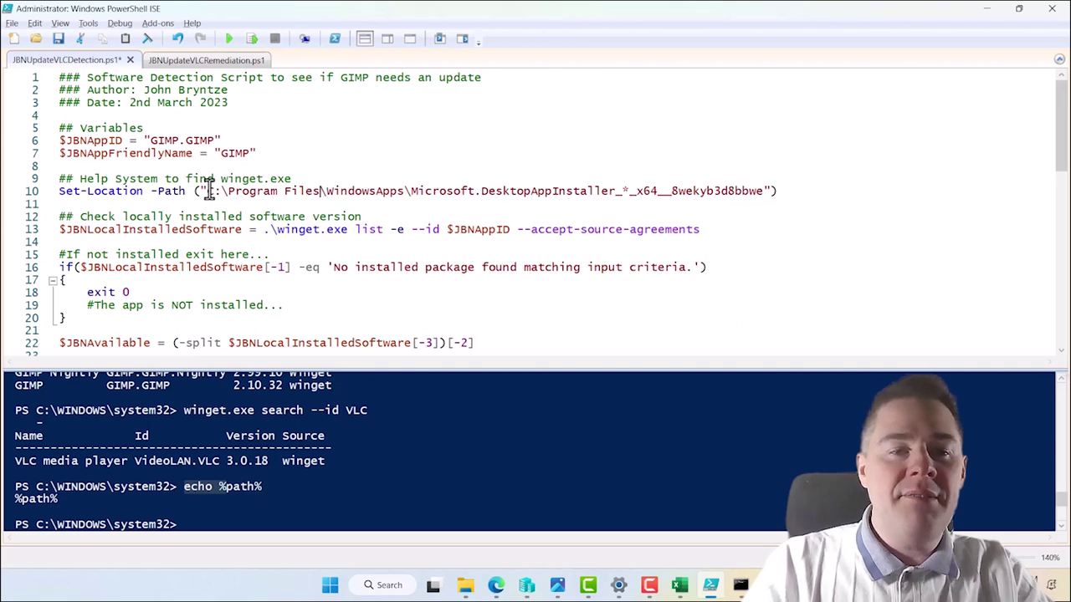
Remove the fixed C:\Program Files folder from the Set-Location path and restore $env:ProgramW6432 in its place.
key("BackSpace")
key("BackSpace")
key("BackSpace")
key("BackSpace")
key("BackSpace")
key("BackSpace")
key("BackSpace")
key("BackSpace")
key("BackSpace")
key("BackSpace")
key("BackSpace")
key("BackSpace")
key("BackSpace")
key("BackSpace")
key("BackSpace")
key("BackSpace")
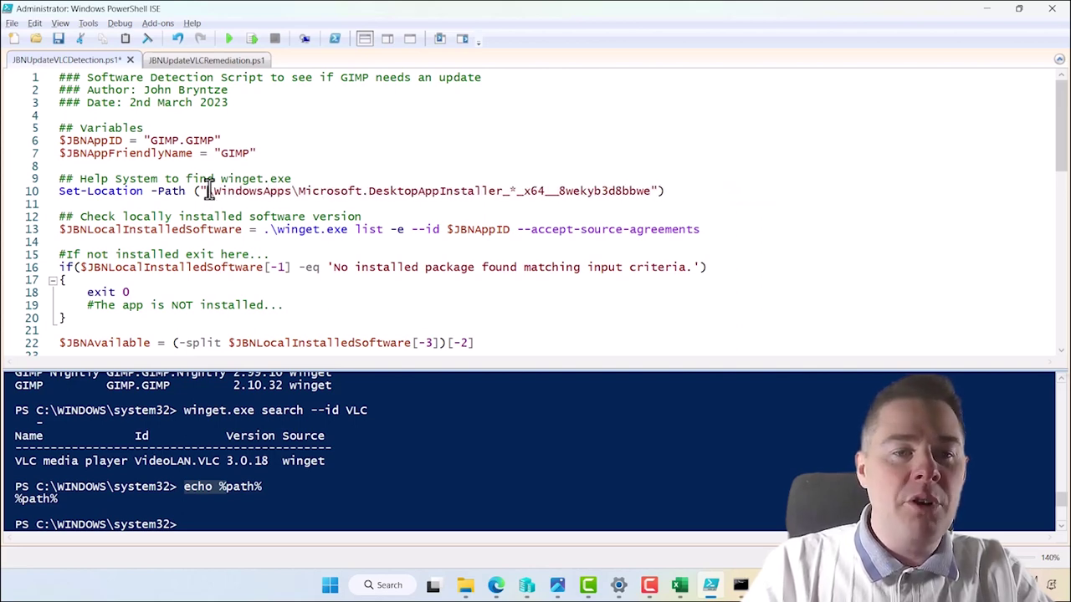
type("$env:ProgramW6432")
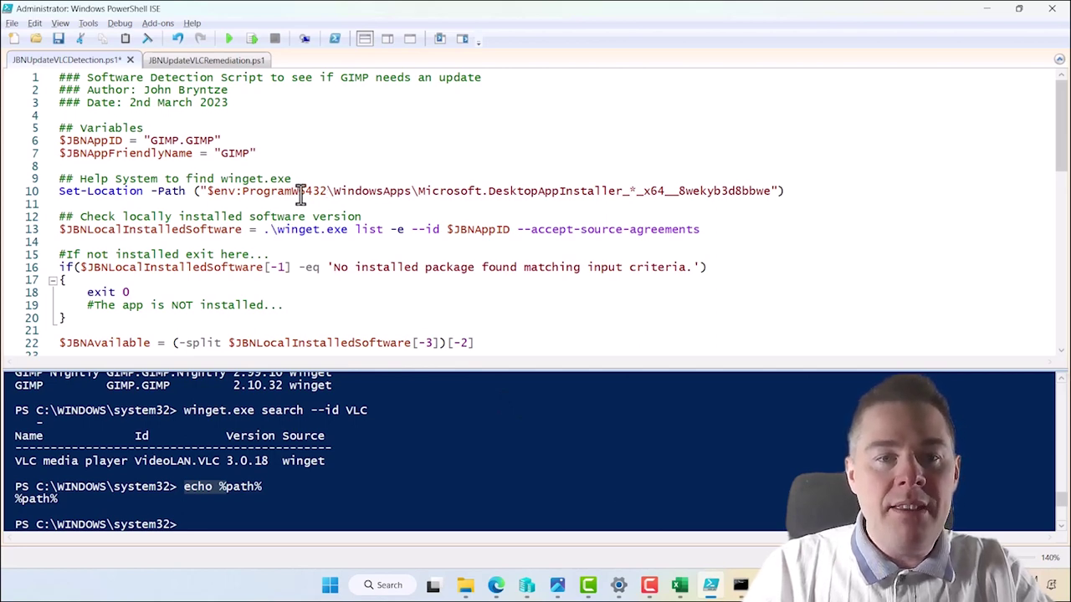
Switch to Command Prompt, clear its screen with cls, and list the environment variables with set.
left_click(741, 585)
key("BackSpace")
key("BackSpace")
key("BackSpace")
key("BackSpace")
key("BackSpace")
key("BackSpace")
key("BackSpace")
key("BackSpace")
key("BackSpace")
key("BackSpace")
type("cls")
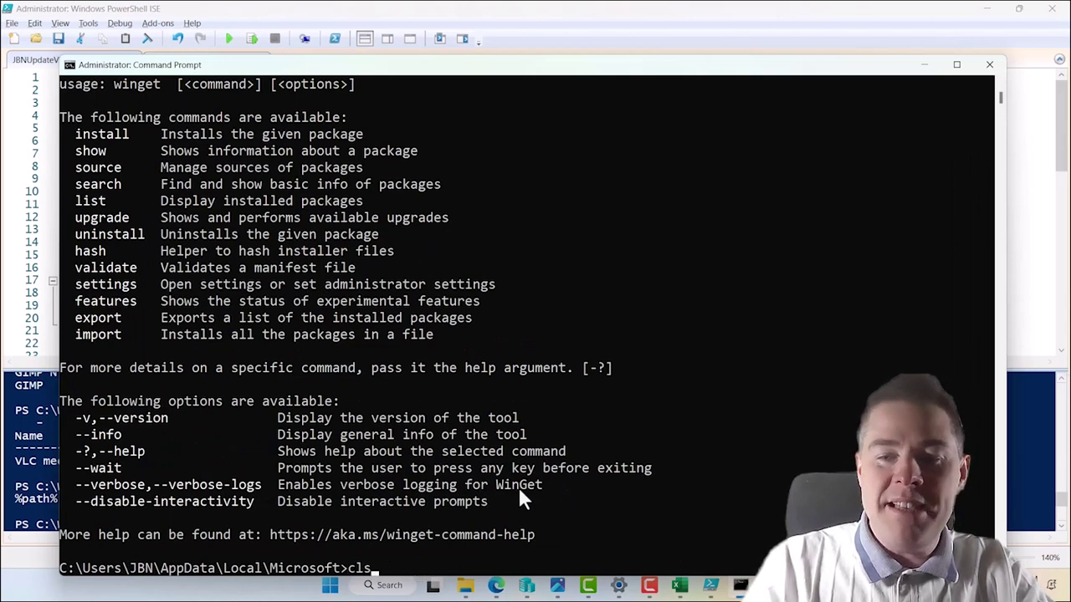
key("Return")
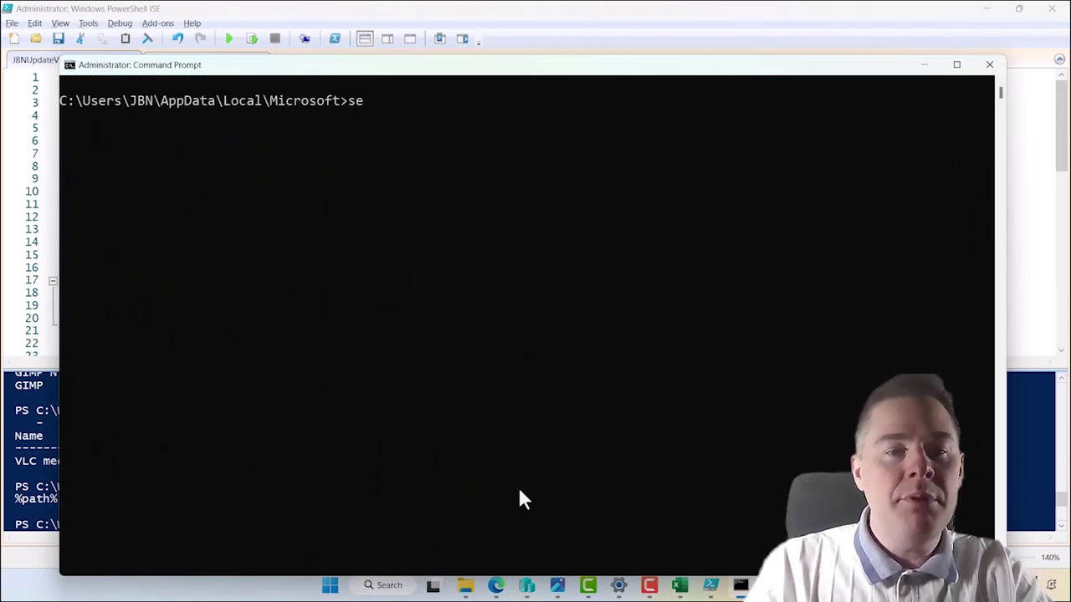
type("set")
key("Return")
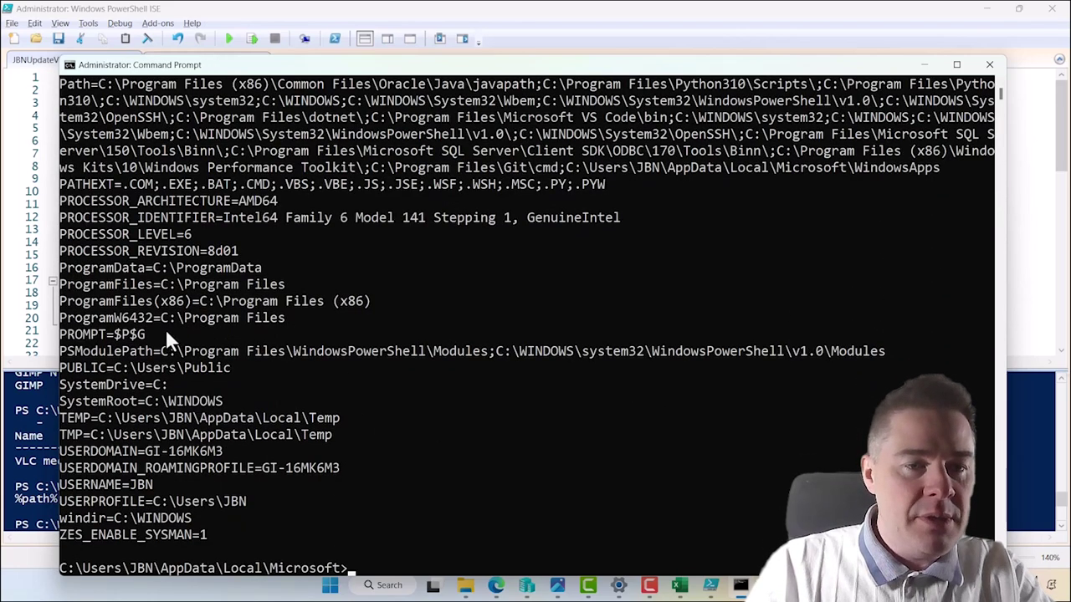
Examine the ProgramW6432 entry and its folder path in the environment variable list, and return to PowerShell ISE.
left_click(62, 319)
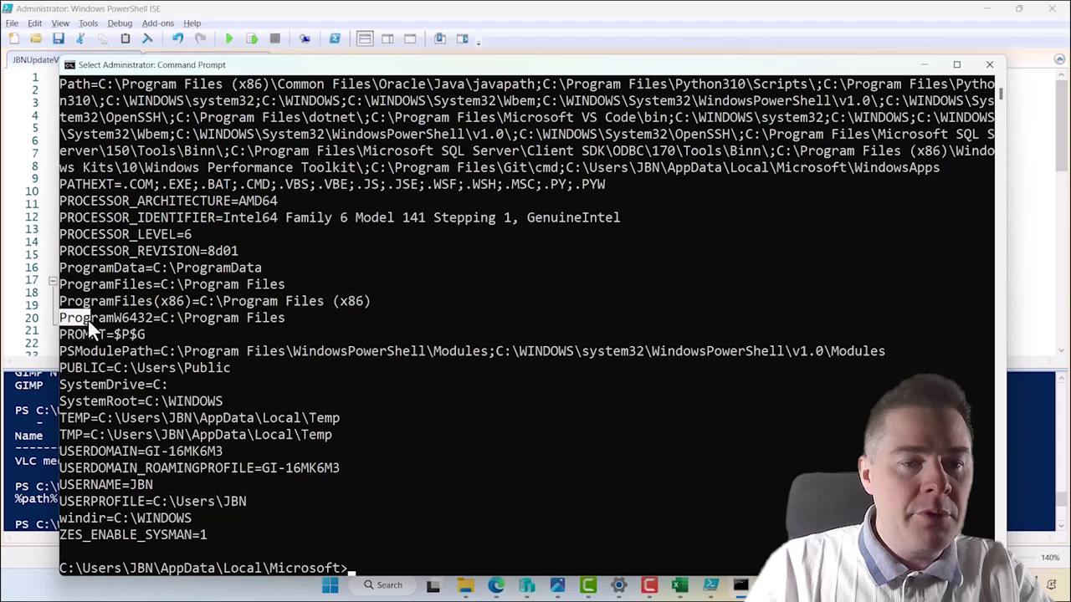
left_click(118, 318)
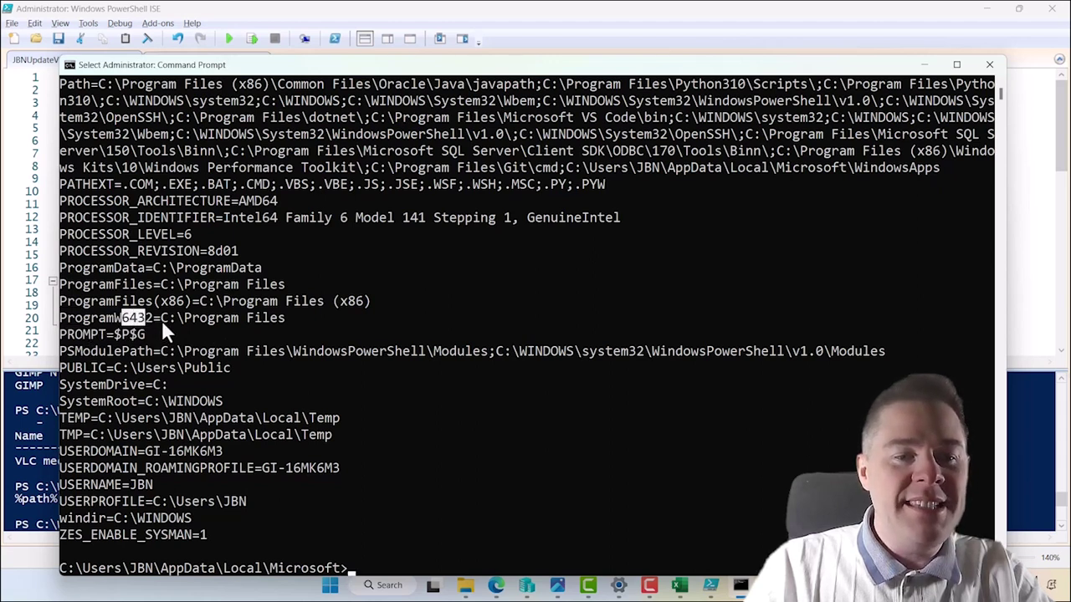
left_click(163, 319)
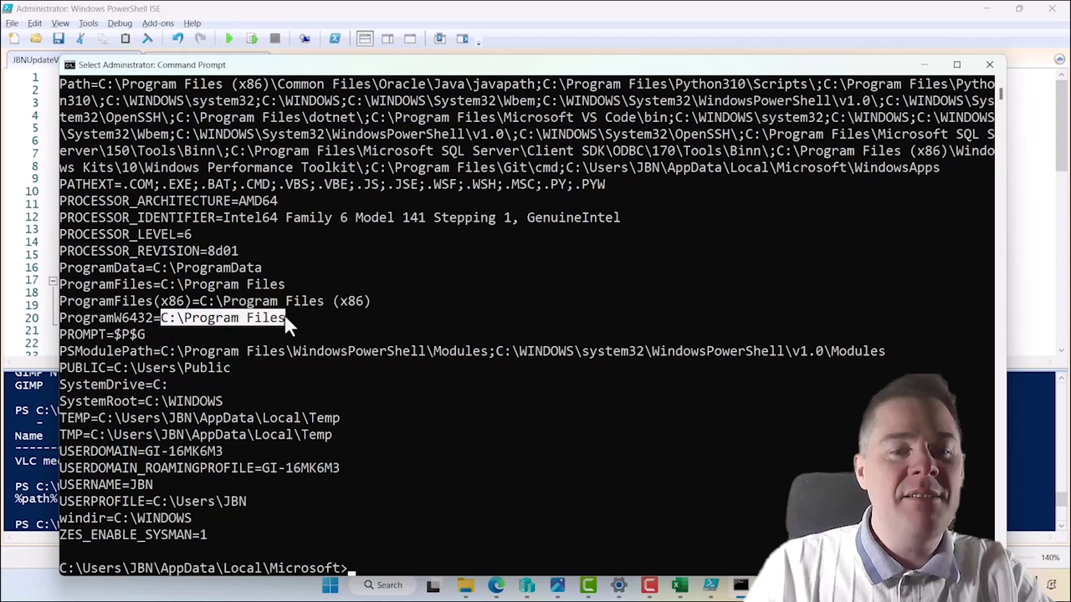
key("ctrl+c")
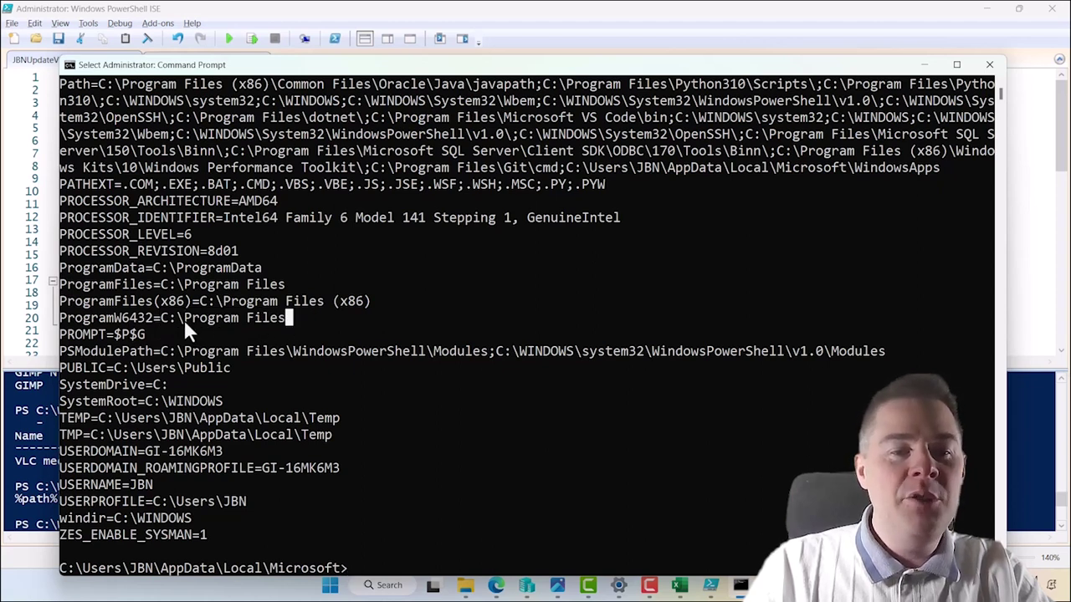
left_click(166, 319)
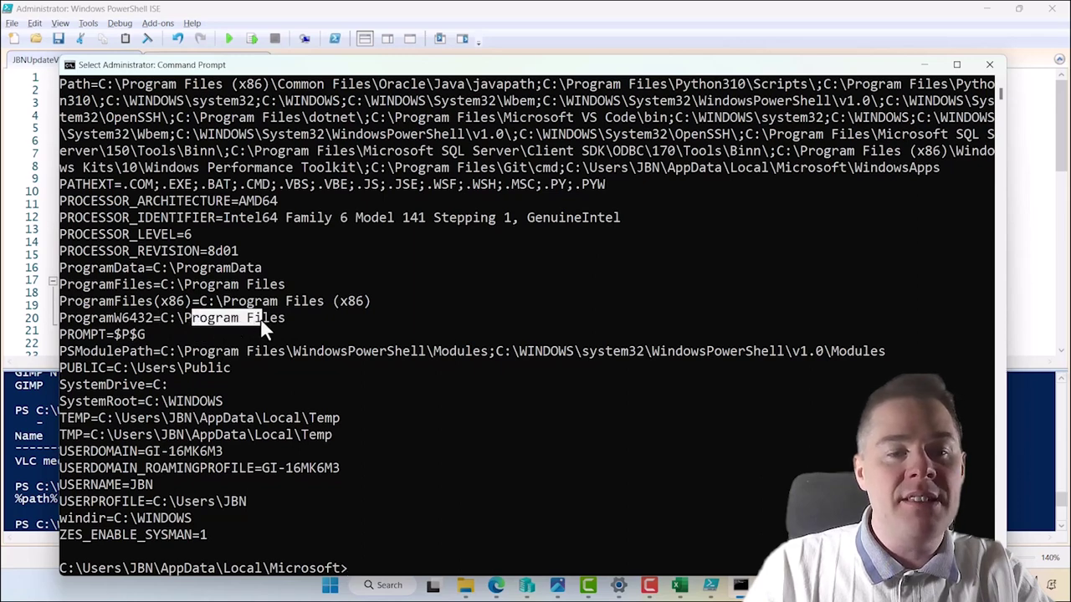
left_click(281, 318)
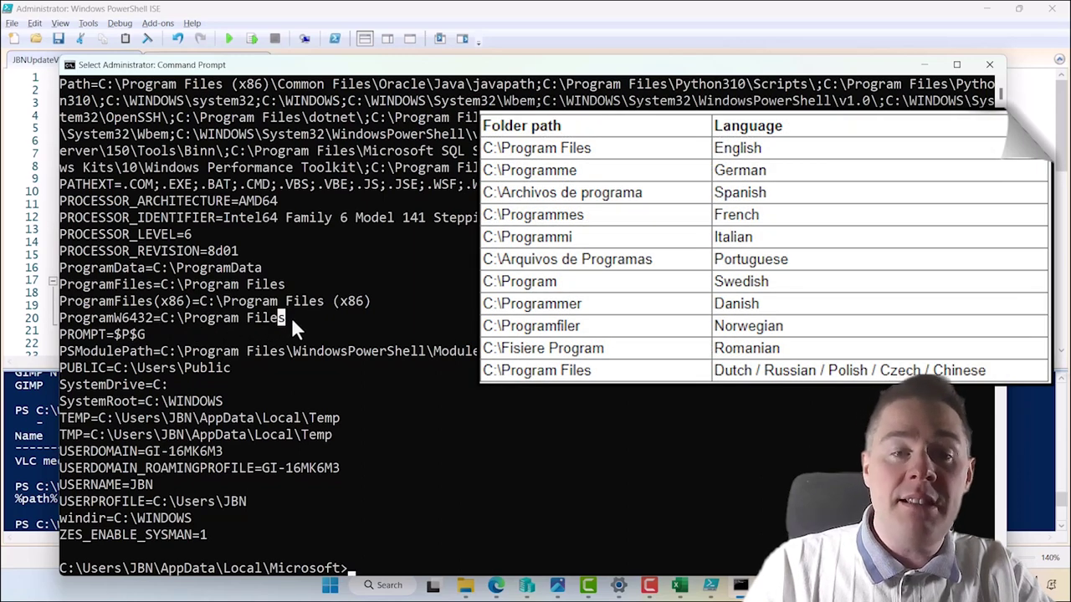
left_click_drag(289, 319, 104, 316)
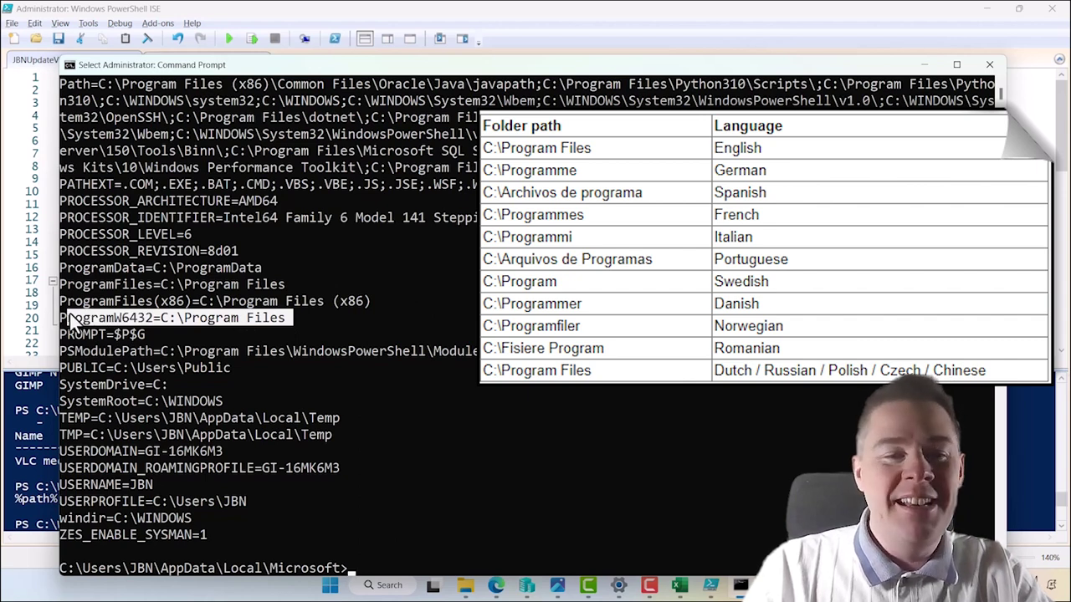
left_click(199, 322)
mouse_move(195, 321)
left_mouse_down()
mouse_move(283, 325)
mouse_move(191, 326)
left_mouse_up()
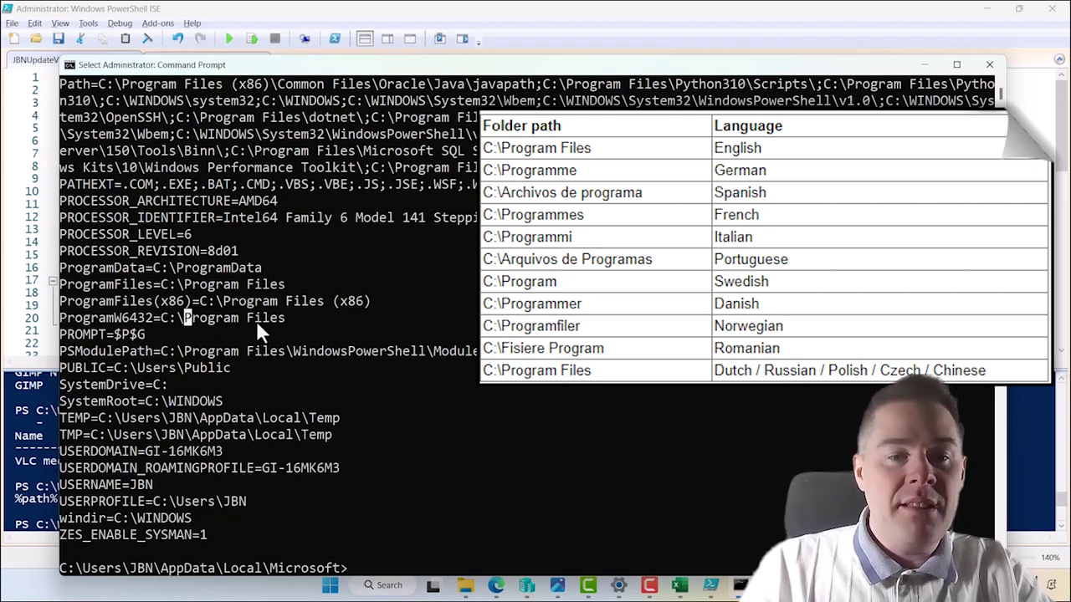
left_click_drag(250, 318, 273, 318)
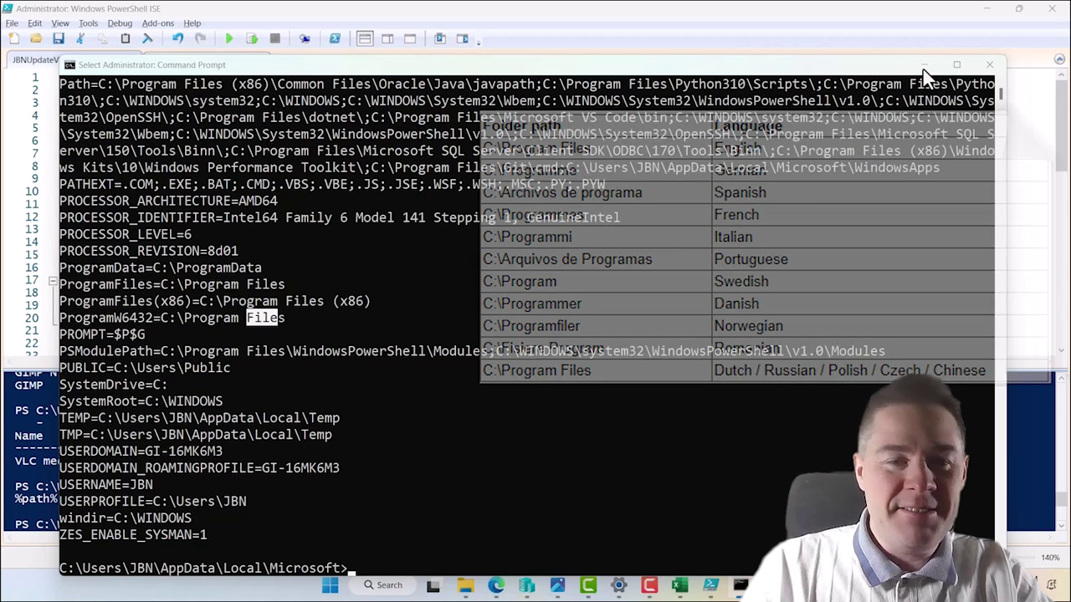
left_click(923, 69)
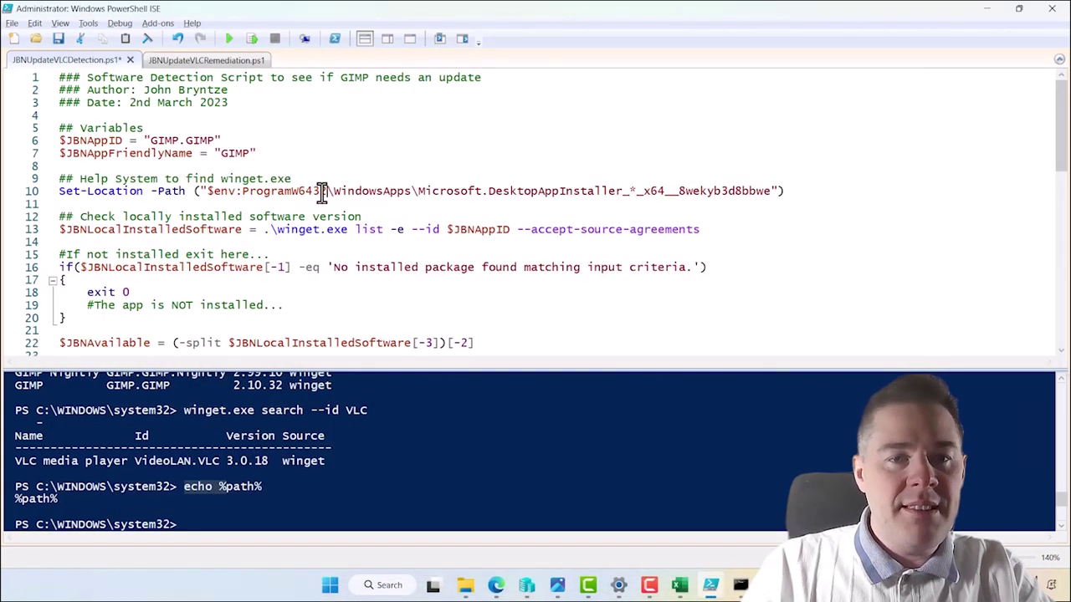
left_click_drag(324, 190, 221, 191)
left_click_drag(324, 190, 299, 178)
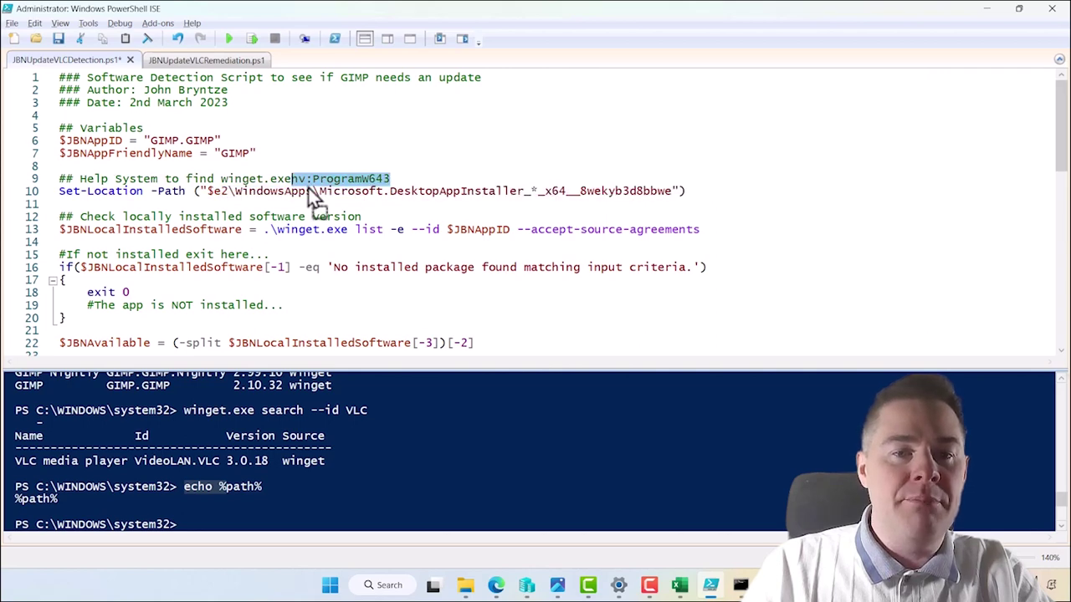
left_click(178, 41)
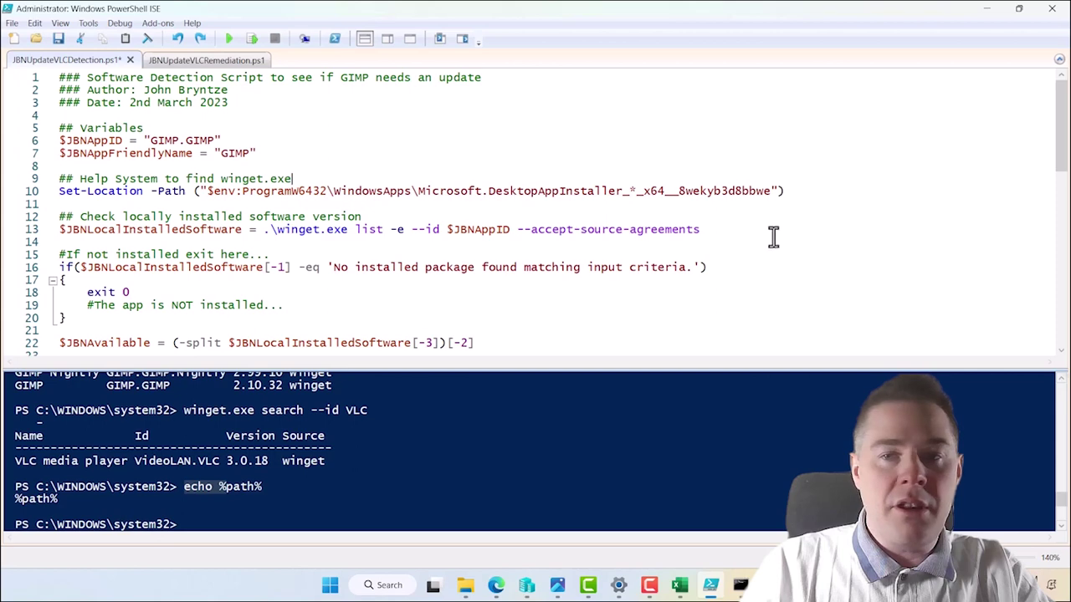
Run only the Set-Location line of the detection script to move the console into the DesktopAppInstaller folder.
left_click_drag(786, 191, 42, 191)
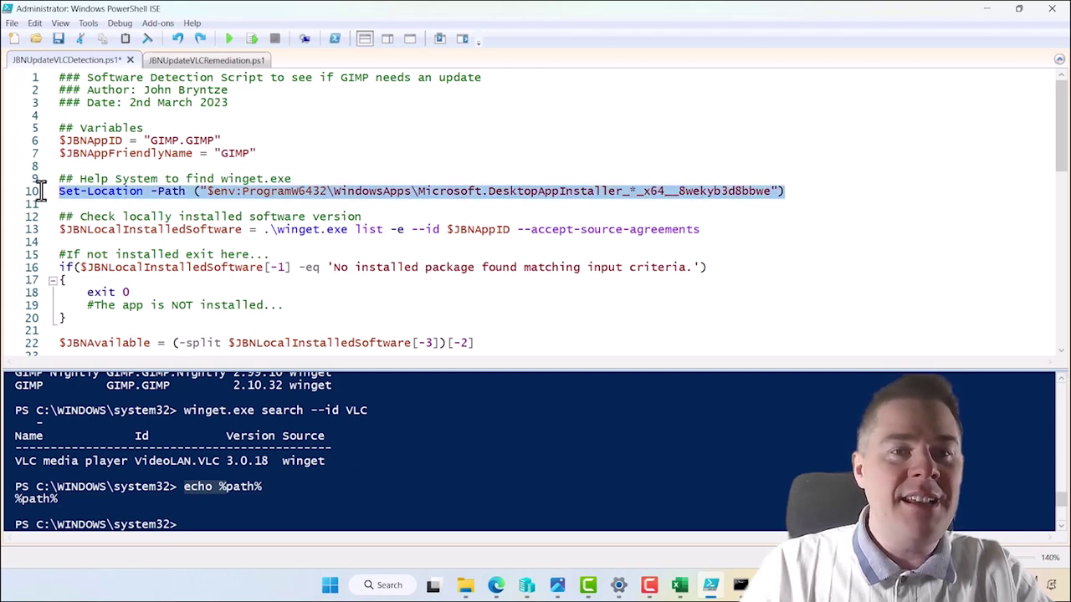
left_click(254, 41)
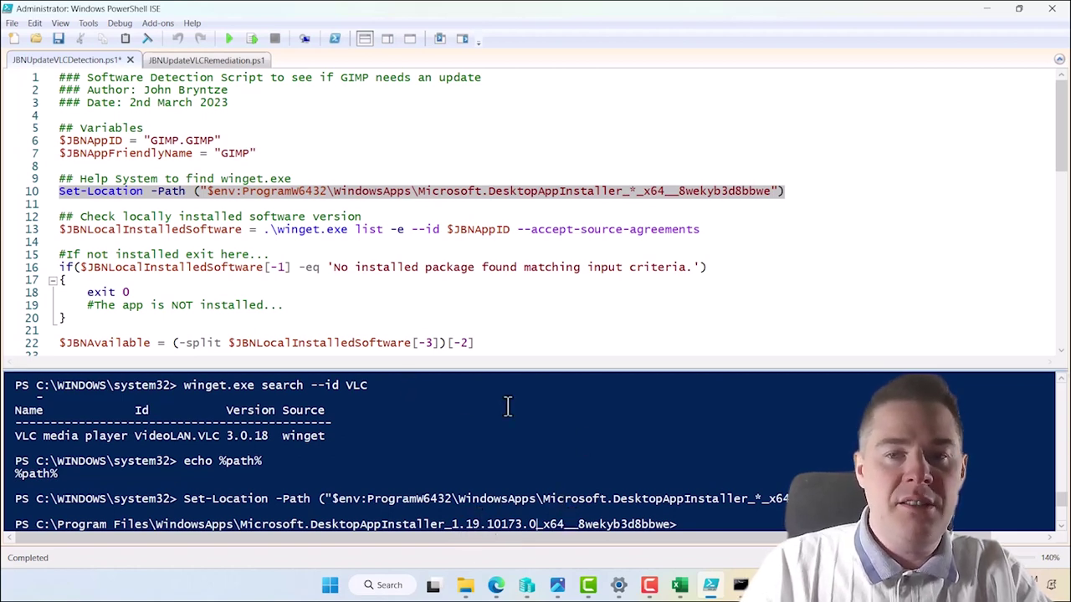
Try replacing the version wildcard in the DesktopAppInstaller path with 1.19, and put the asterisk back.
left_click(651, 189)
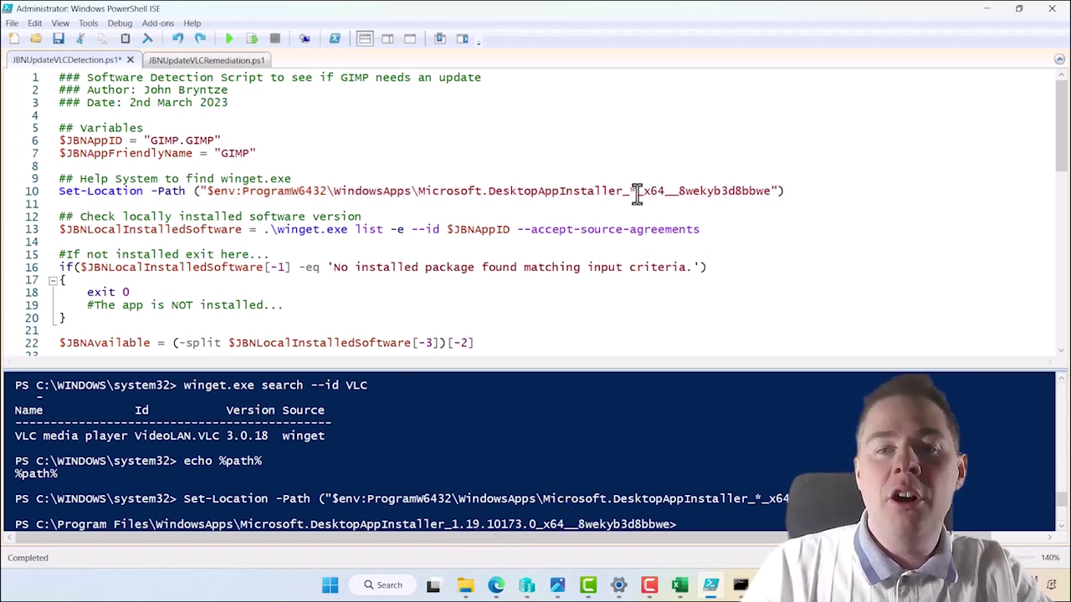
key("BackSpace")
type("1.19")
key("BackSpace")
key("BackSpace")
key("BackSpace")
key("BackSpace")
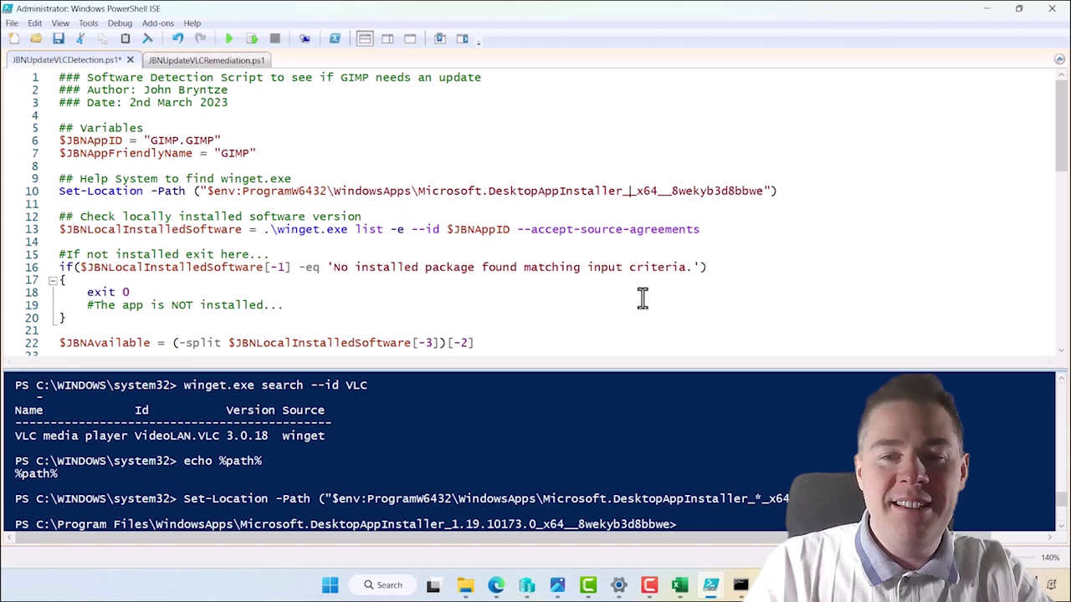
type("*")
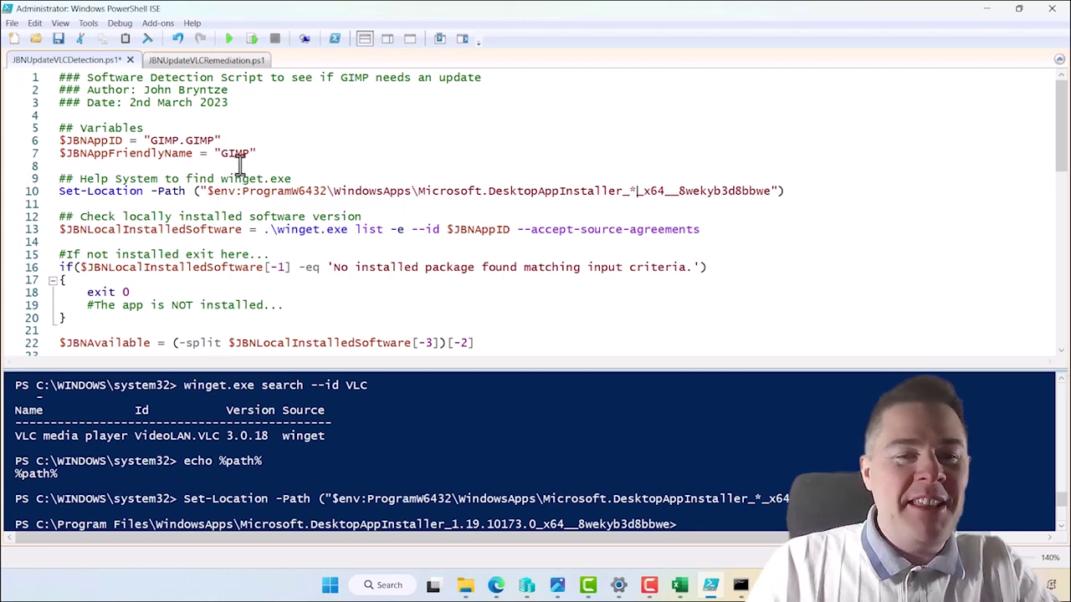
Examine how the line that checks the locally installed version calls .\winget.exe and stores its output in $JBNLocalInstalledSoftware.
left_click_drag(292, 179, 225, 179)
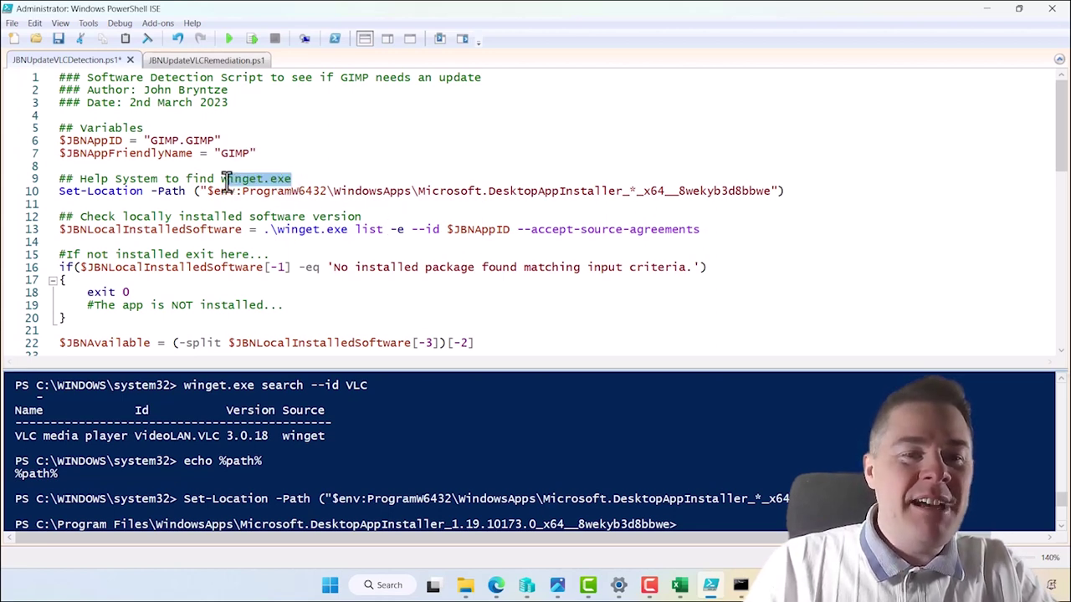
left_click(371, 215)
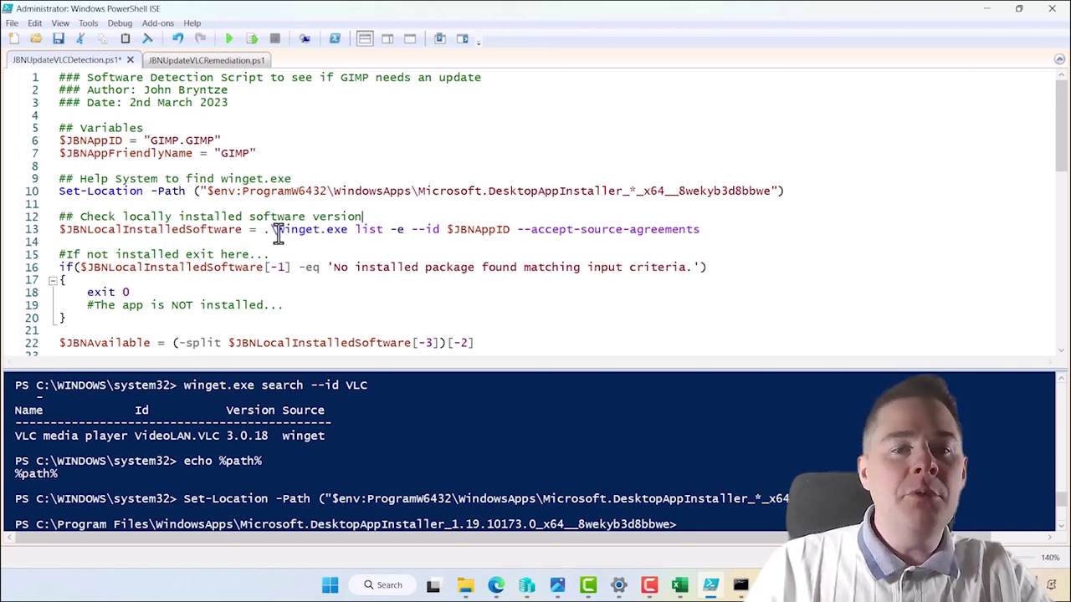
left_click_drag(271, 231, 346, 236)
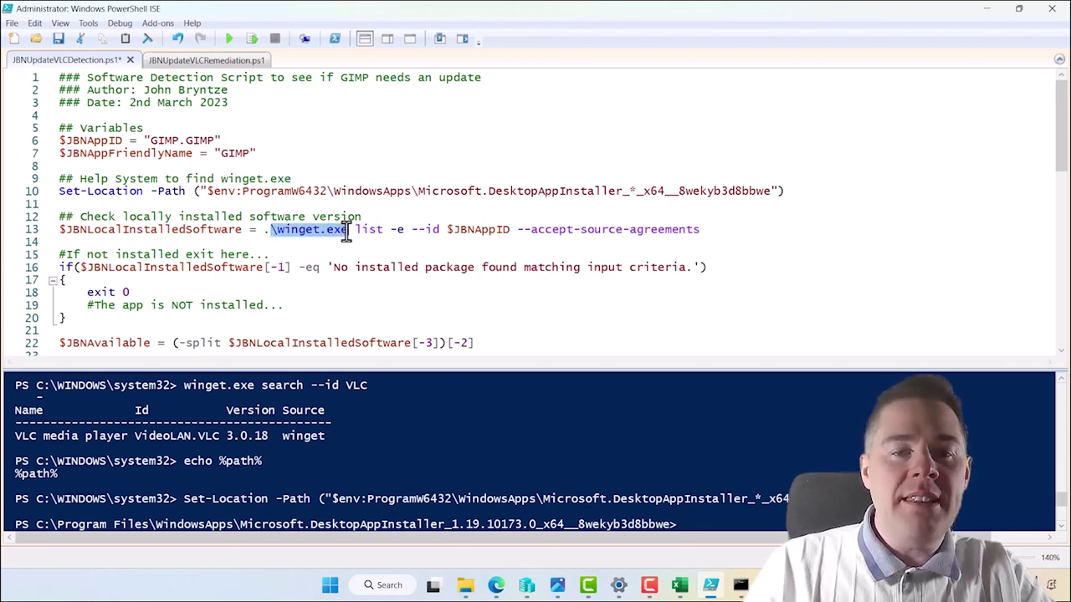
left_click(373, 215)
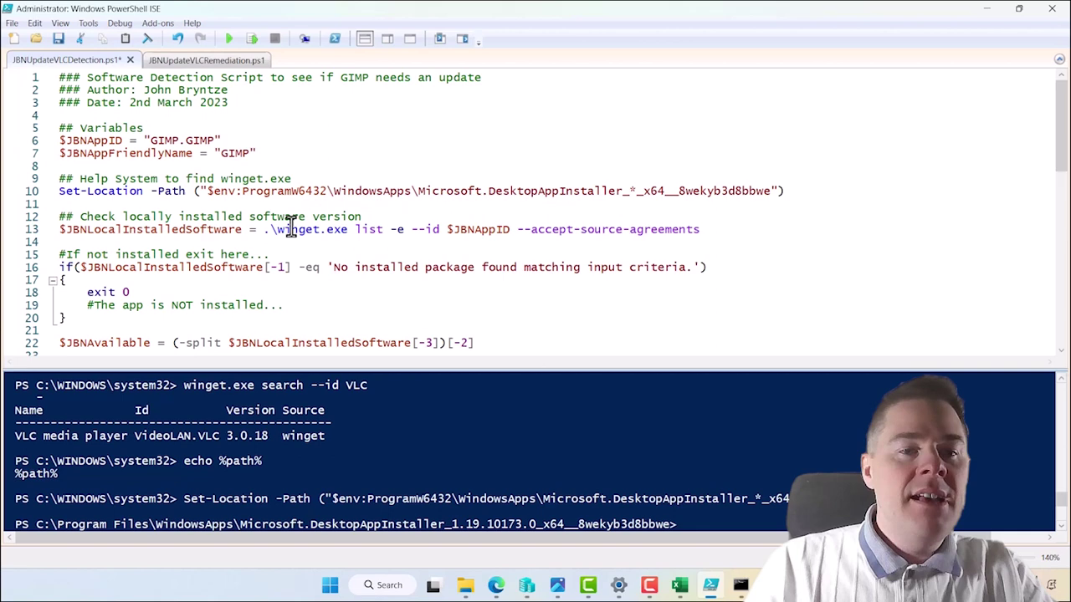
left_click_drag(242, 230, 55, 229)
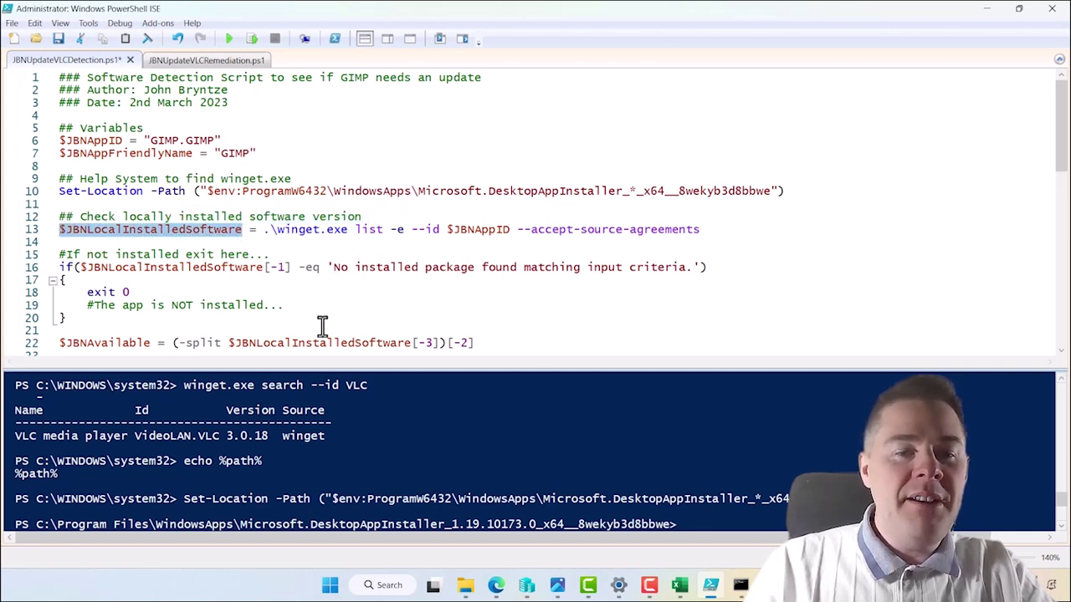
Enlarge the script pane and examine the list, -e and --id $JBNAppID parts of the winget.exe command that checks the installed version.
left_click_drag(297, 365, 300, 427)
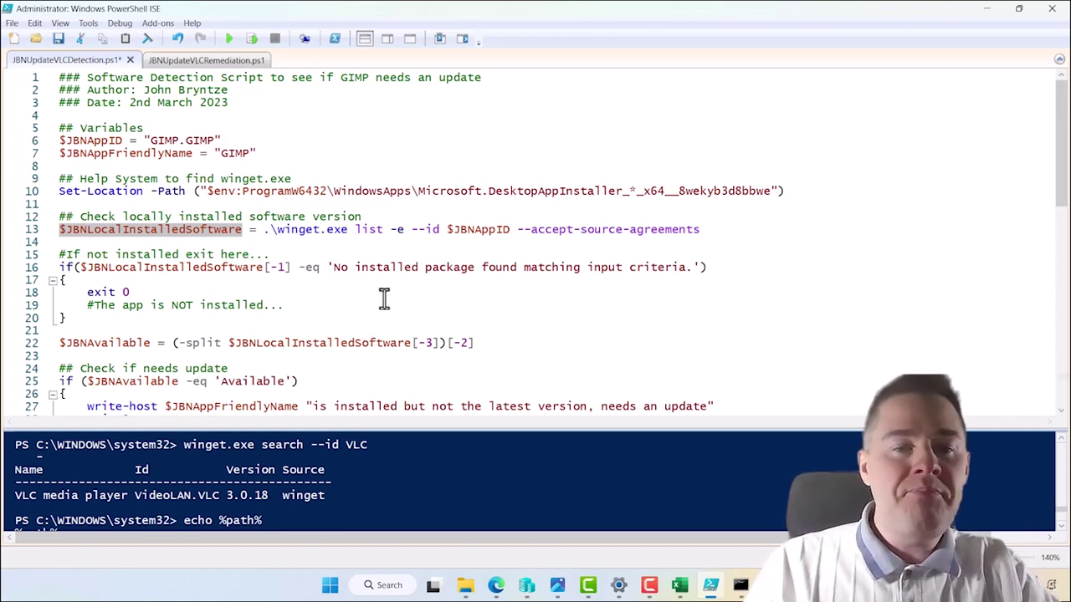
double_click(368, 230)
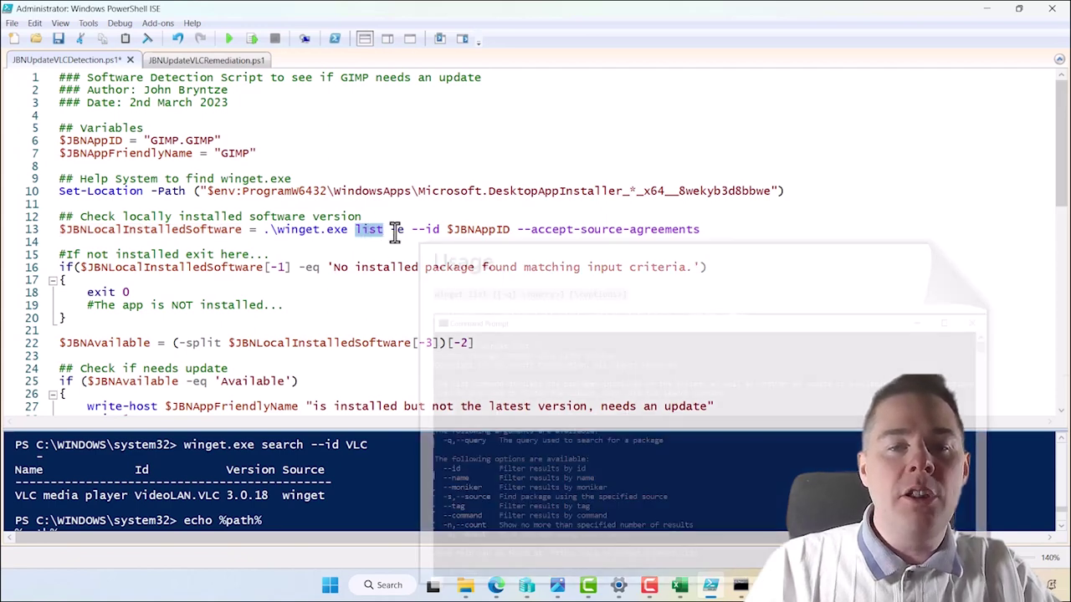
double_click(399, 230)
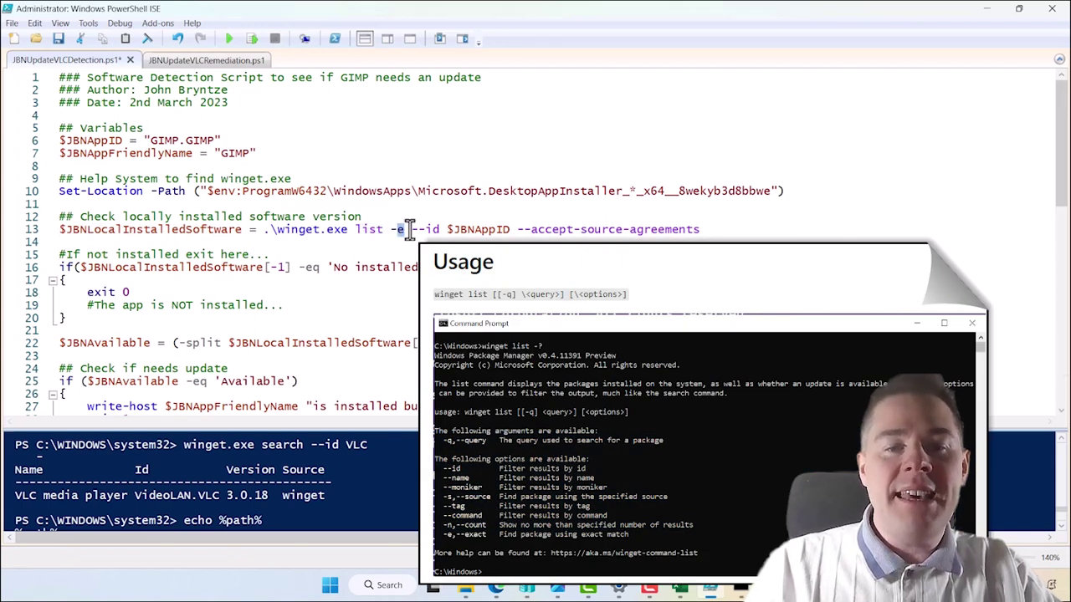
left_click(447, 230)
left_click_drag(448, 231, 506, 230)
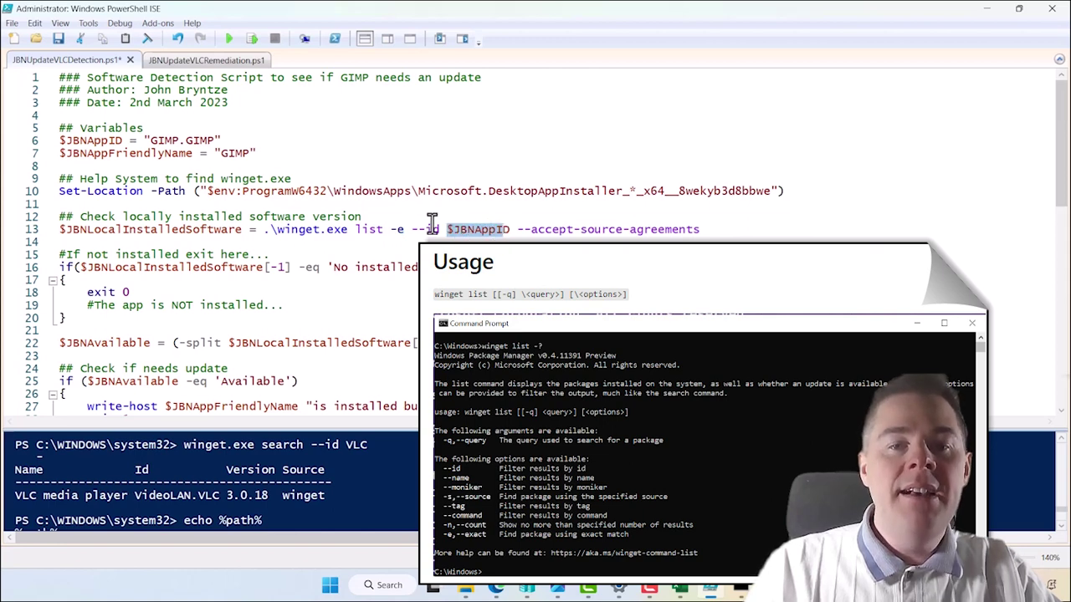
left_click(441, 229)
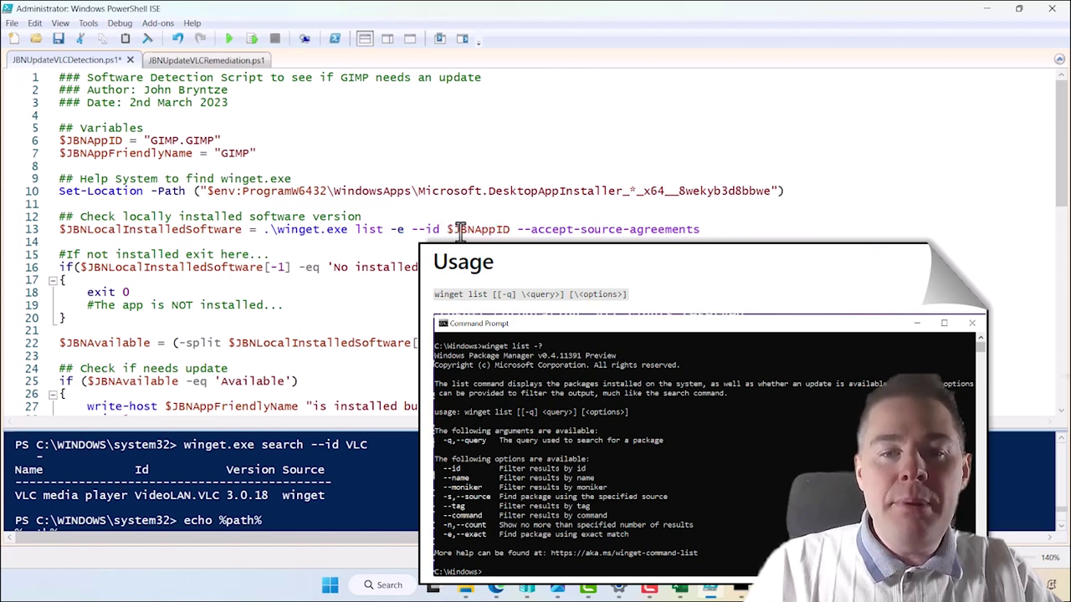
left_click_drag(446, 229, 508, 230)
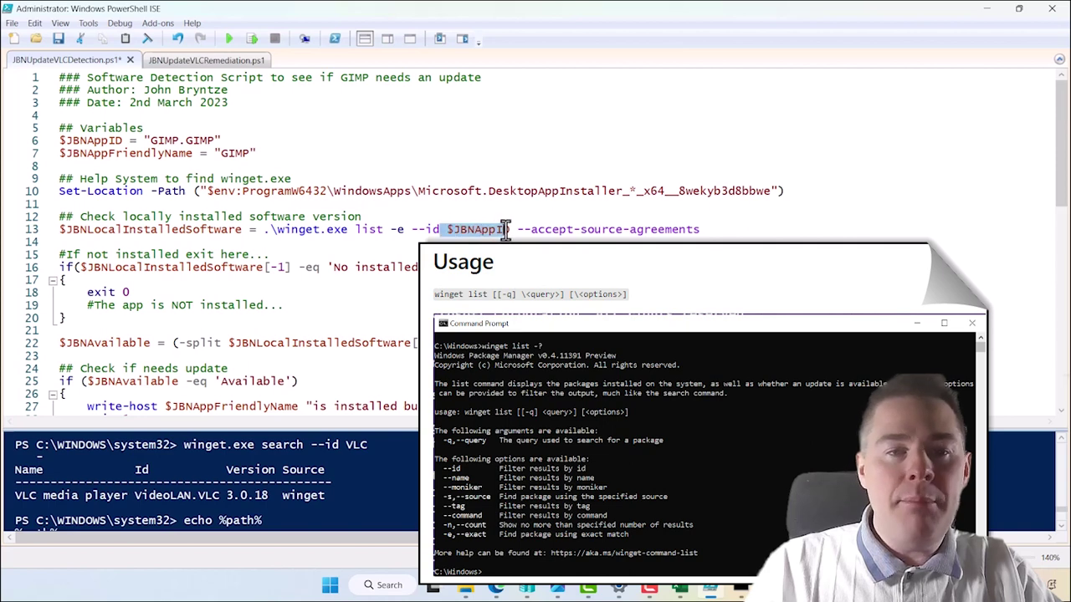
Examine the GIMP.GIMP value assigned to $JBNAppID, where the winget.exe command uses it, and the --accept-source-agreements option.
left_click_drag(129, 128, 213, 141)
left_click(117, 139)
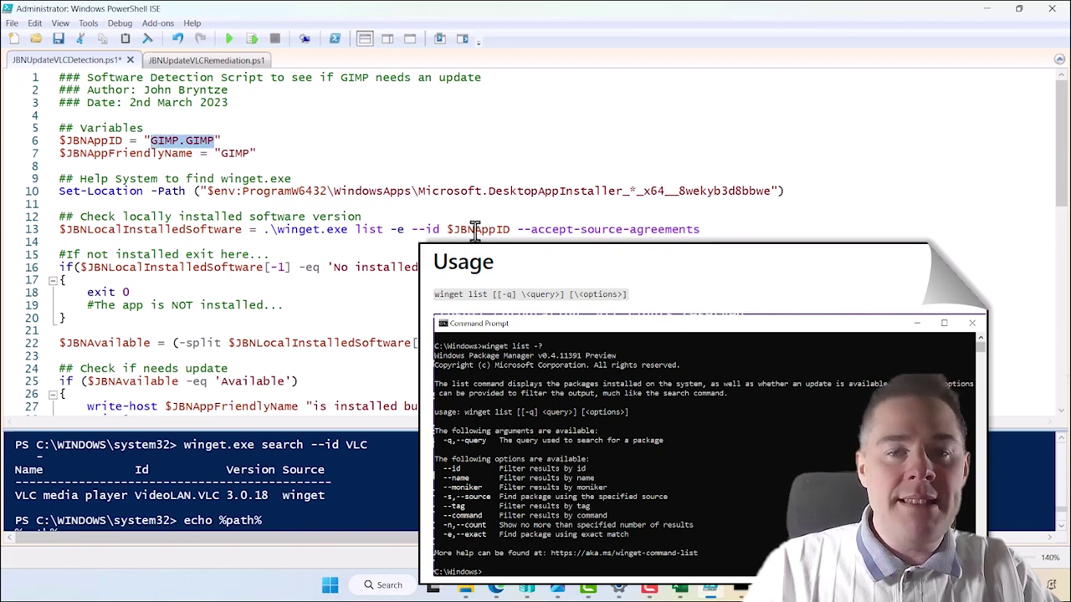
left_click_drag(446, 229, 508, 229)
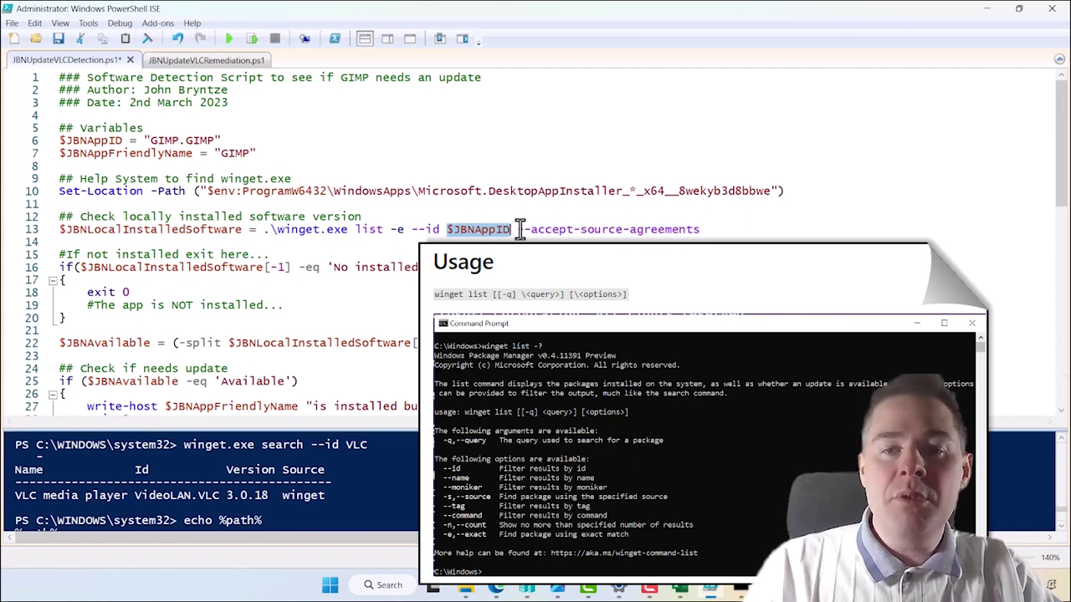
left_click_drag(493, 229, 492, 226)
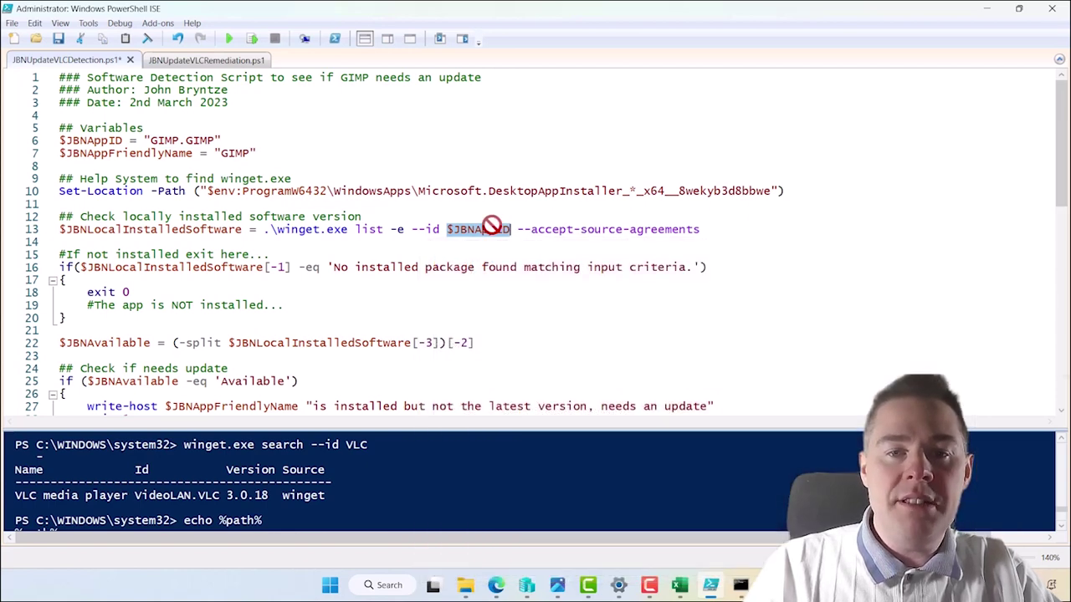
left_click(531, 227)
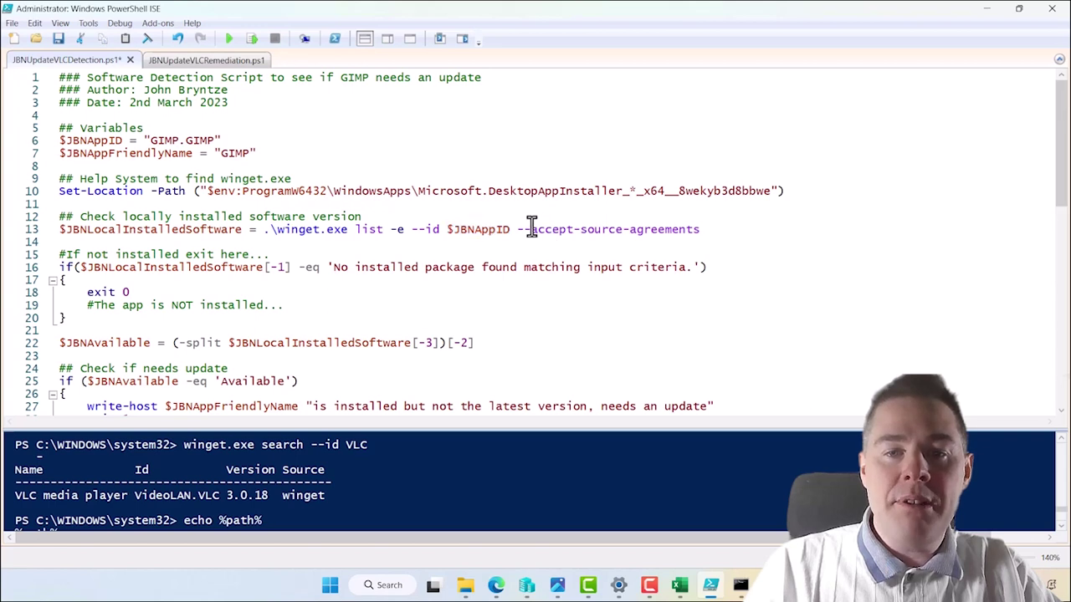
left_click_drag(531, 228, 686, 229)
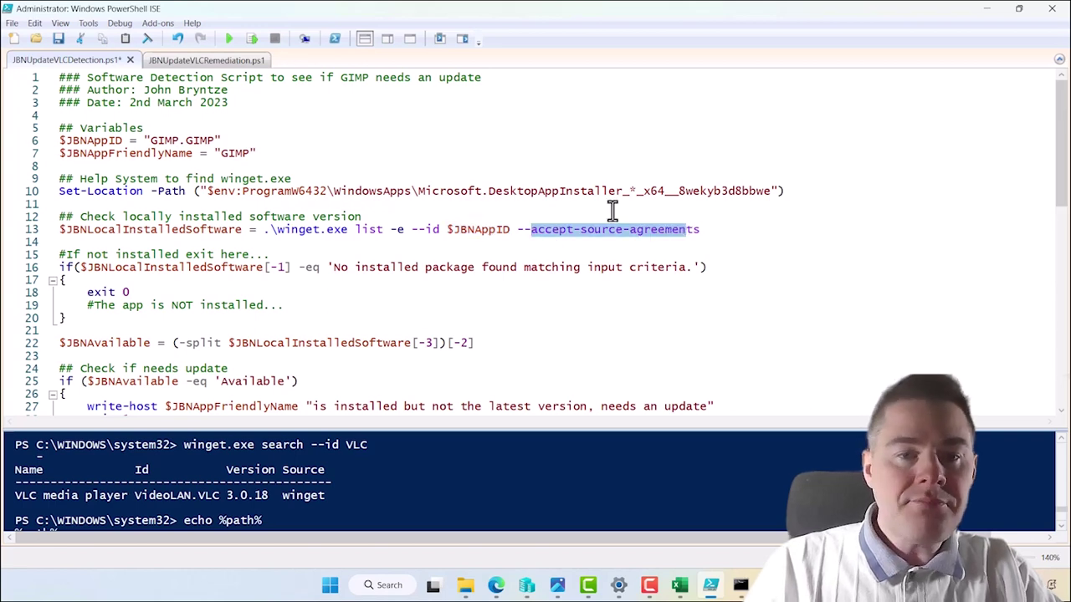
Copy the winget.exe list command from the installed-version check, without the leading .\, to the console prompt.
left_click(274, 231)
left_click_drag(274, 230, 701, 232)
key("ctrl+c")
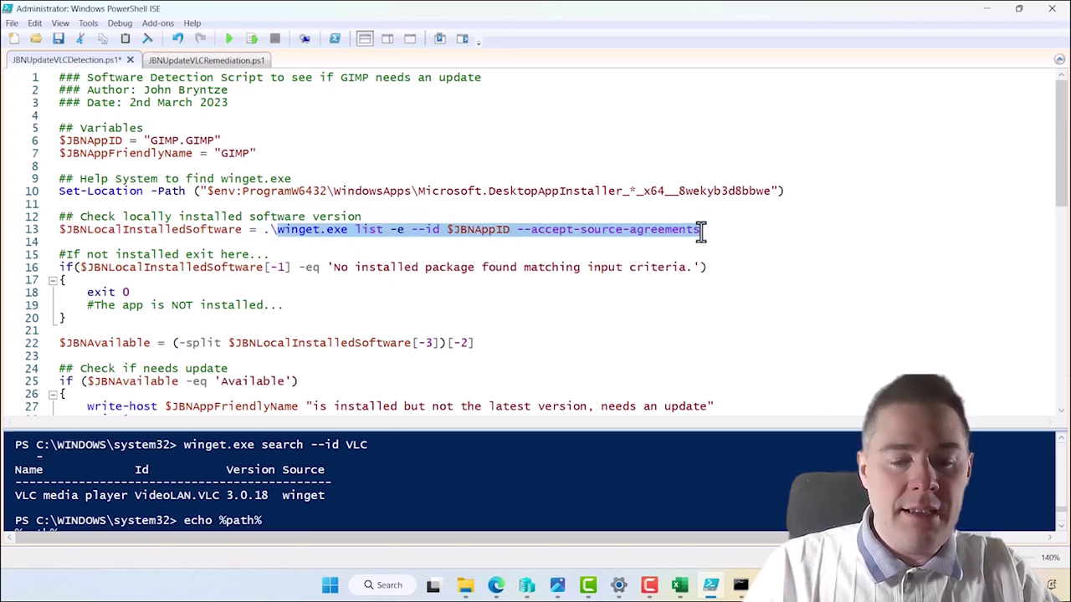
left_click(294, 521)
type("Set-Location -Path (\"$env:ProgramW6432\\WindowsApps\\Microsoft.DesktopAppInstaller_*_x64__8wekyb3d8bbwe\")")
key("Return")
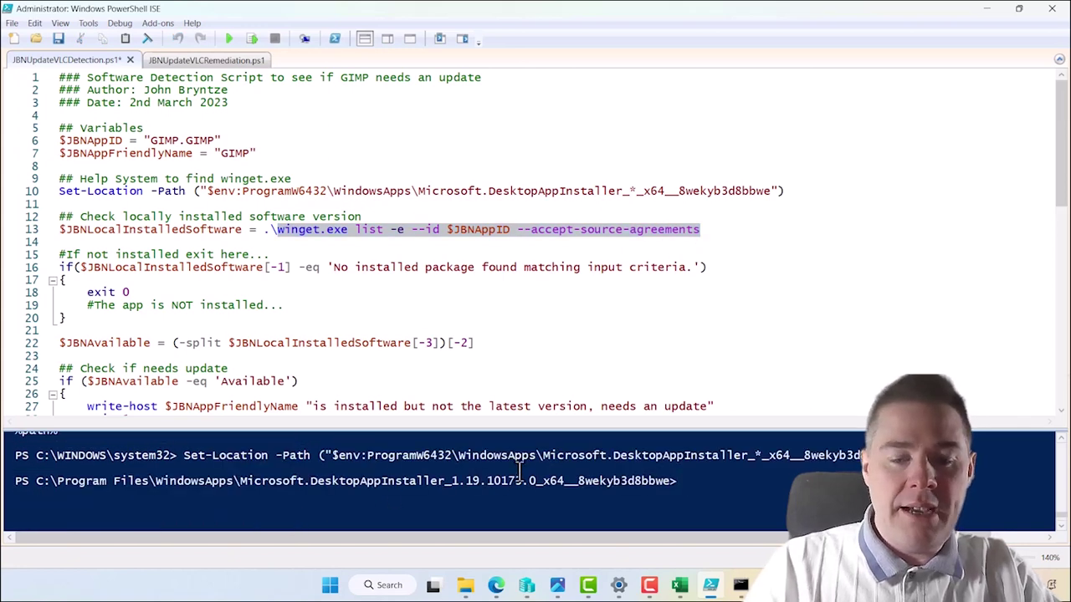
key("ctrl+v")
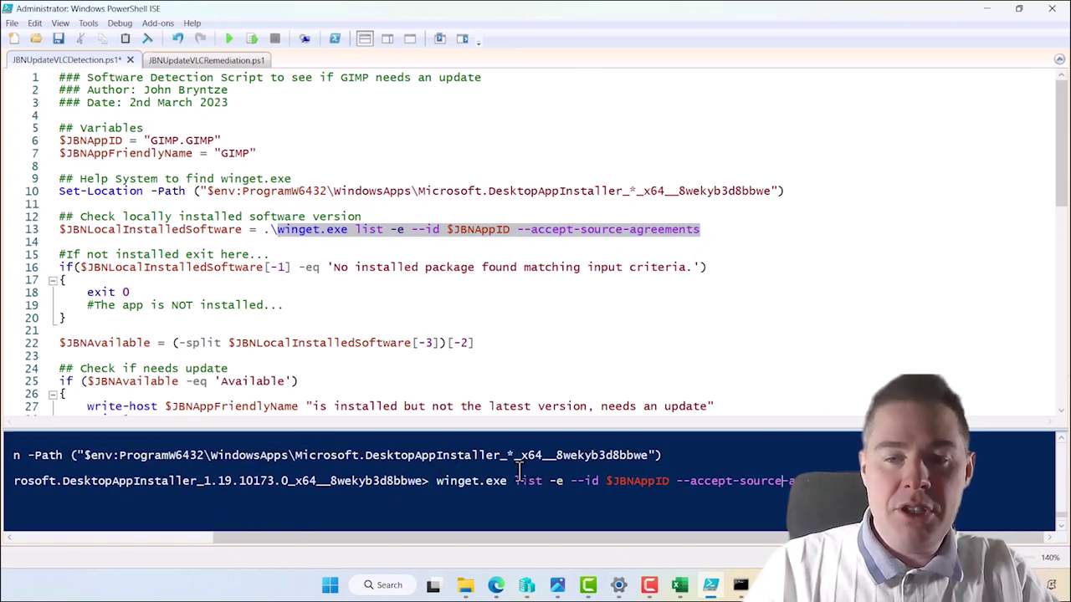
Replace $JBNAppID with GIMP.GIMP in the console's winget.exe list command and run it.
key("BackSpace")
key("BackSpace")
key("BackSpace")
key("BackSpace")
key("BackSpace")
key("BackSpace")
key("BackSpace")
key("BackSpace")
key("BackSpace")
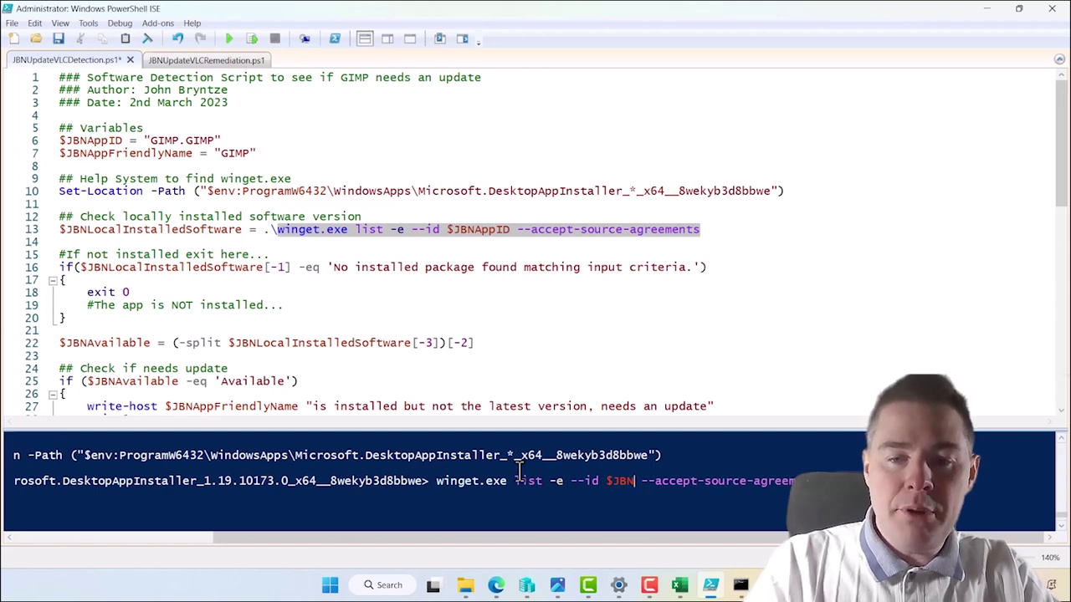
type("GIMP.G")
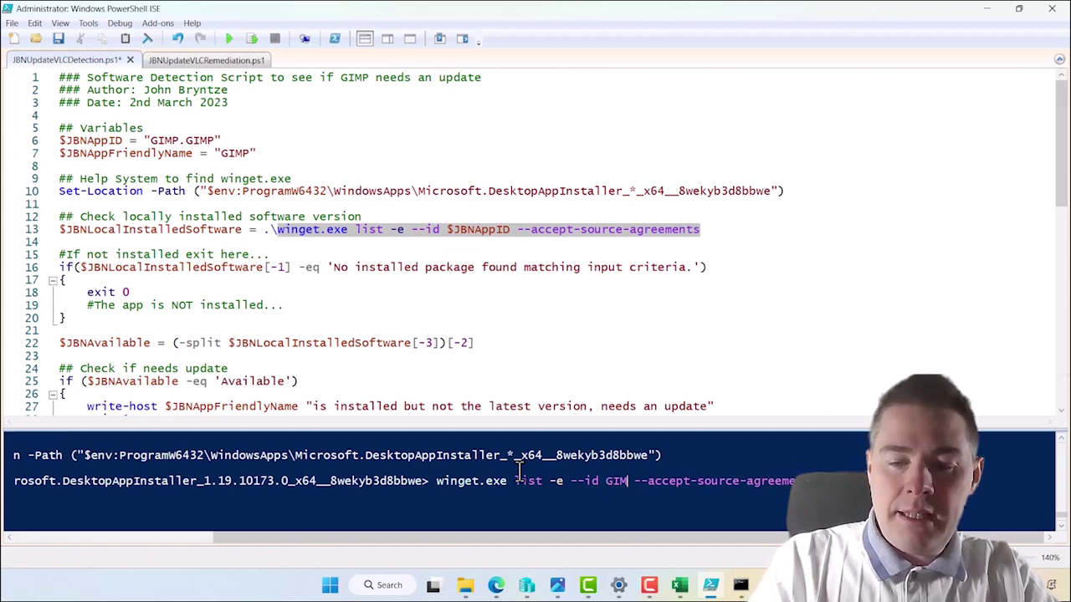
type("IMP")
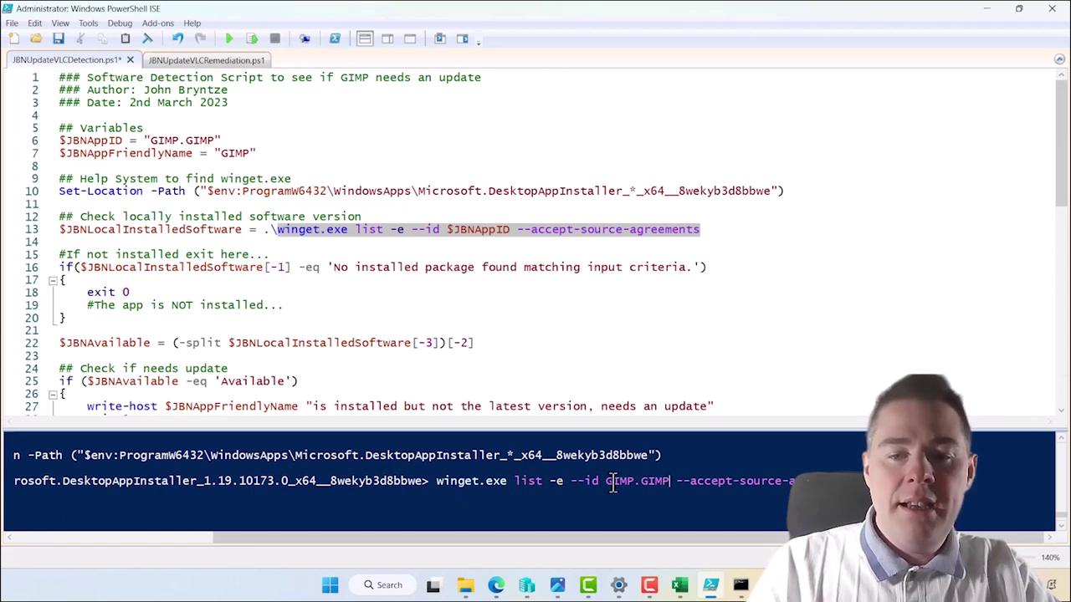
key("Return")
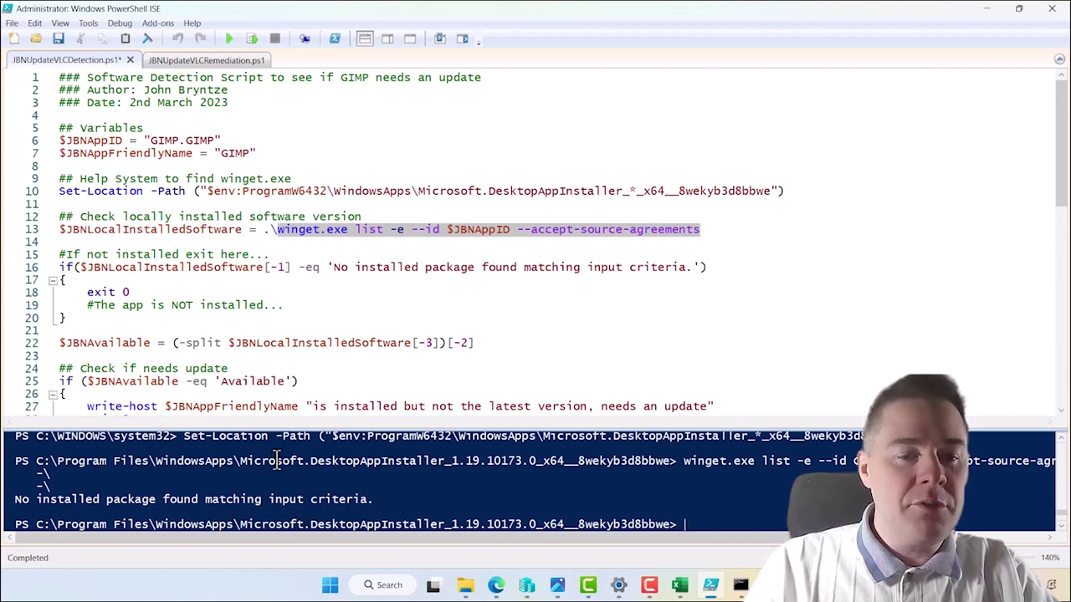
Compare the console output with the not-installed condition, examining the [-1] index, the -eq comparison text and the exit 0 line.
left_click_drag(374, 499, 24, 500)
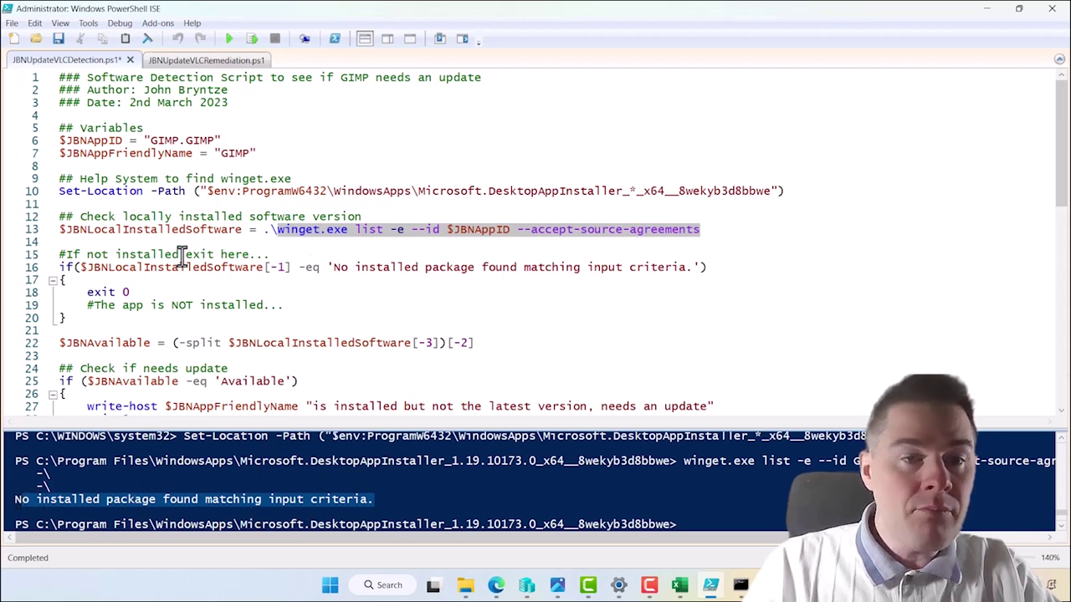
left_click_drag(72, 486, 38, 477)
left_click(282, 257)
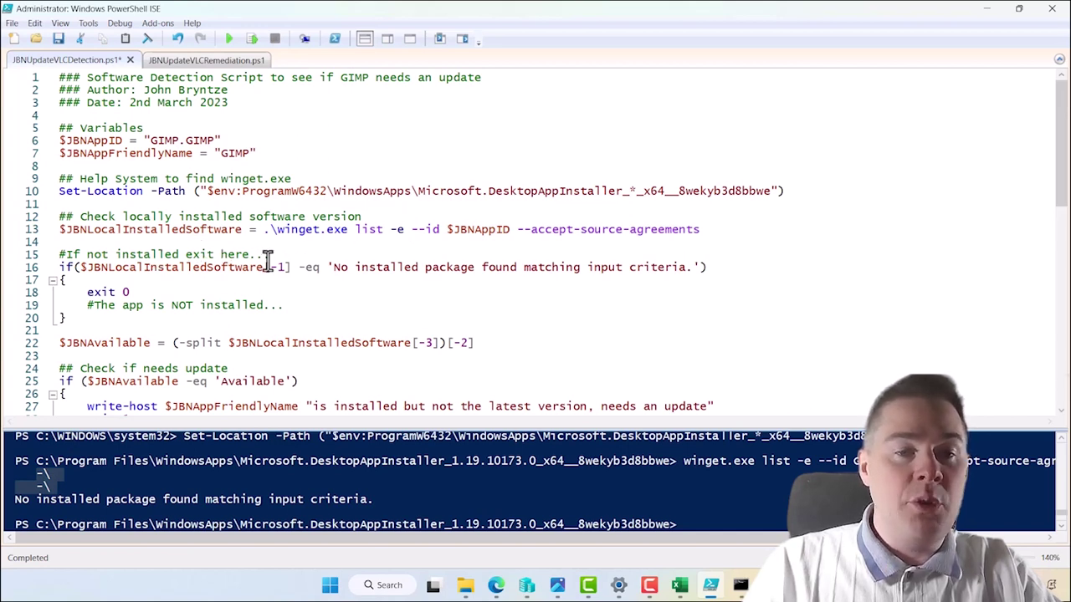
left_click_drag(332, 267, 630, 275)
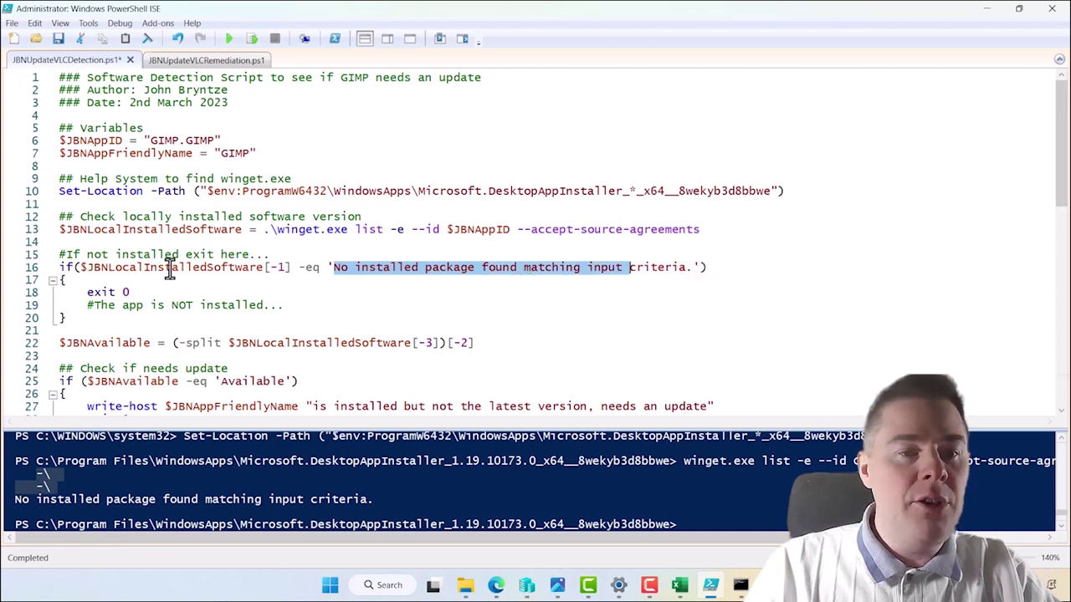
double_click(309, 267)
left_click_drag(283, 268, 269, 267)
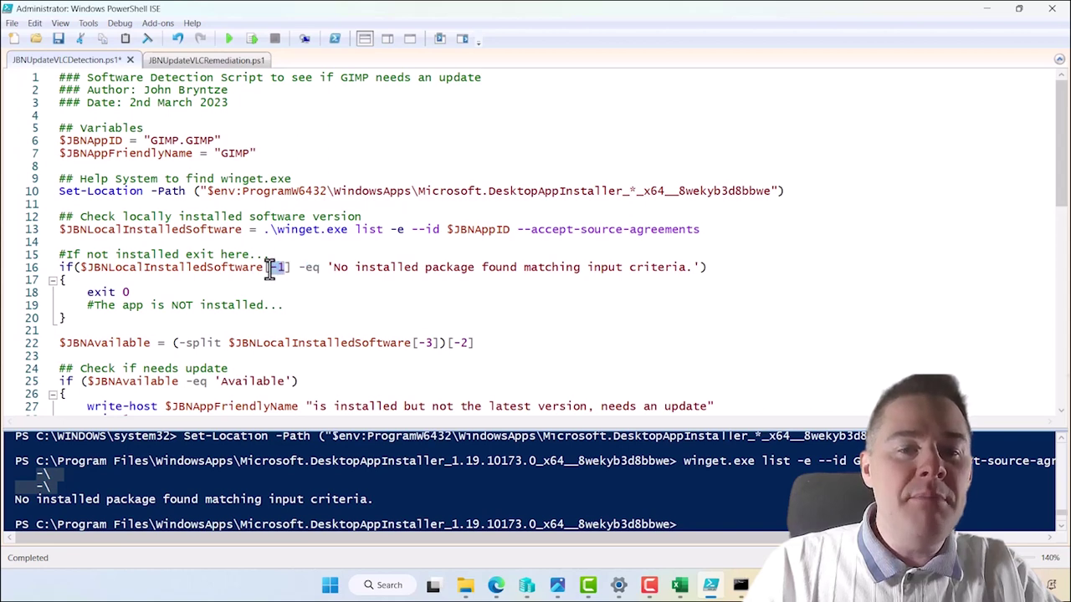
left_click(370, 499)
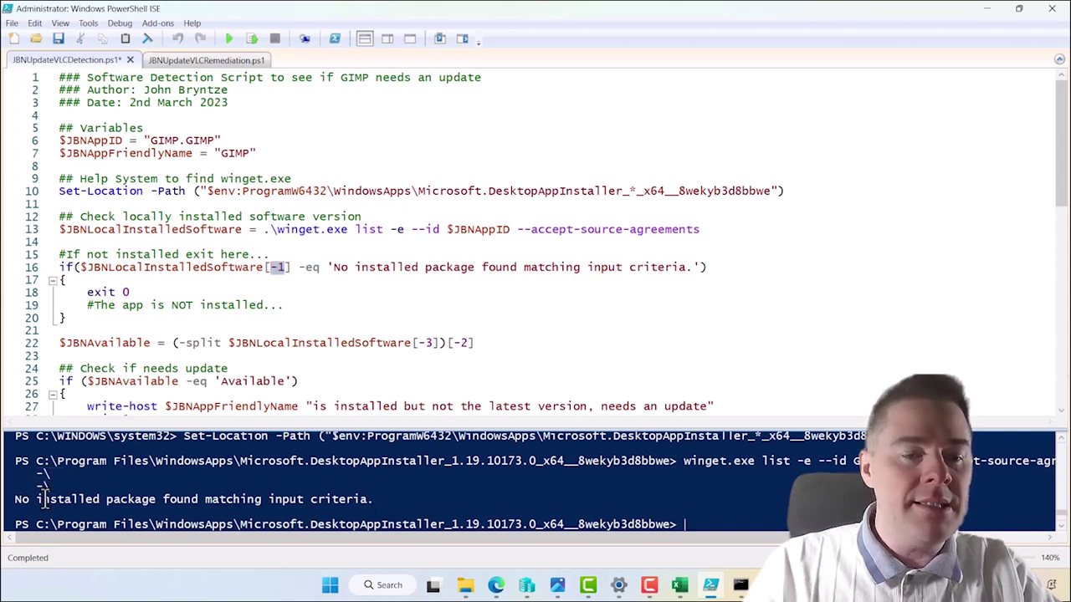
left_click_drag(53, 487, 33, 461)
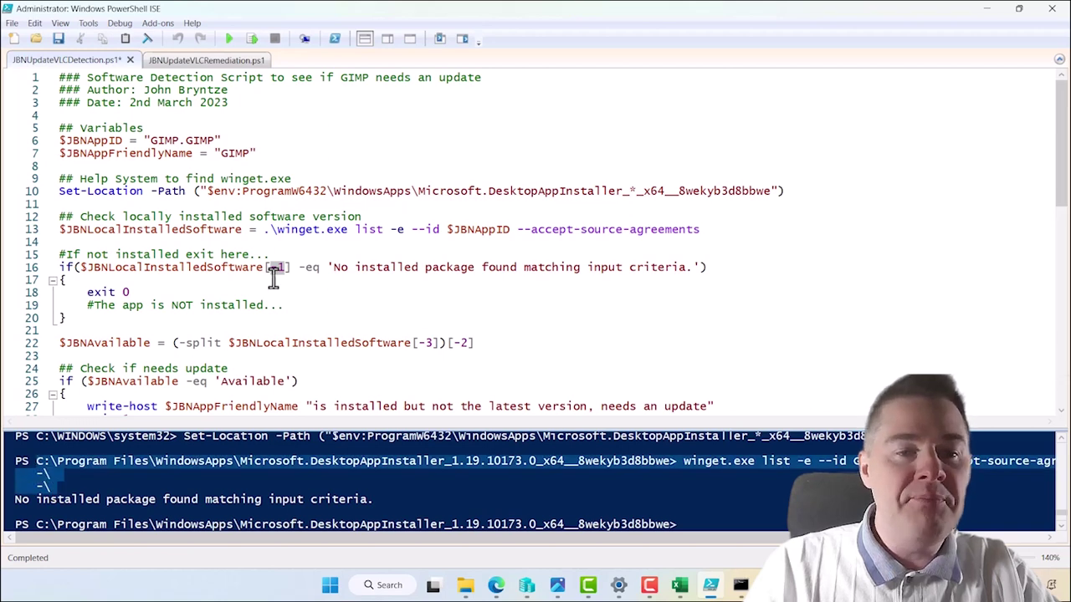
left_click_drag(137, 293, 94, 293)
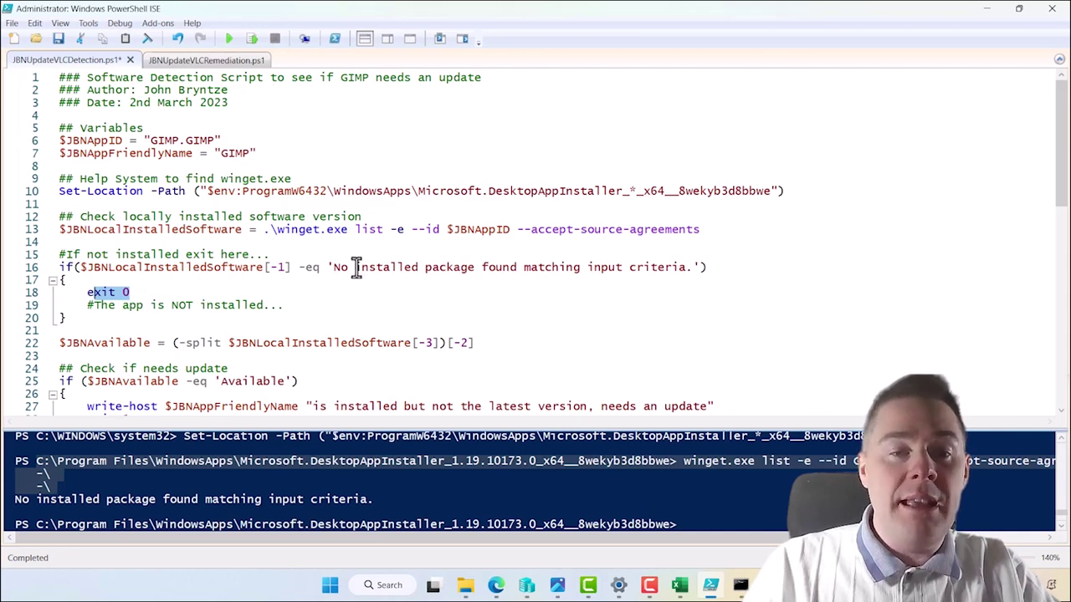
left_click(280, 306)
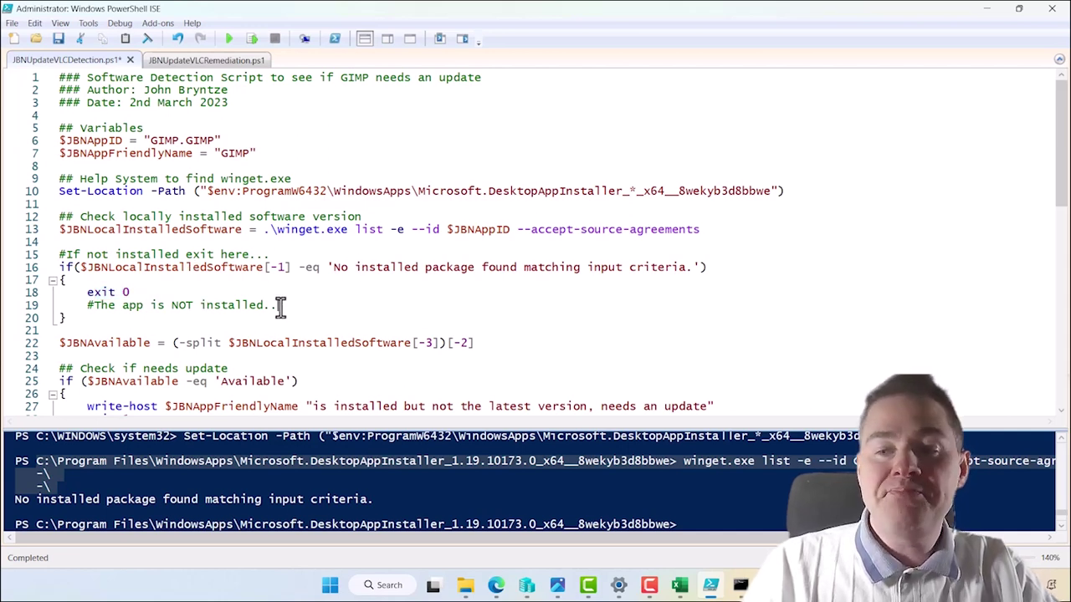
Try changing the exit code in the not-installed block to 1, and put the 0 back.
left_click_drag(129, 292, 90, 295)
left_click(138, 291)
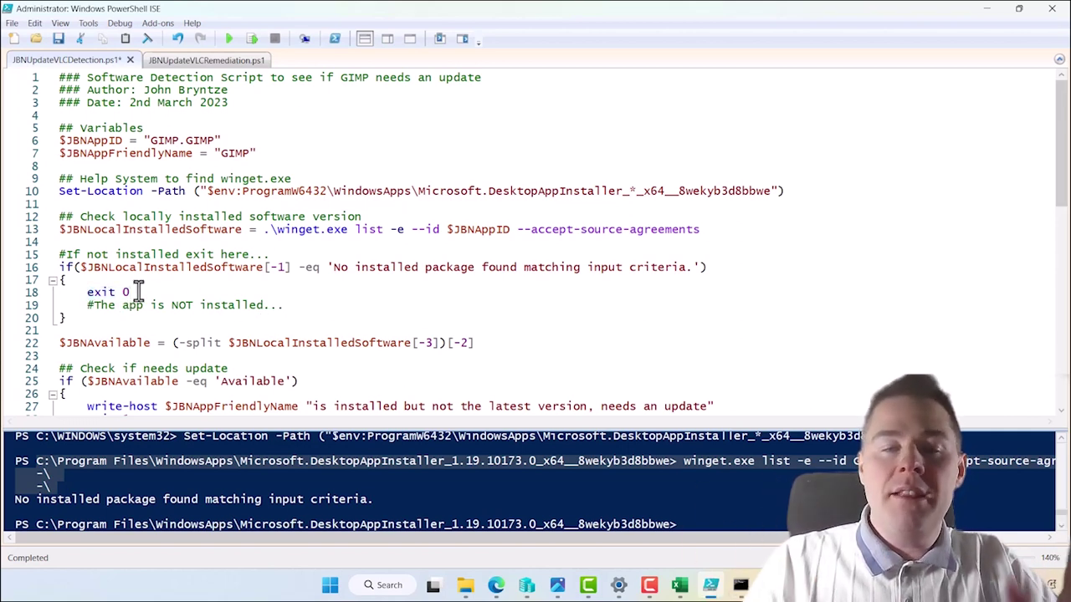
key("BackSpace")
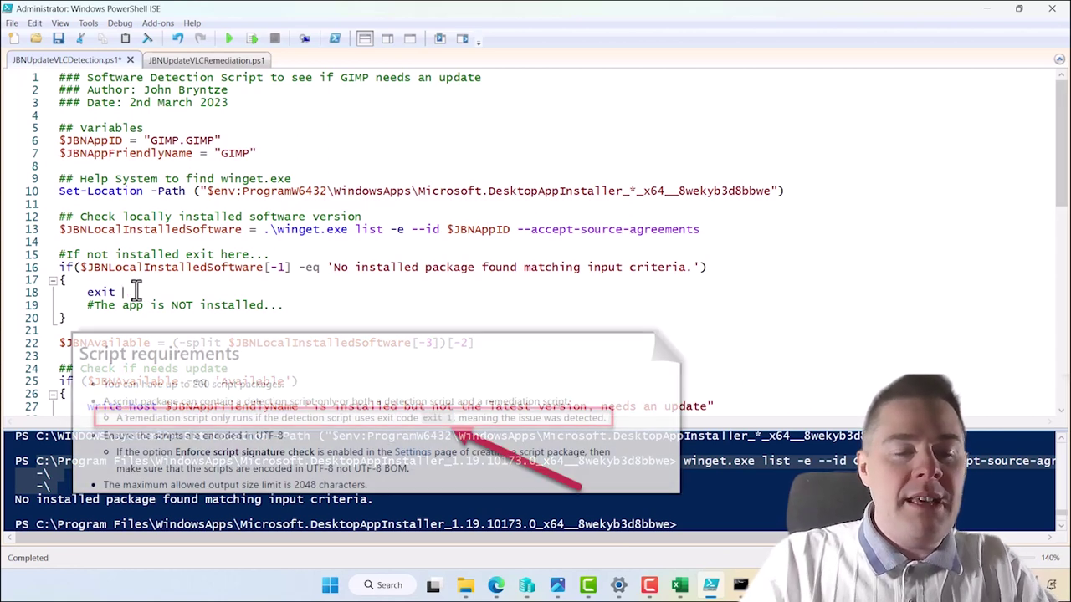
type("1")
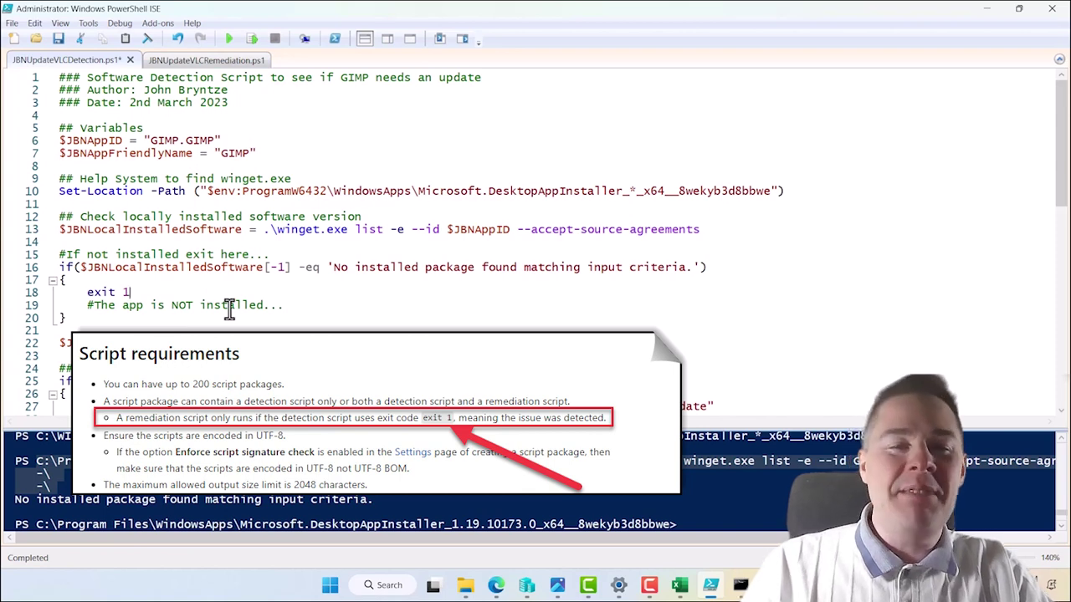
key("BackSpace")
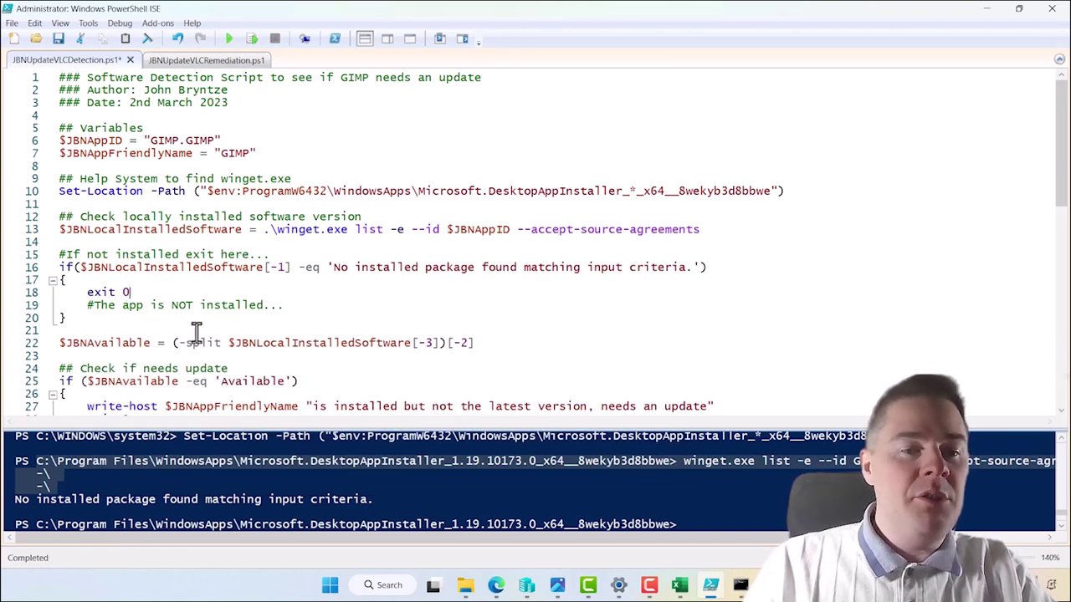
Examine the line that fills $JBNAvailable by splitting $JBNLocalInstalledSoftware with the [-3] and [-2] indexes.
scroll(109, 318, "down", 2)
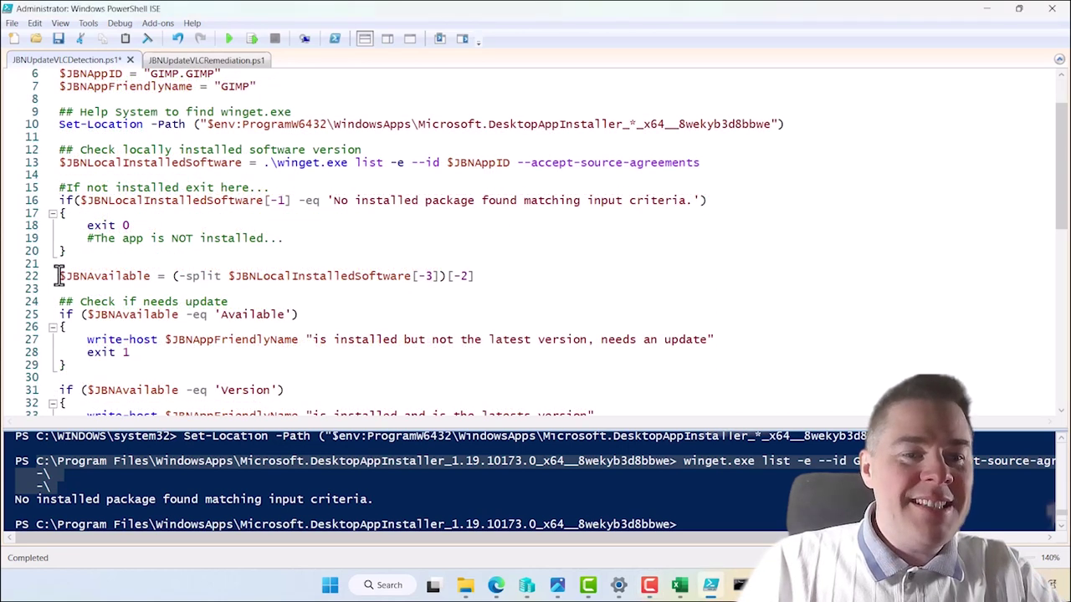
left_click(475, 279)
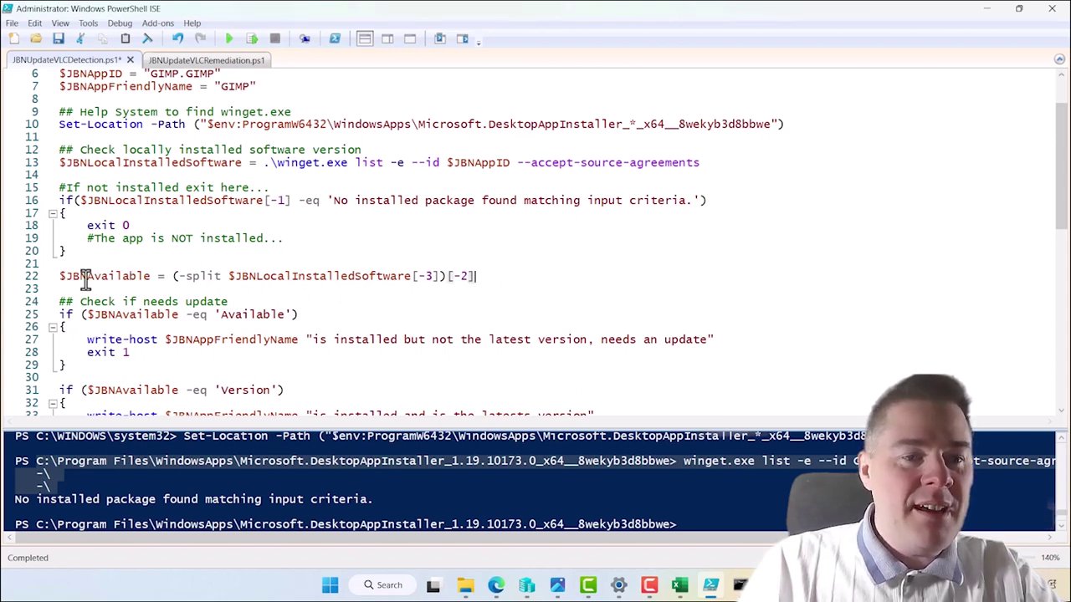
left_click_drag(59, 279, 153, 277)
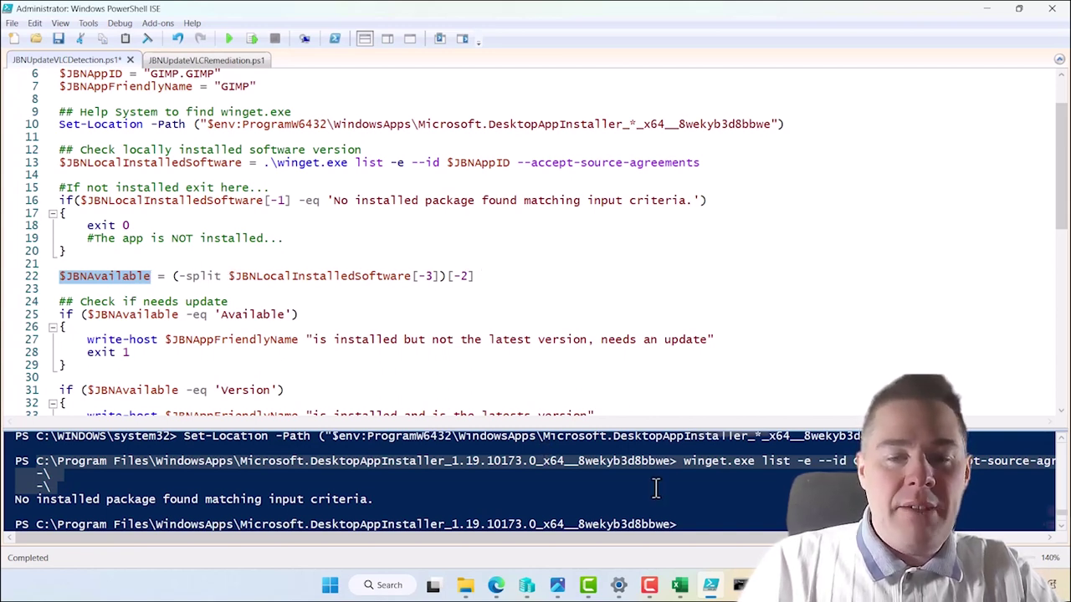
Run winget.exe upgrade in the console and select the Slack package ID in the resulting list.
left_click(691, 524)
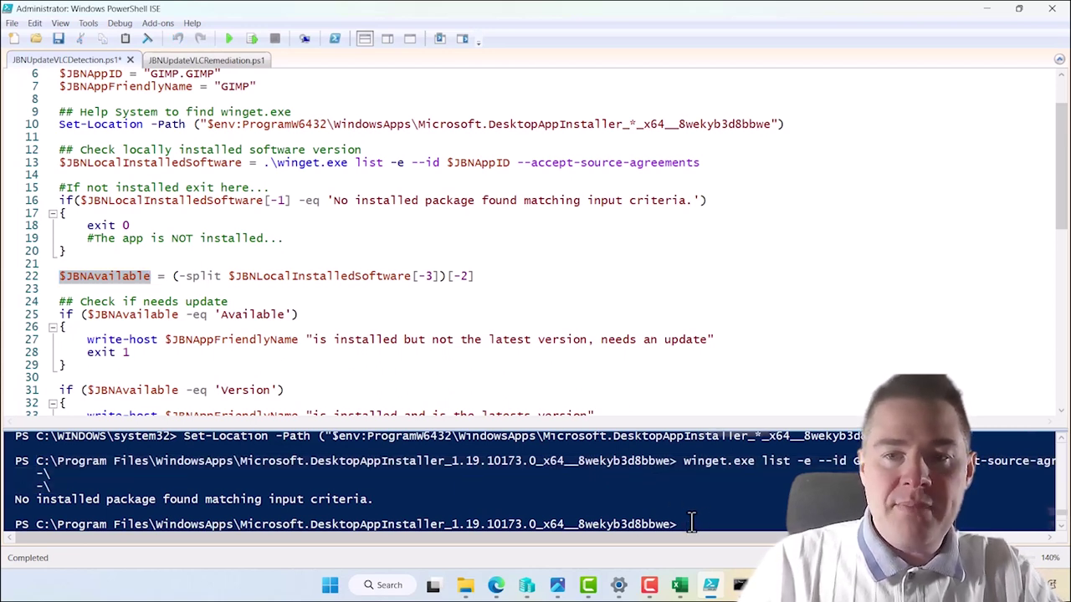
type("winget.exe up")
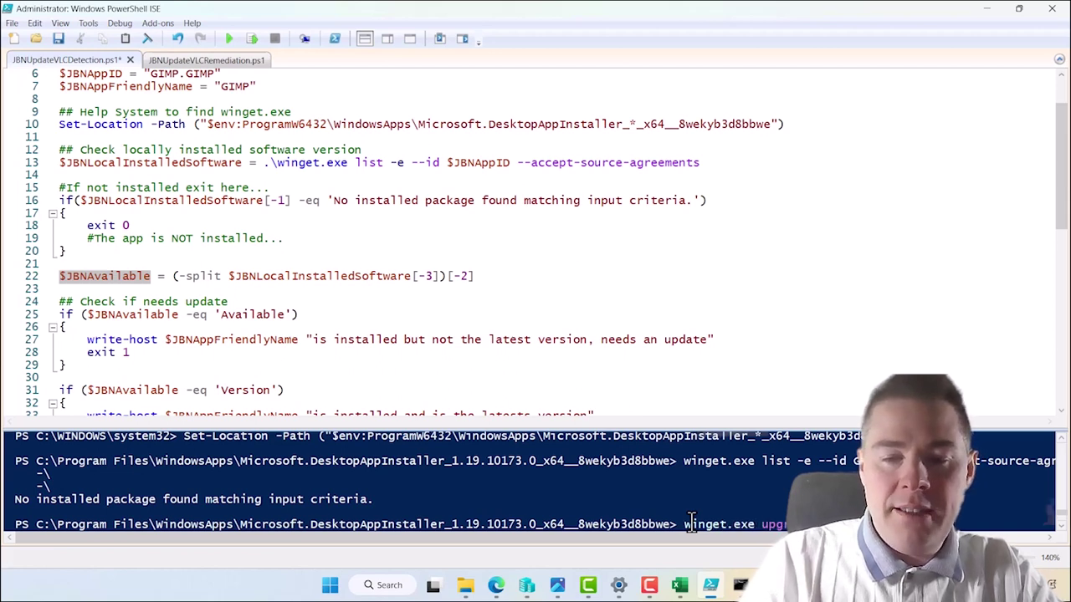
type("gr")
key("Return")
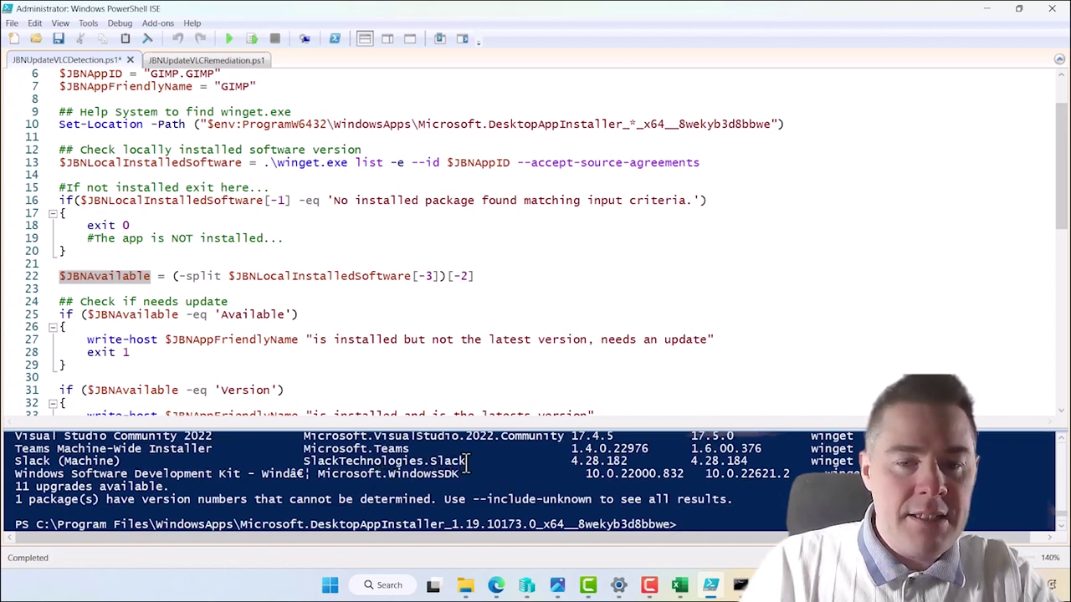
left_click_drag(467, 461, 304, 468)
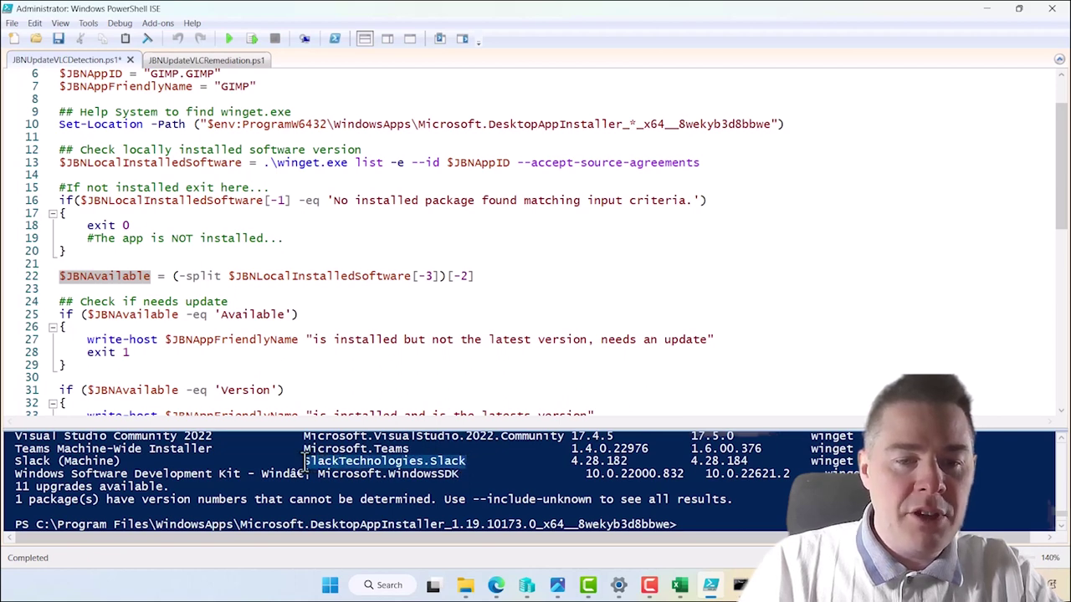
Clear the console, change to the root of the C: drive with cd \, and clear the console again.
left_click(691, 524)
type("clear-host")
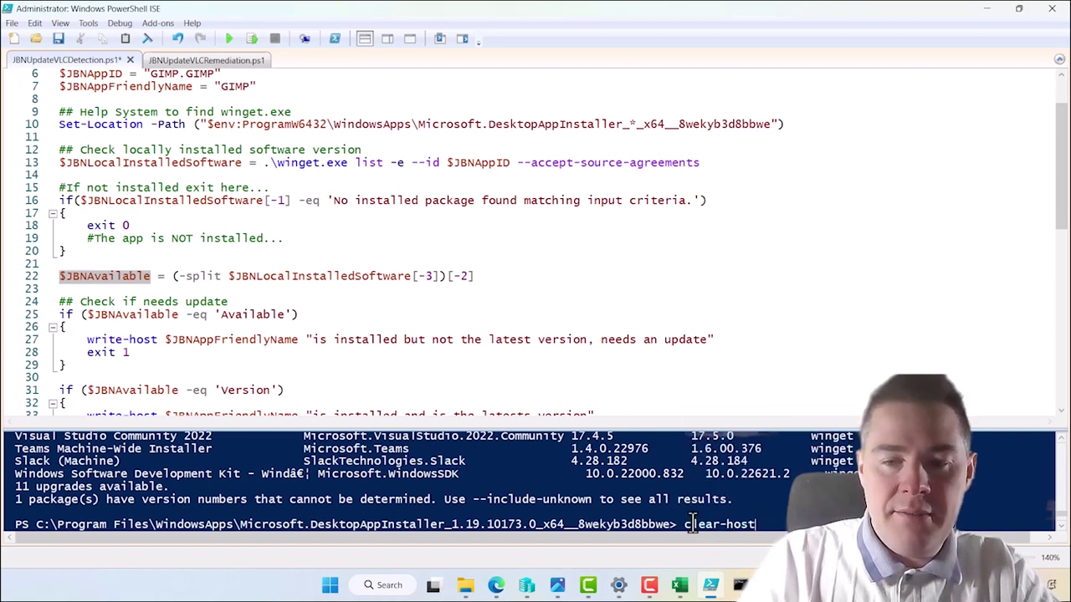
key("Return")
type("cd \\")
key("Return")
type("clear-host")
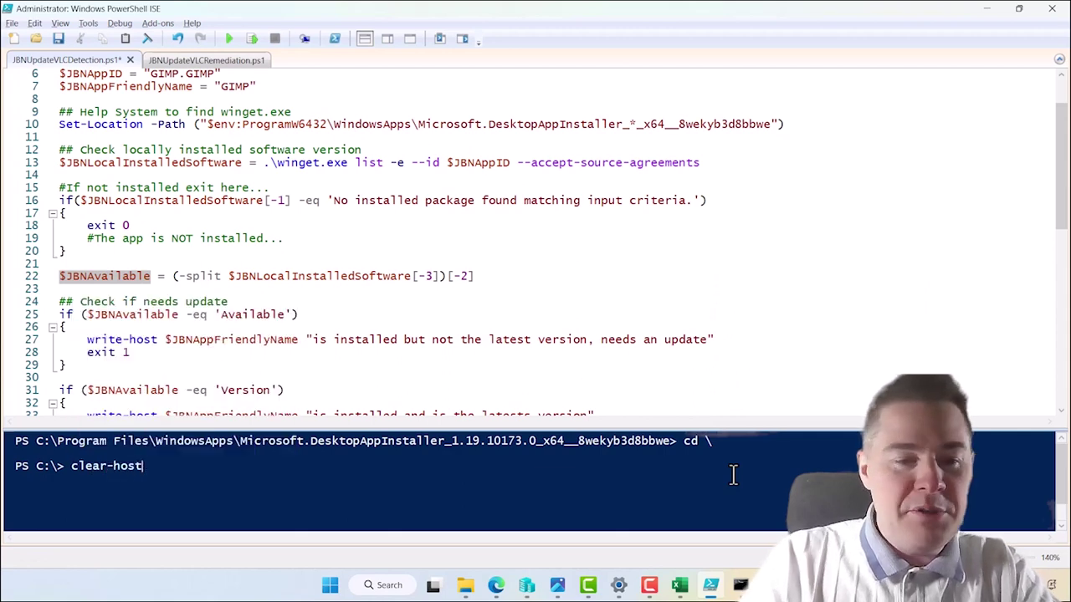
key("Return")
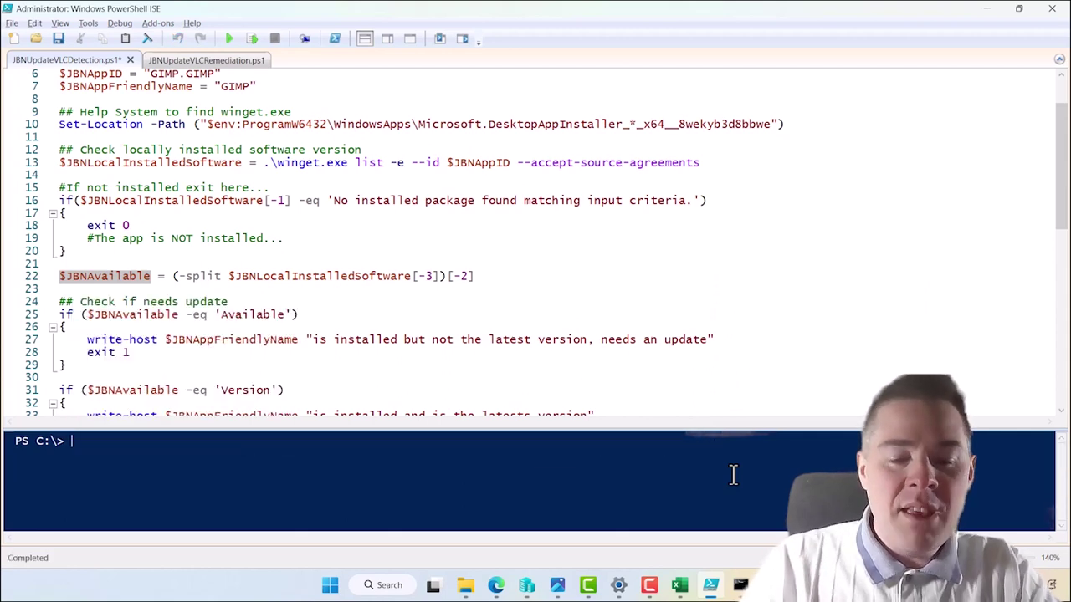
Run winget list -e --id SlackTechnologies.Slack in the console.
type("winget list -e --id")
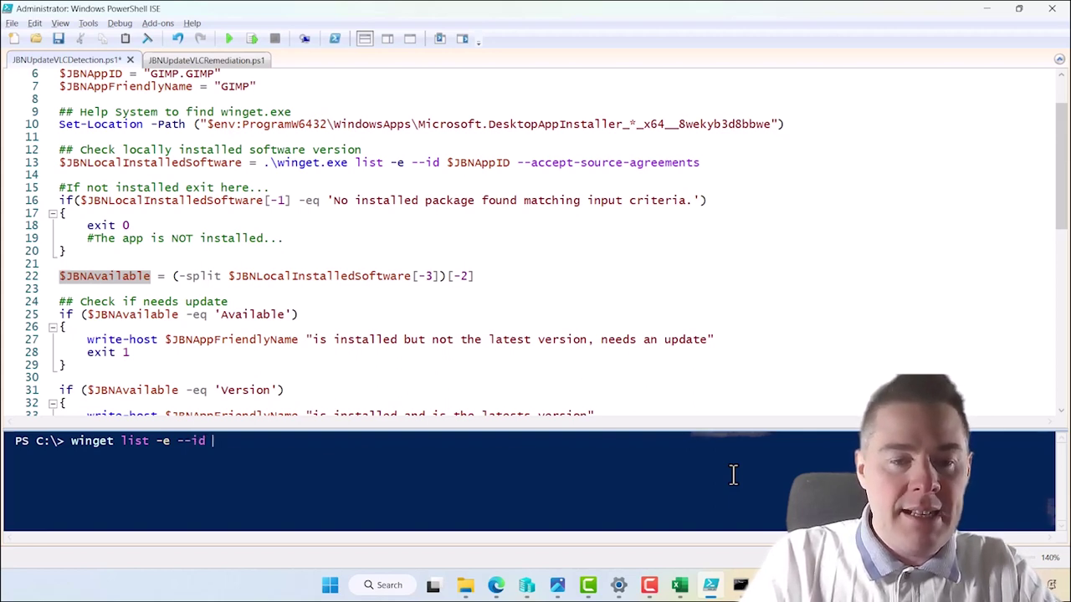
type("SlackTechnologies.Slack")
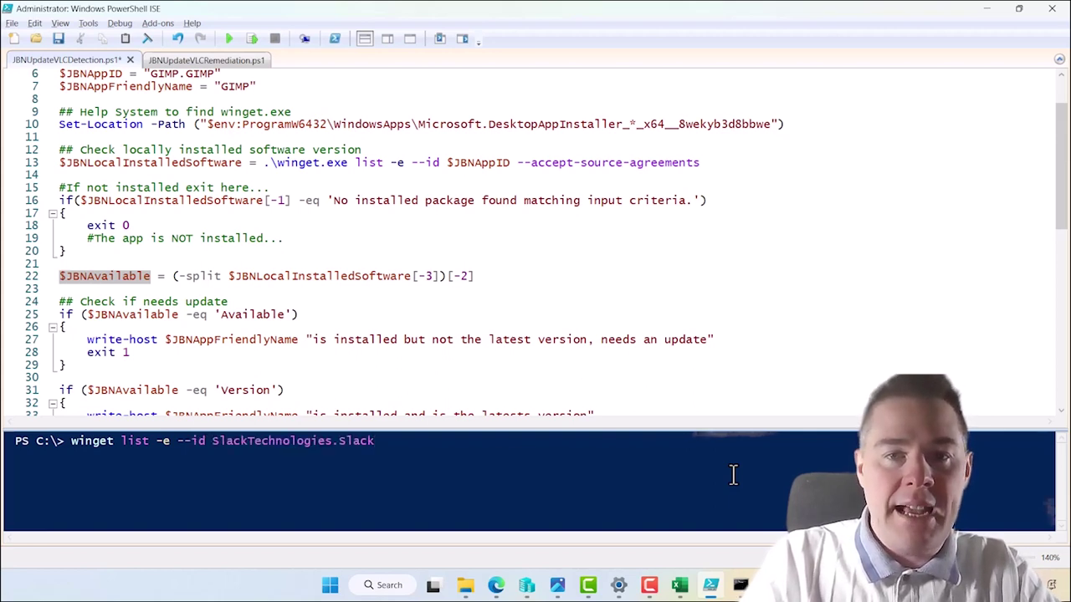
key("Return")
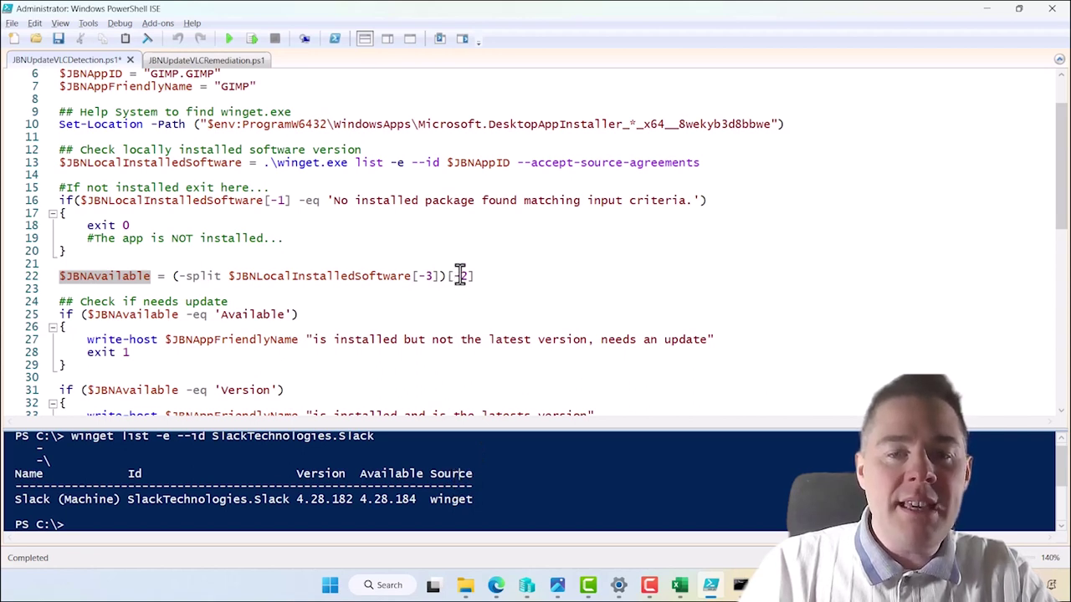
Examine the Version, Available and Source headings of the Slack output against the [-3] and [-2] indexes in the script.
left_click_drag(473, 473, 365, 473)
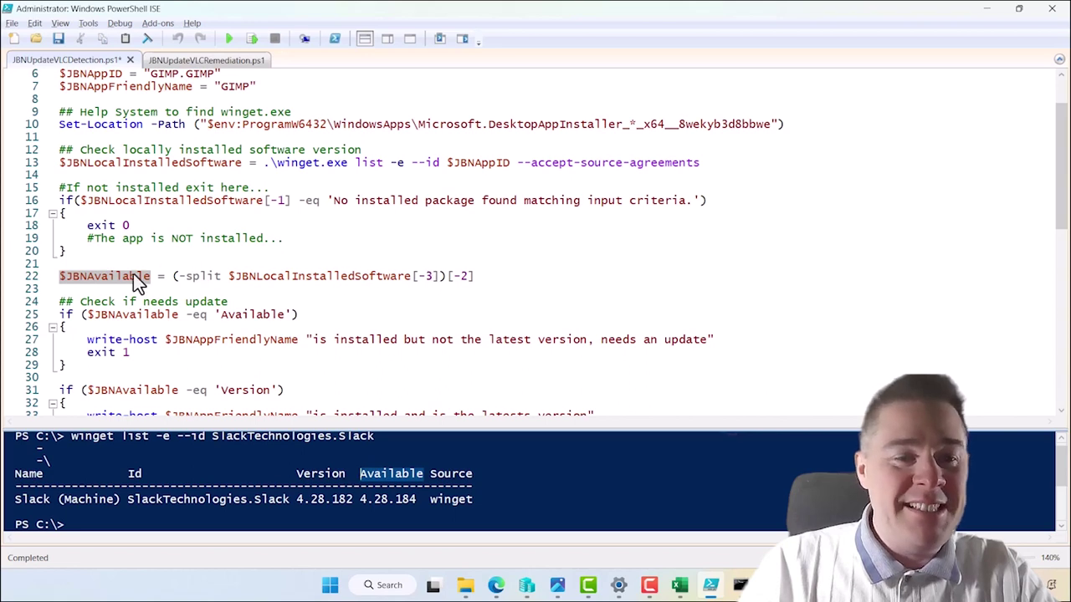
double_click(330, 474)
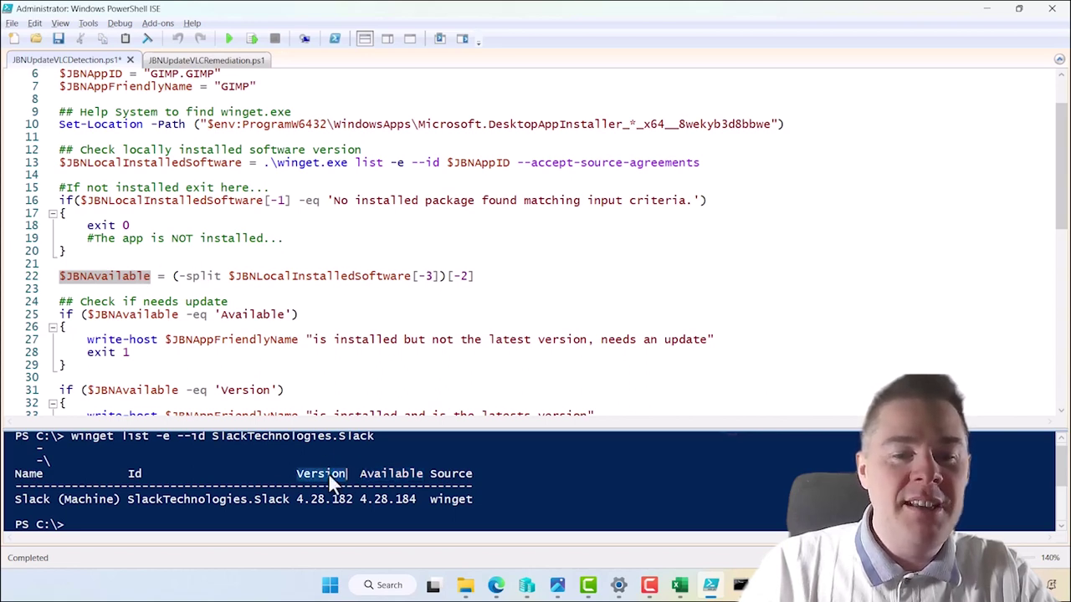
left_click_drag(361, 475, 397, 492)
left_click(397, 492)
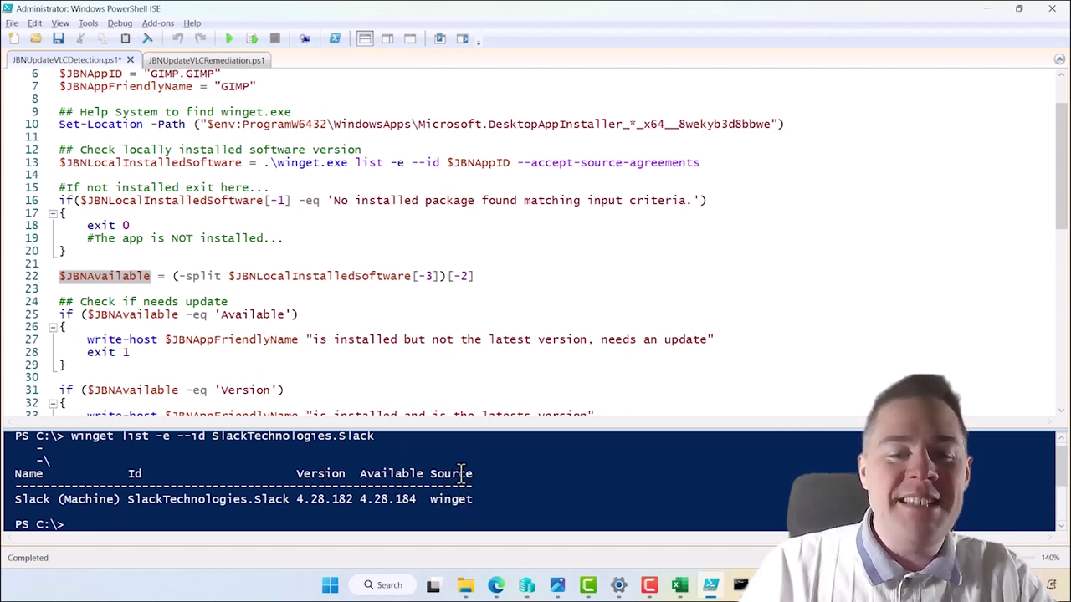
double_click(390, 474)
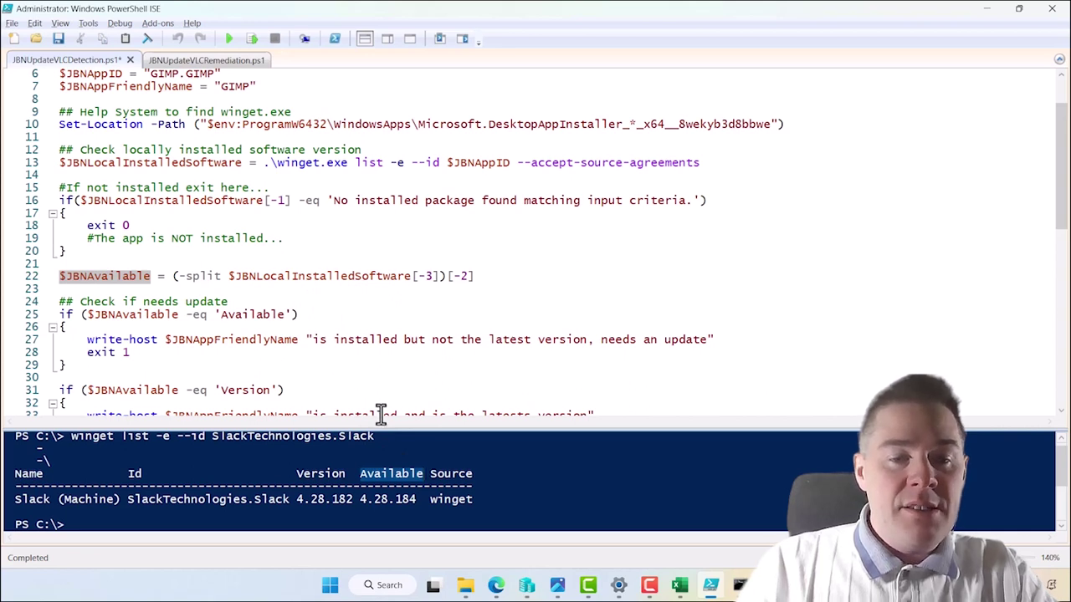
Rerun the previous winget list command with the ID changed to VideoLAN.VLC.
left_click(217, 524)
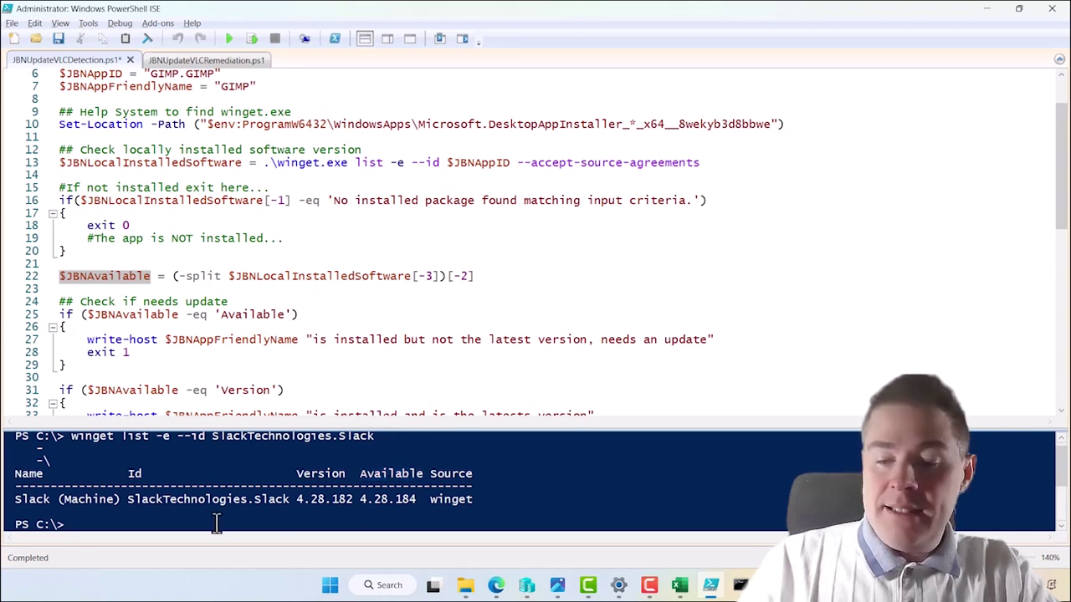
key("Up")
key("BackSpace")
key("BackSpace")
key("BackSpace")
key("BackSpace")
key("BackSpace")
key("BackSpace")
key("BackSpace")
key("BackSpace")
key("BackSpace")
key("BackSpace")
key("BackSpace")
key("BackSpace")
key("BackSpace")
key("BackSpace")
key("BackSpace")
key("BackSpace")
key("BackSpace")
key("BackSpace")
key("BackSpace")
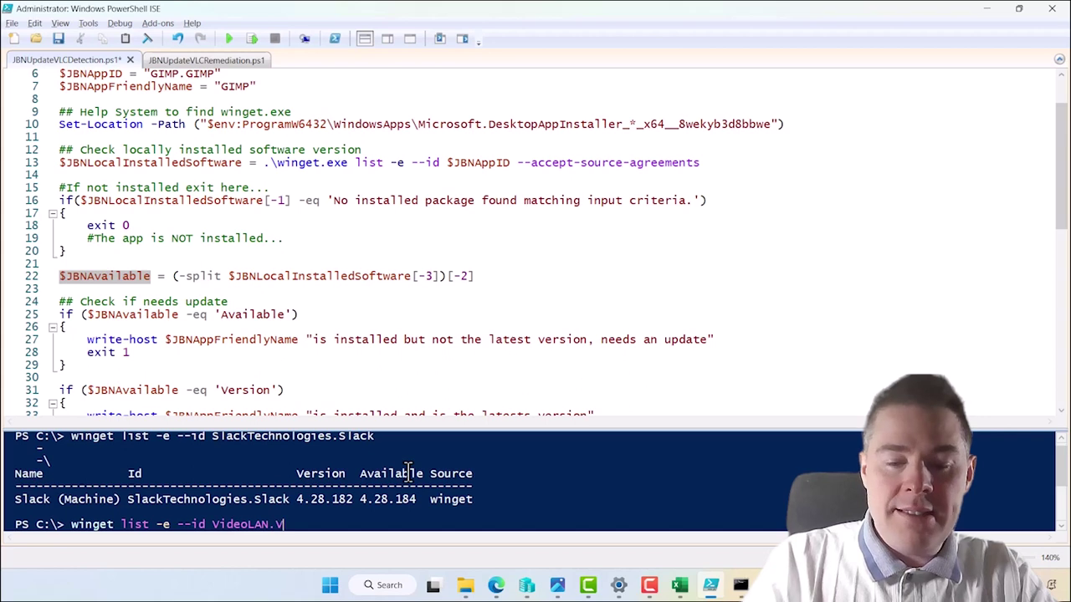
key("Return")
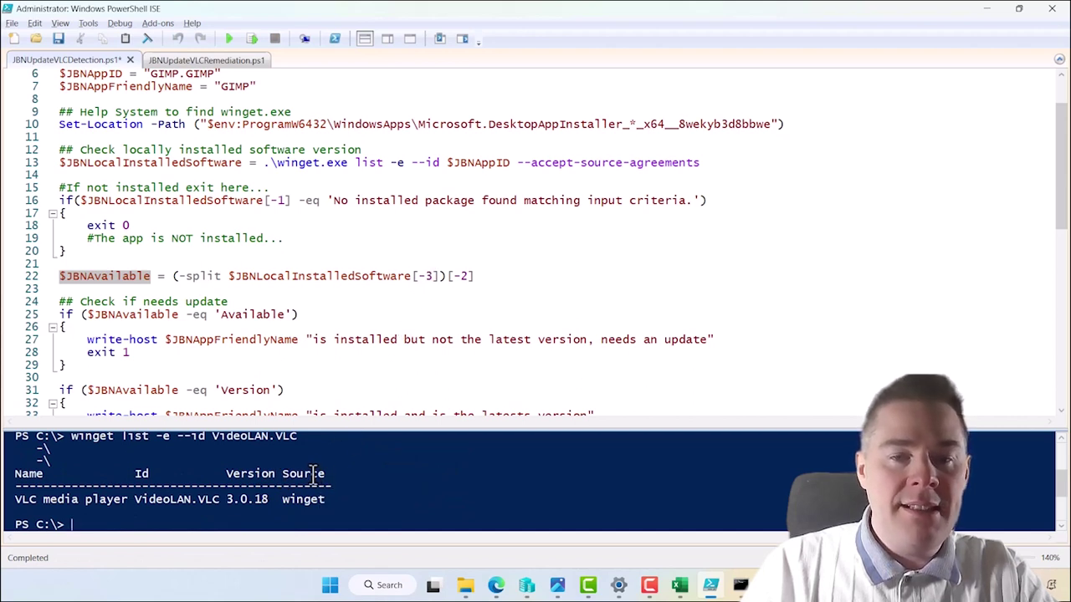
Compare the second-to-last heading of the VLC output with the one in the earlier Slack output.
double_click(248, 473)
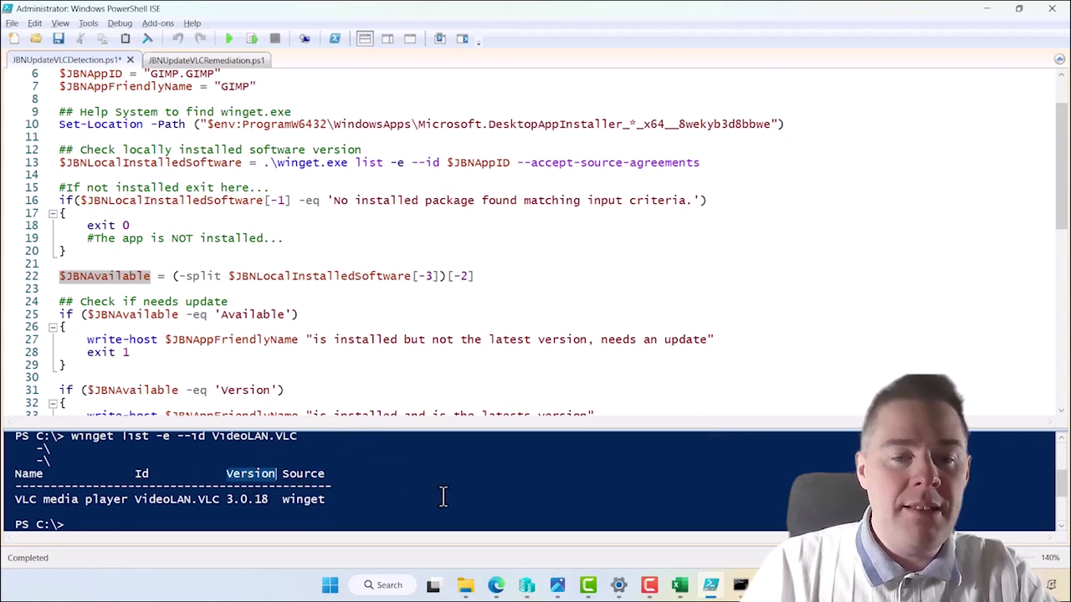
scroll(1061, 443, "up", 2)
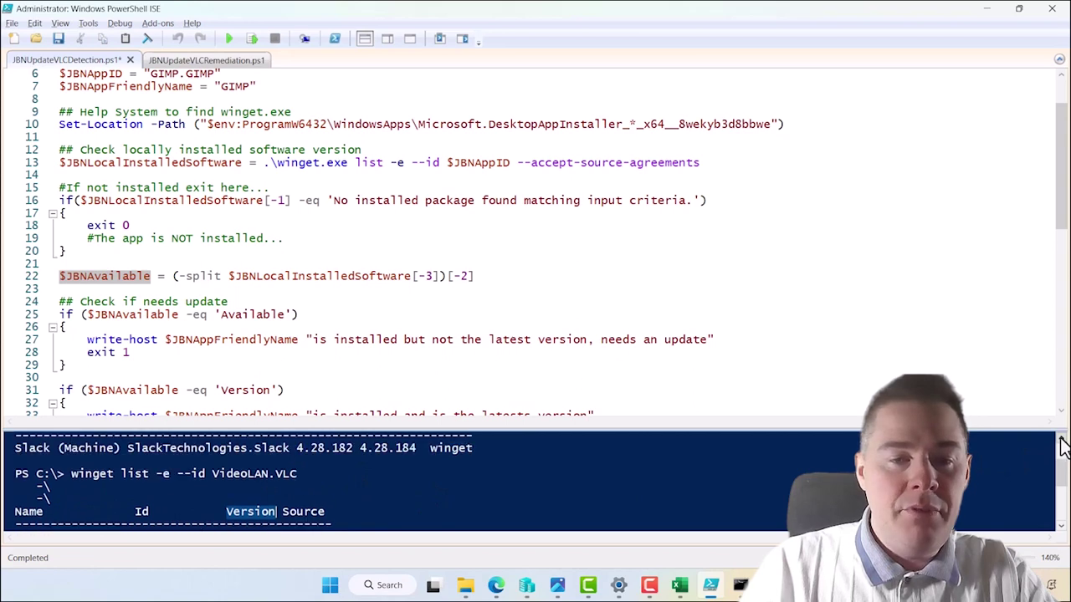
double_click(1061, 443)
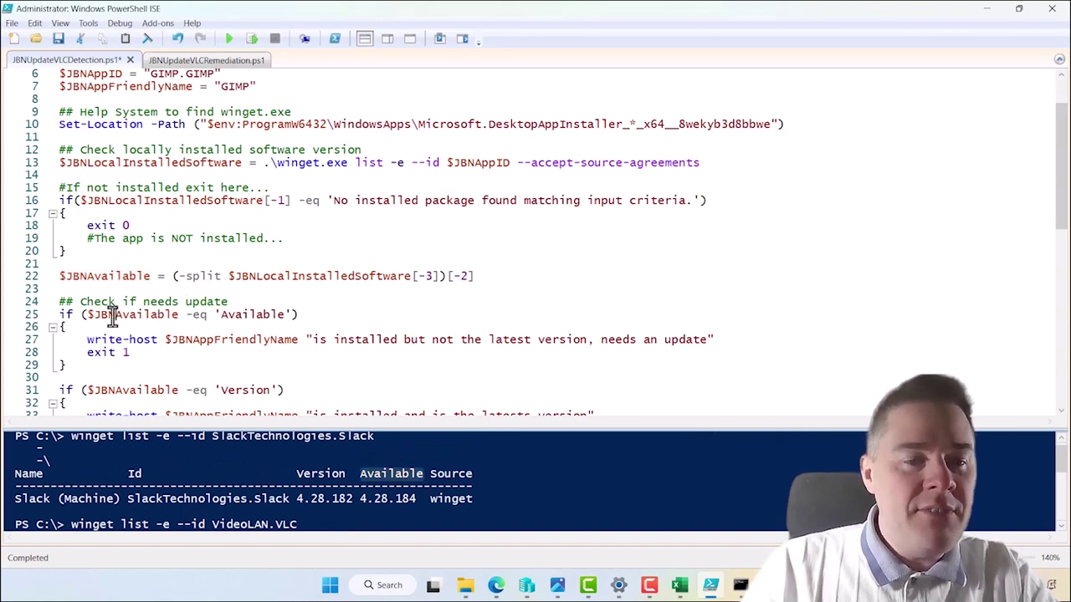
Examine the condition that compares $JBNAvailable with 'Available', including its exit 1 line.
double_click(112, 316)
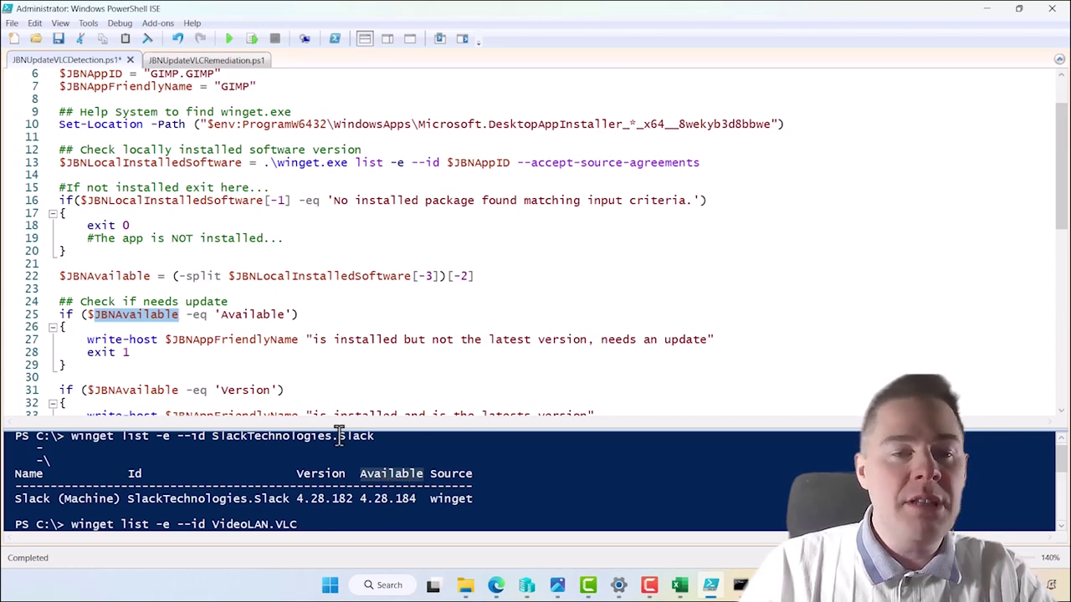
left_click_drag(141, 356, 89, 352)
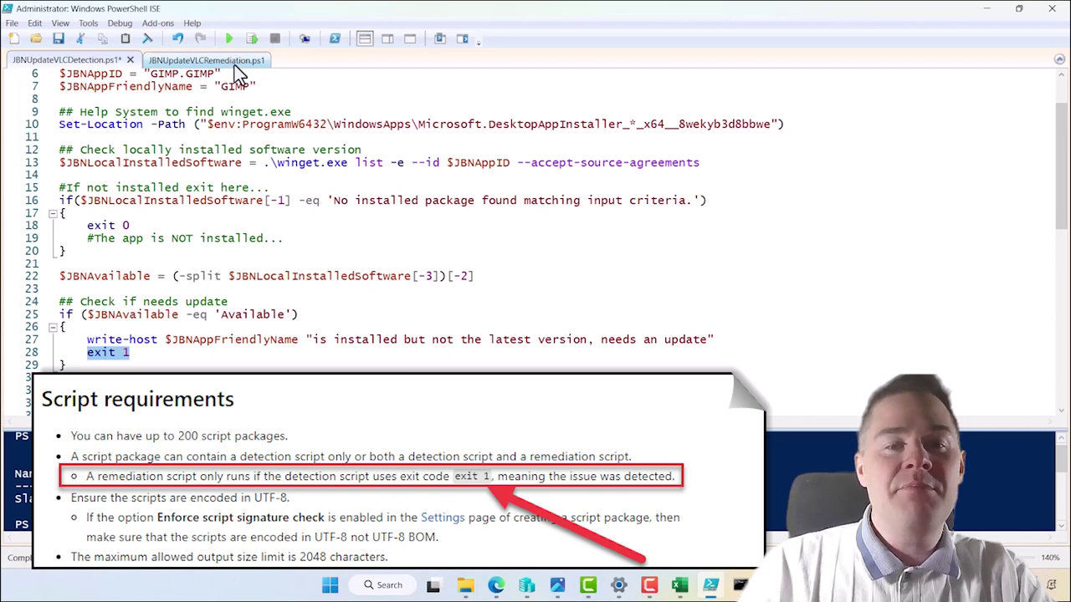
scroll(303, 353, "down", 1)
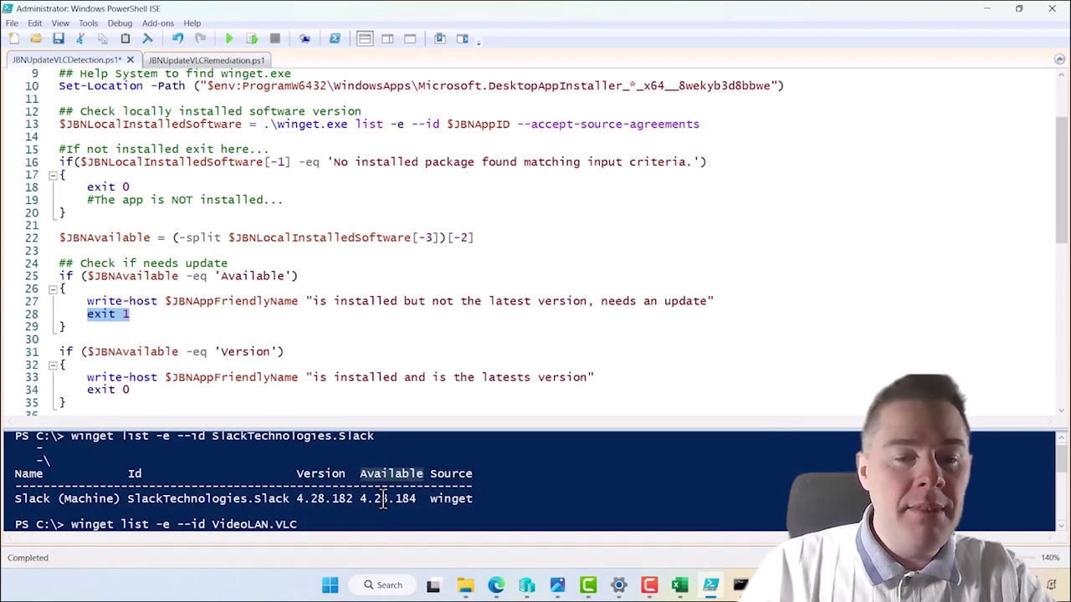
Compare the VLC output with the 'Version' condition's latest-version message, and review the remaining block for an empty $JBNAvailable.
key("Return")
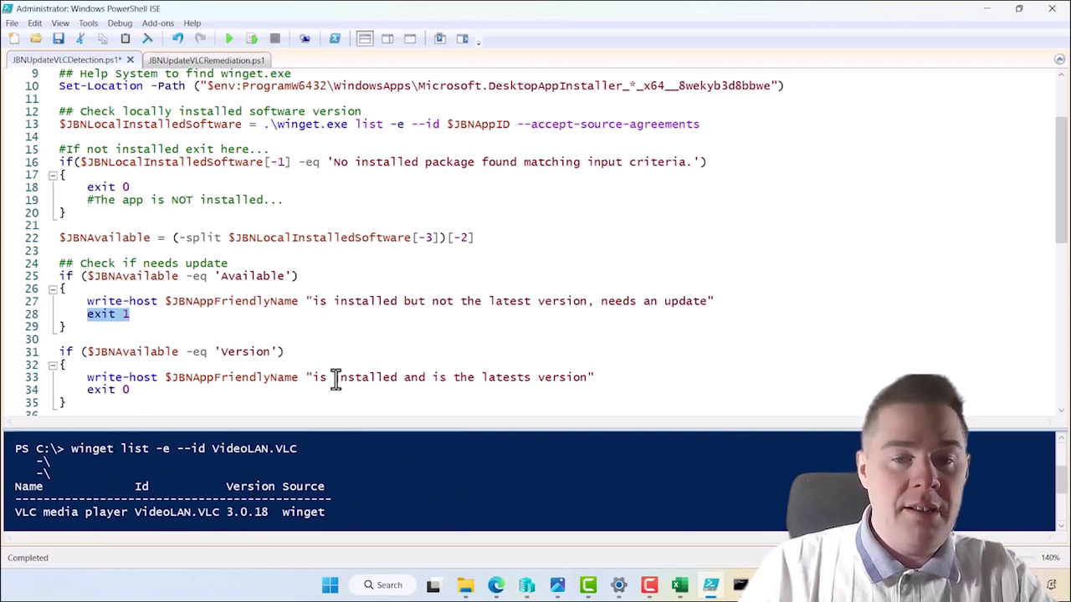
left_click(479, 377)
left_click_drag(481, 378, 502, 377)
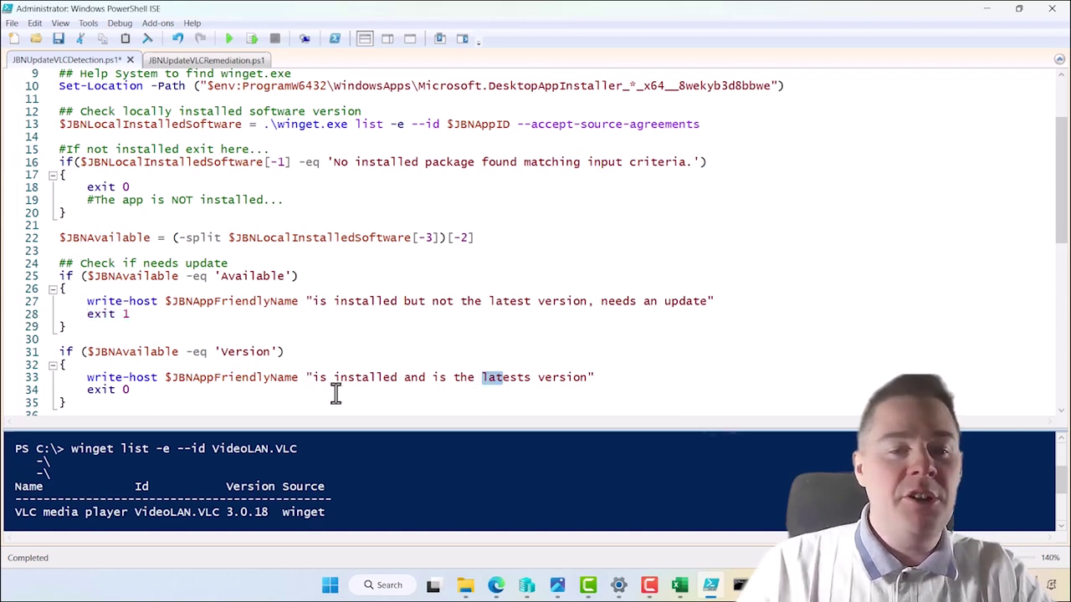
scroll(336, 393, "down", 1)
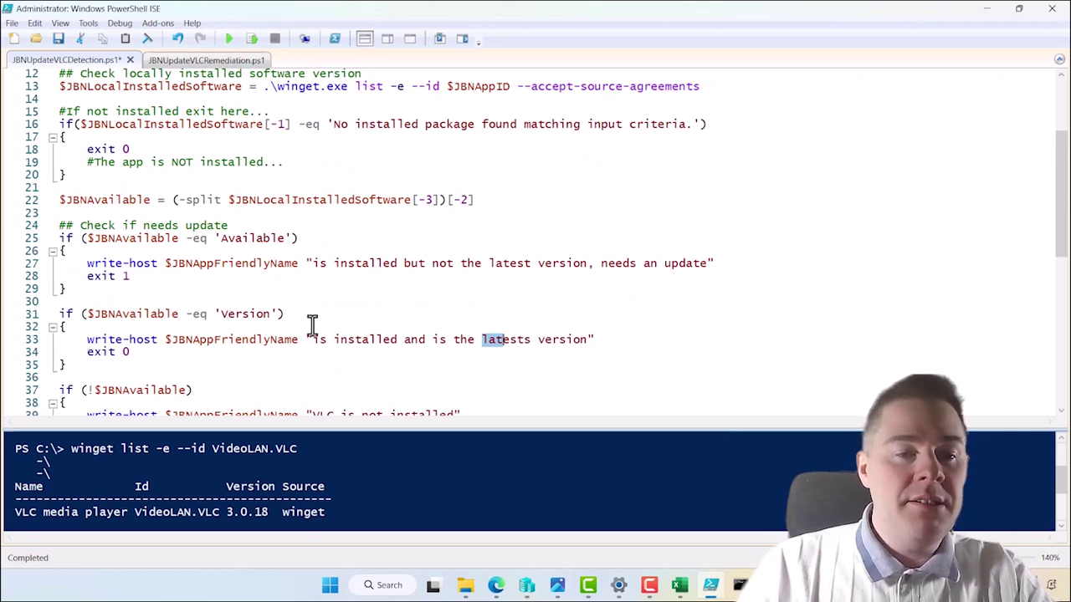
scroll(313, 325, "down", 2)
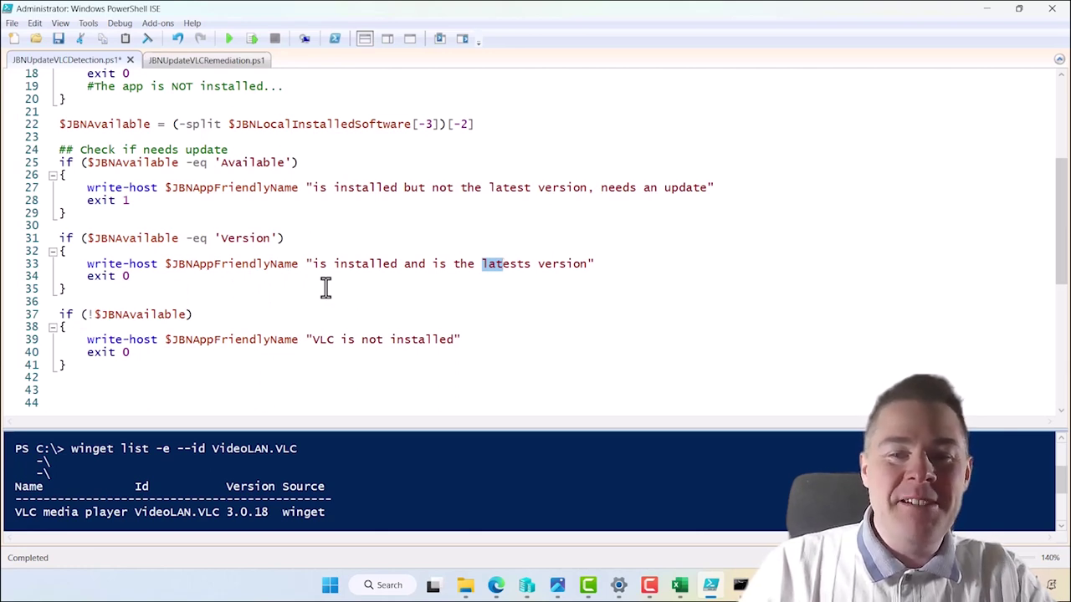
left_click(283, 212)
scroll(284, 213, "up", 6)
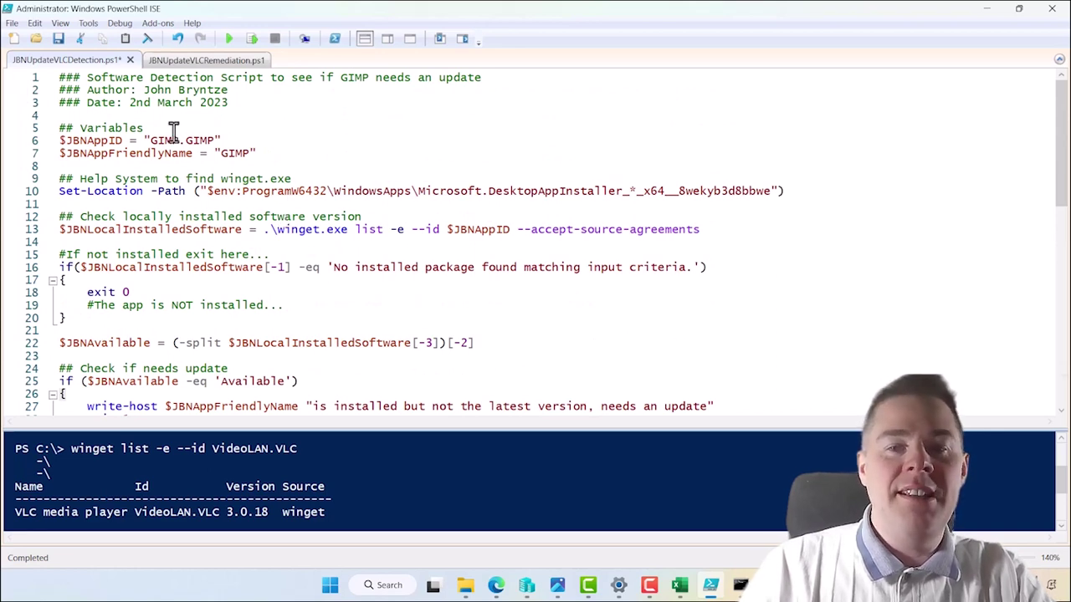
Save the detection script under the new name JBNUpdateGIMP.GIMPDetection.ps1 in the _PowerShell folder.
left_click(13, 24)
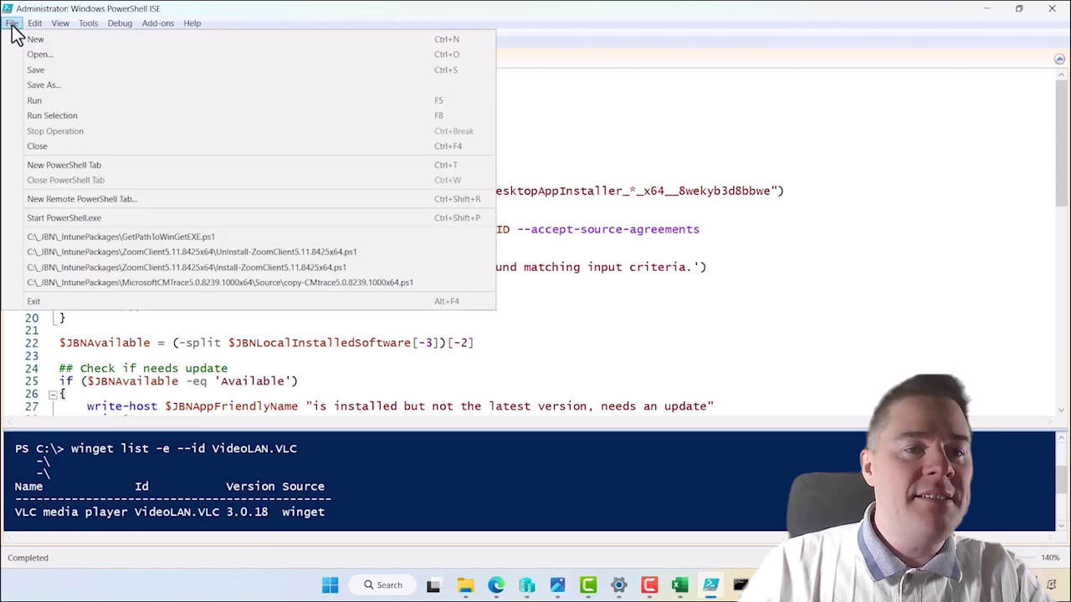
left_click(44, 86)
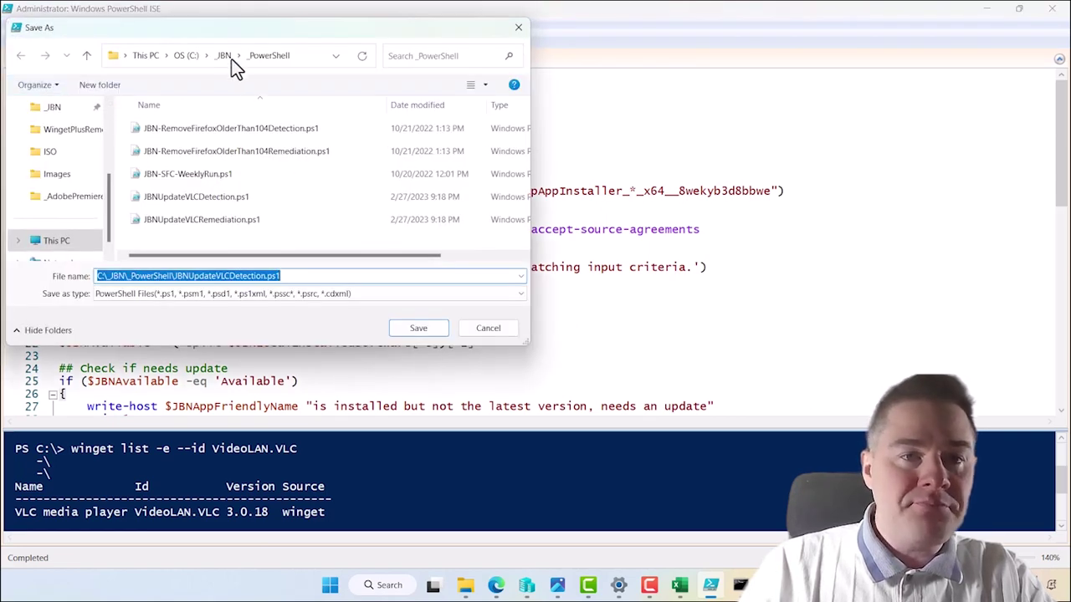
left_click_drag(219, 25, 323, 166)
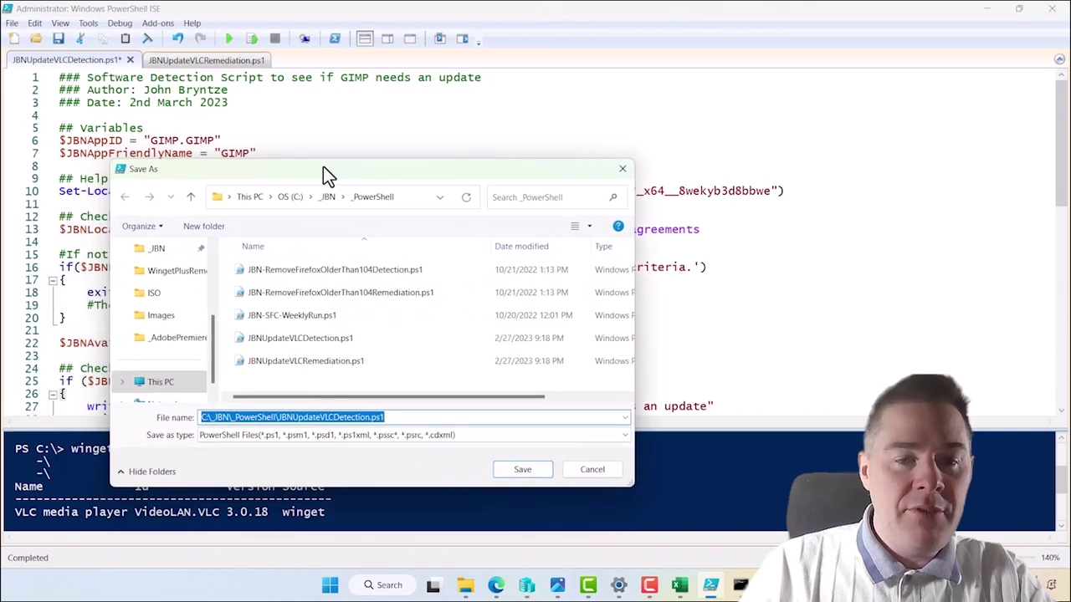
left_click(282, 416)
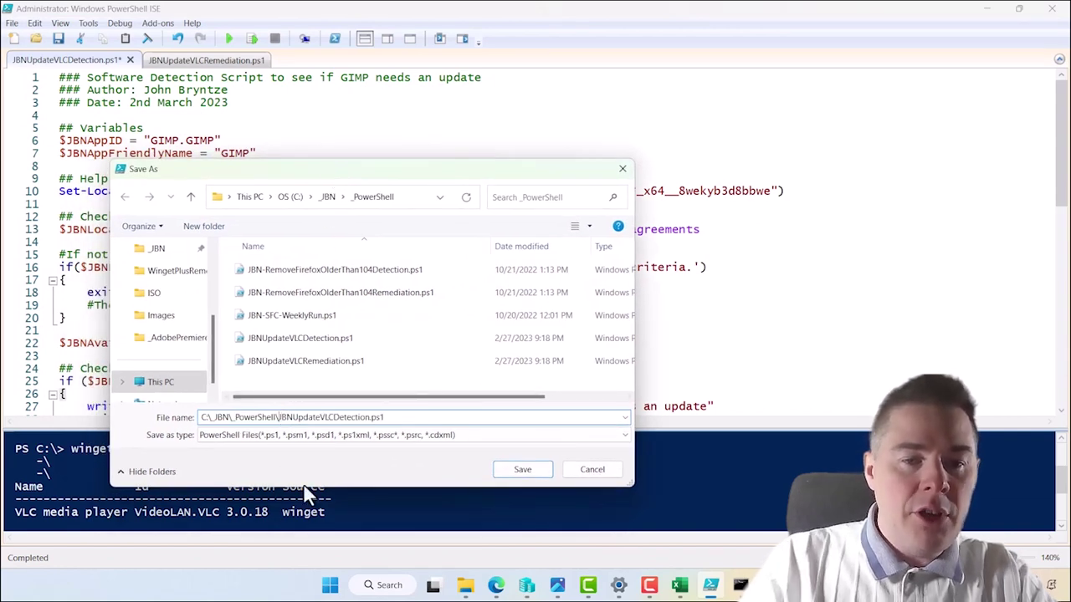
key("BackSpace")
key("BackSpace")
key("BackSpace")
key("BackSpace")
key("BackSpace")
key("BackSpace")
key("BackSpace")
key("BackSpace")
key("BackSpace")
key("BackSpace")
key("BackSpace")
key("BackSpace")
key("BackSpace")
key("BackSpace")
key("BackSpace")
key("BackSpace")
key("BackSpace")
key("BackSpace")
key("BackSpace")
key("BackSpace")
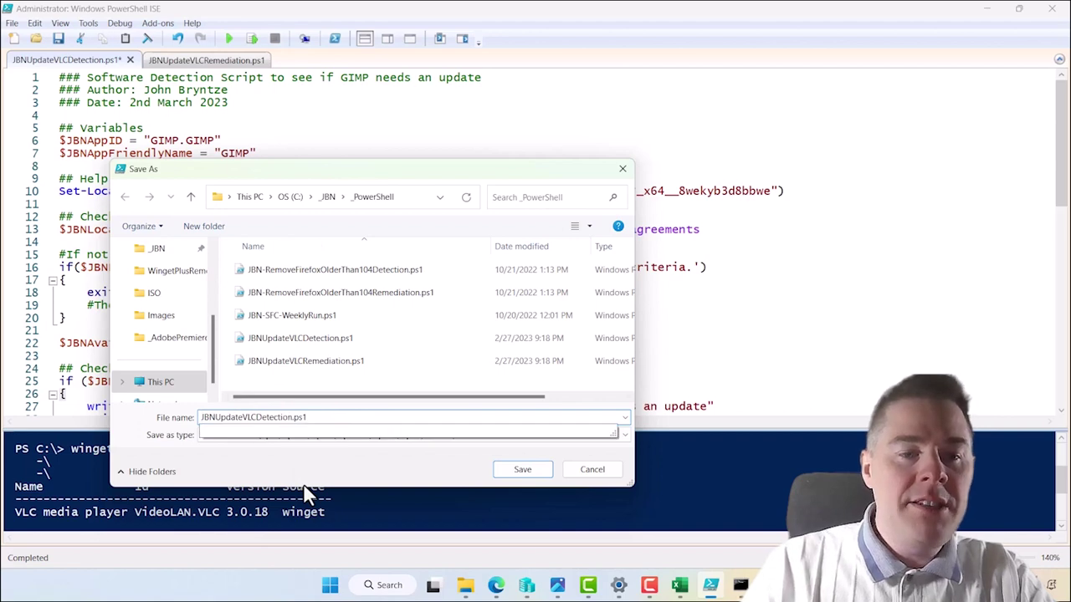
key("BackSpace")
key("BackSpace")
key("BackSpace")
type("GIMP.GIMP")
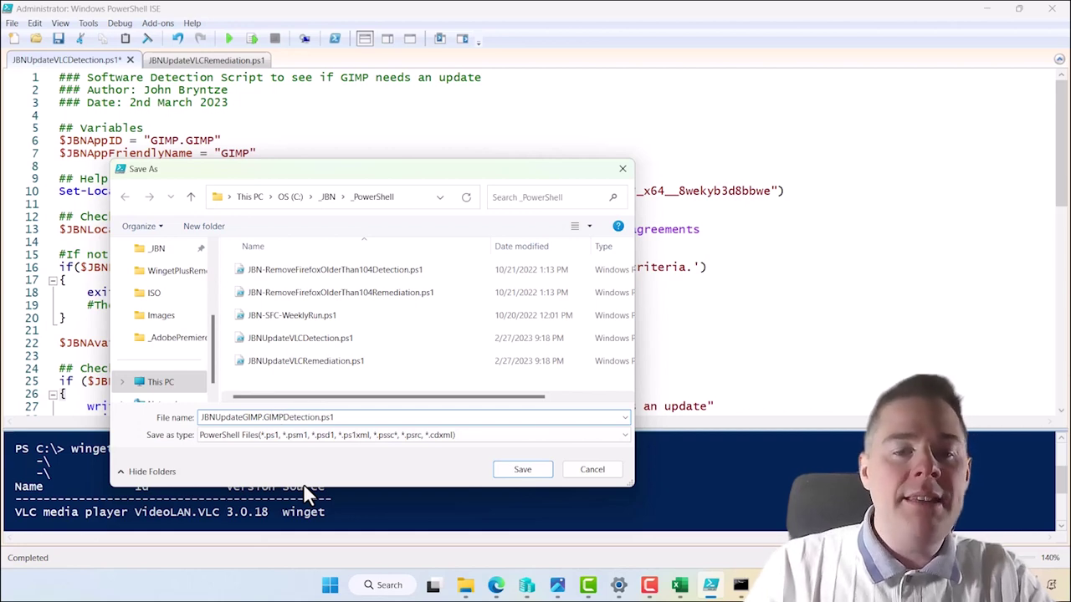
key("Return")
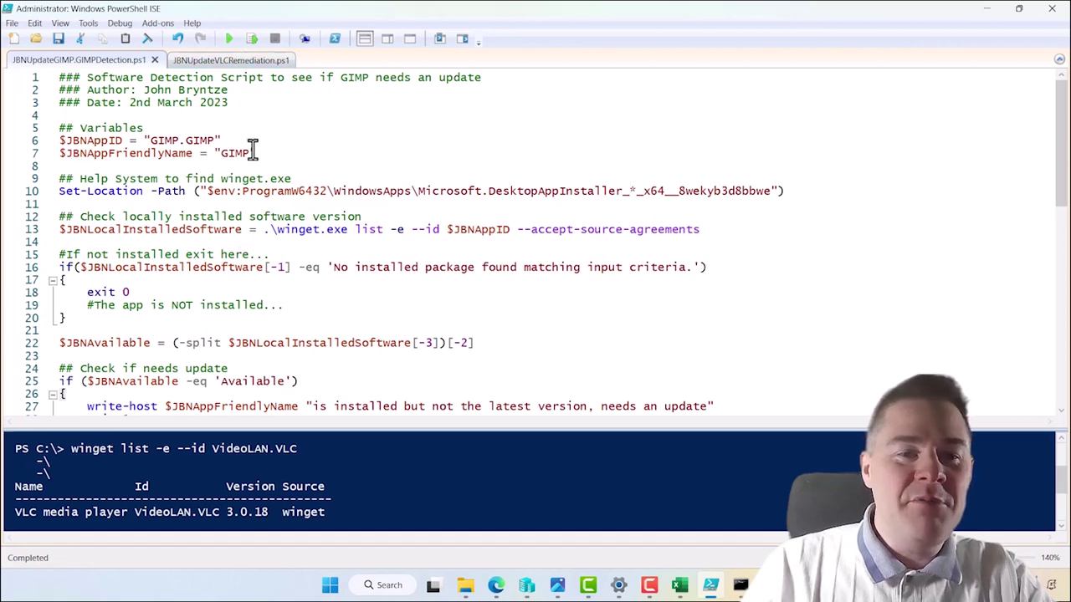
In the VLC remediation script, set the header date to 2nd March 2023 and the $JBNAppID variable to "GIMP.GIMP".
left_click(220, 63)
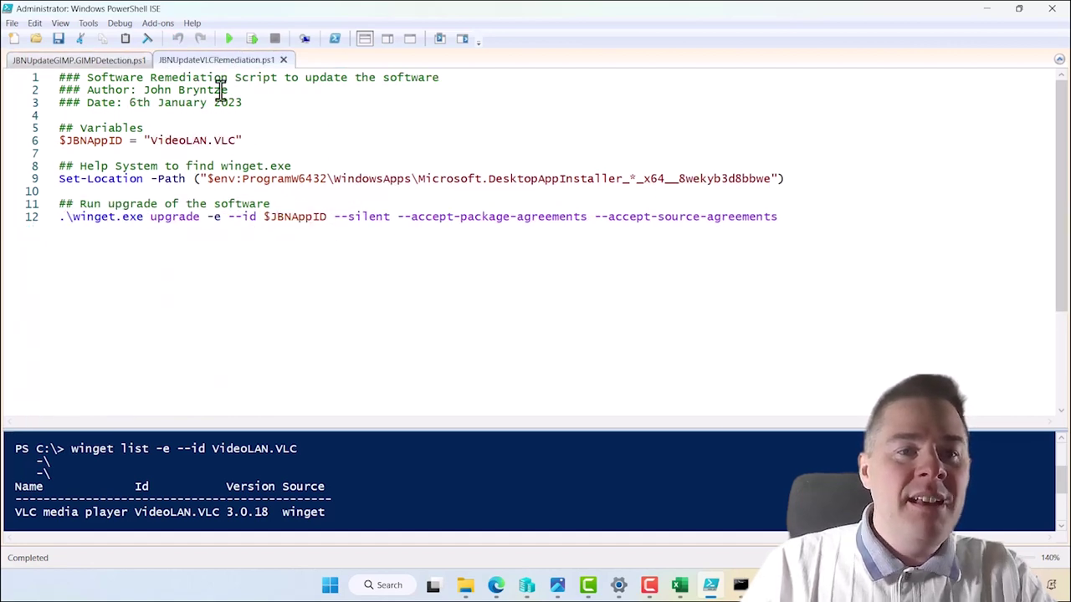
left_click(144, 107)
key("BackSpace")
key("BackSpace")
key("BackSpace")
type("2nd")
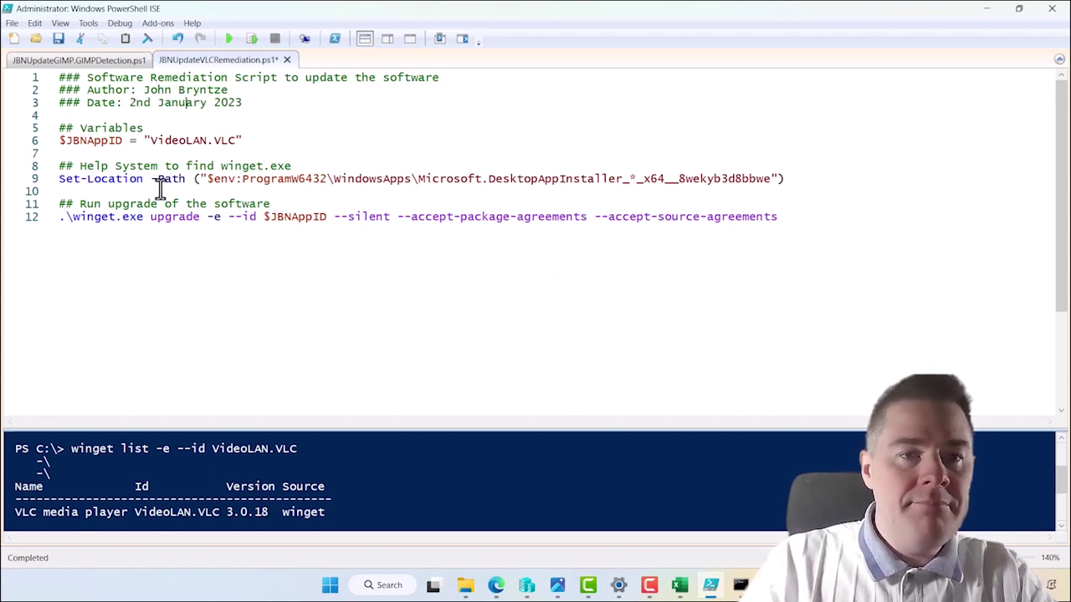
key("BackSpace")
key("BackSpace")
key("BackSpace")
key("BackSpace")
key("BackSpace")
key("BackSpace")
key("BackSpace")
type("MArch")
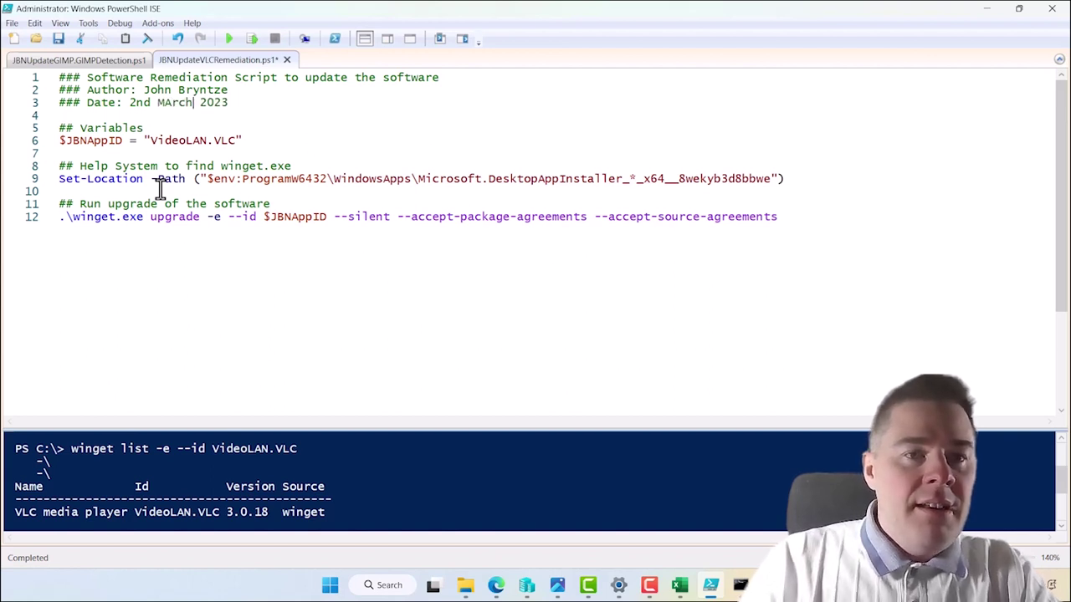
key("BackSpace")
type("a")
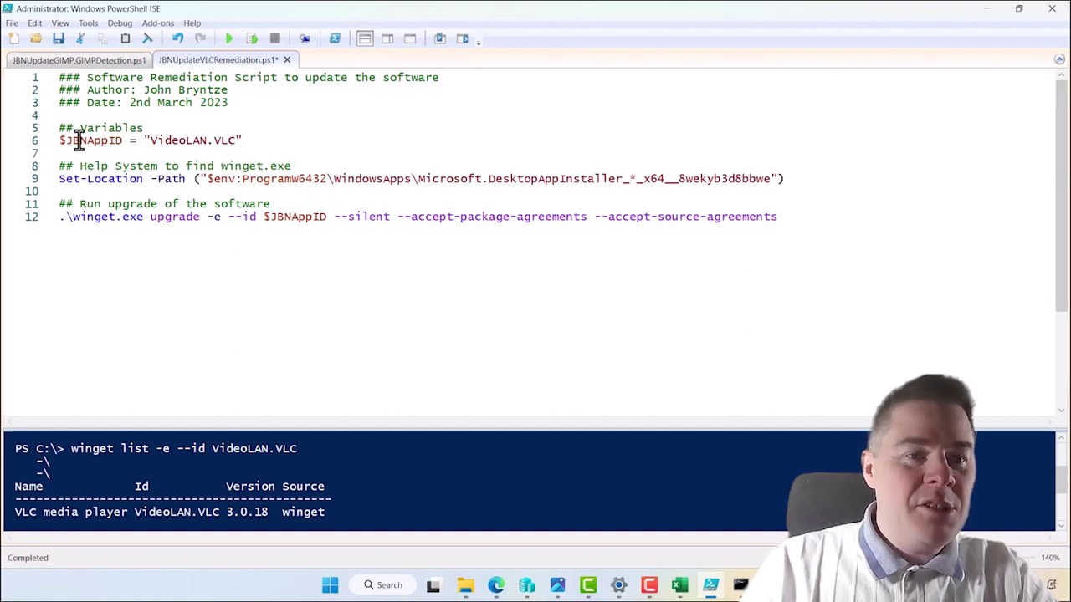
left_click(235, 141)
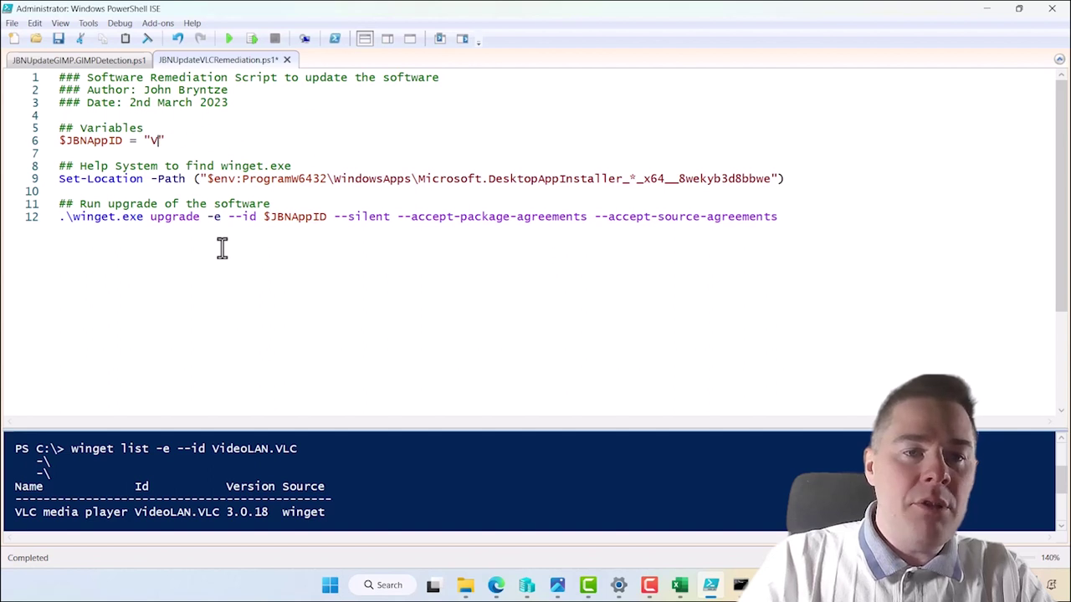
type("GIMP.GIMP")
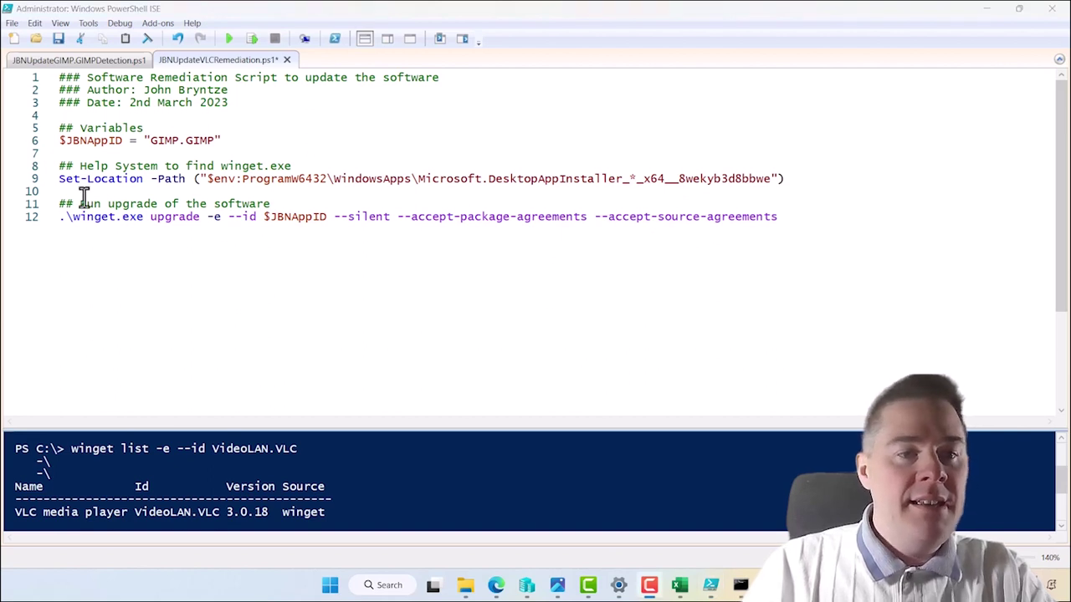
Examine the remediation script's Set-Location path and the winget.exe upgrade line with its -e, --id $JBNAppID, --silent and agreement options.
left_click_drag(61, 179, 411, 181)
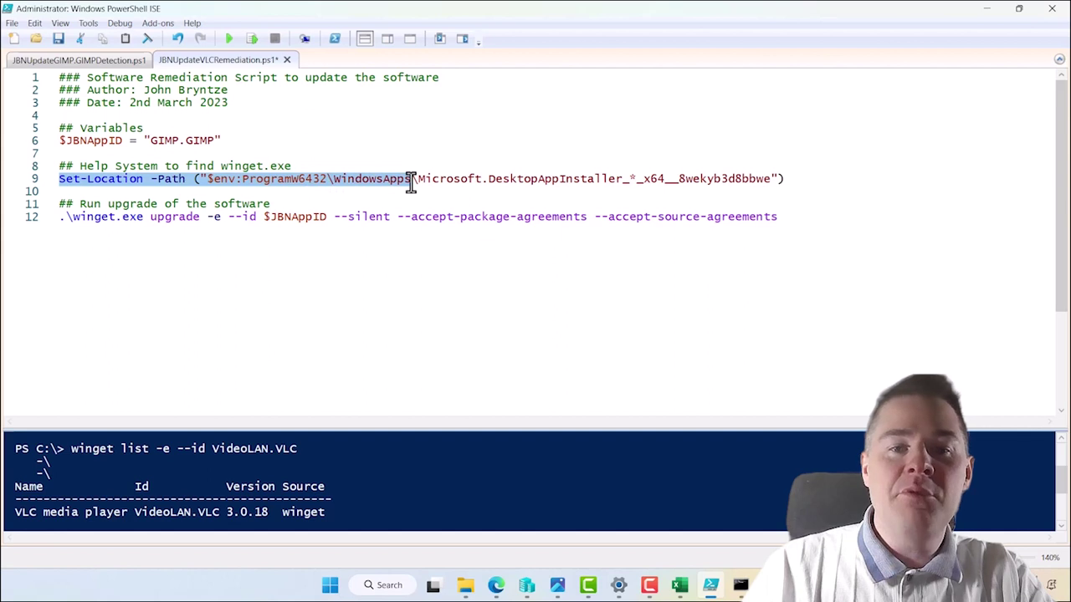
left_click(481, 178)
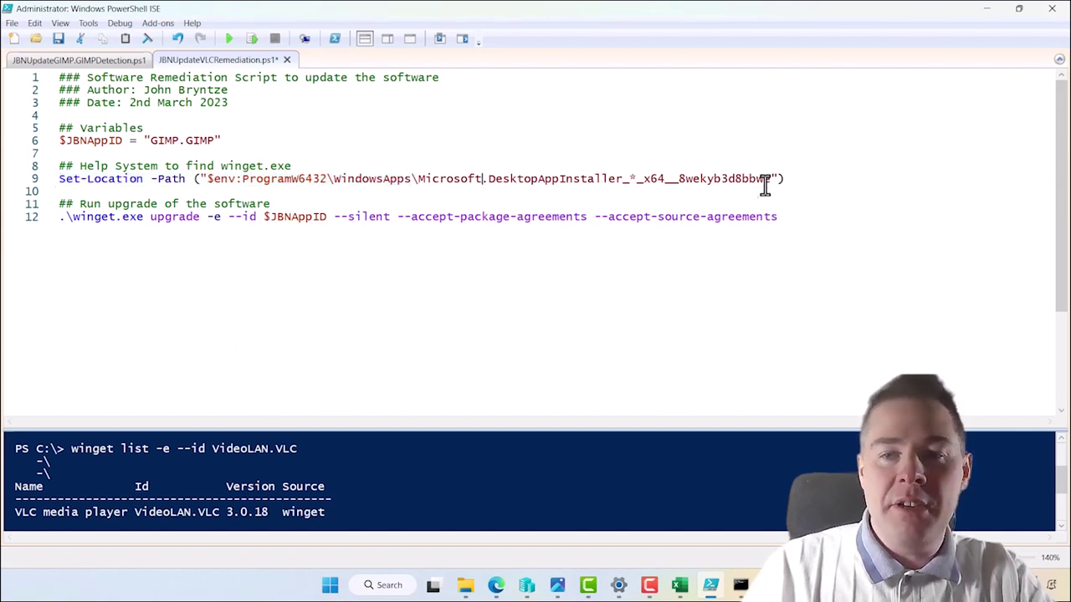
left_click_drag(73, 218, 142, 218)
left_click(176, 217)
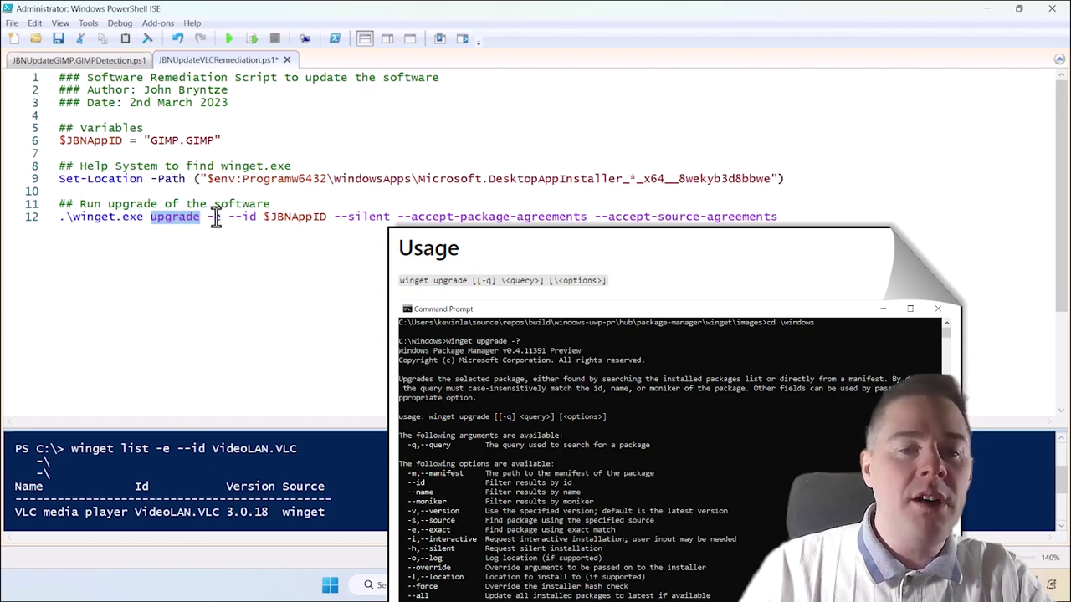
left_click(214, 216)
left_click(251, 217)
double_click(274, 217)
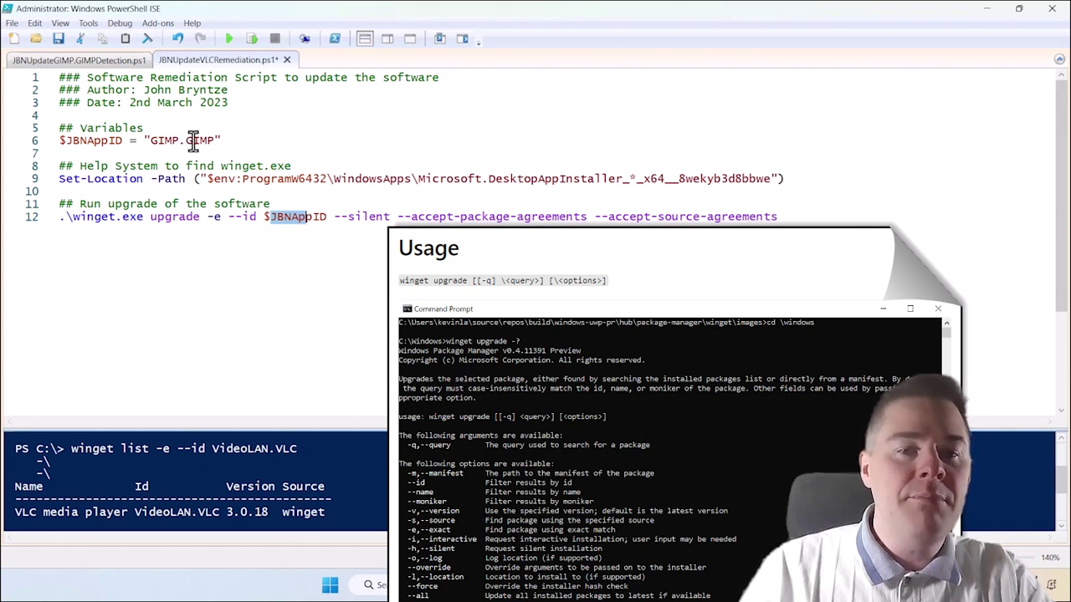
left_click_drag(334, 217, 389, 217)
left_click(402, 217)
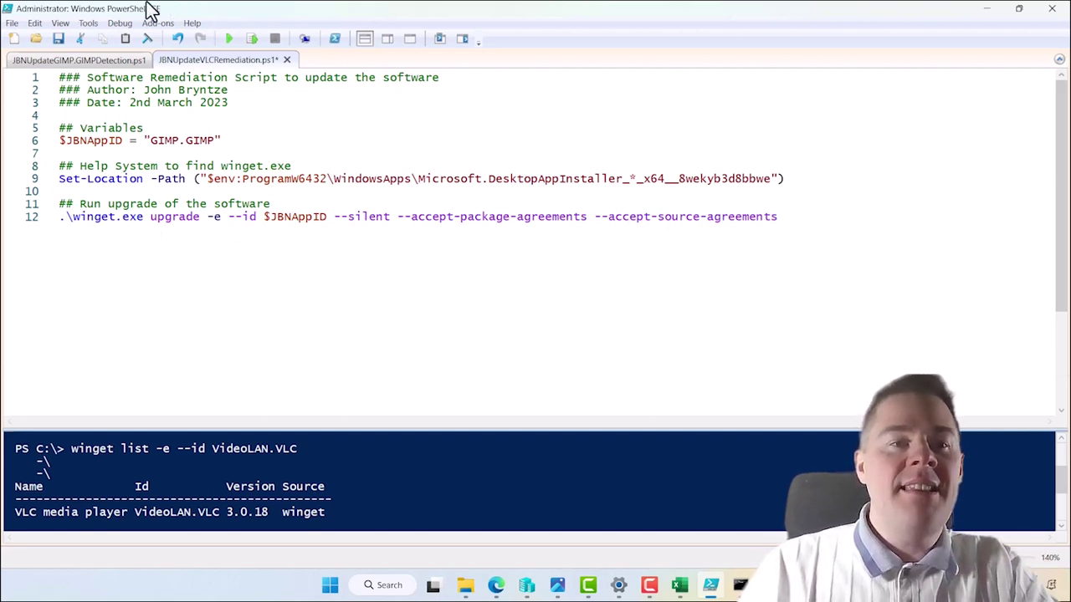
Review the GIMP detection script's update checks down to the message in the 'Version' condition.
left_click(75, 62)
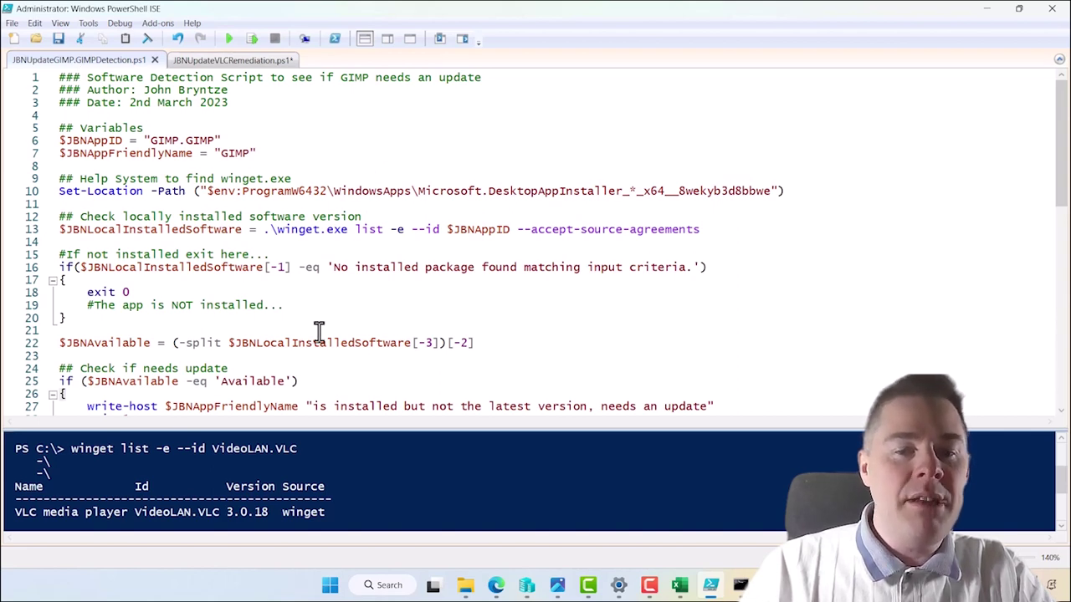
scroll(319, 332, "down", 1)
scroll(318, 332, "down", 2)
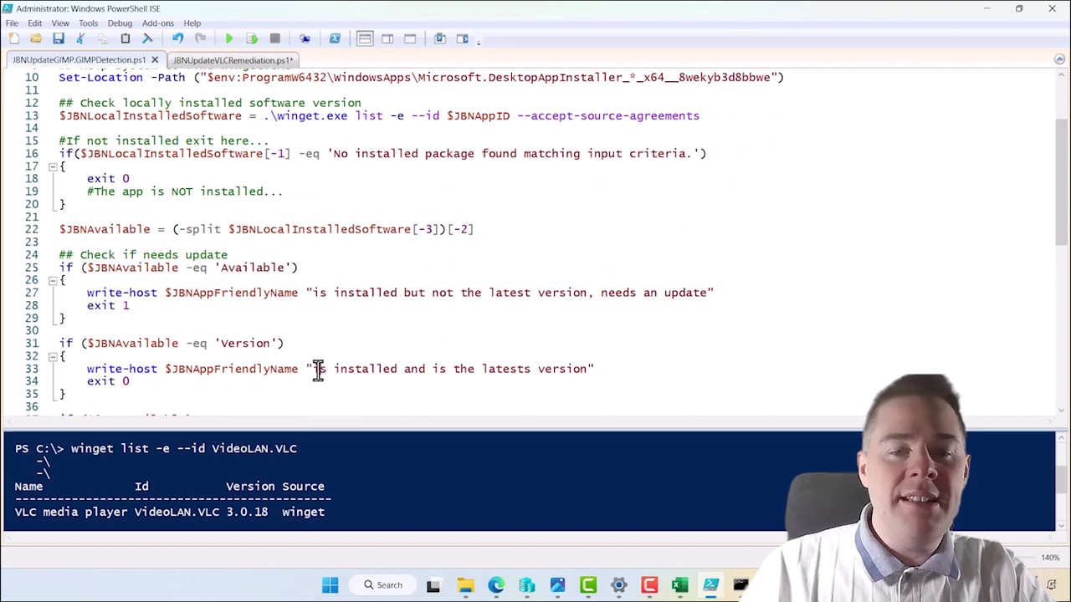
left_click_drag(318, 373, 356, 371)
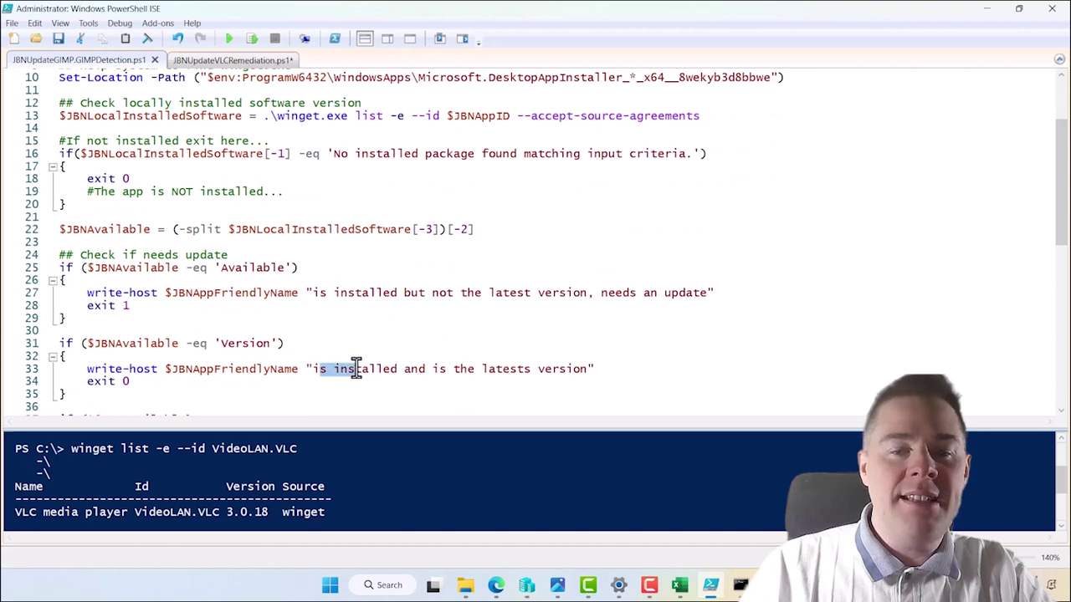
Save the remediation script under the new name JBNUpdateGIMP.GIMPRemediation.ps1 in the _PowerShell folder.
left_click(202, 60)
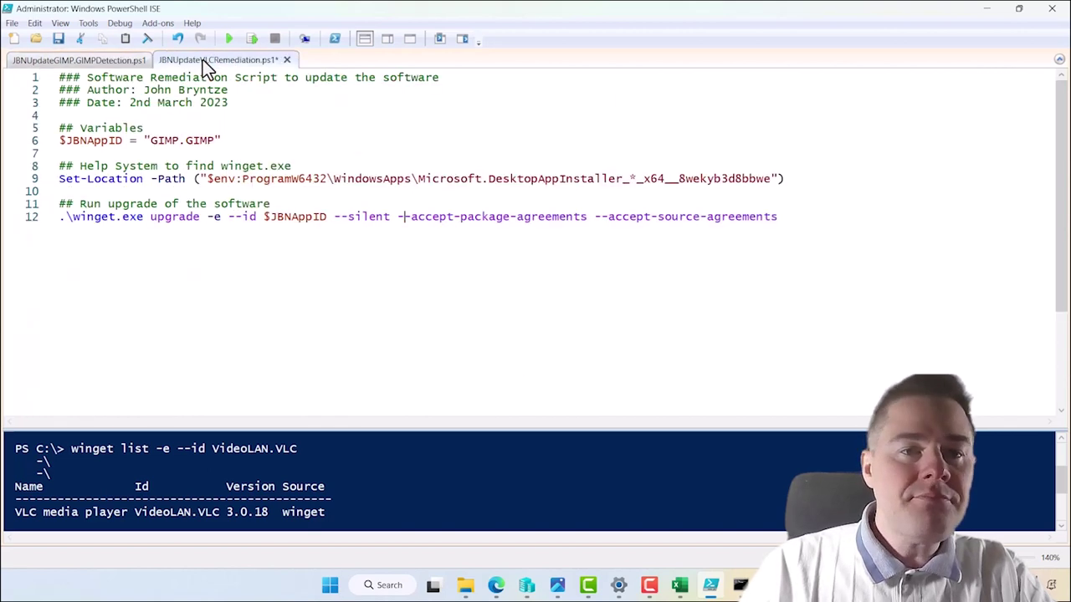
left_click(11, 25)
left_click(45, 88)
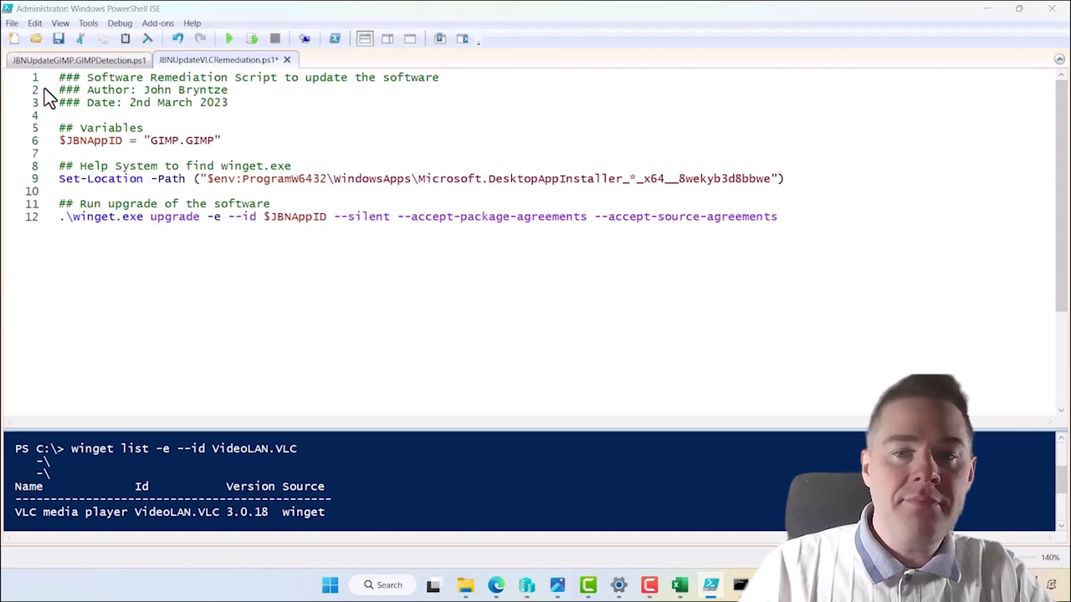
left_click(329, 417)
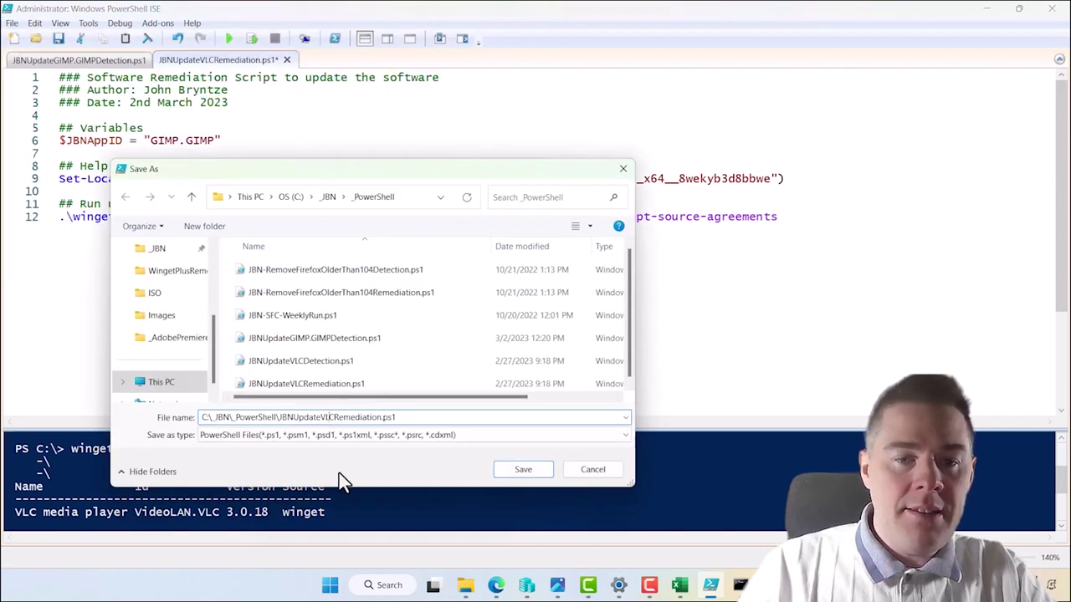
key("ctrl+Left")
key("BackSpace")
key("BackSpace")
key("BackSpace")
key("BackSpace")
key("BackSpace")
key("BackSpace")
key("BackSpace")
key("BackSpace")
key("BackSpace")
key("BackSpace")
key("BackSpace")
key("BackSpace")
key("BackSpace")
key("BackSpace")
key("BackSpace")
key("BackSpace")
key("BackSpace")
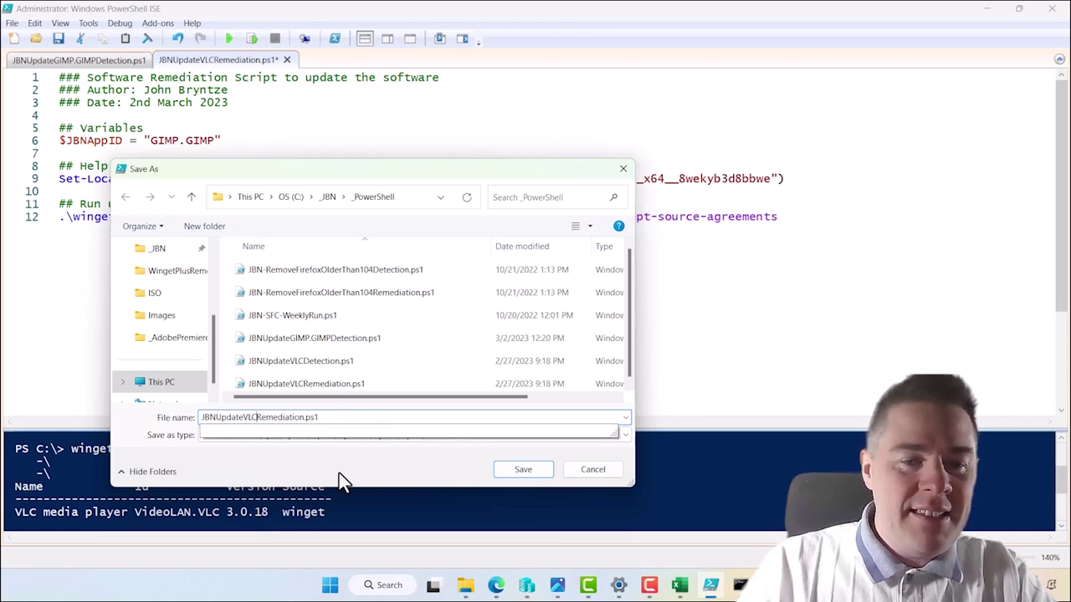
key("Delete")
key("BackSpace")
key("BackSpace")
type("GIMP.GI")
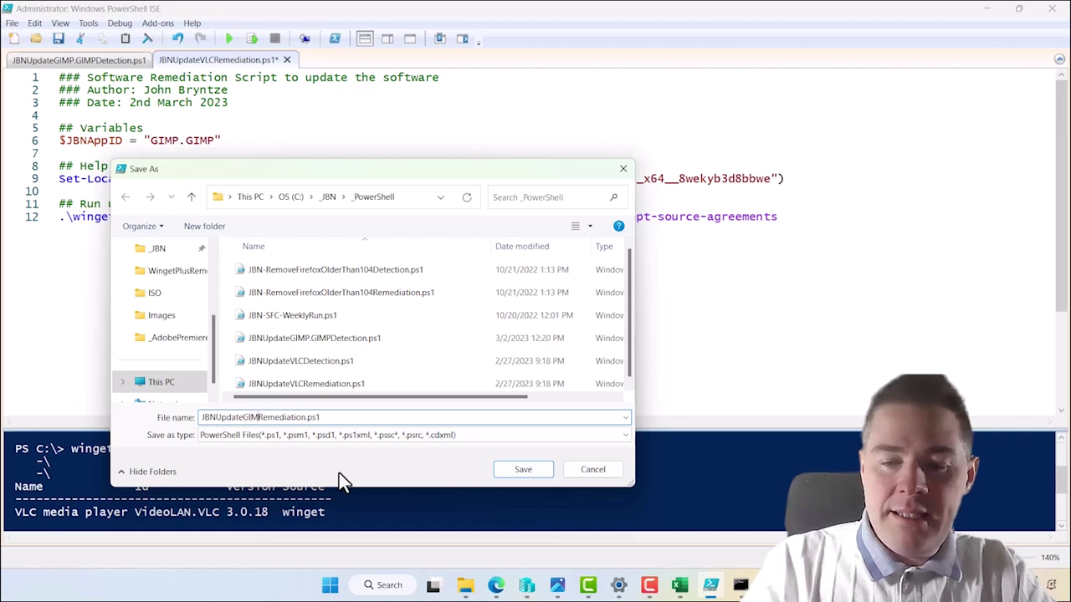
type("MP")
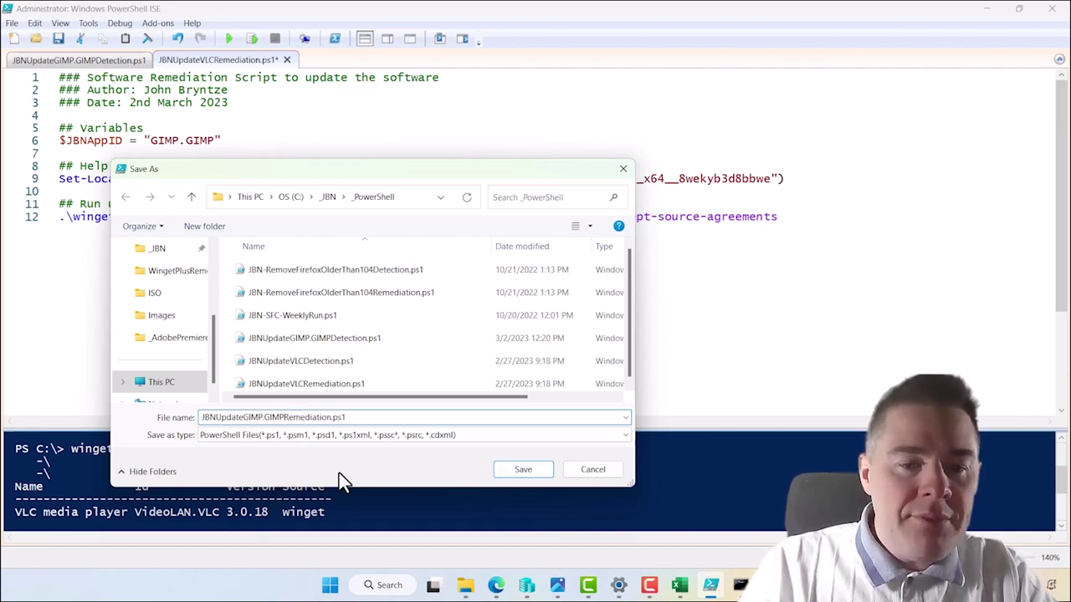
key("Return")
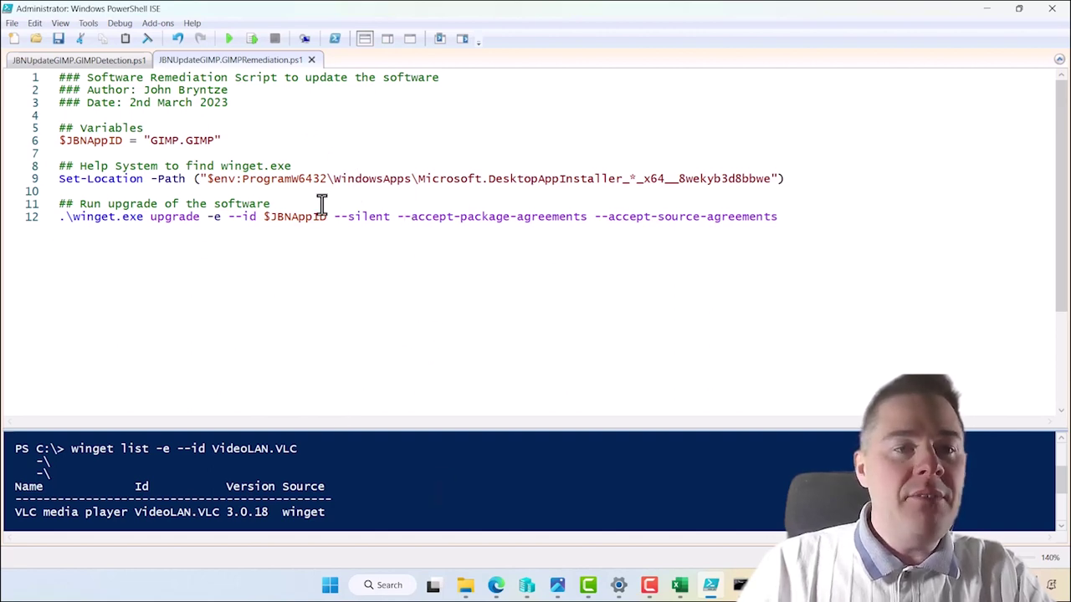
Switch to the Intune admin center in Edge and open the Proactive remediations report under Endpoint analytics.
left_click(496, 585)
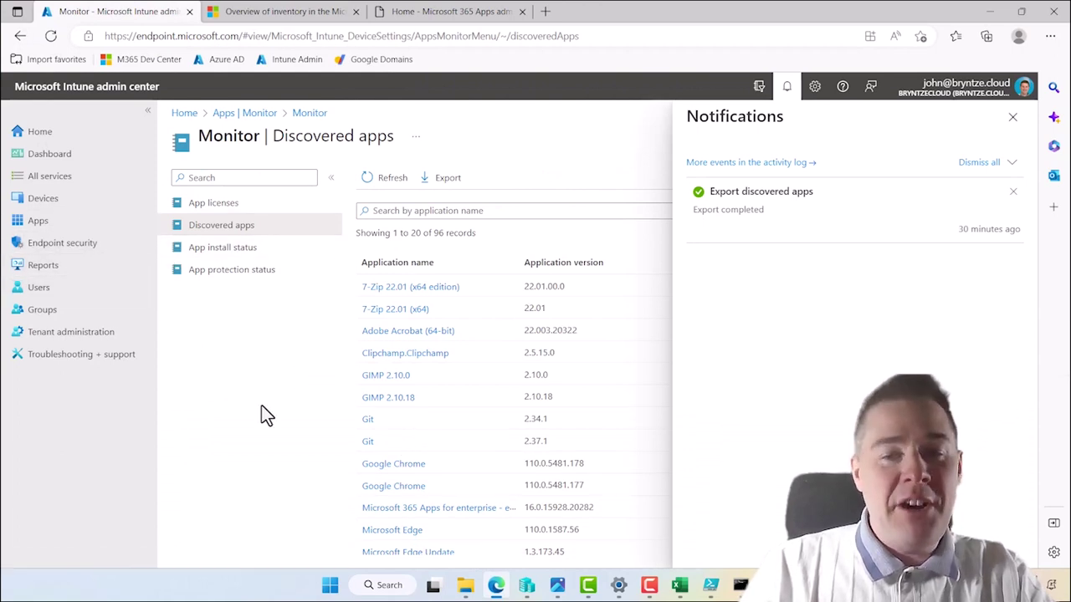
left_click(1012, 118)
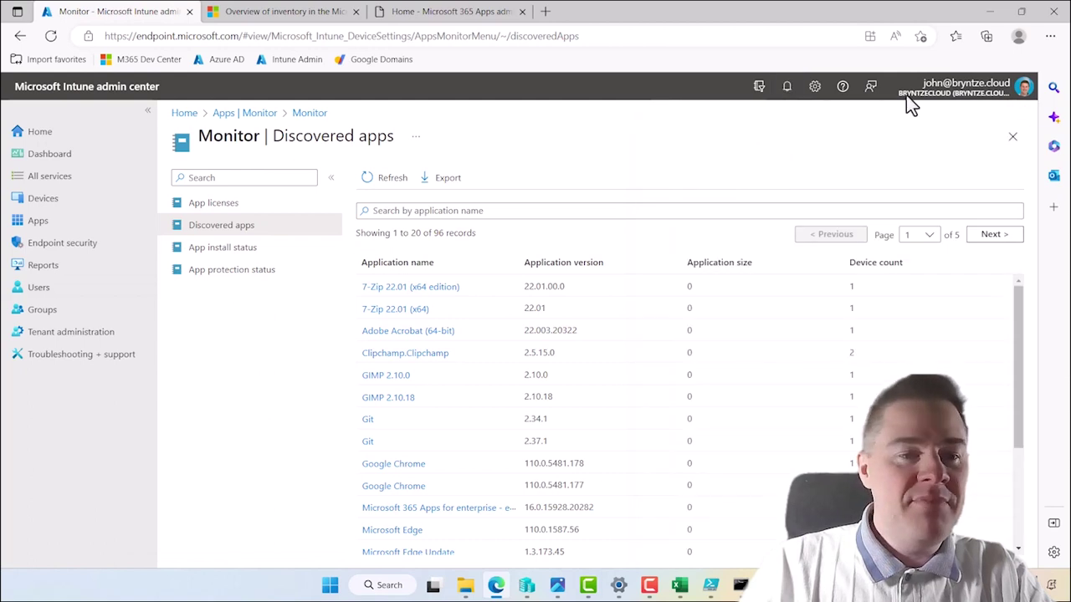
left_click(44, 272)
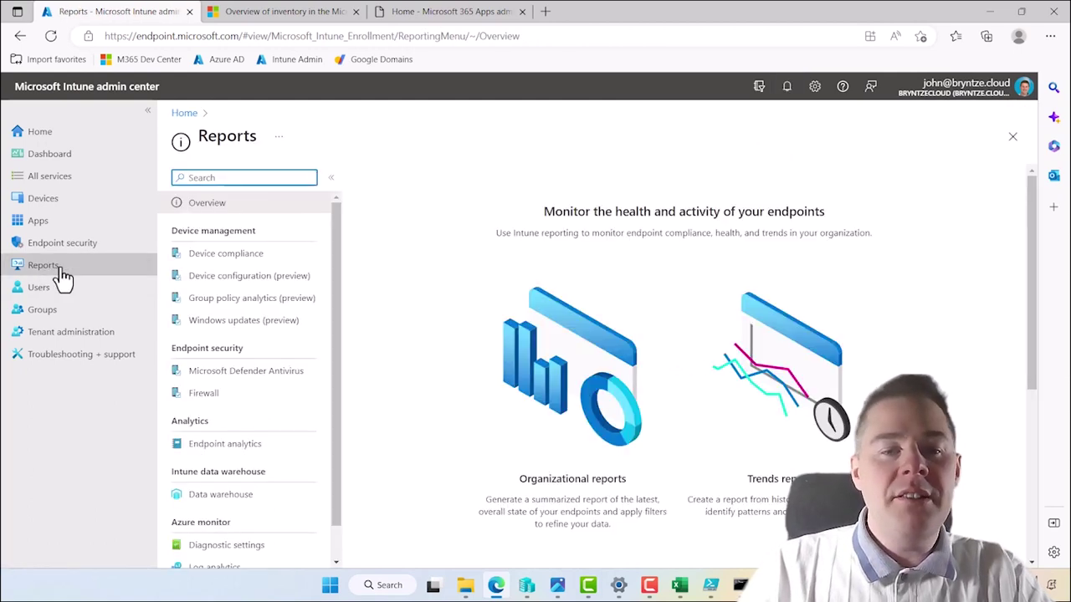
left_click(216, 456)
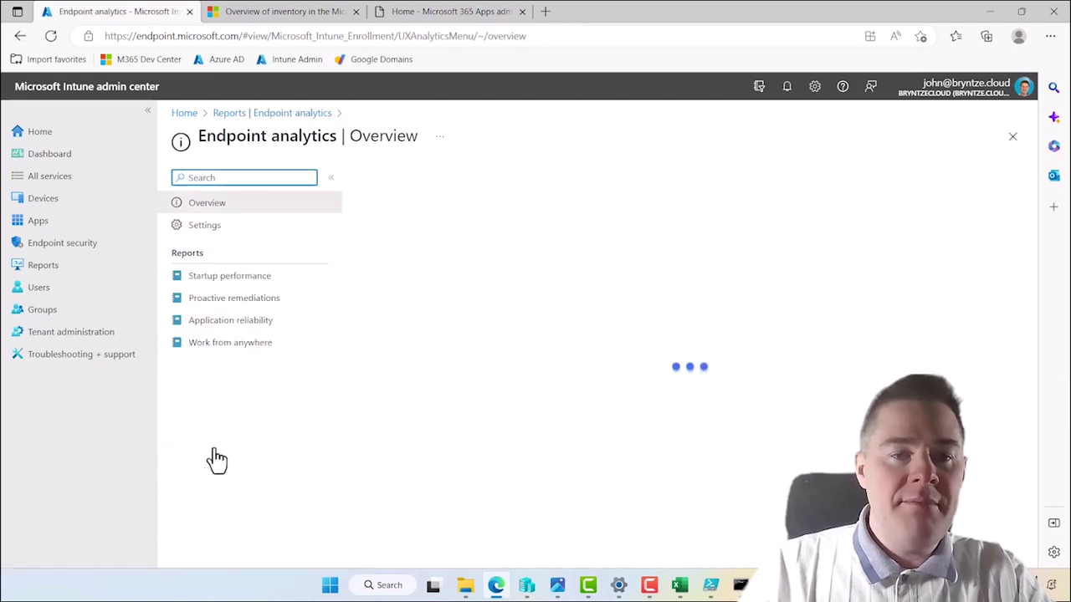
left_click(250, 308)
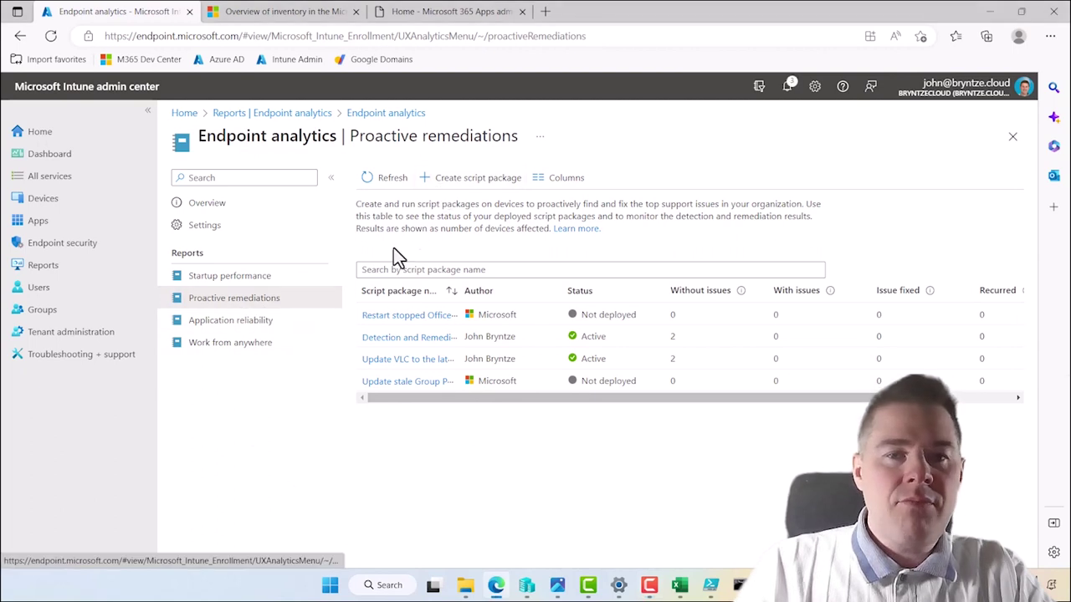
Start a script package named "Update GIMP to the latest version" with the description "Update GIMP with help of winget.exe".
left_click(459, 180)
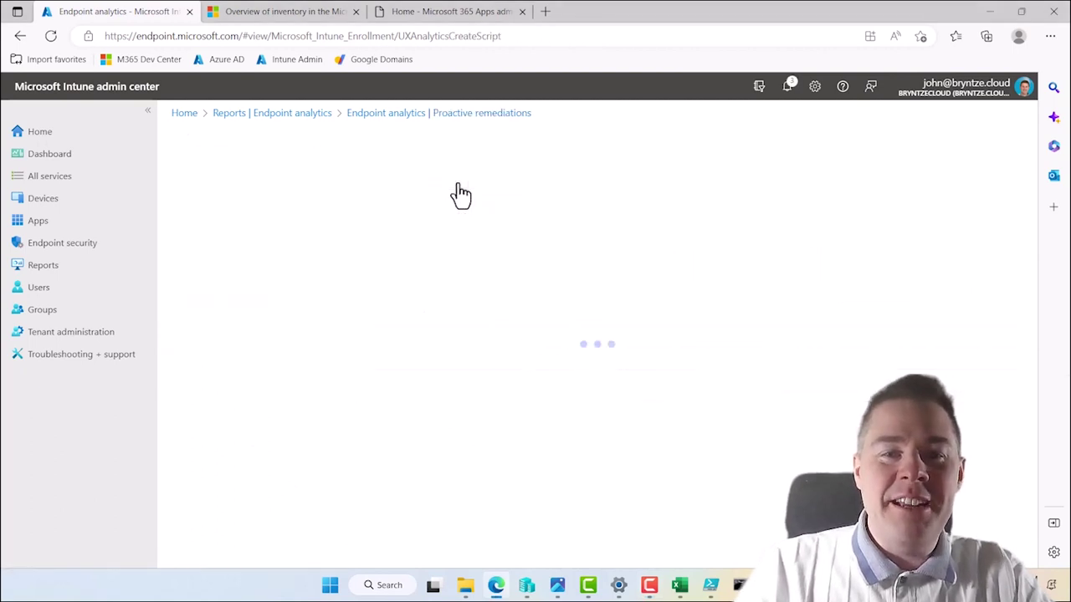
left_click(394, 247)
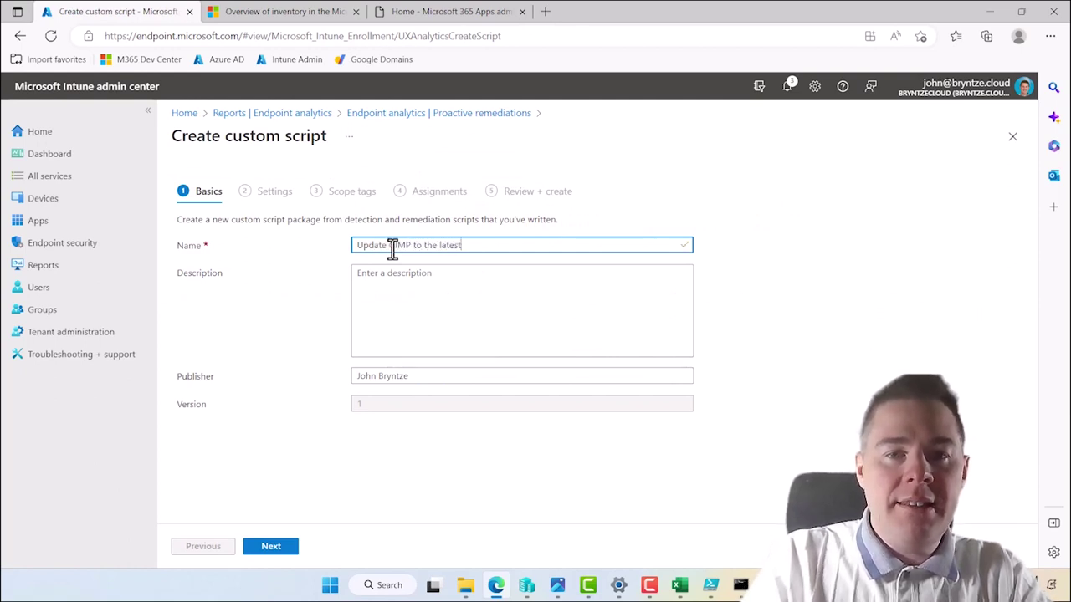
key("Tab")
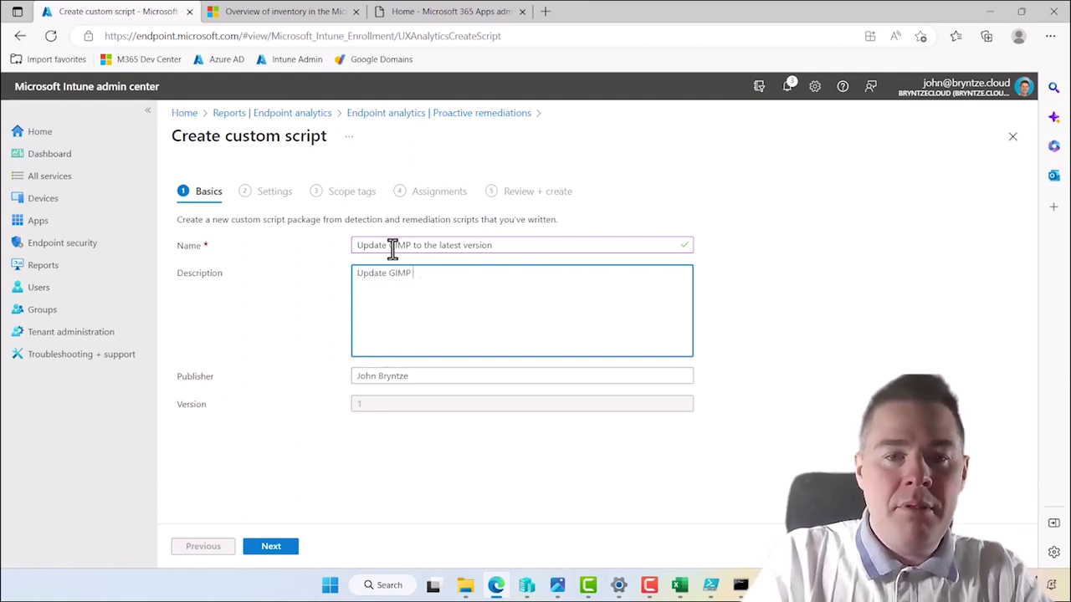
type("Update GIMP with help of winget.exe")
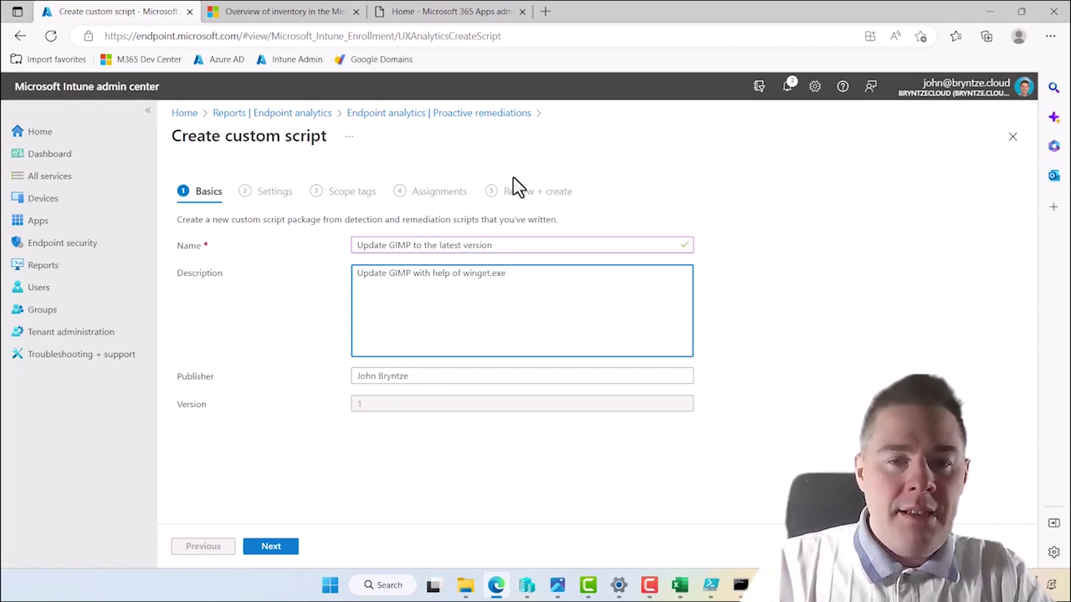
left_click(270, 546)
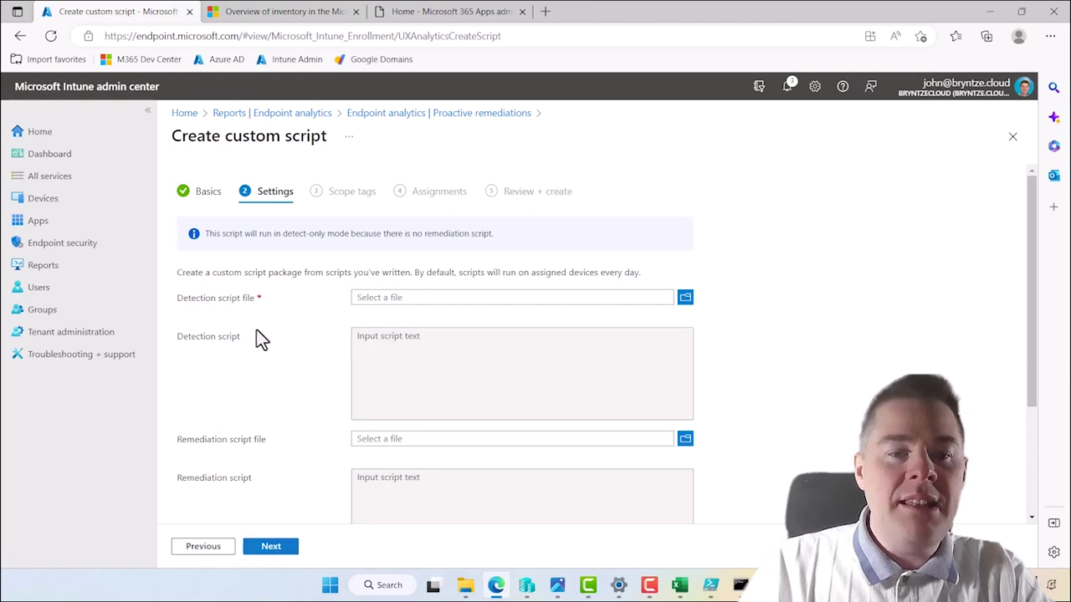
Load JBNUpdateGIMP.GIMPDetection.ps1 as the detection script file and review its installation and update checks.
left_click(686, 301)
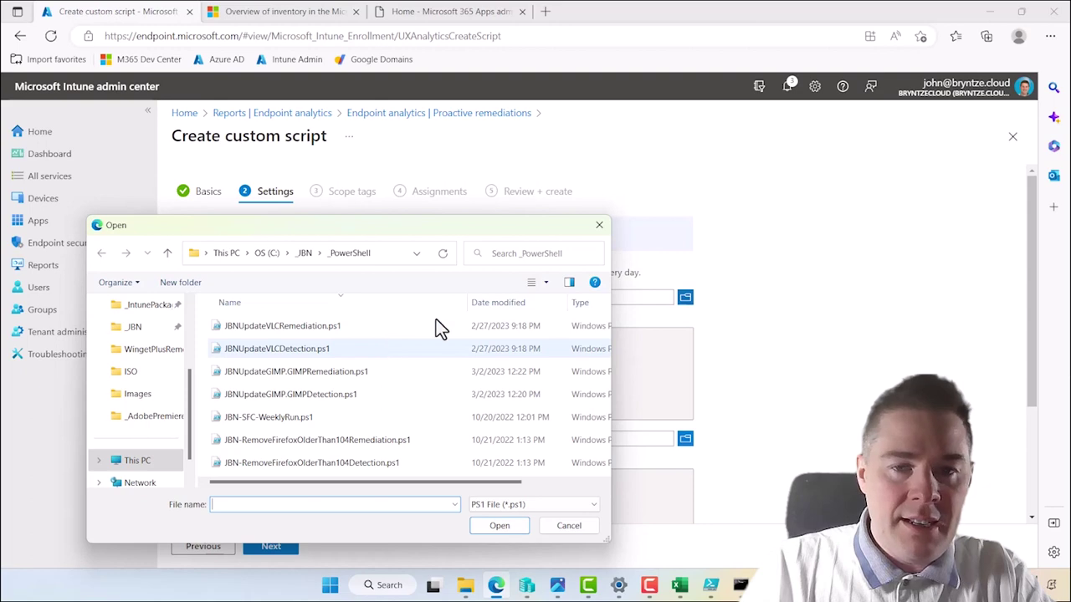
left_click(487, 305)
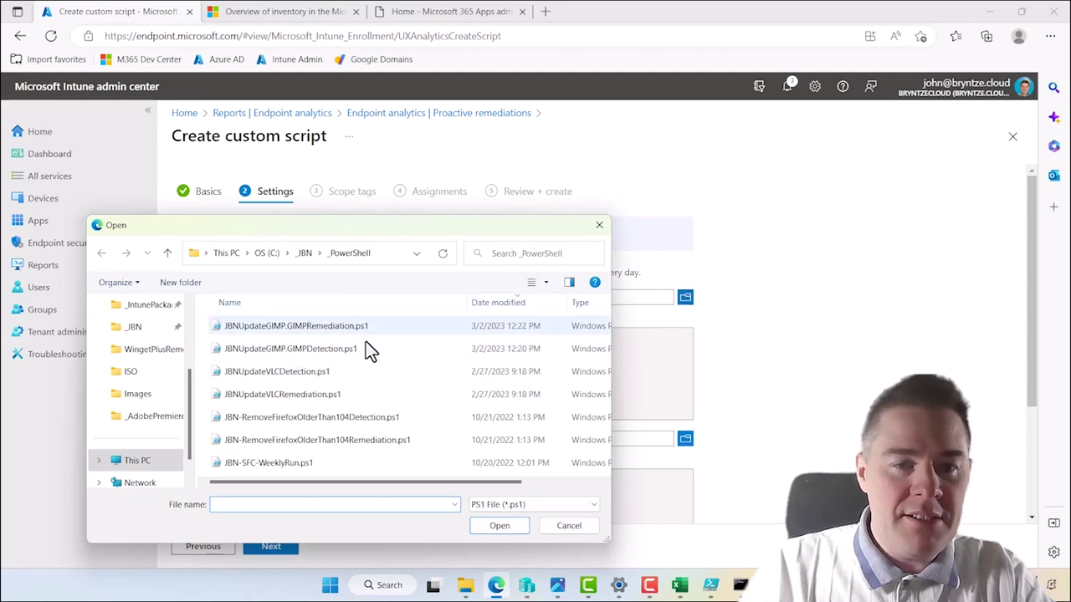
double_click(329, 349)
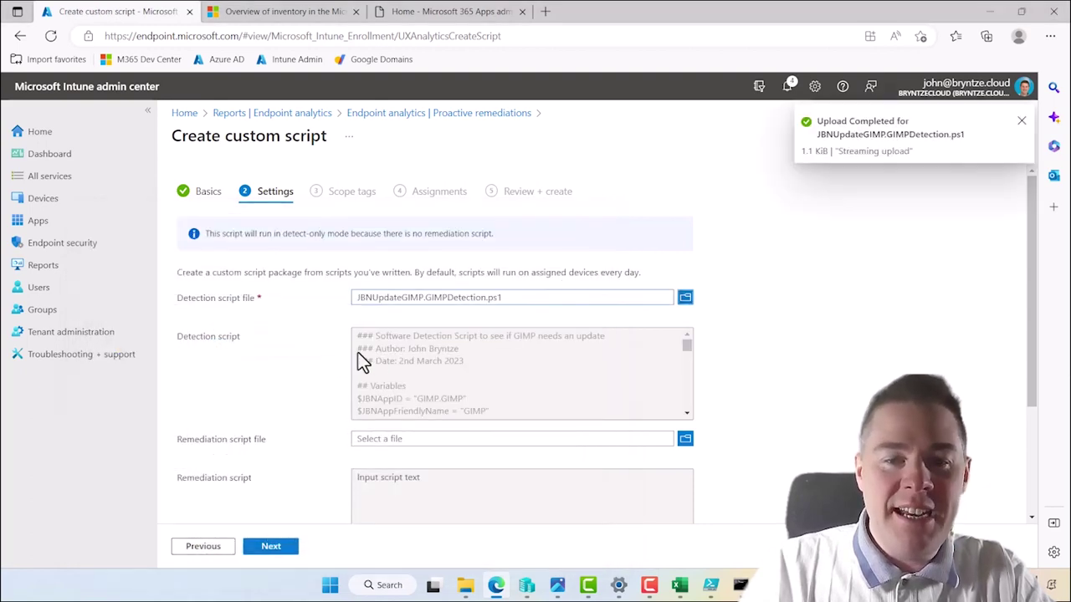
left_click_drag(687, 348, 687, 371)
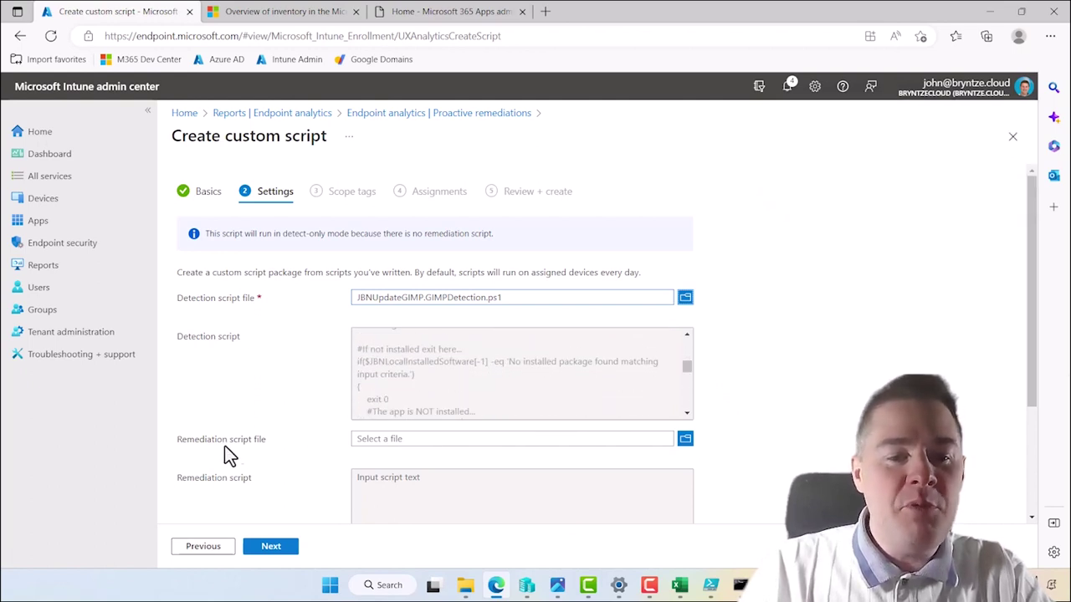
left_click_drag(686, 413, 686, 413)
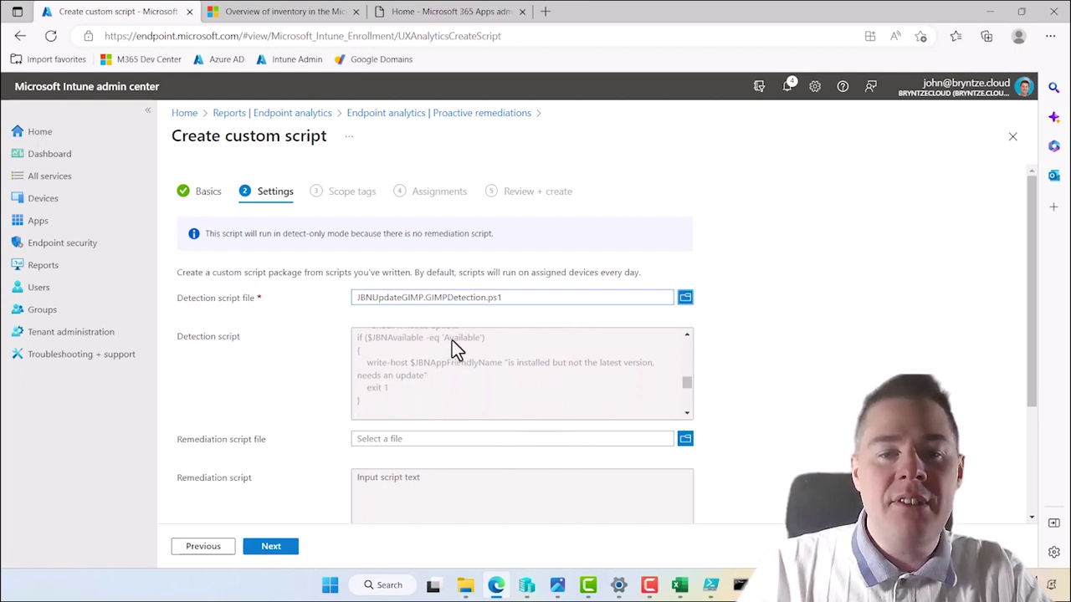
left_click_drag(452, 340, 470, 343)
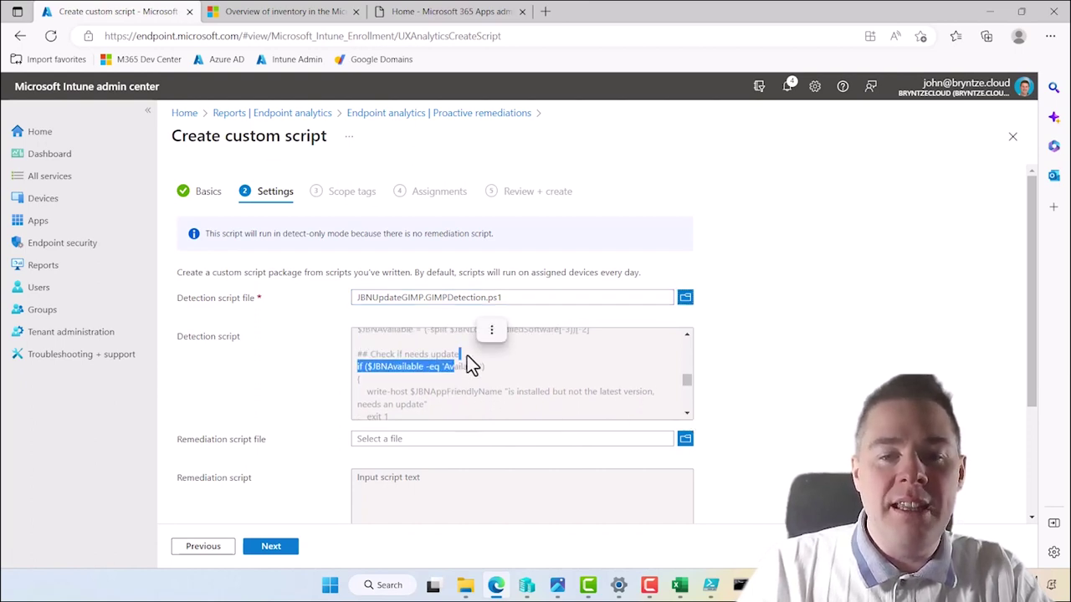
left_click(523, 398)
double_click(540, 393)
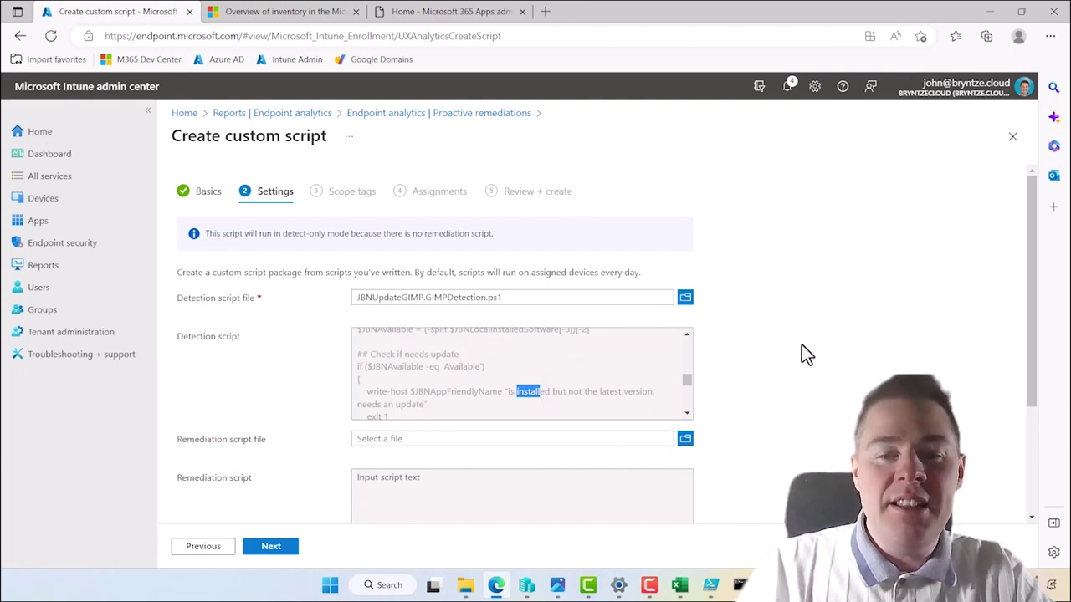
Load JBNUpdateGIMP.GIMPRemediation.ps1 as the remediation script file and review its winget upgrade command.
scroll(802, 345, "down", 1)
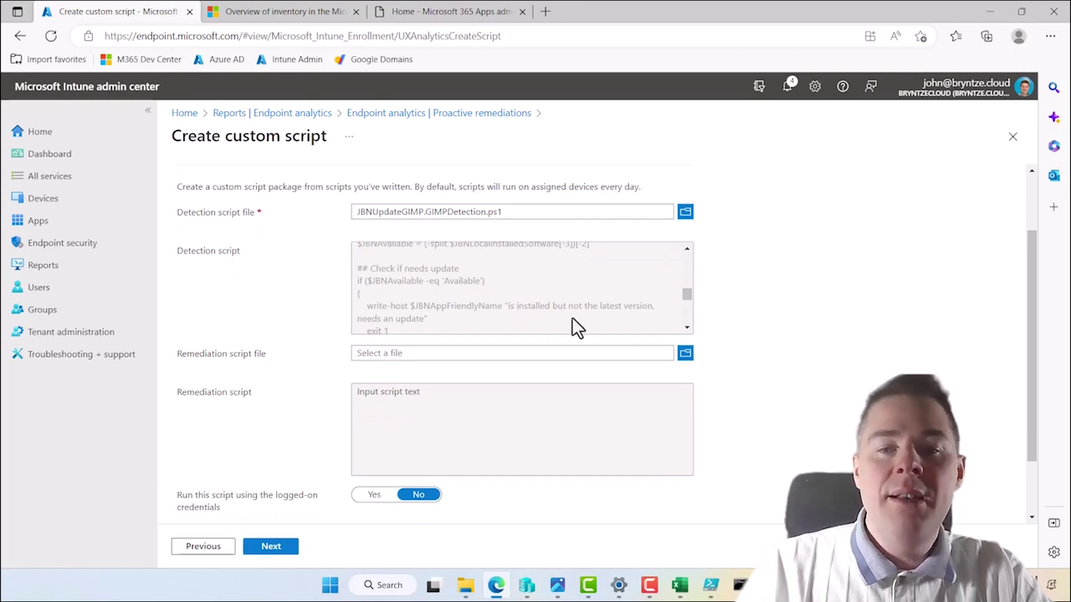
left_click(685, 355)
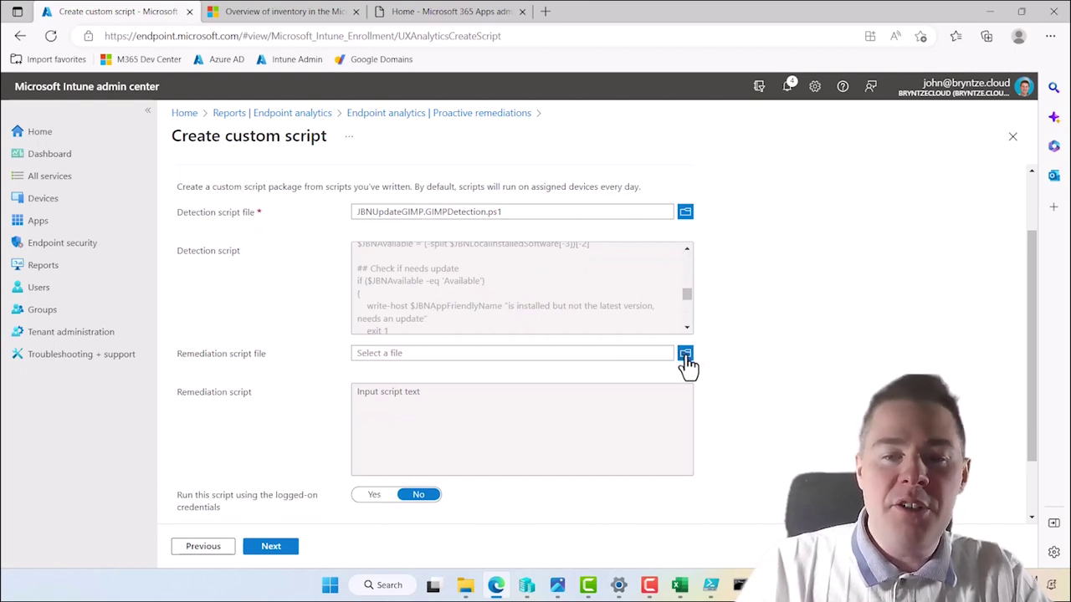
double_click(329, 328)
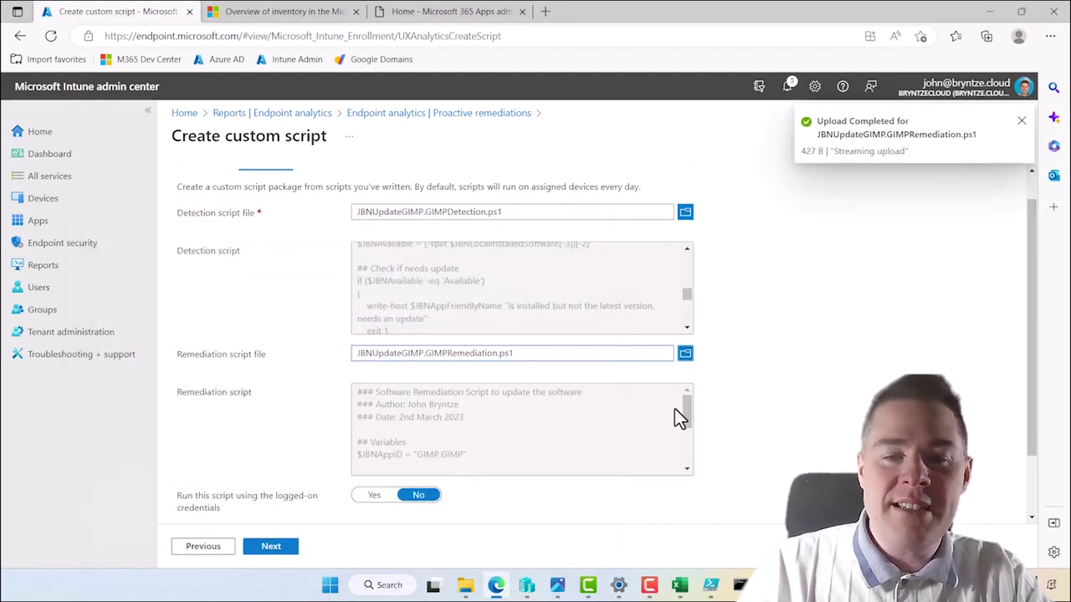
left_click_drag(684, 413, 687, 456)
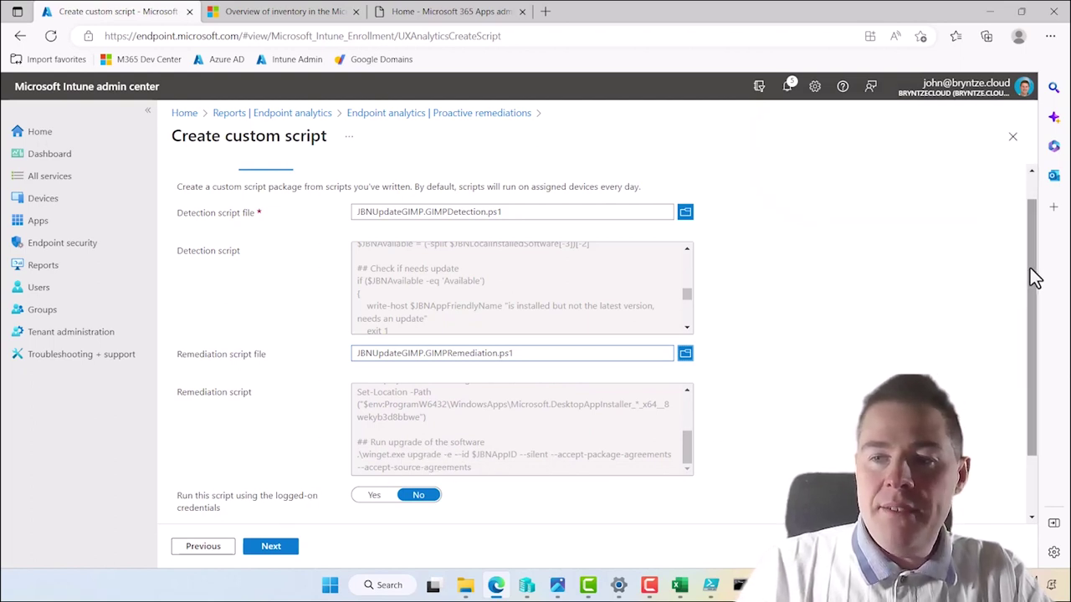
Enable running the script in 64-bit PowerShell and complete the package's Settings page.
left_click_drag(1023, 340, 1028, 441)
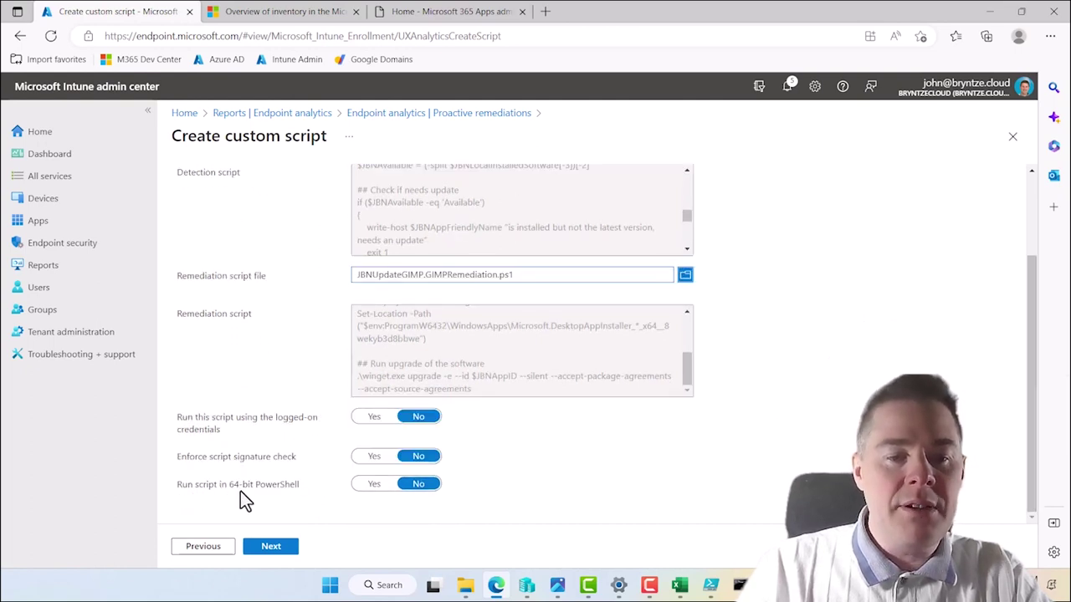
left_click(369, 486)
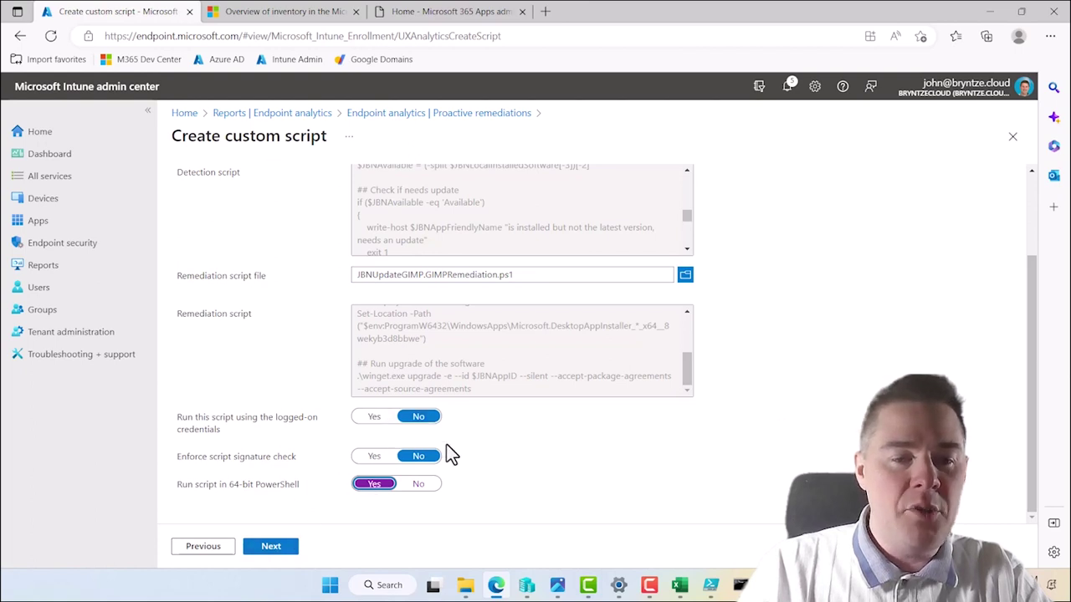
left_click(271, 548)
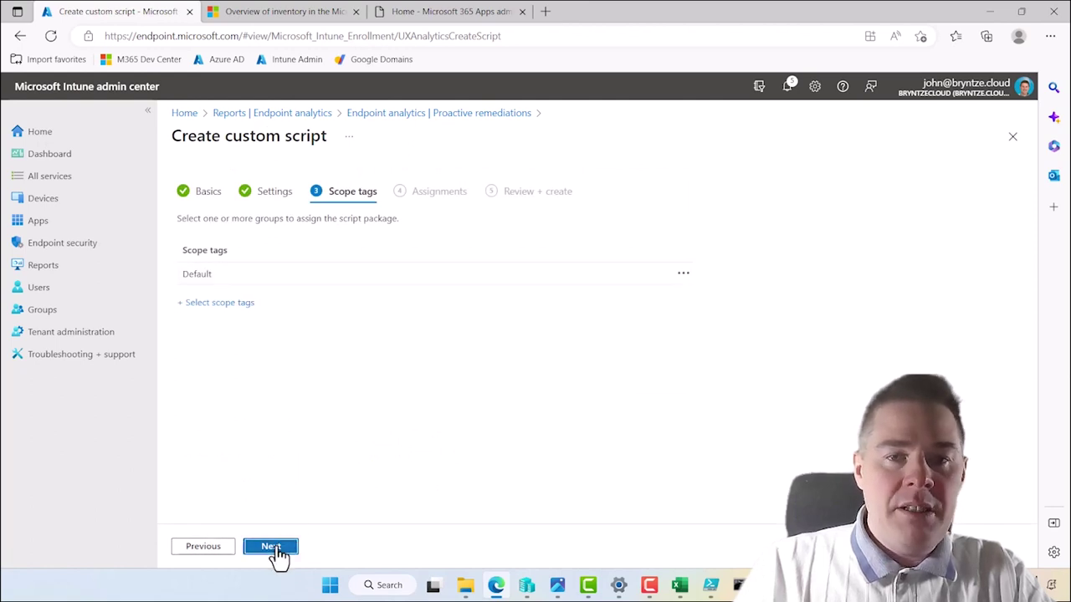
Keep the Default scope tag and assign the script package to All devices.
left_click(274, 550)
left_click(404, 263)
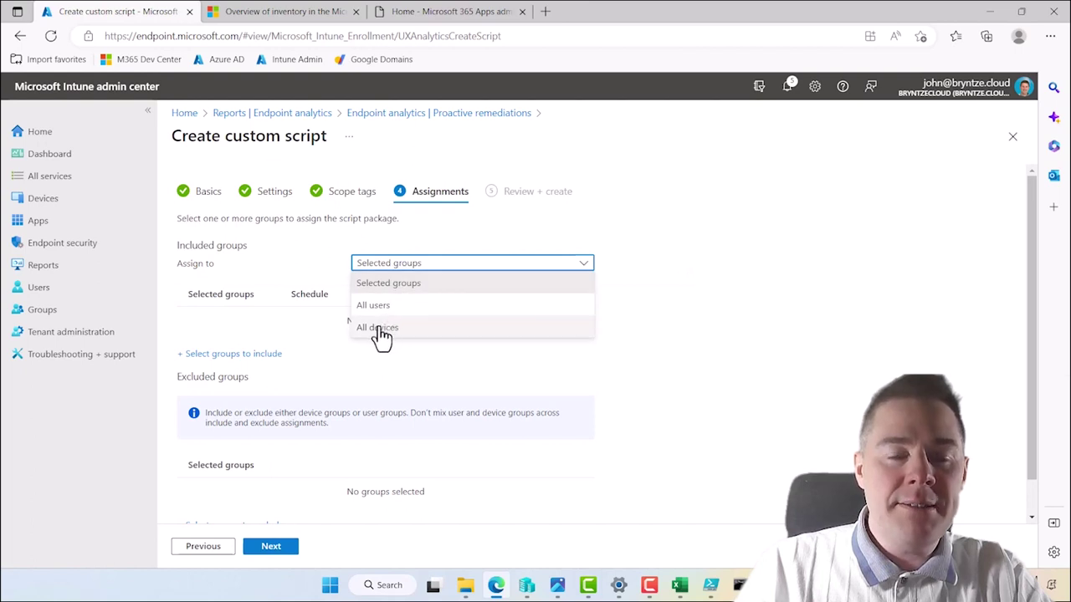
left_click(380, 329)
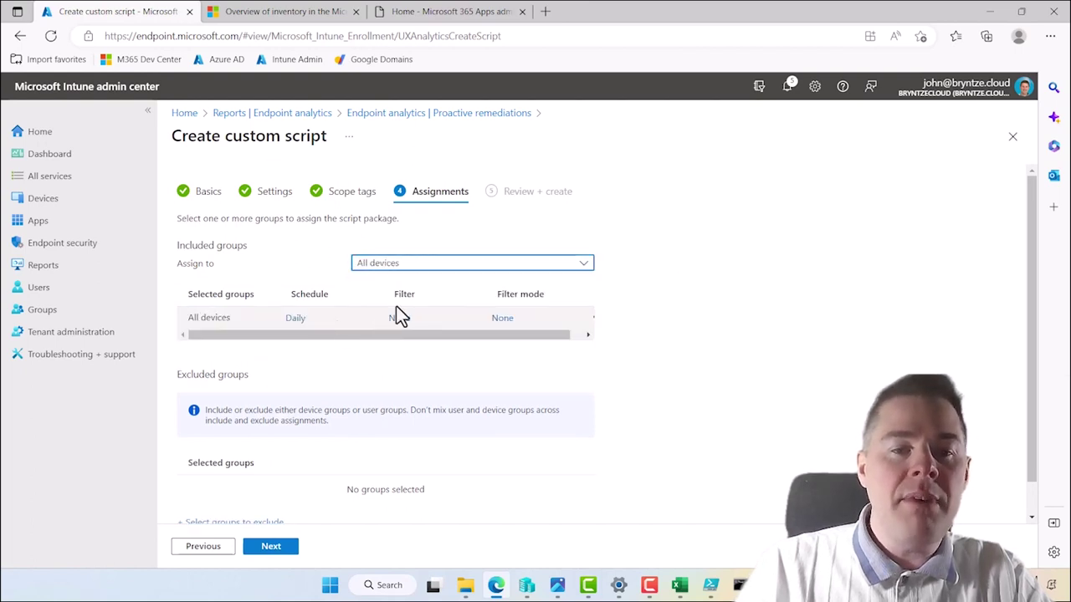
left_click(407, 265)
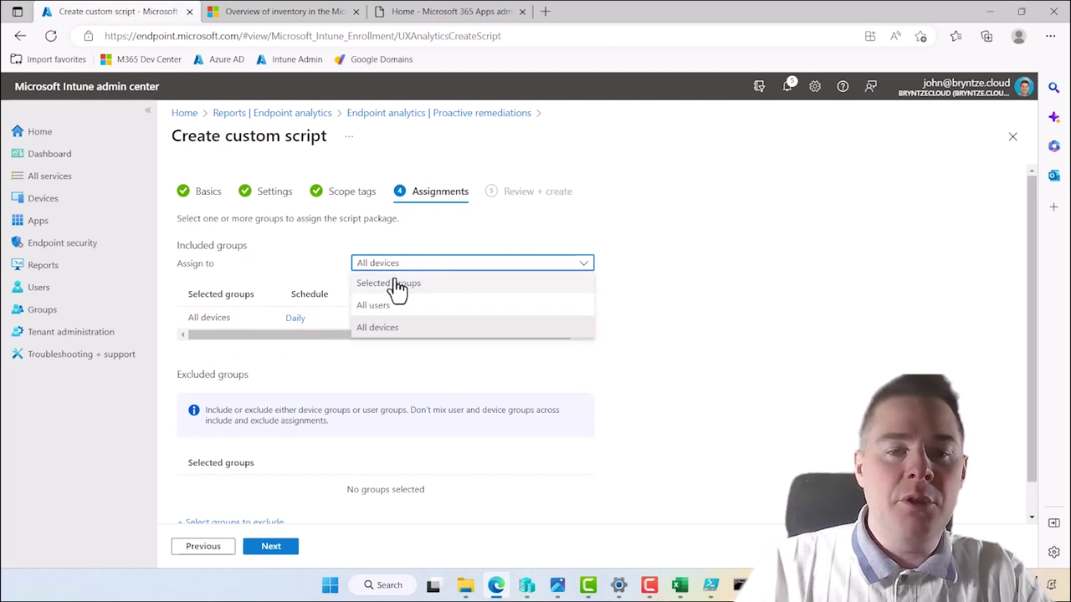
left_click(461, 244)
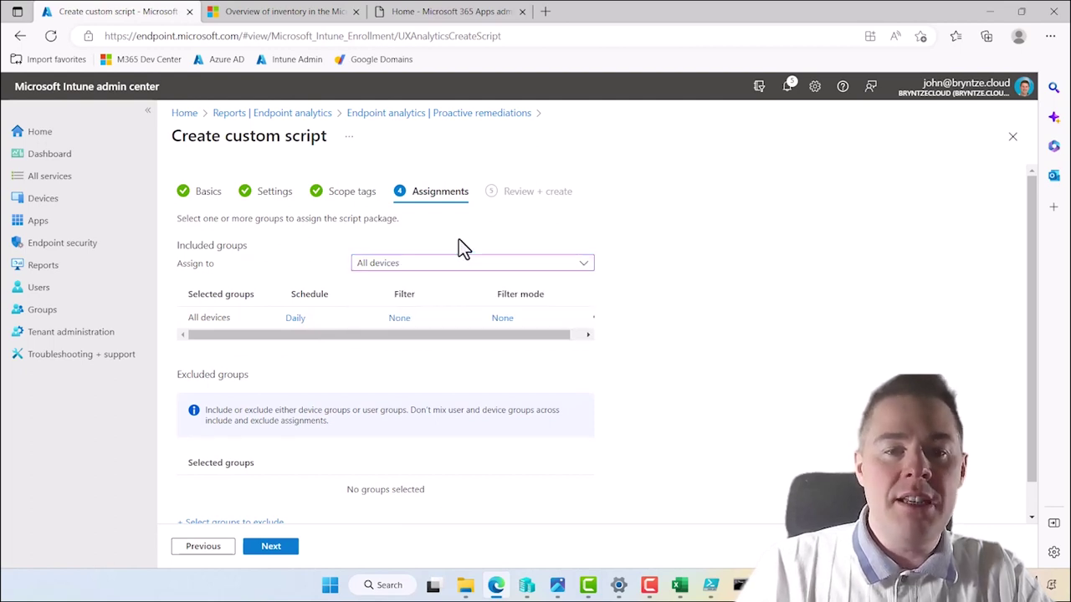
Change the schedule frequency of the All devices assignment to Hourly.
left_click(295, 320)
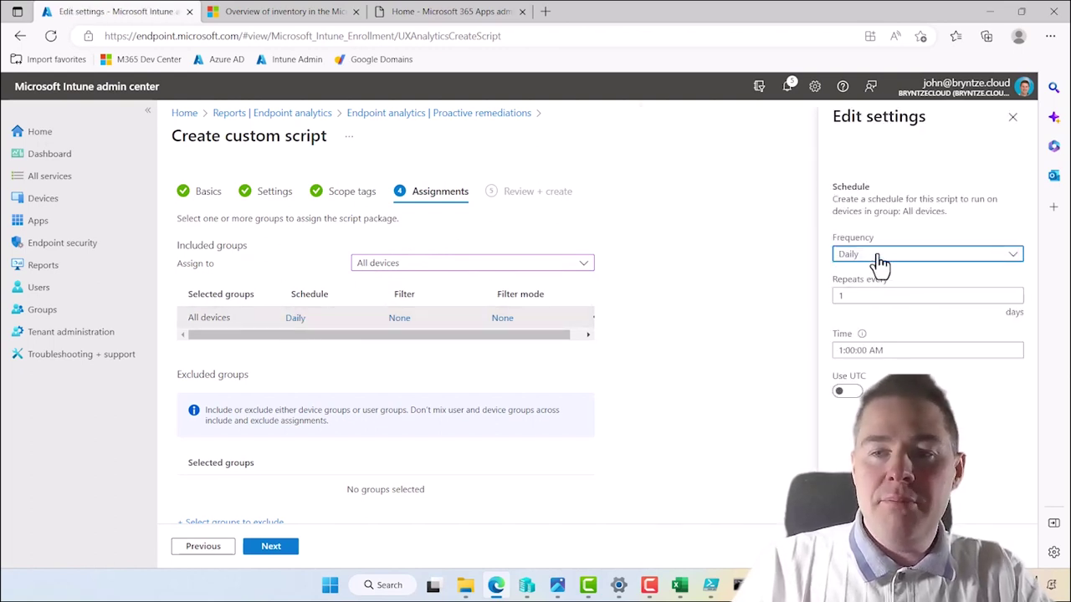
left_click(879, 266)
left_click(854, 306)
left_click(857, 295)
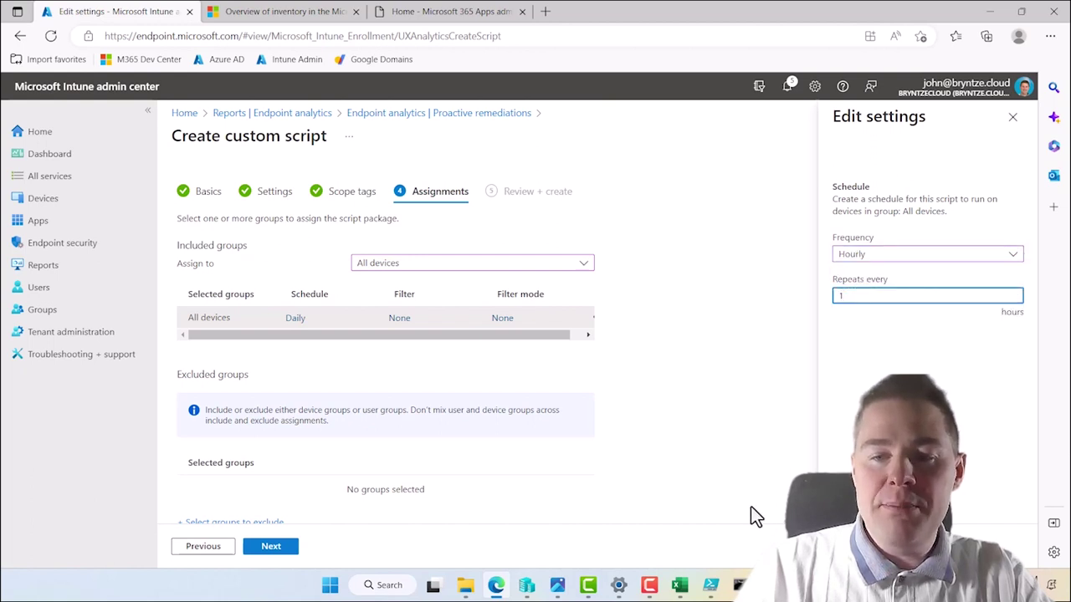
Try a fractional repeat interval below one hour for the schedule and restore the interval to 1 hour.
left_click(862, 292)
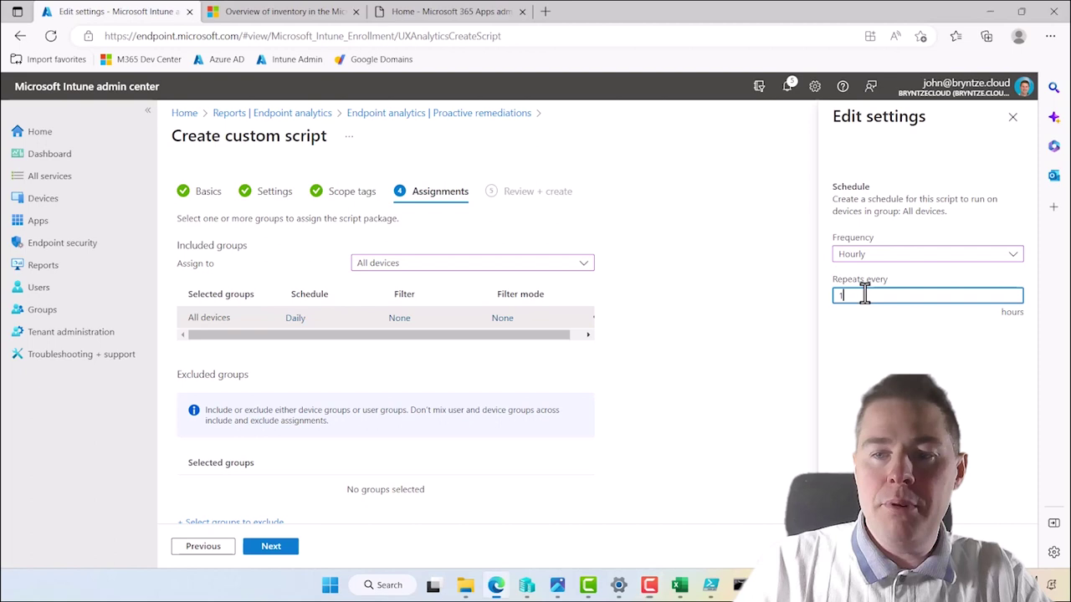
key("BackSpace")
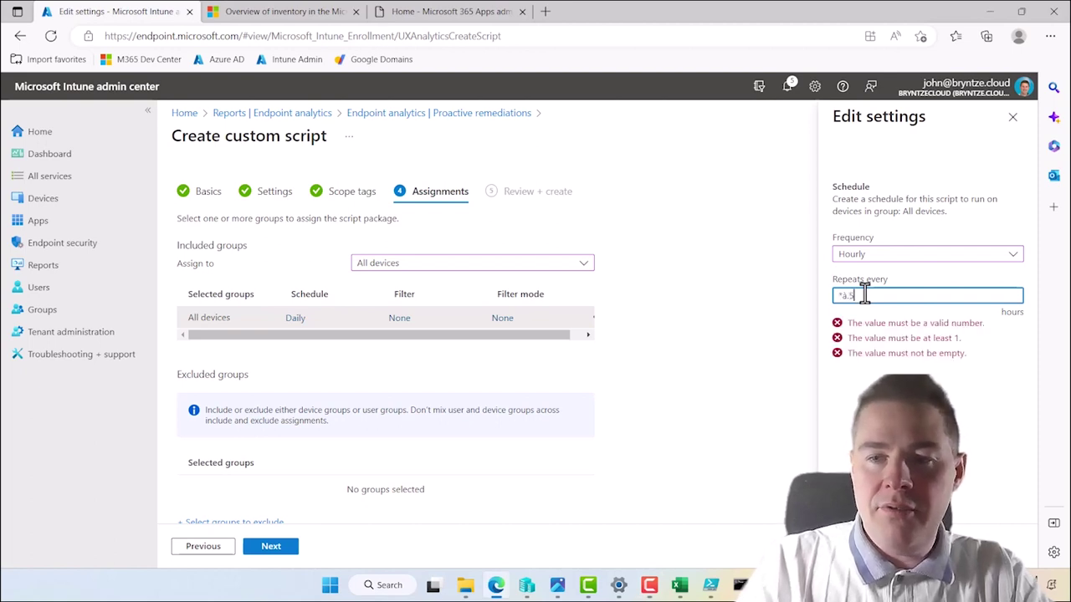
key("BackSpace")
type("0")
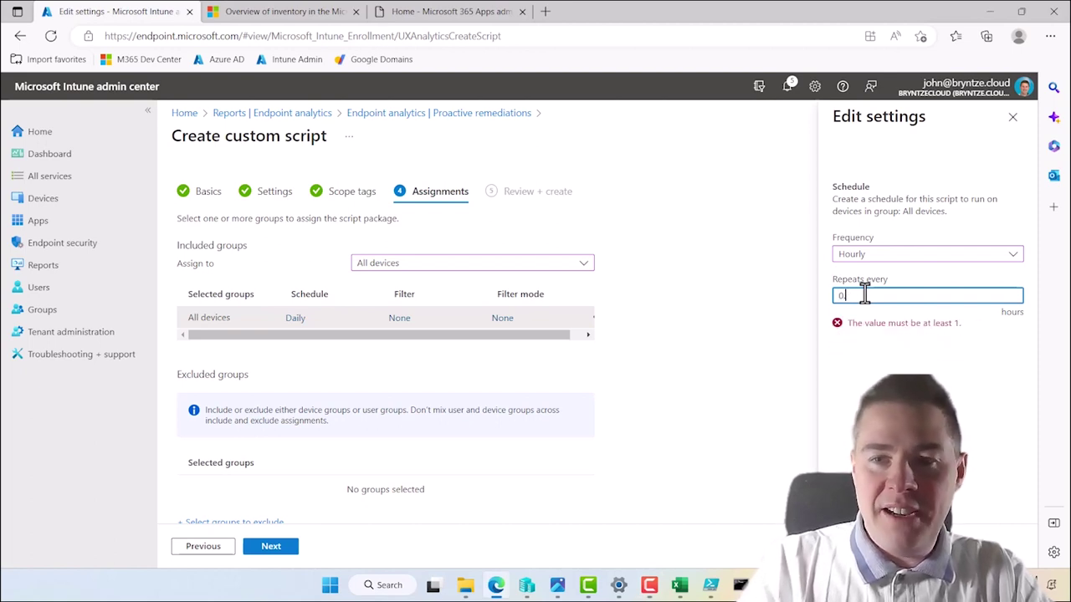
type(".1")
key("BackSpace")
key("BackSpace")
key("BackSpace")
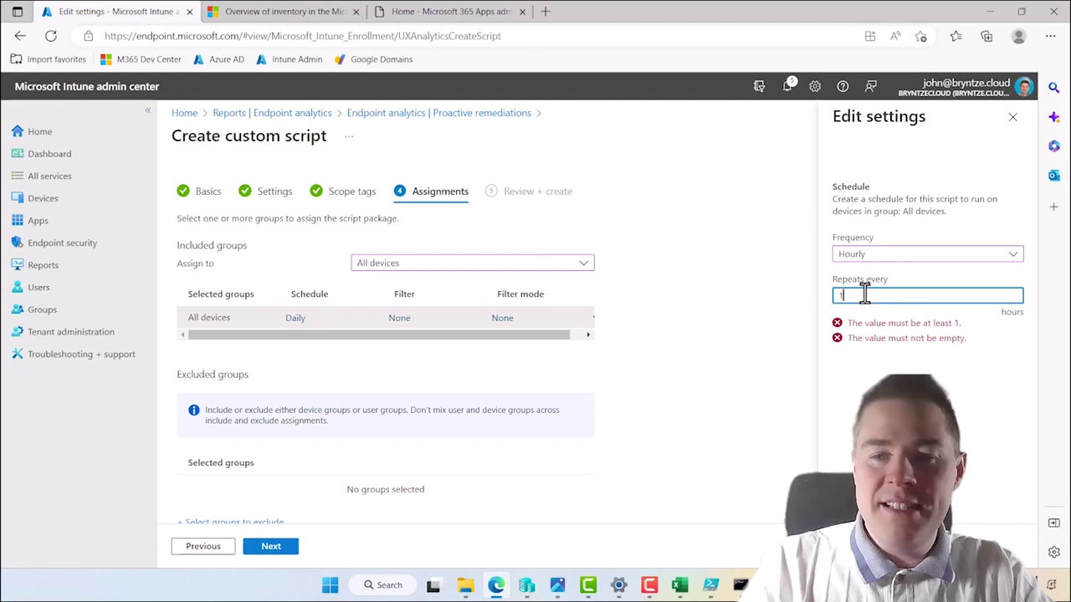
type("1")
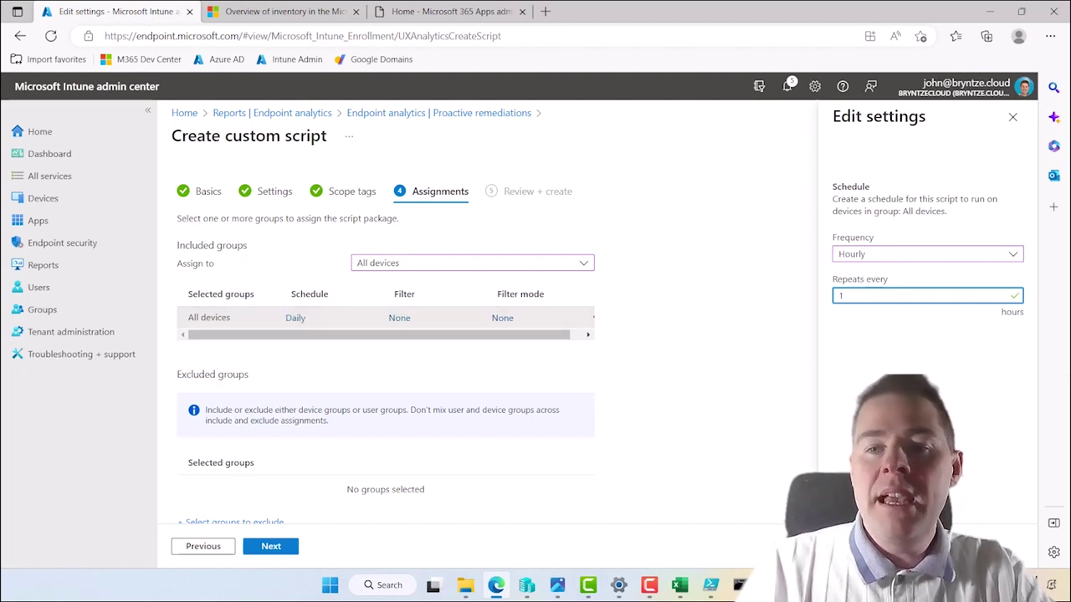
Apply the hourly schedule to the All devices assignment and create the GIMP update script package.
key("Return")
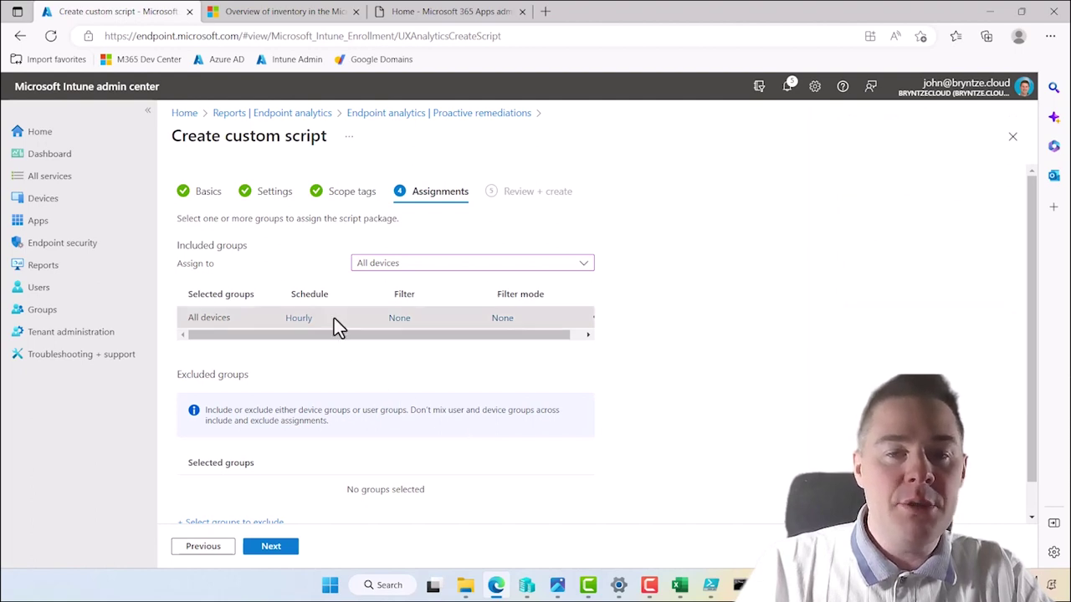
left_click(273, 549)
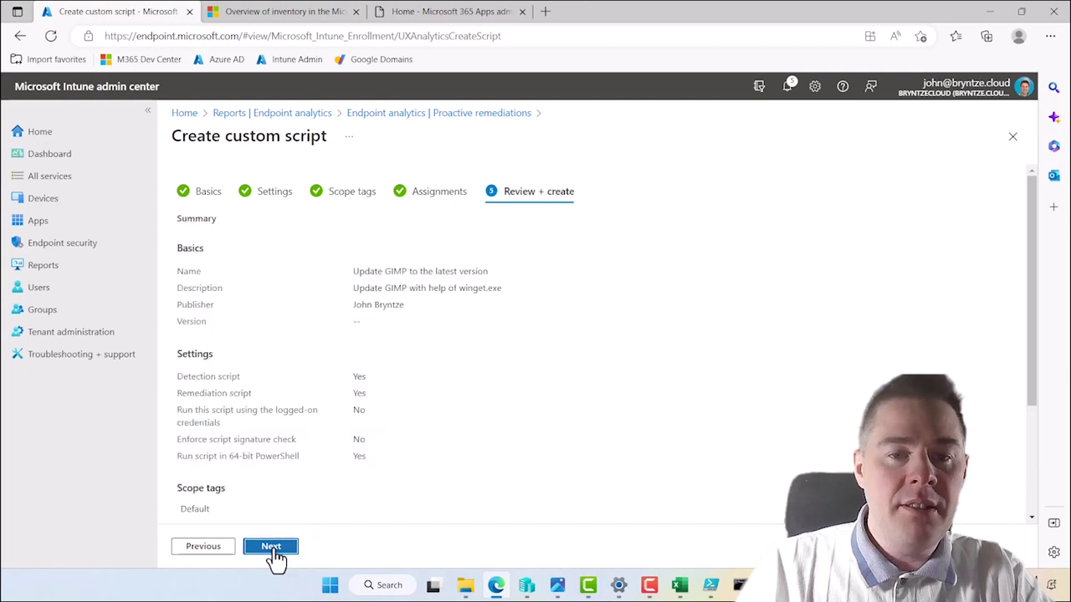
left_click(273, 550)
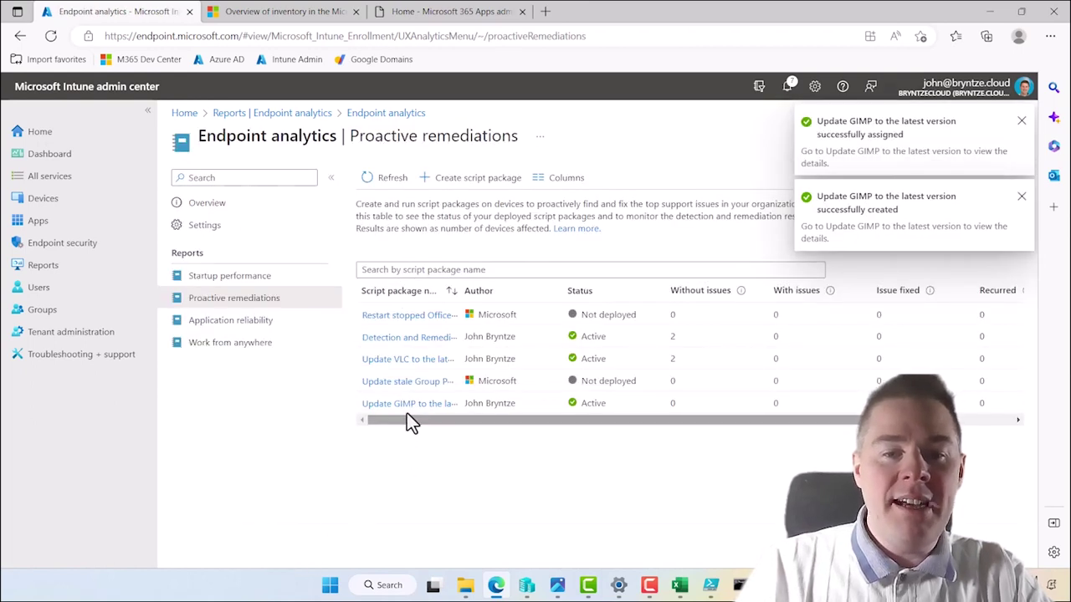
Widen the script package name column and check the filtered detected-apps workbook in Excel for the next application.
left_click_drag(462, 291, 535, 290)
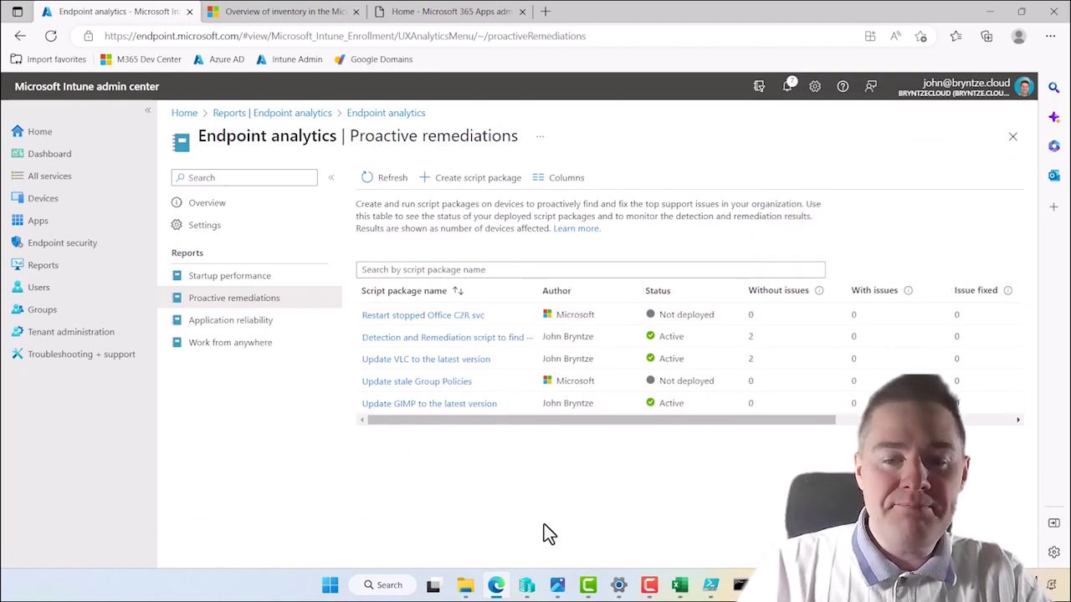
left_click(681, 587)
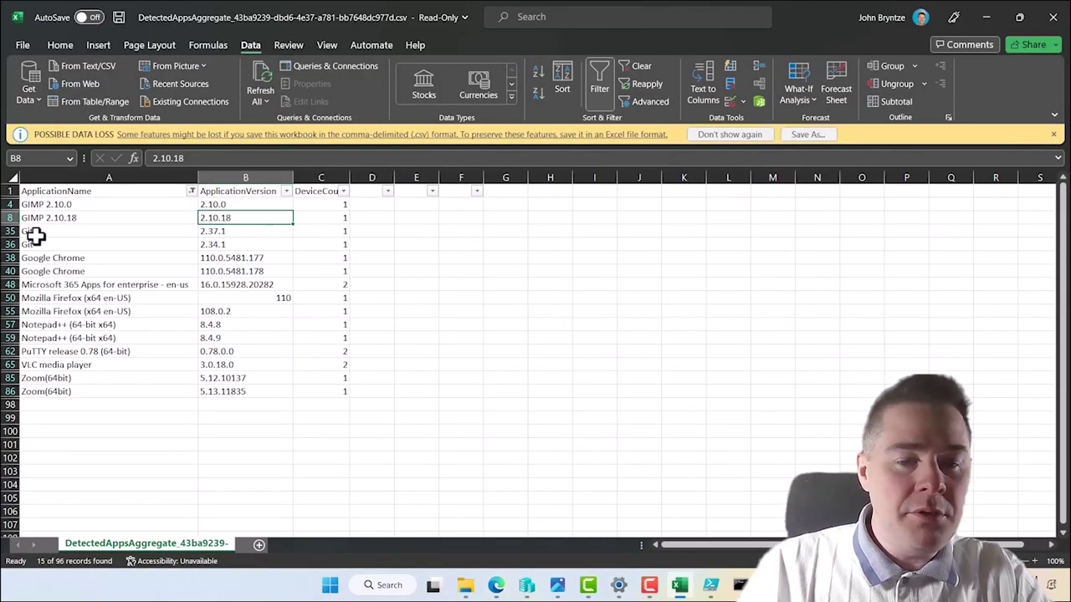
left_click(496, 586)
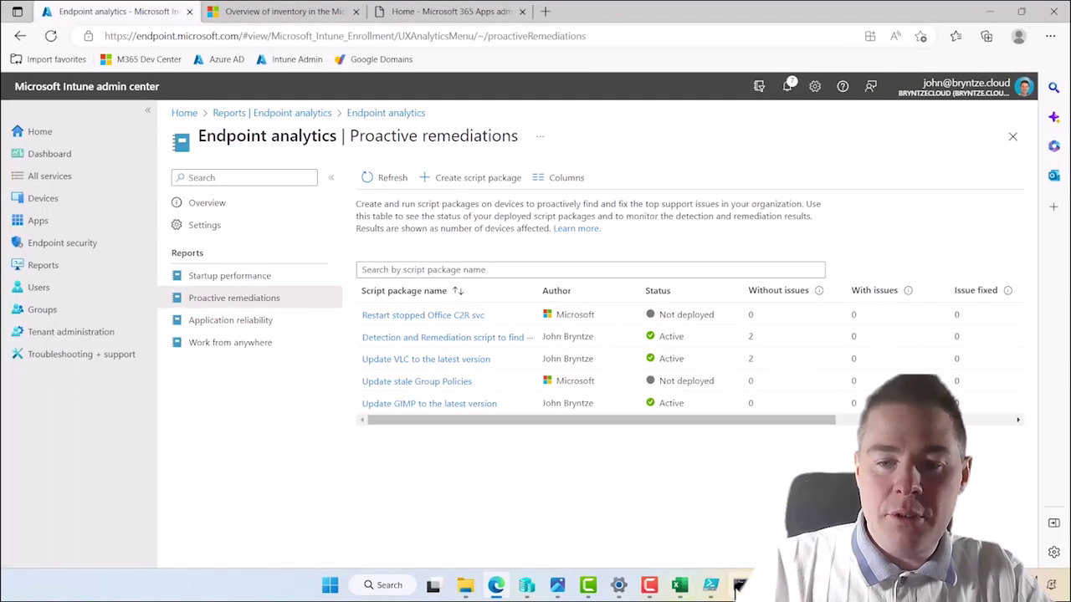
Switch to Command Prompt, clear the screen and run "winget.exe search --id git".
scroll(364, 280, "up", 1, "ctrl")
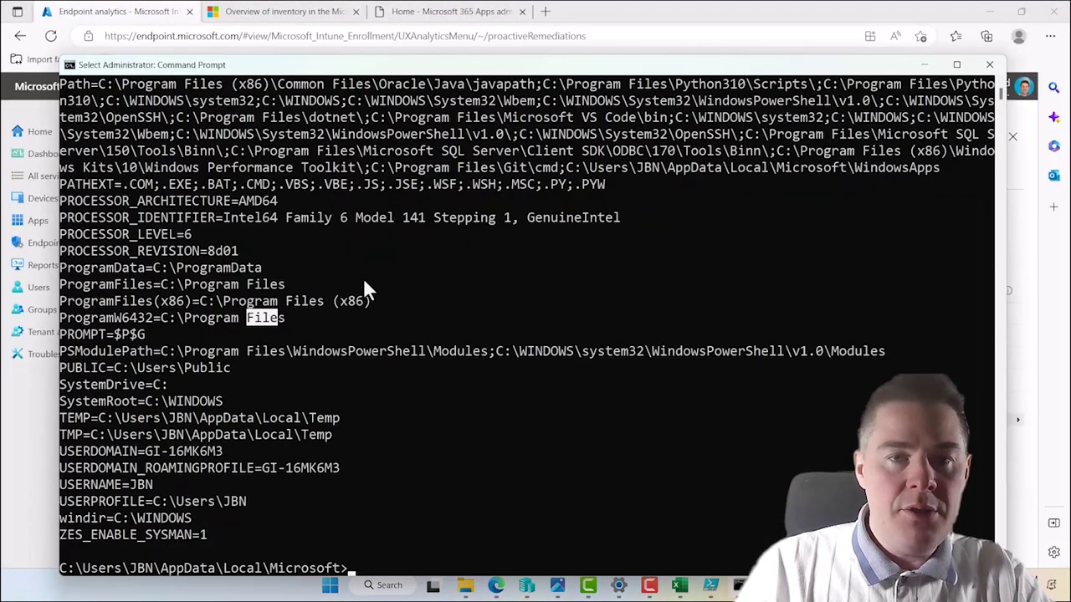
key("Escape")
type("cls")
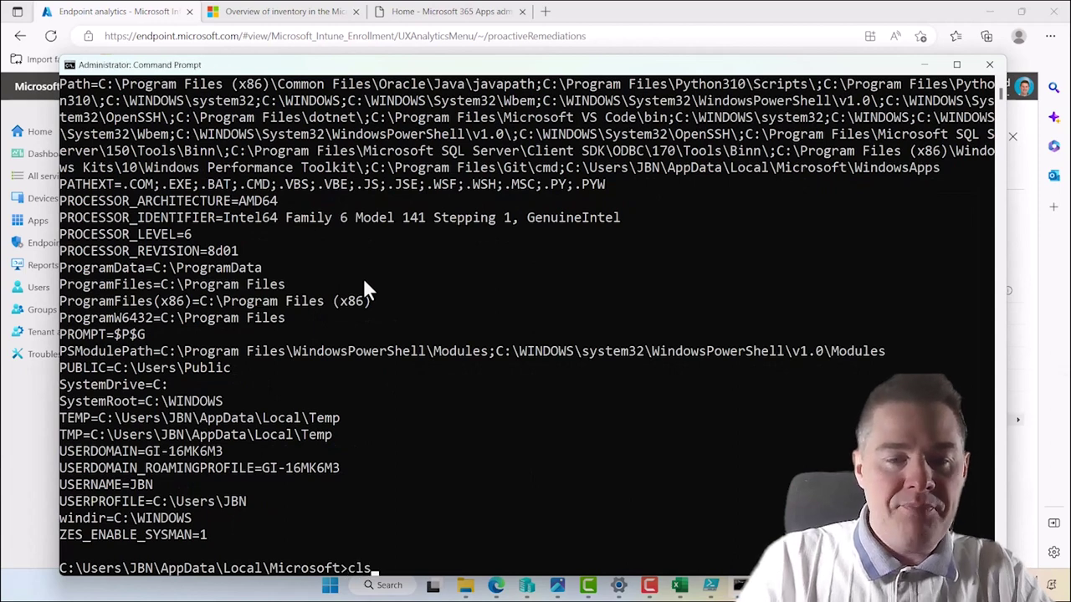
key("Return")
type("wi")
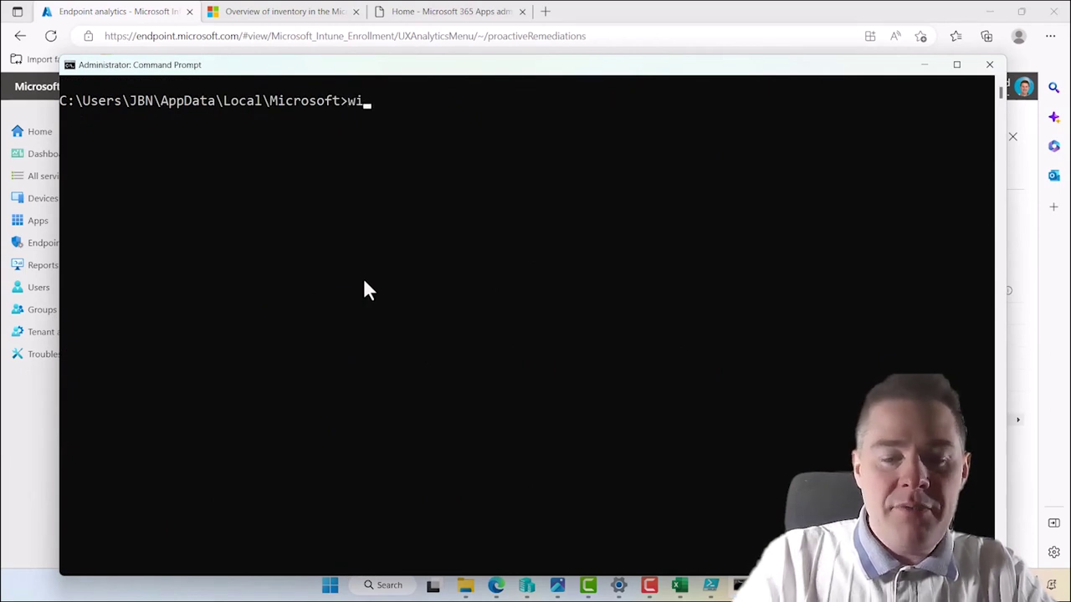
type("nget.e")
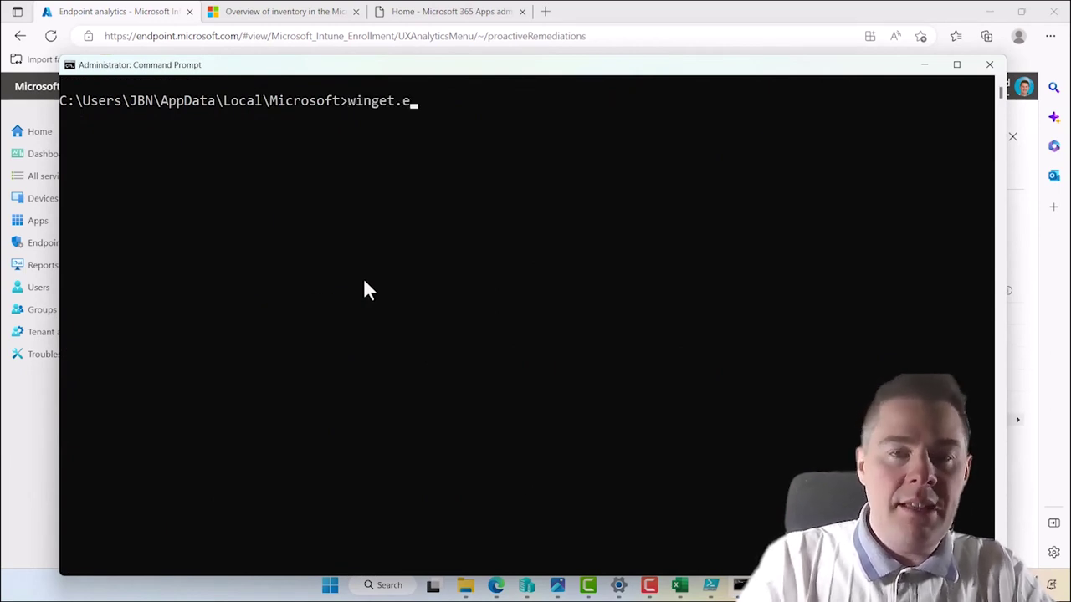
type("xe search --id git")
key("Return")
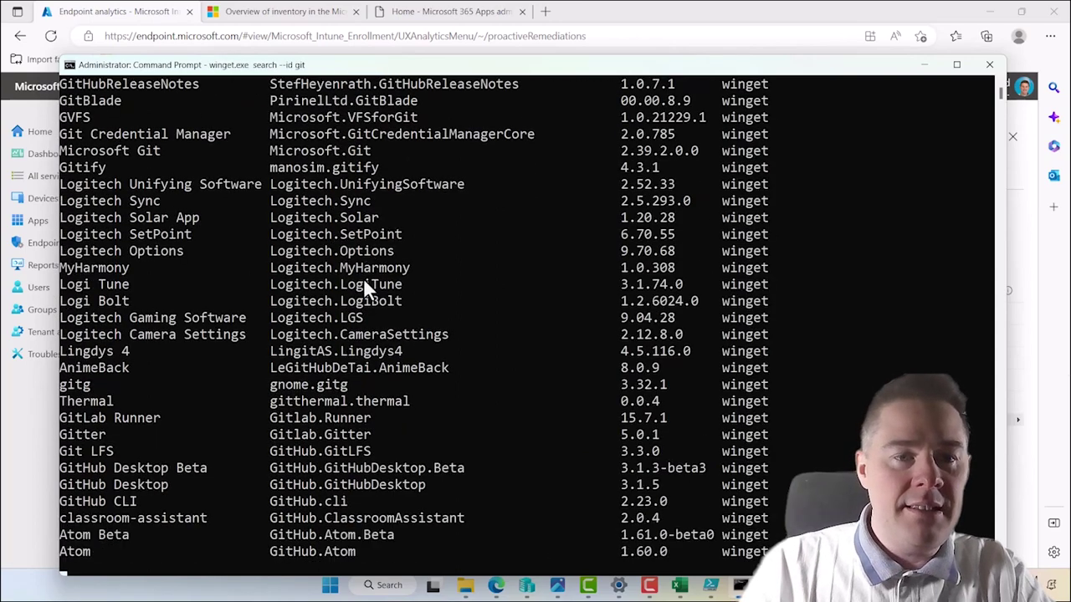
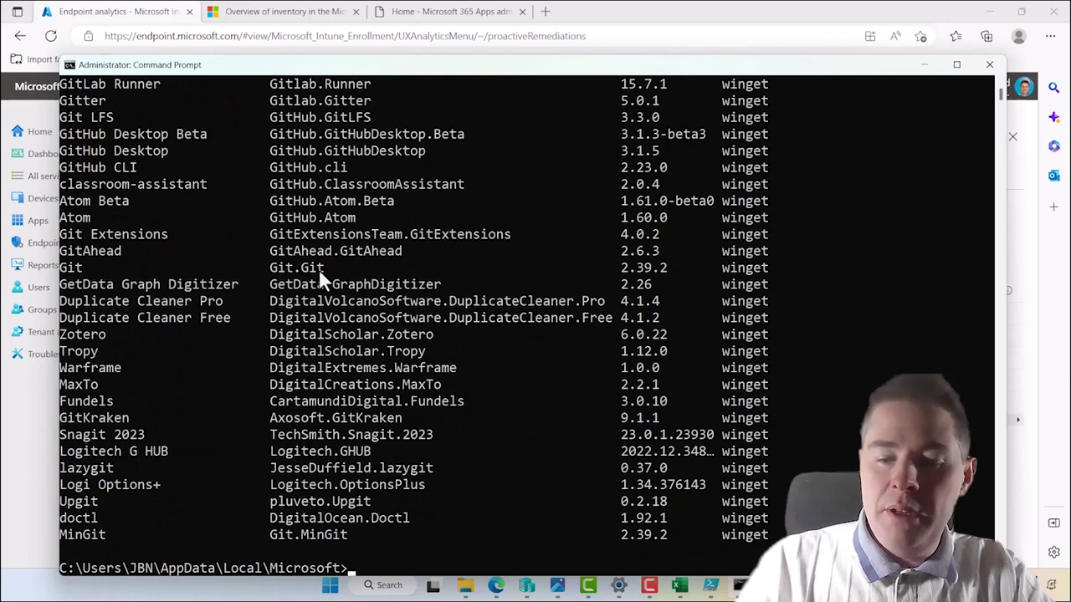
Copy the package ID Git.Git from the winget search results.
type("winget.exe search --id git")
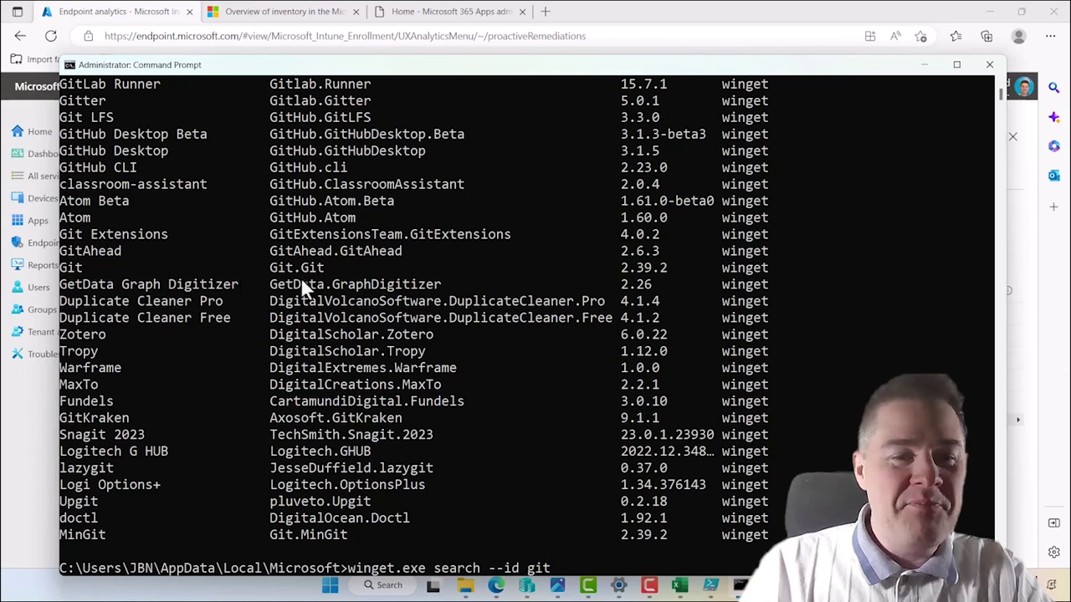
left_click(325, 268)
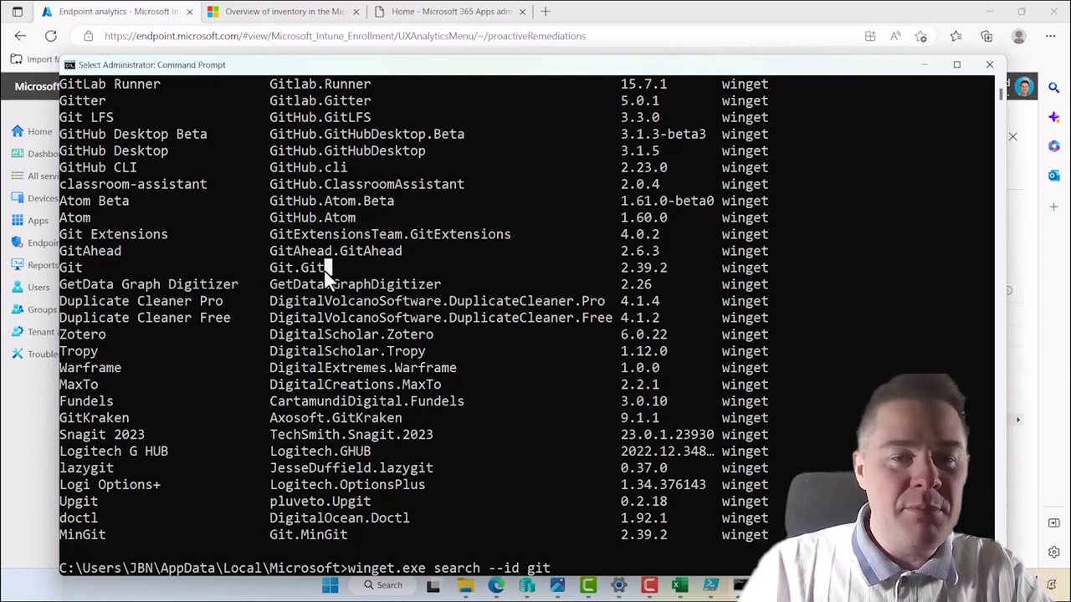
left_click_drag(302, 268, 282, 270)
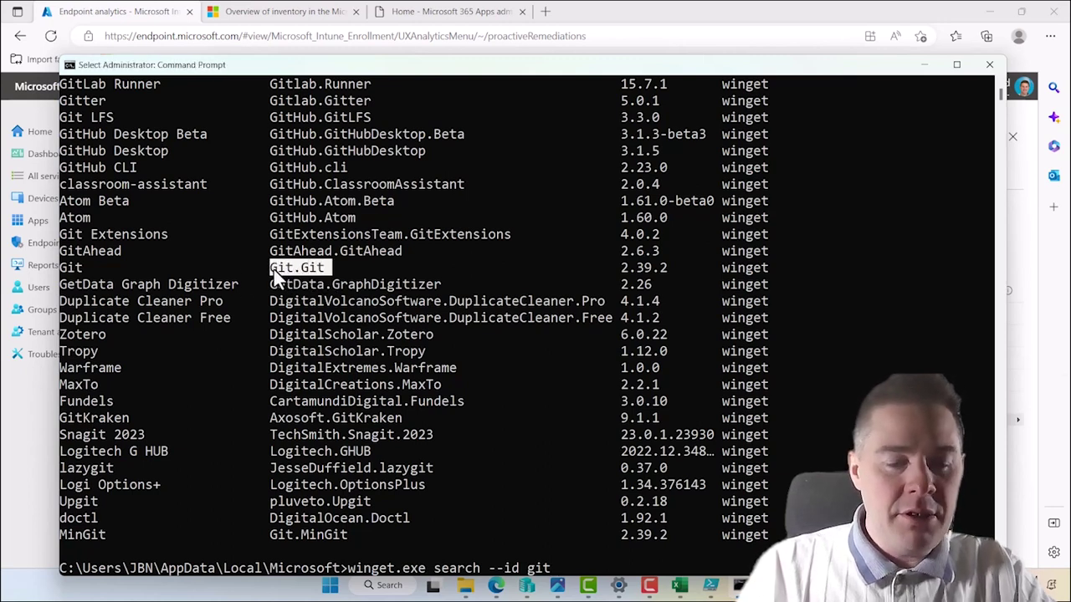
key("ctrl+c")
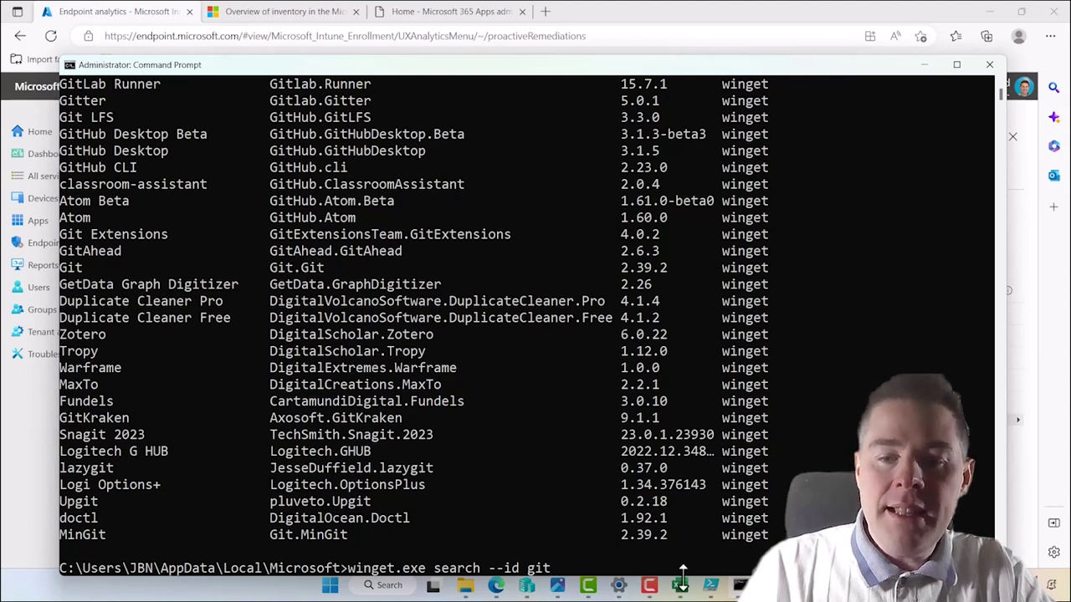
Switch to PowerShell ISE and set $JBNAppID in the GIMP detection script to "Git.Git".
left_click(711, 586)
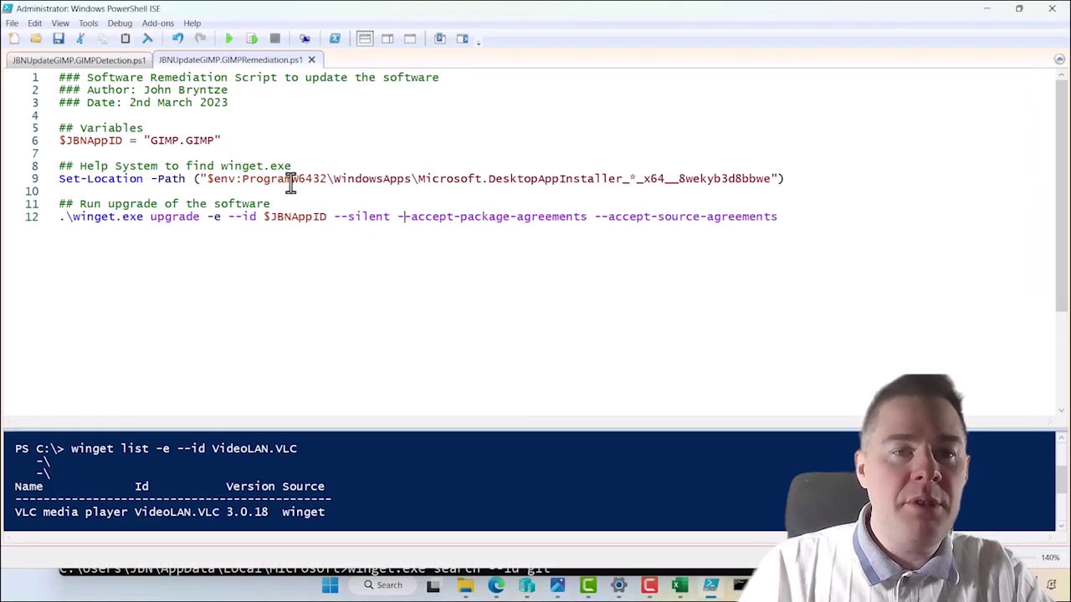
left_click(102, 65)
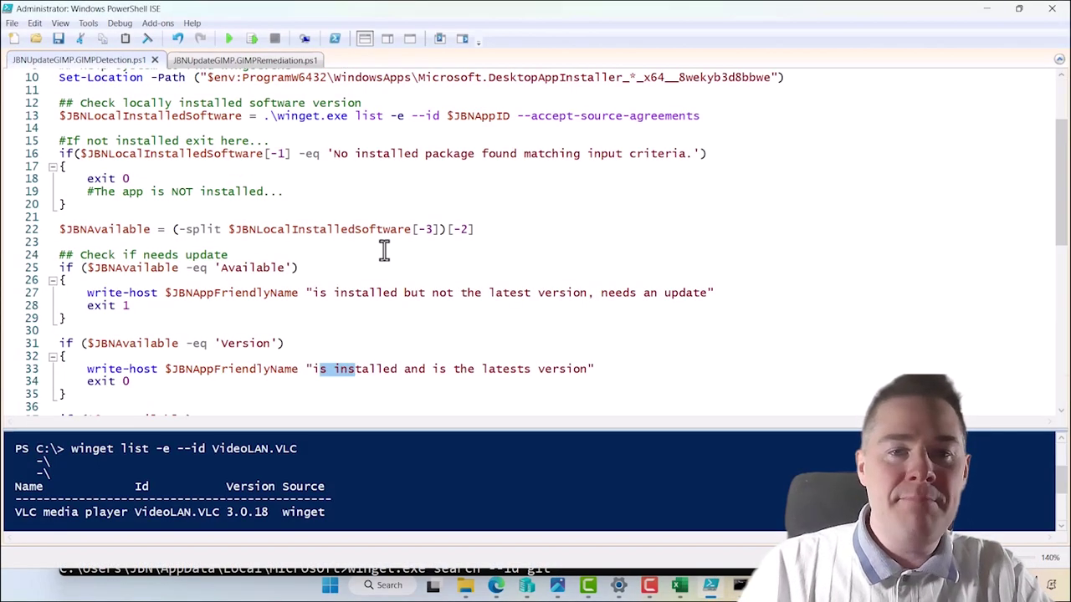
left_click(364, 292)
scroll(364, 289, "up", 3)
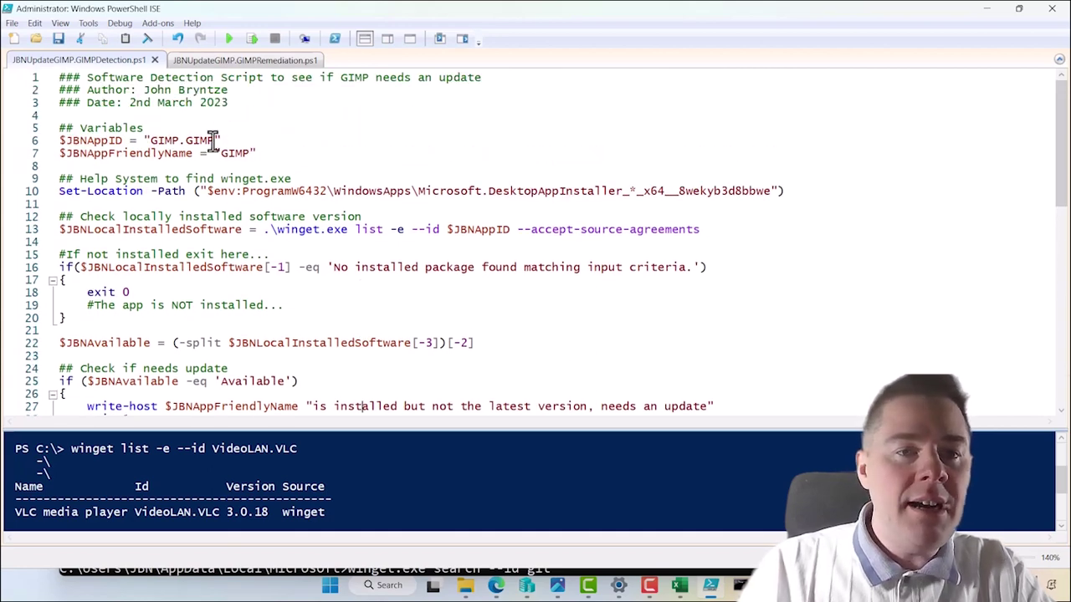
left_click_drag(214, 140, 154, 141)
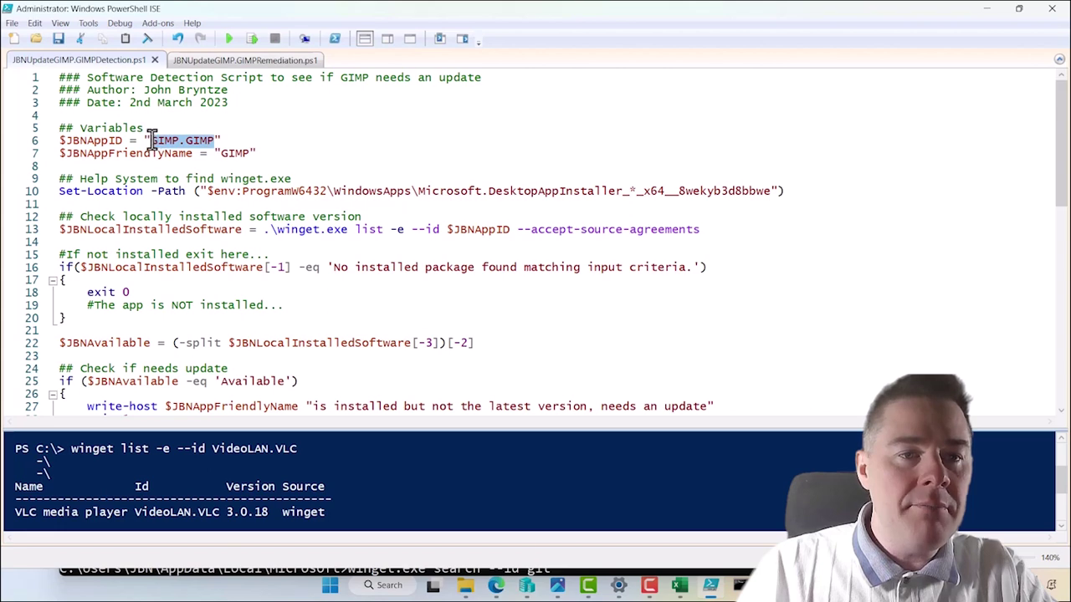
type("Git.Git")
Set $JBNAppFriendlyName to "Git" and replace GIMP with Git in the detection script's header comment.
left_click(241, 153)
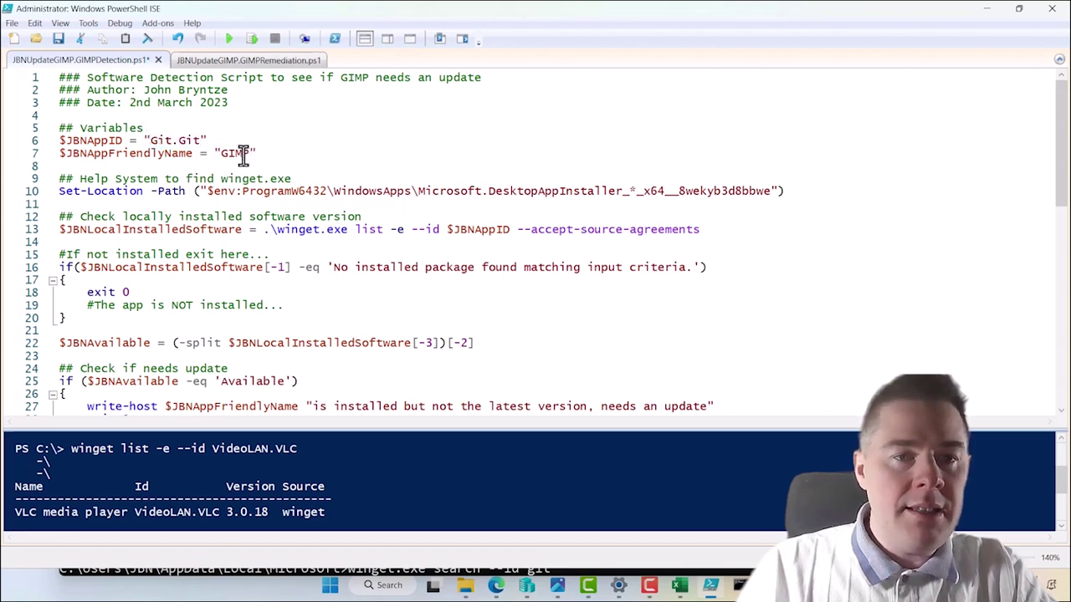
key("BackSpace")
key("BackSpace")
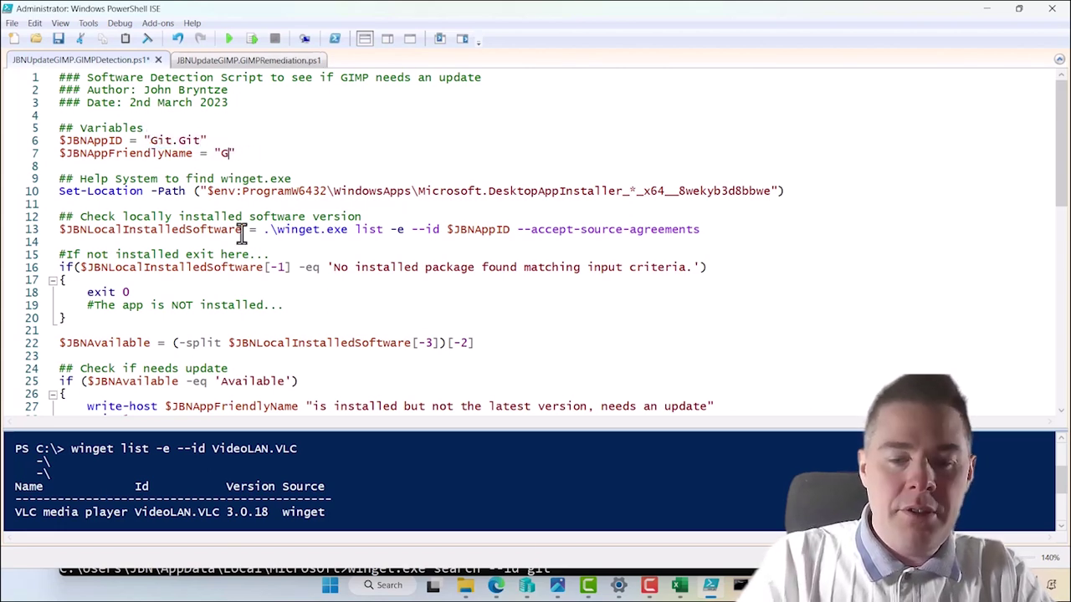
type("it")
left_click(369, 77)
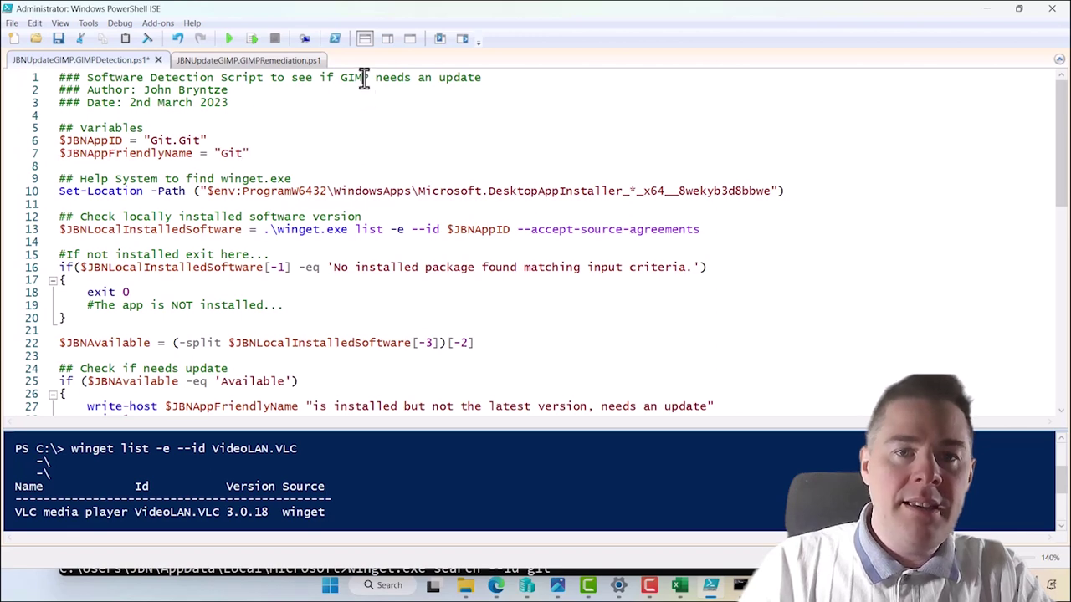
key("BackSpace")
key("BackSpace")
key("BackSpace")
type("it")
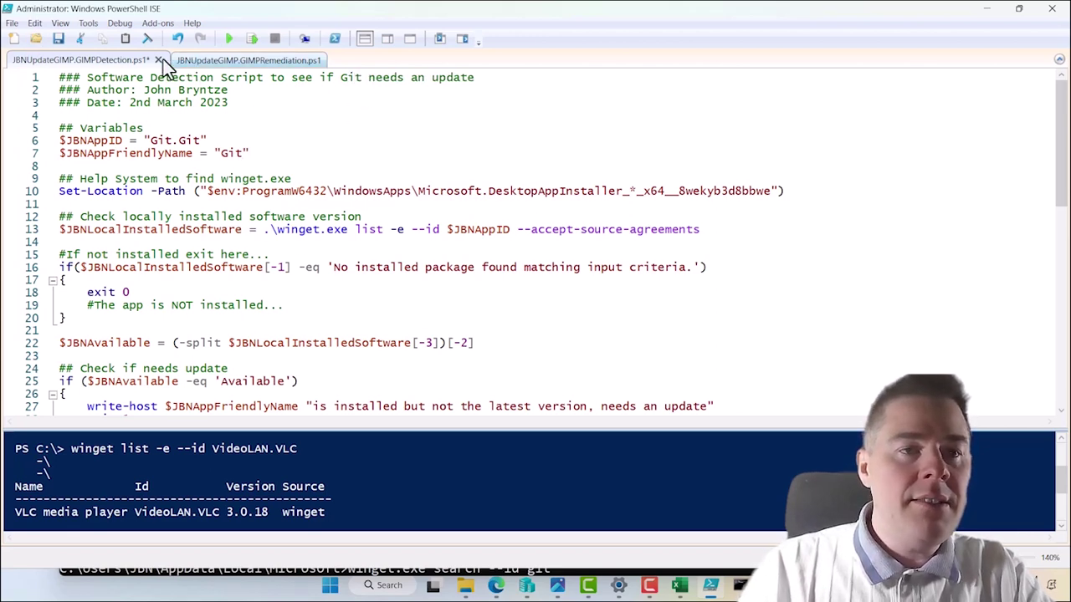
Save the detection script as a new file named JBNUpdateGit.GitDetection.ps1 in the _PowerShell folder.
left_click(11, 22)
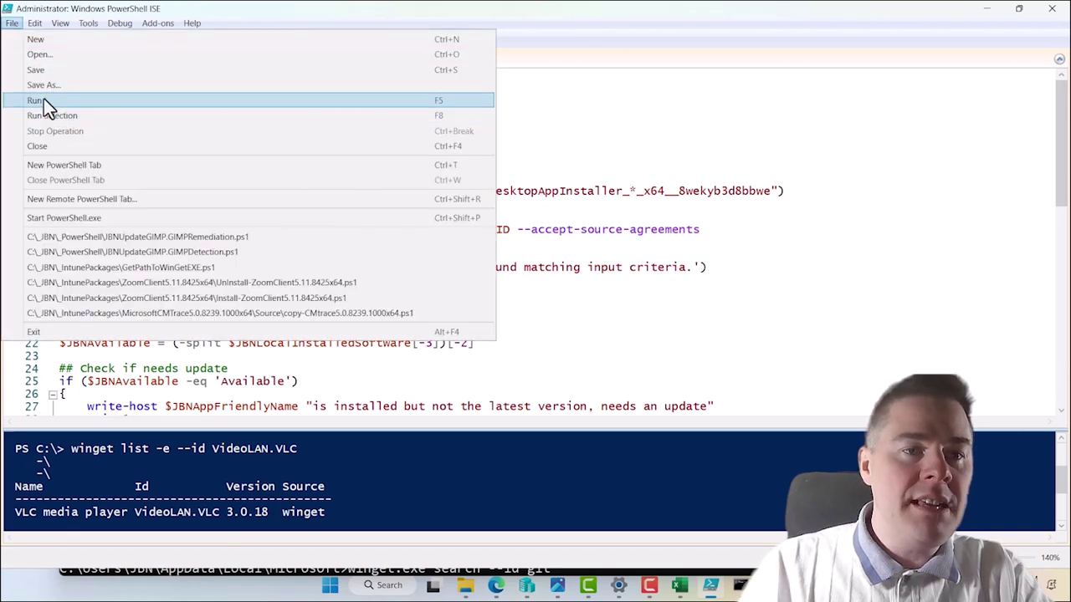
left_click(43, 87)
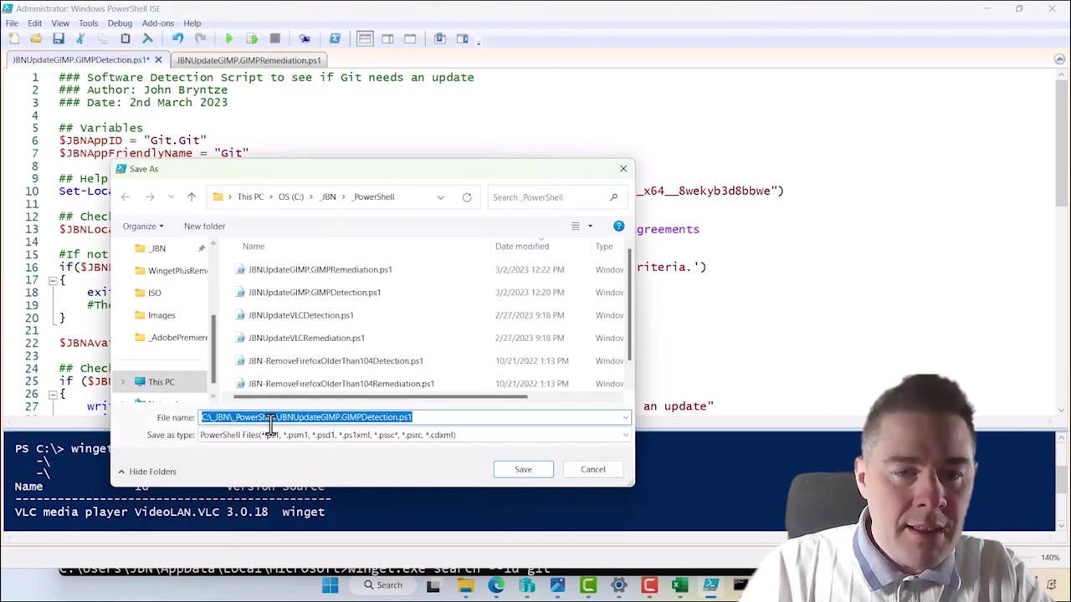
left_click(276, 418)
left_click_drag(276, 419, 113, 408)
key("BackSpace")
key("Delete")
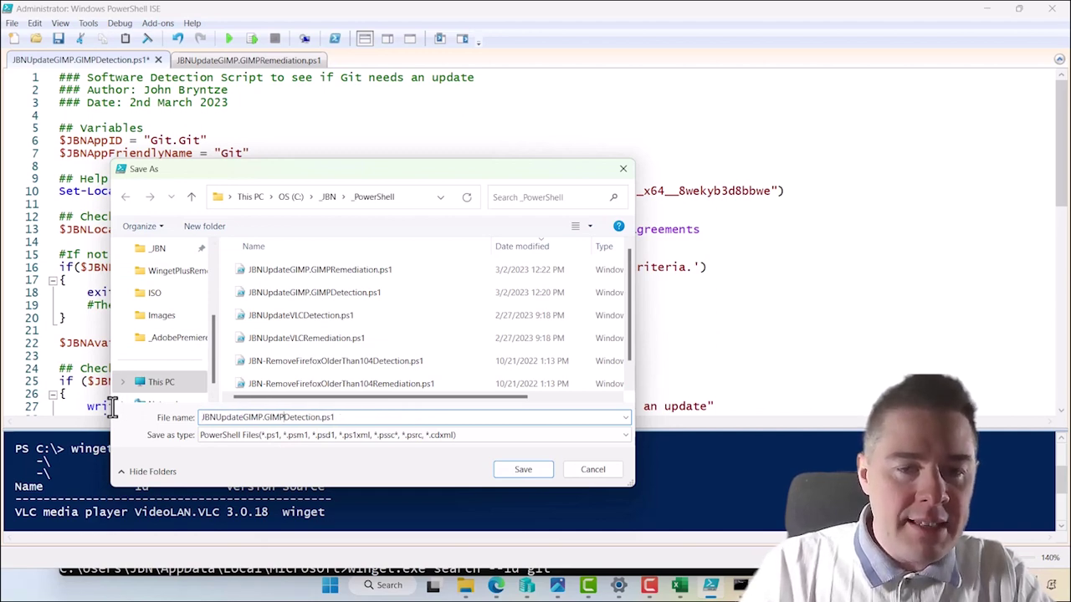
key("Right")
key("Right")
key("Right")
key("Right")
key("Right")
key("Right")
key("Right")
key("Right")
key("Right")
key("Right")
key("Delete")
key("Delete")
key("Delete")
key("Delete")
key("Delete")
key("Delete")
key("Delete")
key("Delete")
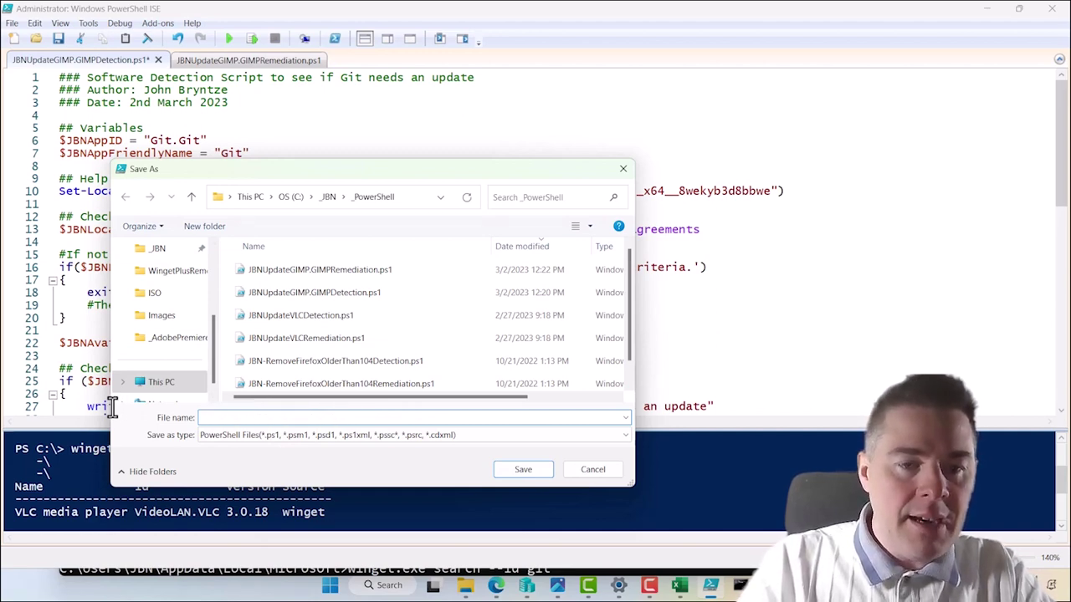
type("it.GitDetection.ps1")
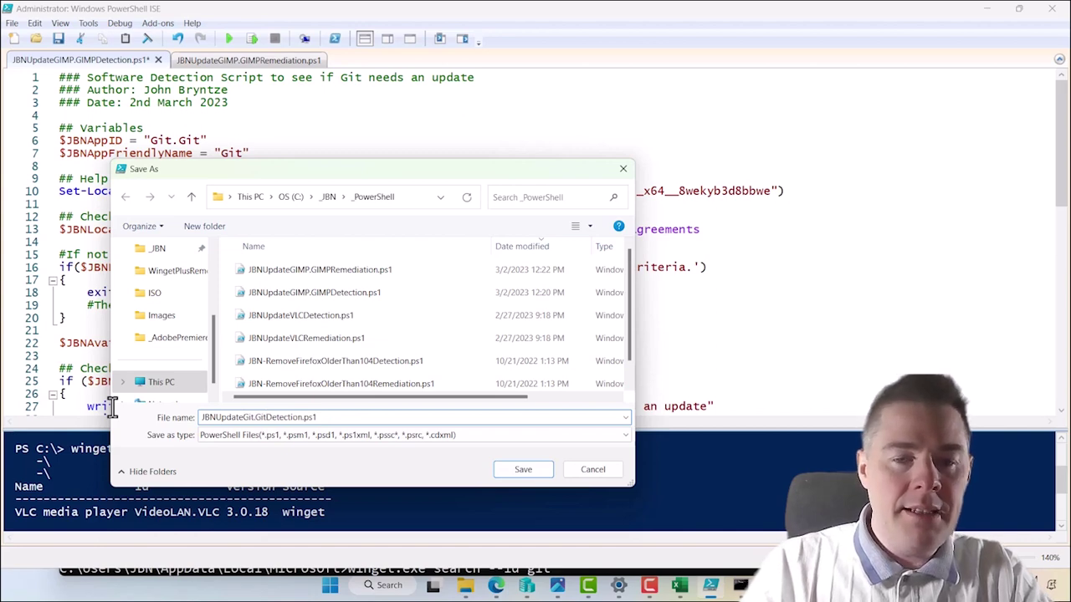
key("Return")
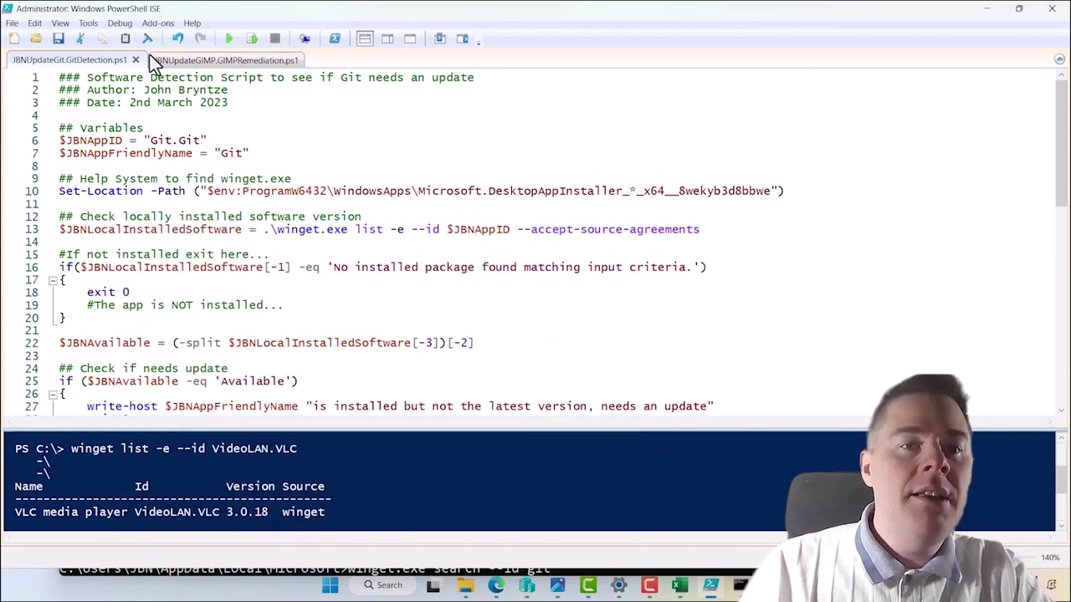
Set $JBNAppID in the GIMP remediation script to "Git.Git".
left_click(185, 65)
left_click_drag(215, 139, 151, 140)
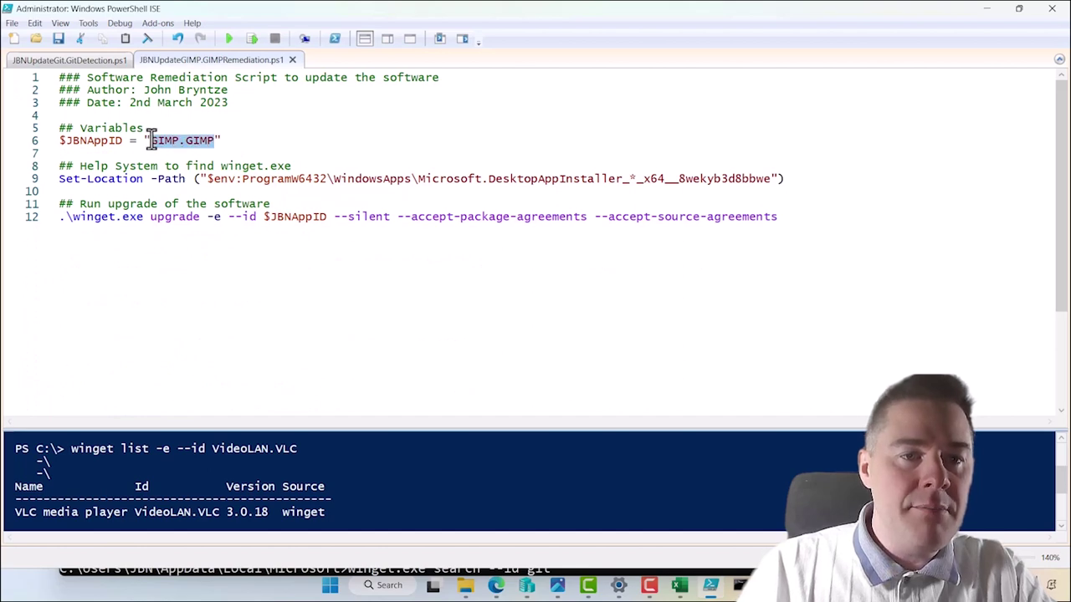
type("Git.Git")
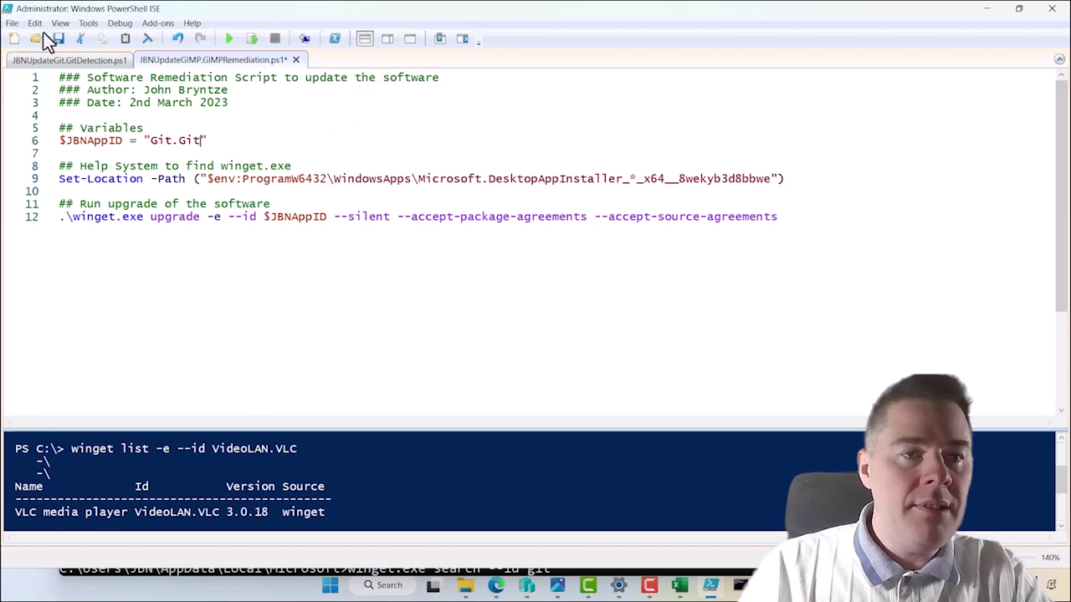
Save the remediation script as a new file named JBNUpdateGit.GitRemediation.ps1 in the _PowerShell folder.
left_click(13, 24)
left_click(40, 91)
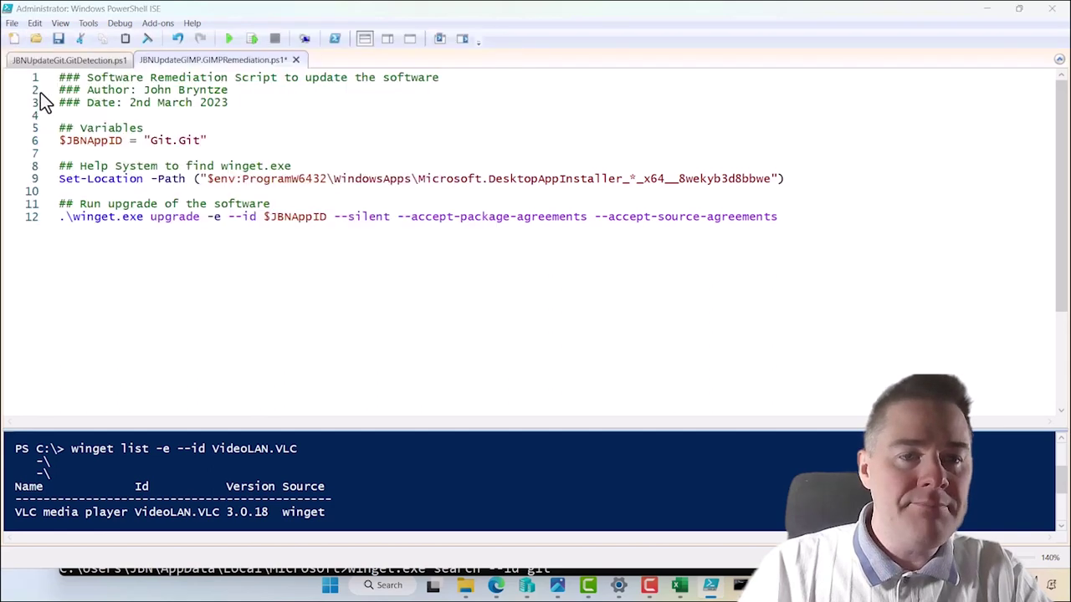
left_click(283, 417)
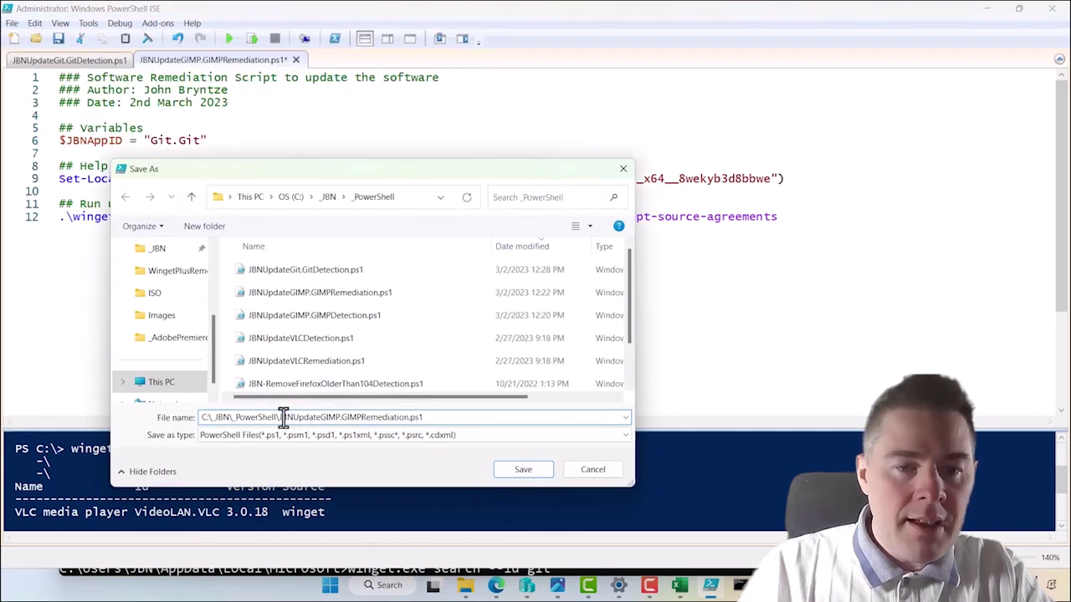
left_click_drag(282, 417, 107, 413)
key("BackSpace")
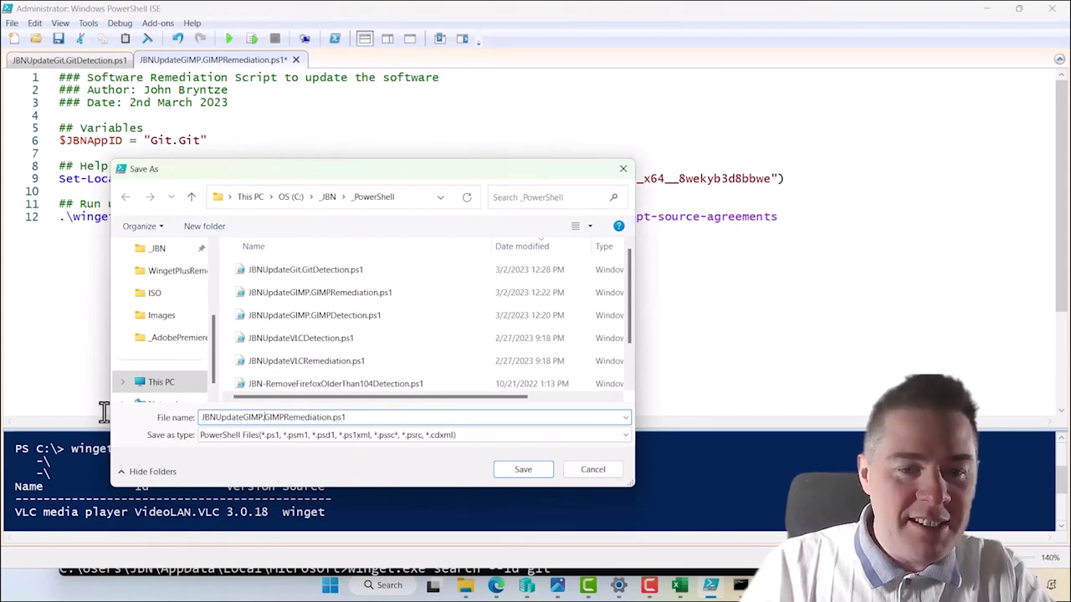
key("BackSpace")
key("BackSpace")
key("BackSpace")
key("BackSpace")
key("BackSpace")
key("BackSpace")
key("BackSpace")
key("BackSpace")
key("BackSpace")
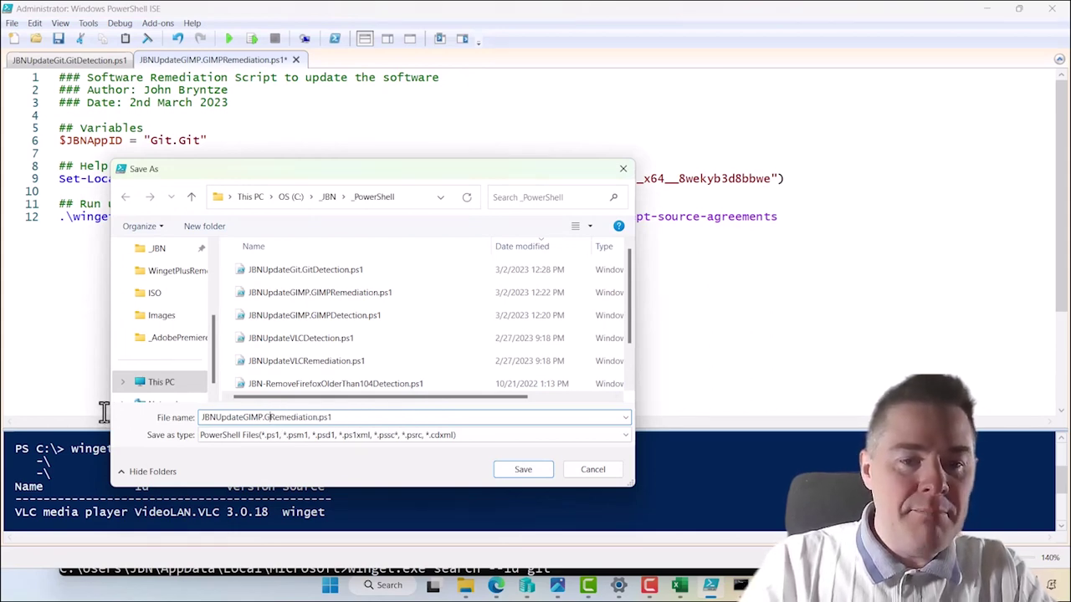
type("Git.Git")
key("Return")
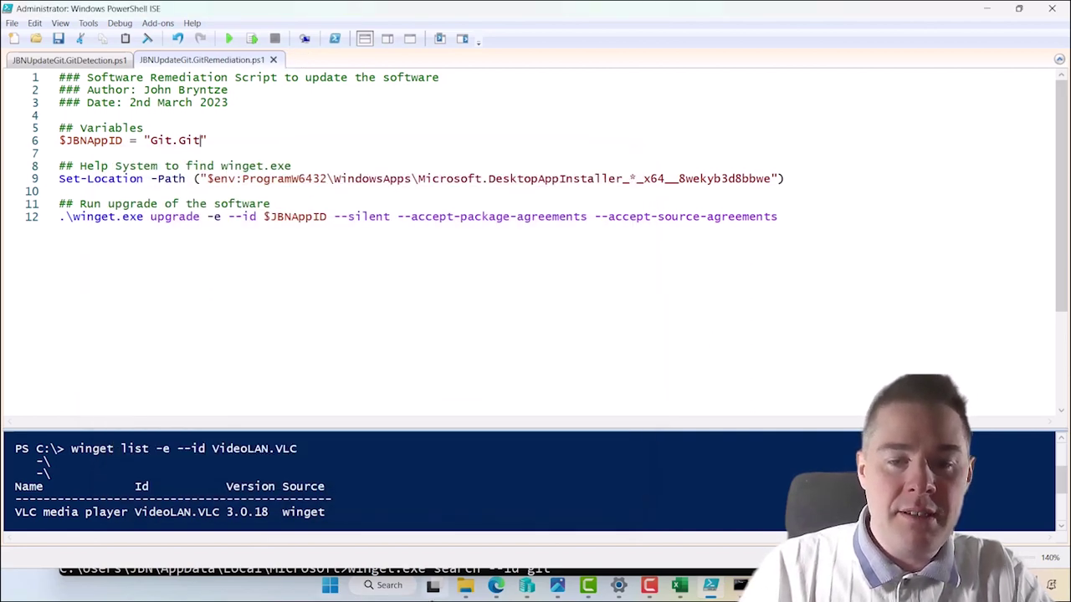
Switch to the Intune admin center and start a new script package named "Update Git automatically to the latest version".
left_click(496, 585)
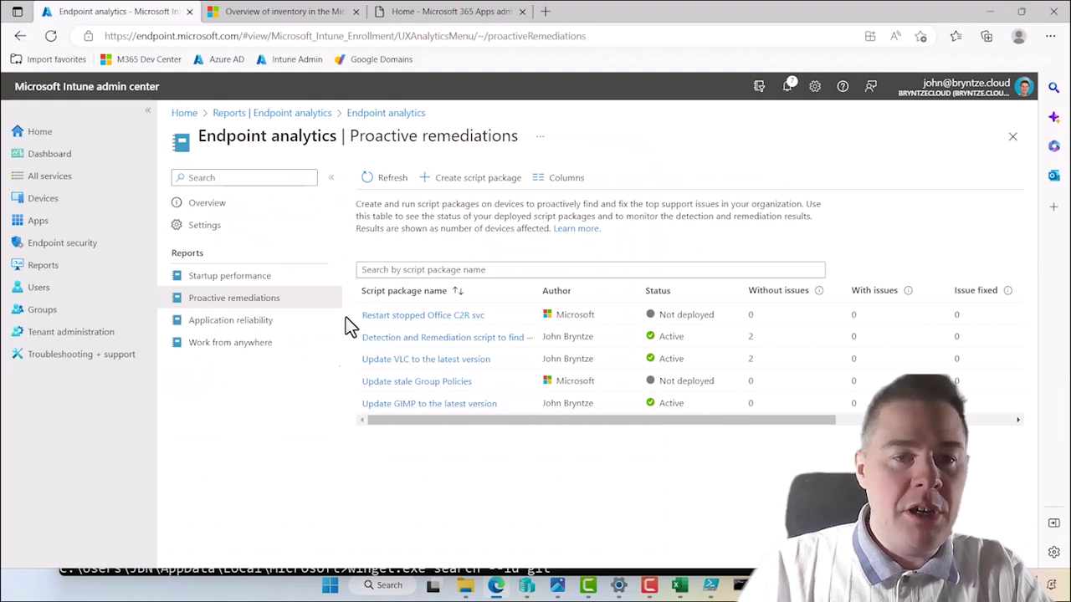
left_click(461, 186)
left_click(376, 245)
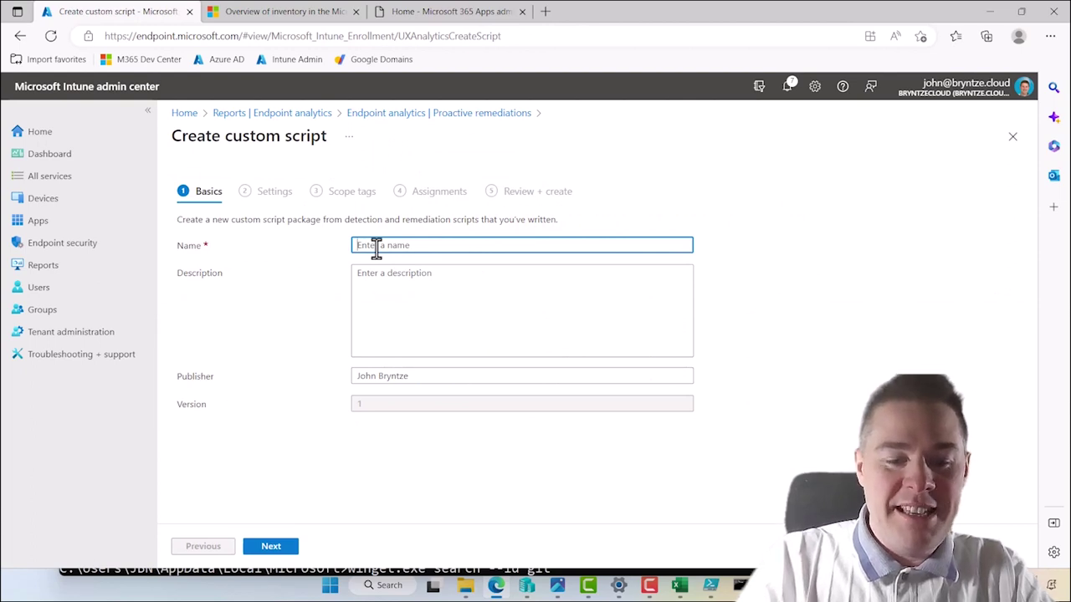
type("Au")
key("BackSpace")
key("BackSpace")
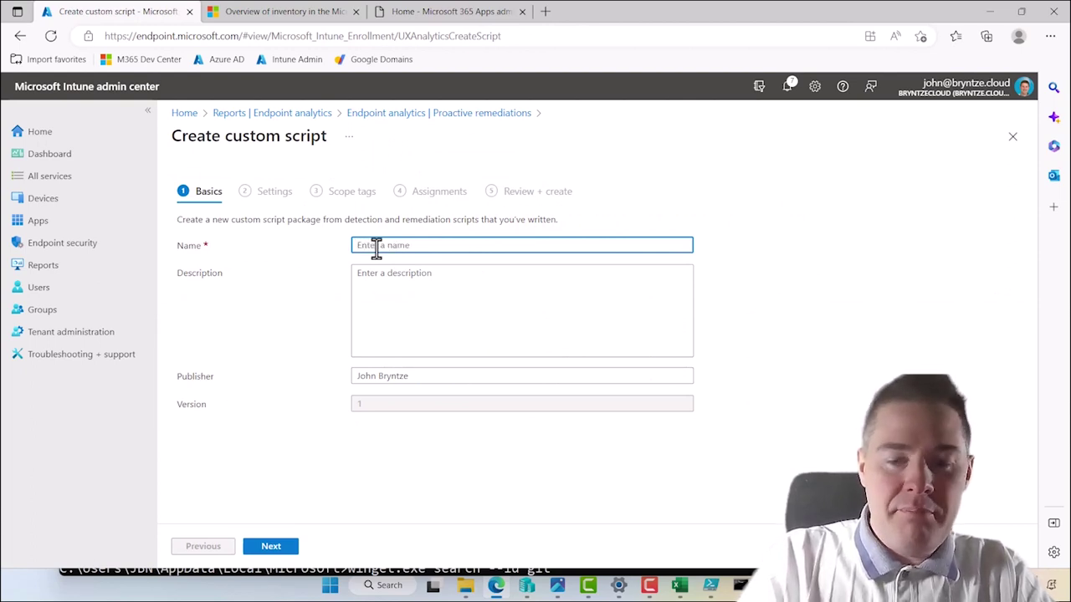
type("Update G")
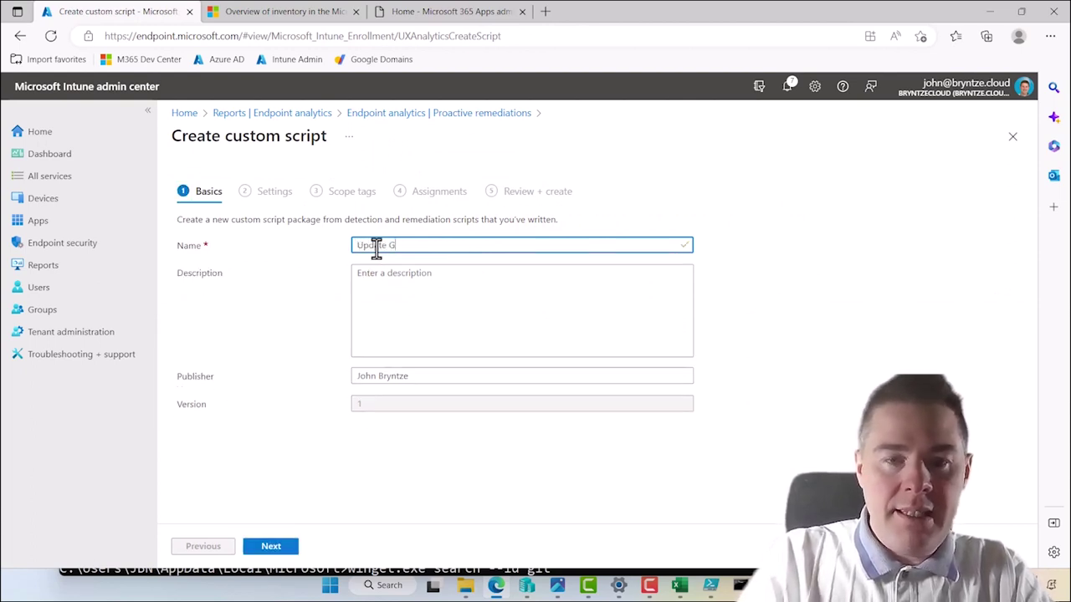
type("it automatically to the latest")
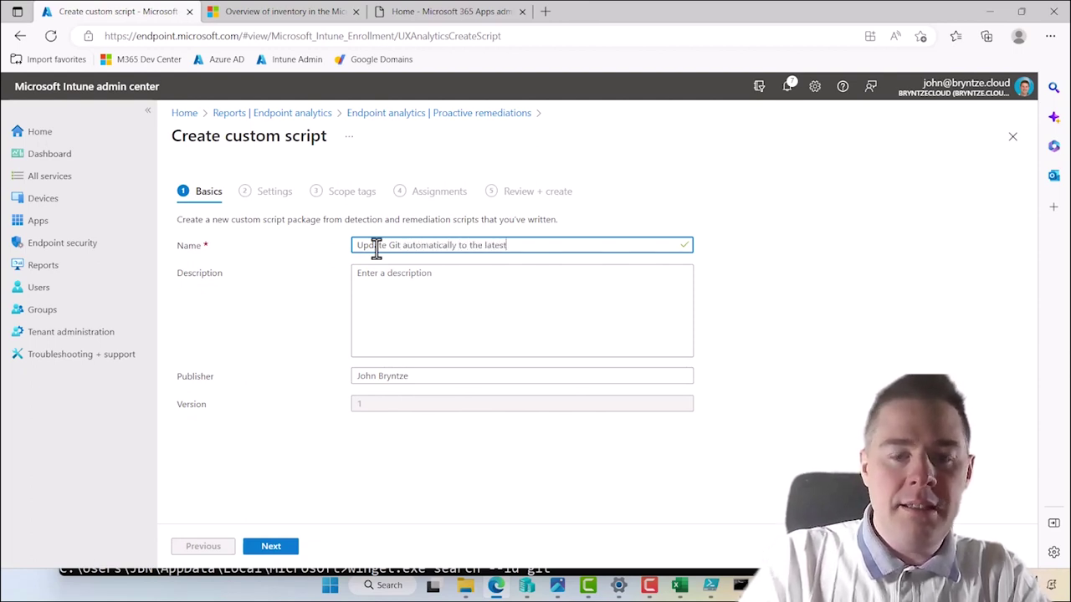
type(" version")
Describe the package as "Update Git with help of Winget.exe" and continue to its script settings.
key("Tab")
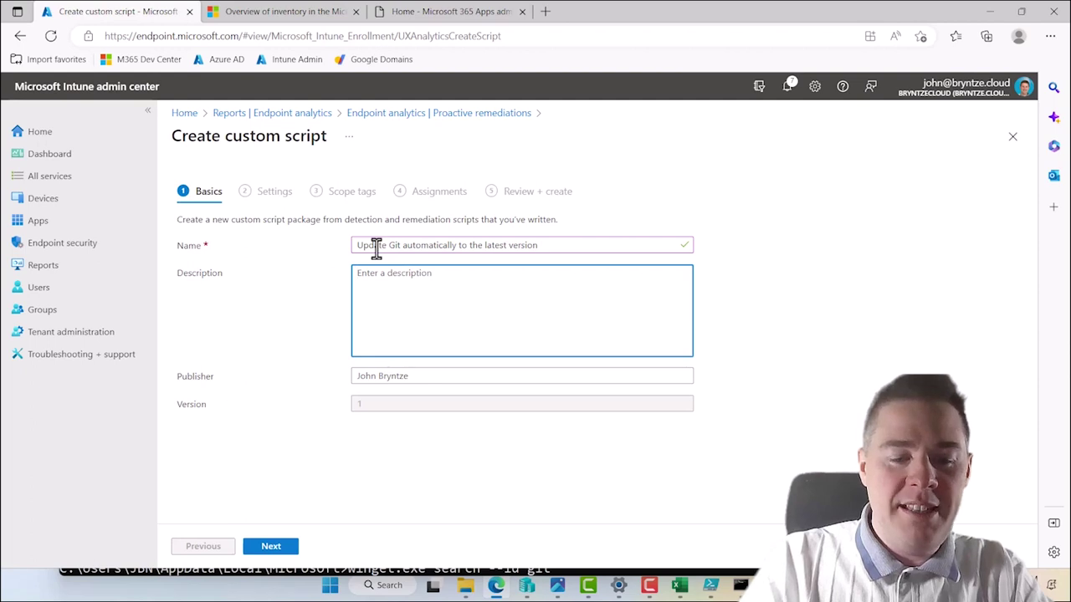
type("Up")
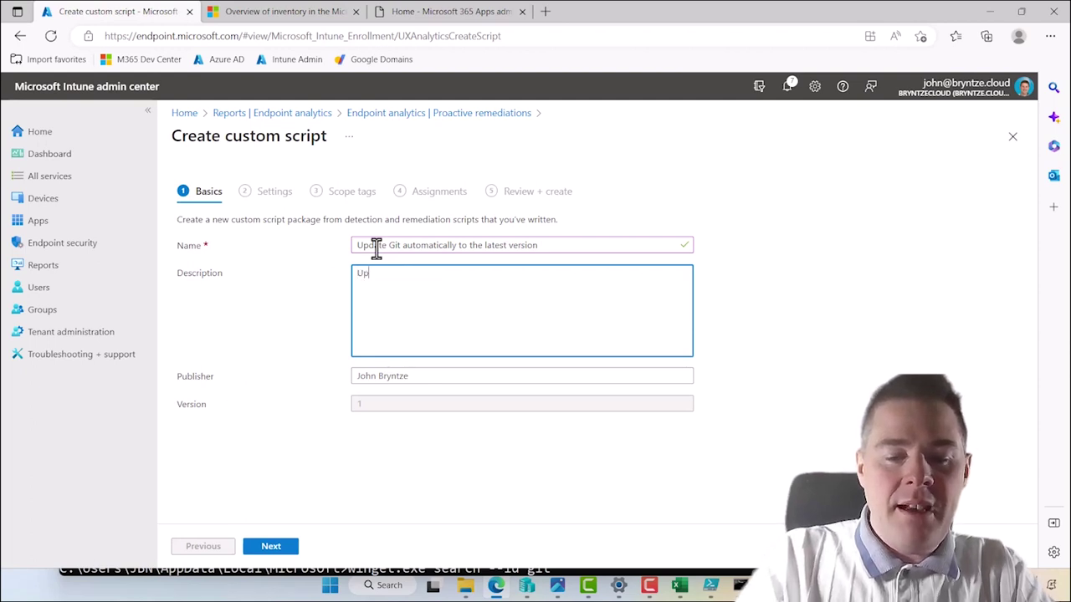
type("date Git with help of Winget.exe")
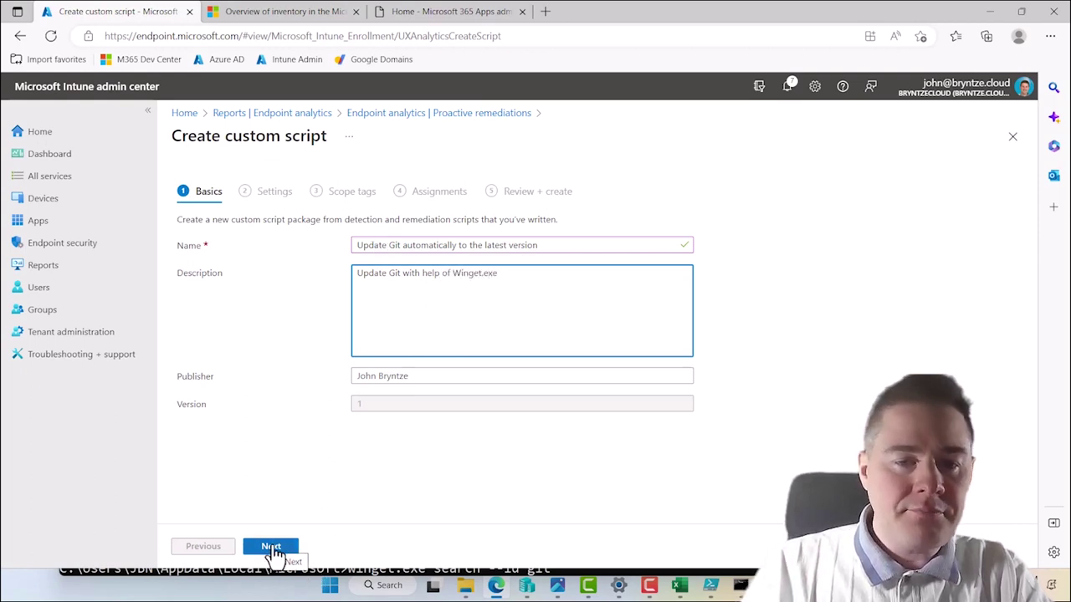
left_click(272, 548)
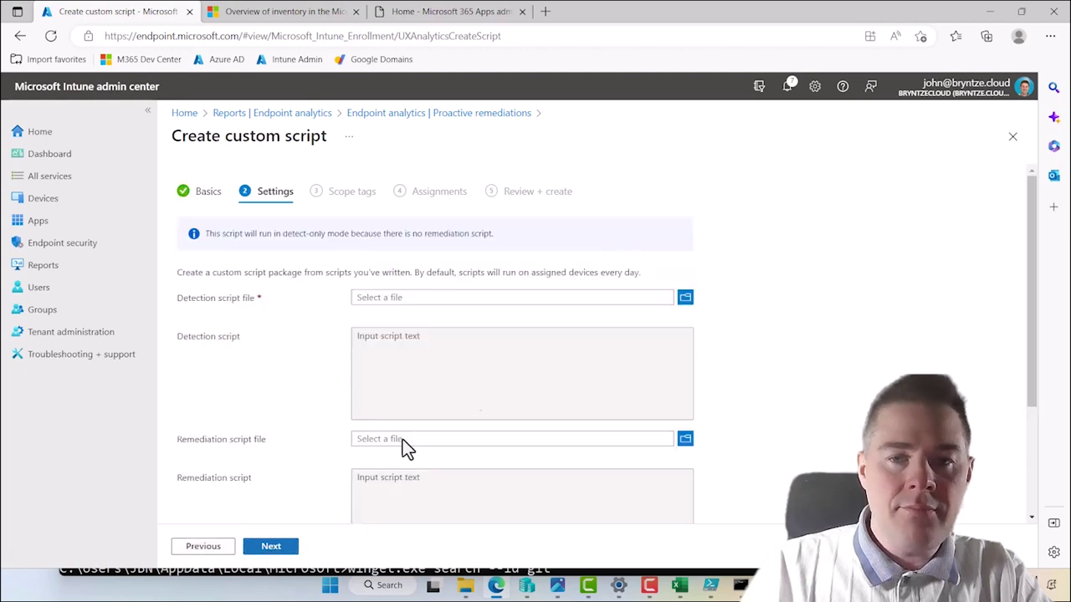
Load JBNUpdateGit.GitDetection.ps1 as the detection script and JBNUpdateGit.GitRemediation.ps1 as the remediation script.
left_click(685, 298)
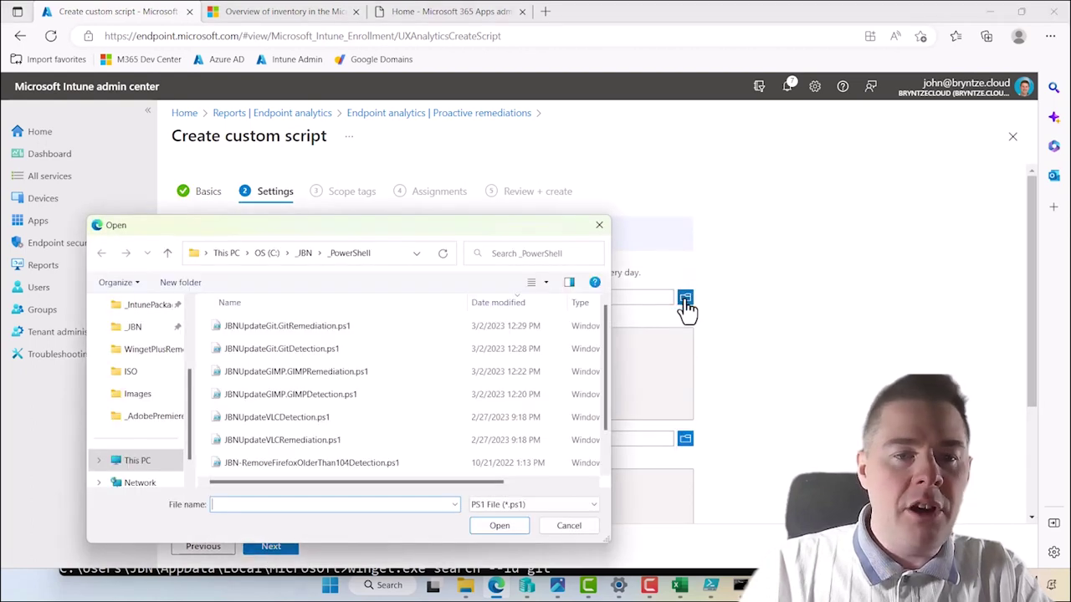
double_click(299, 350)
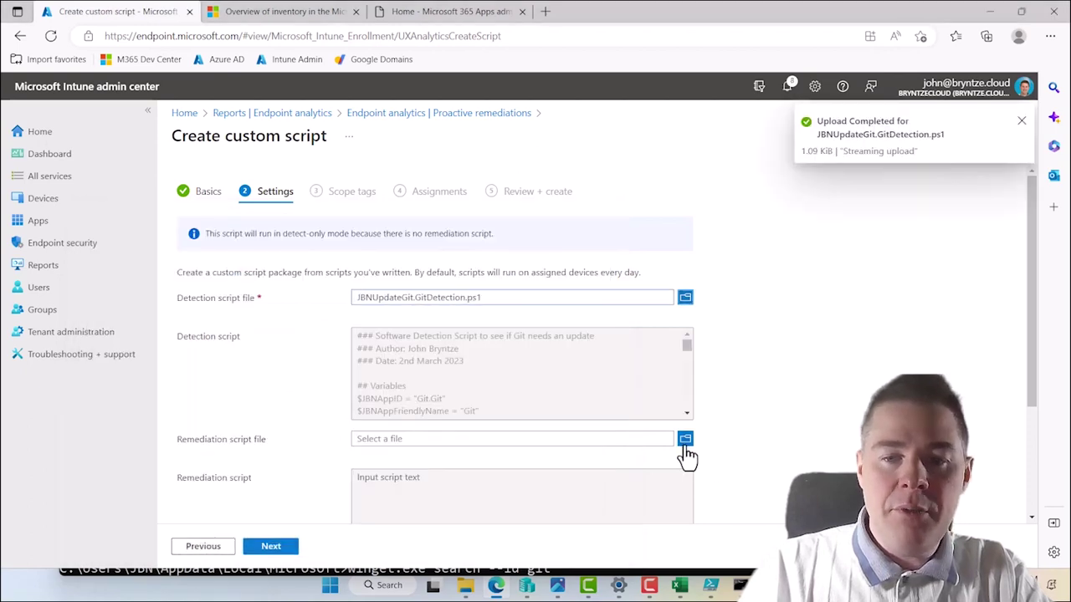
left_click(685, 443)
double_click(312, 331)
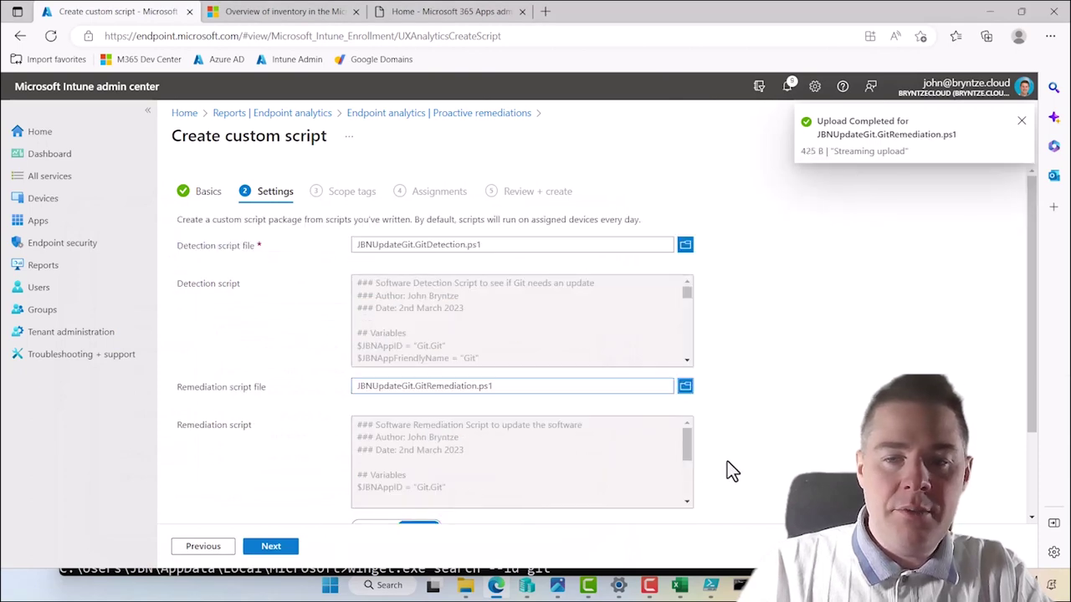
Enable running the script in 64-bit PowerShell and continue to the assignments with the Default scope tag.
scroll(727, 461, "down", 2)
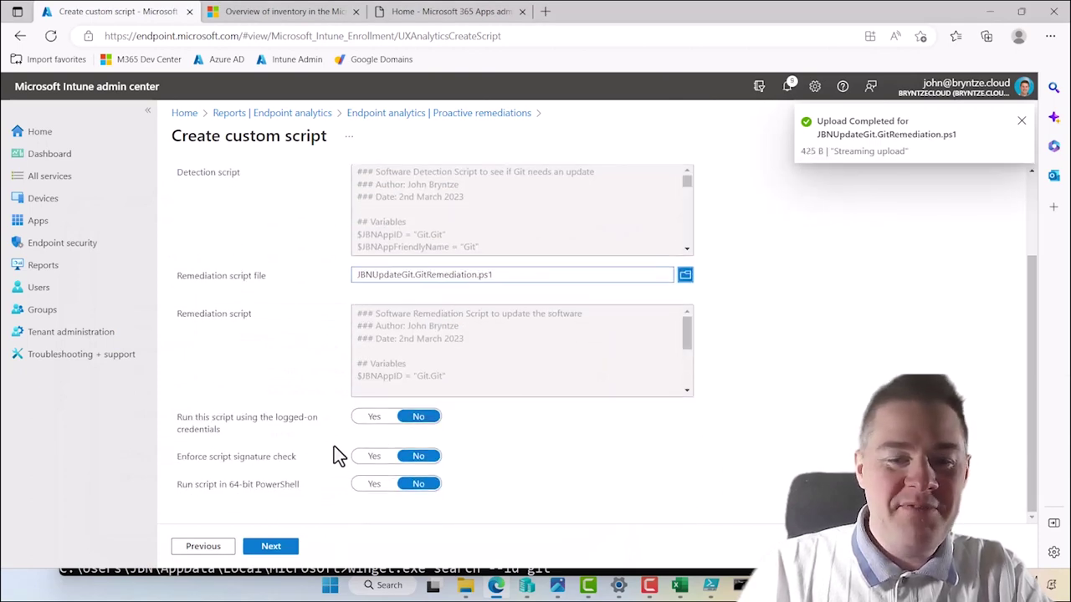
left_click(373, 485)
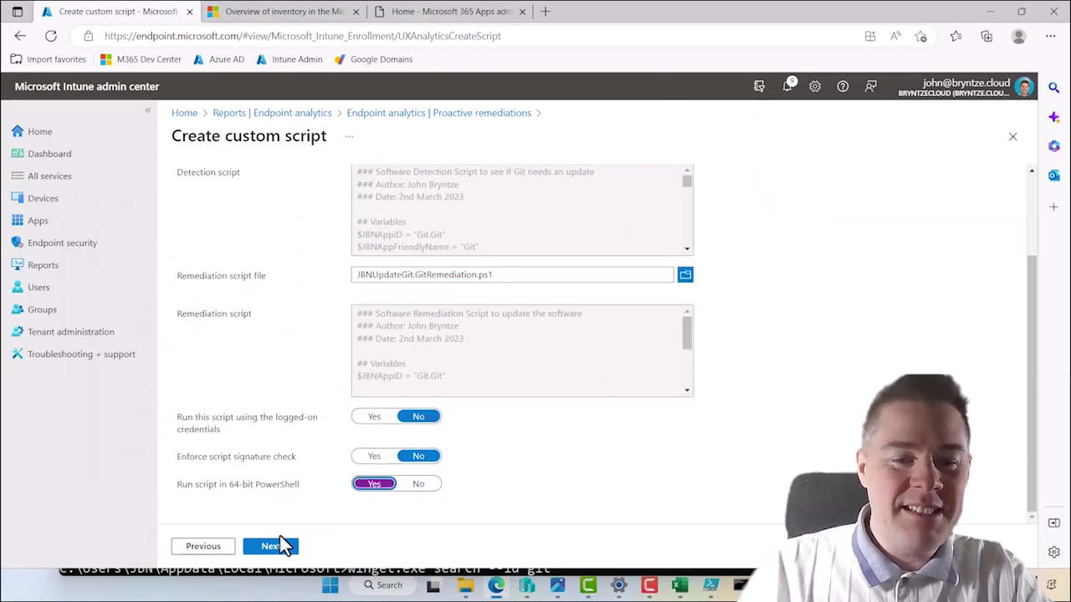
left_click(274, 550)
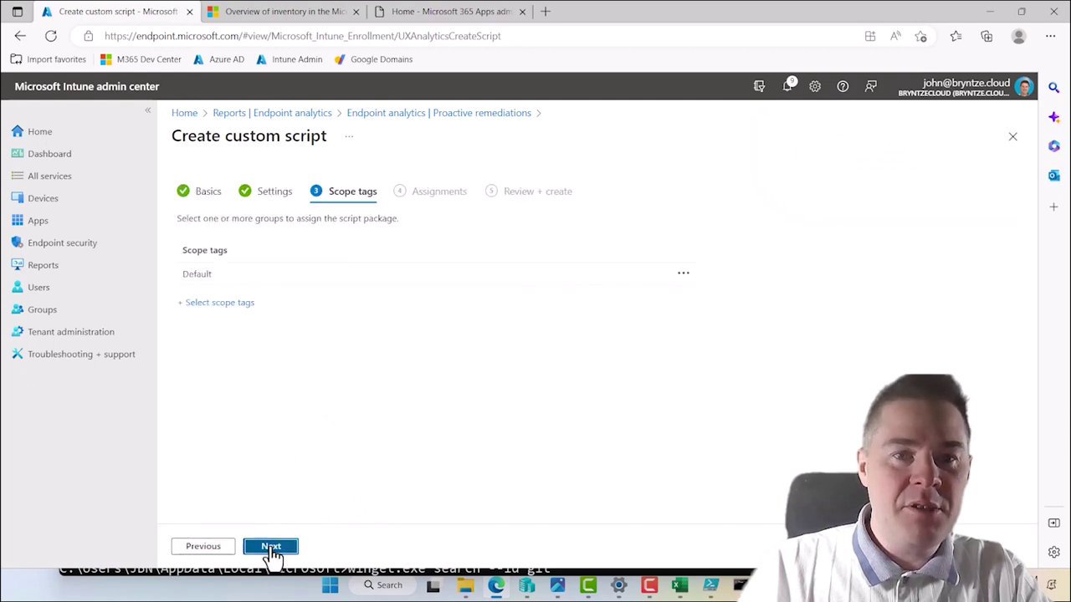
left_click(272, 548)
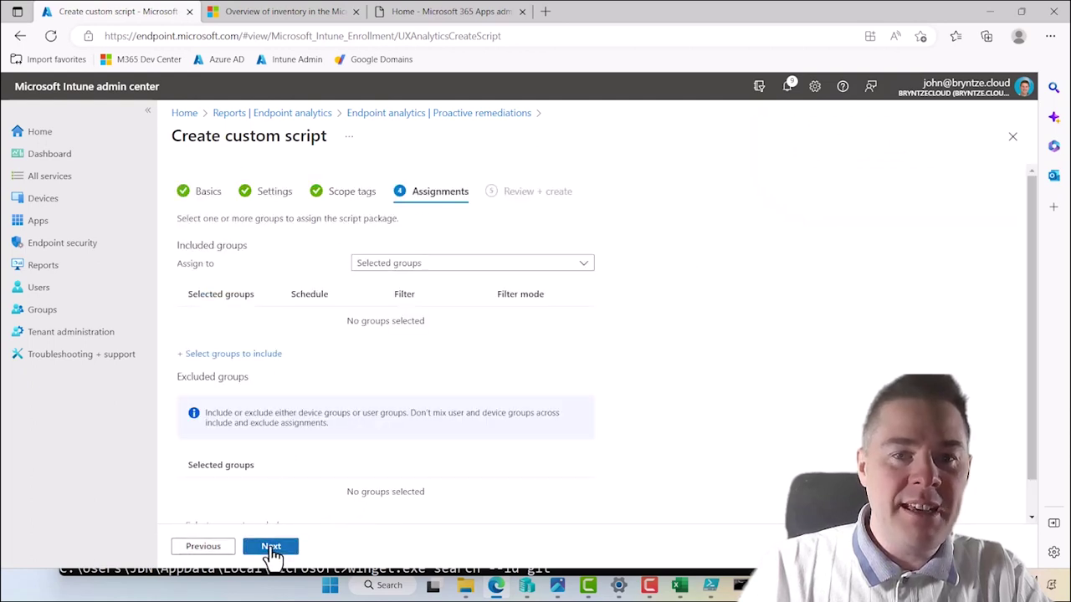
Assign the Git package to all devices on an hourly schedule and create it.
left_click(446, 264)
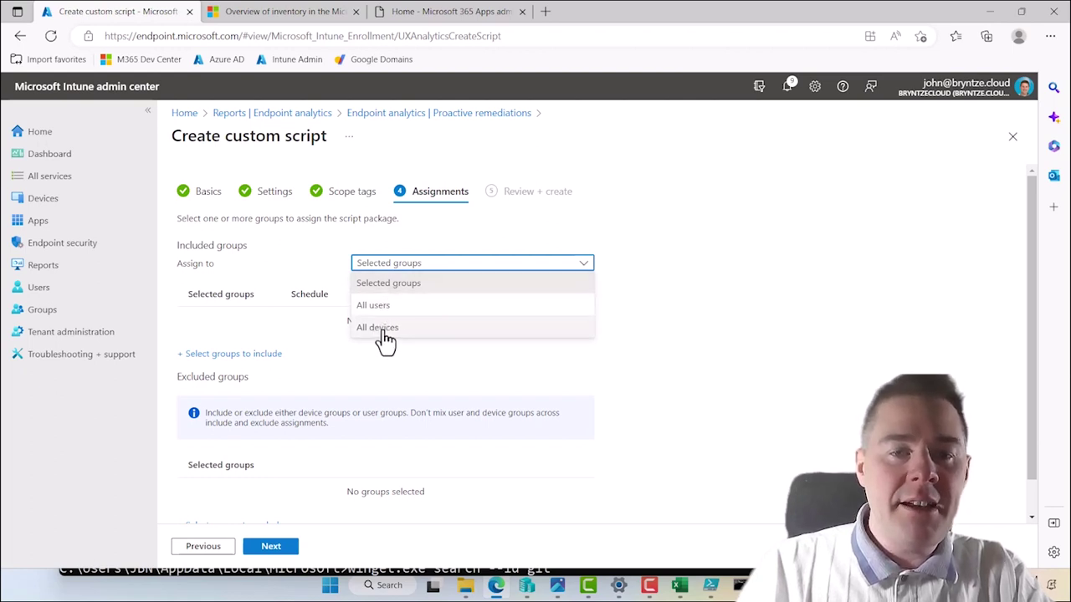
key("Escape")
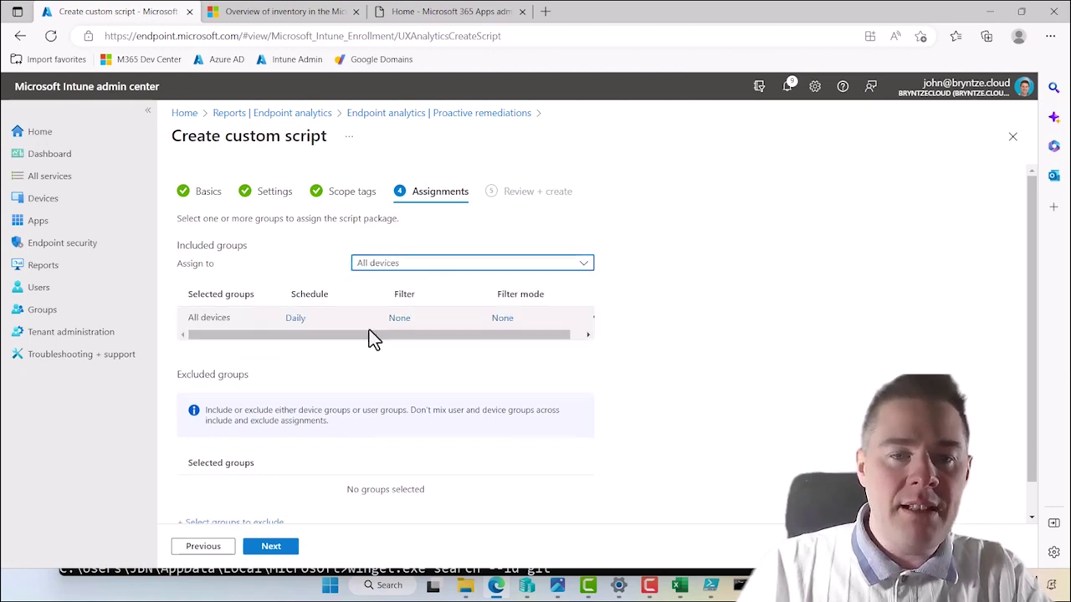
left_click(295, 327)
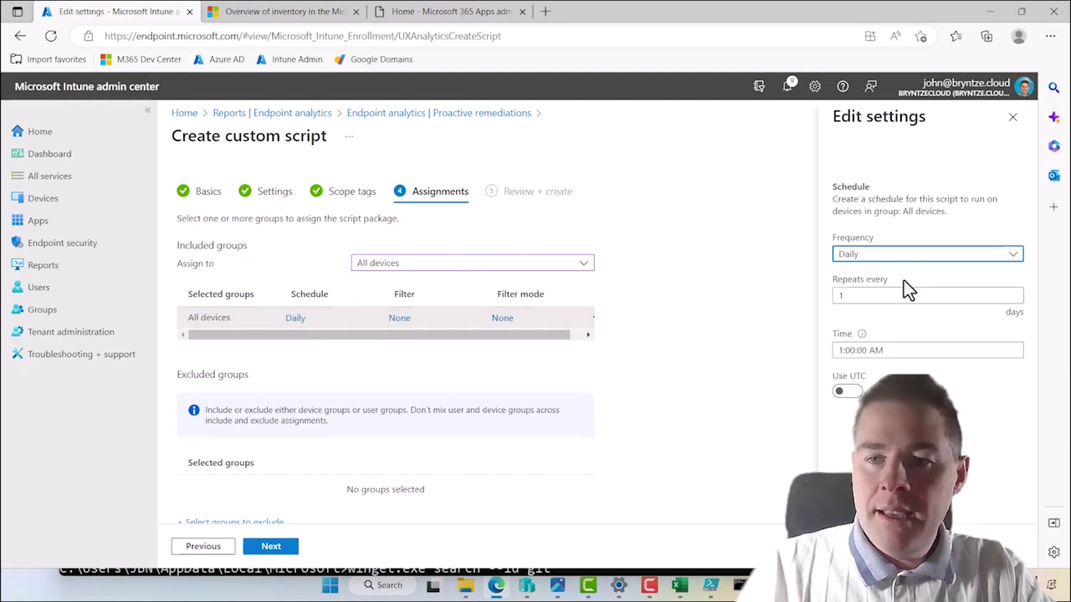
left_click(876, 260)
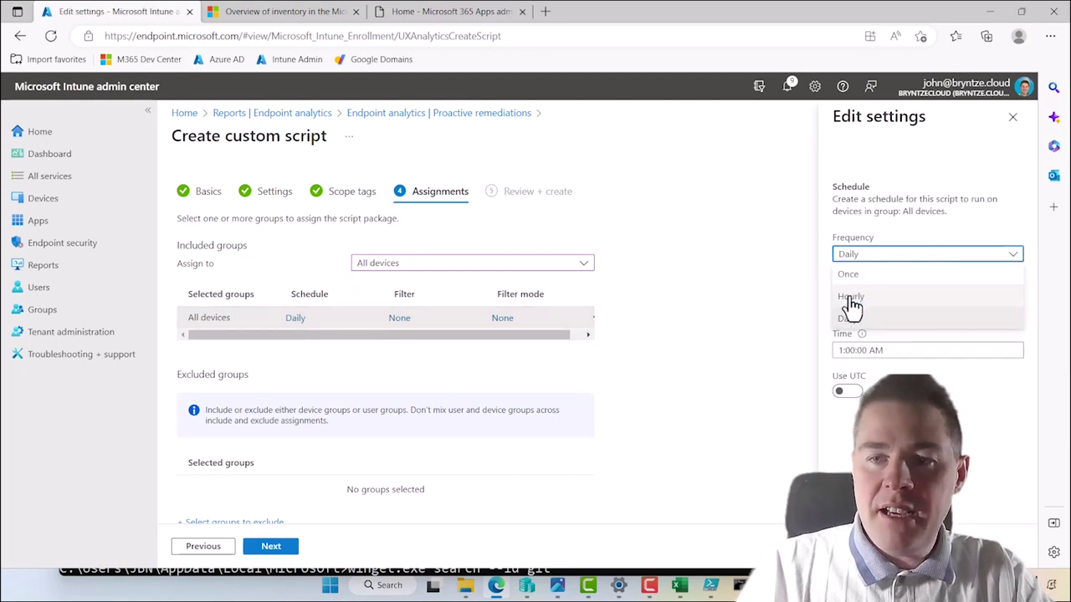
left_click(851, 298)
key("Return")
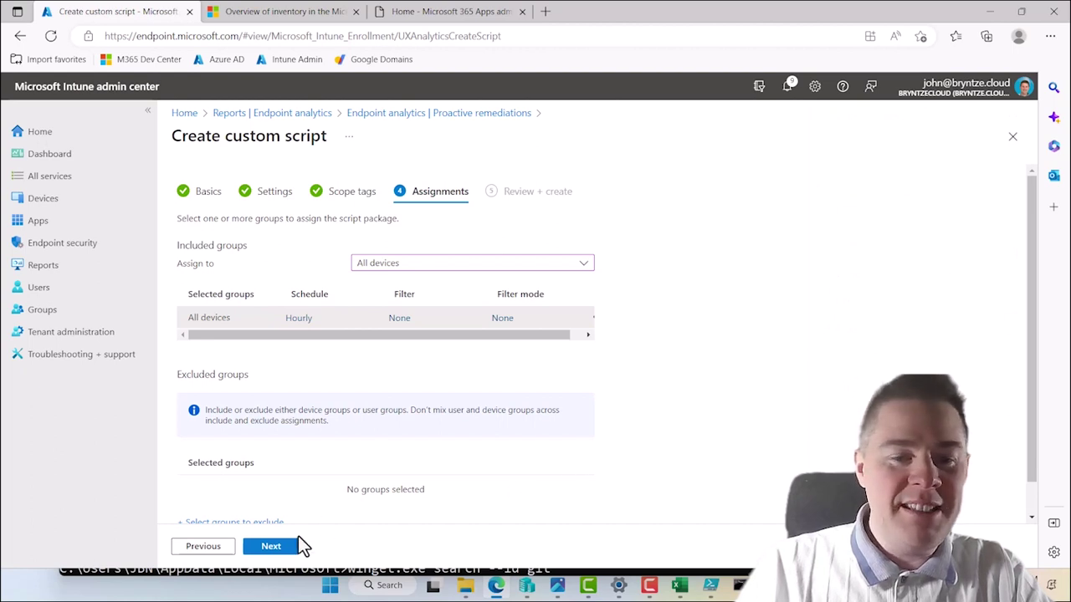
left_click(266, 552)
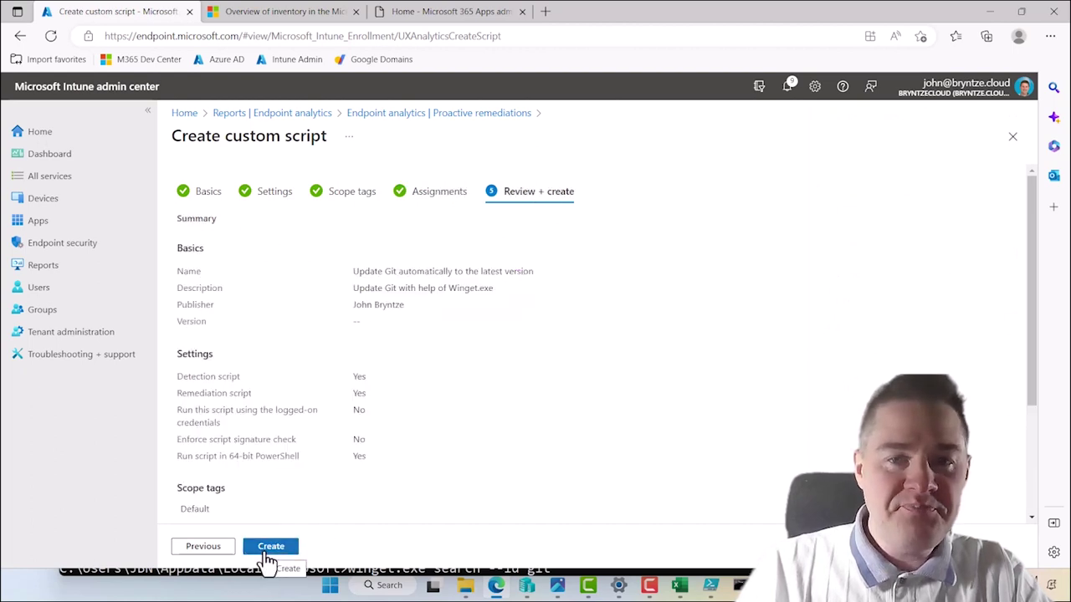
left_click(278, 554)
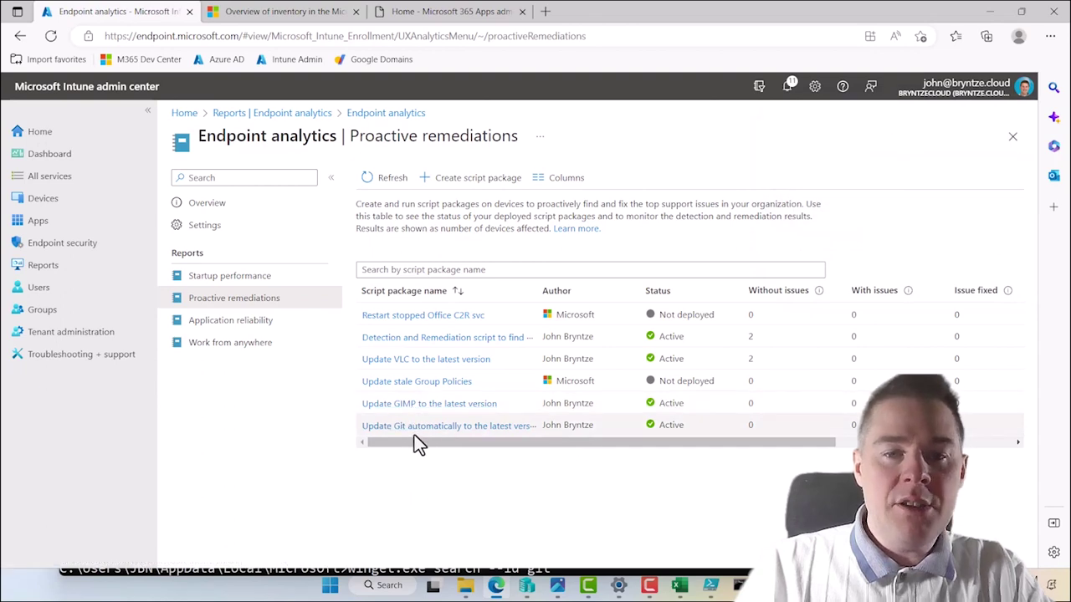
Switch to Command Prompt, run winget.exe search --id firefox and copy the ID Mozilla.Firefox.
left_click(590, 571)
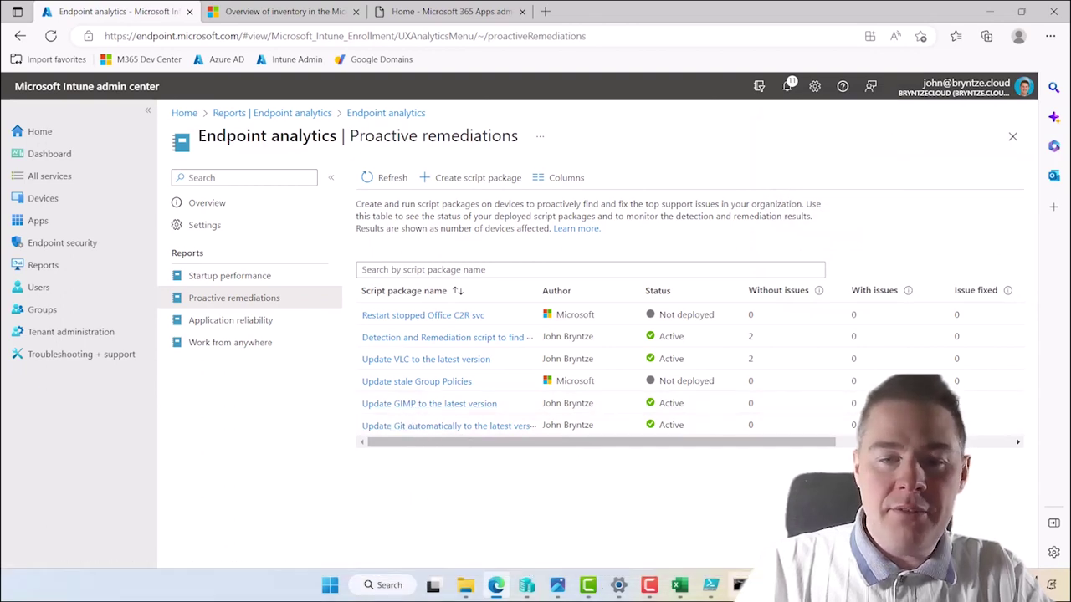
key("BackSpace")
key("BackSpace")
key("BackSpace")
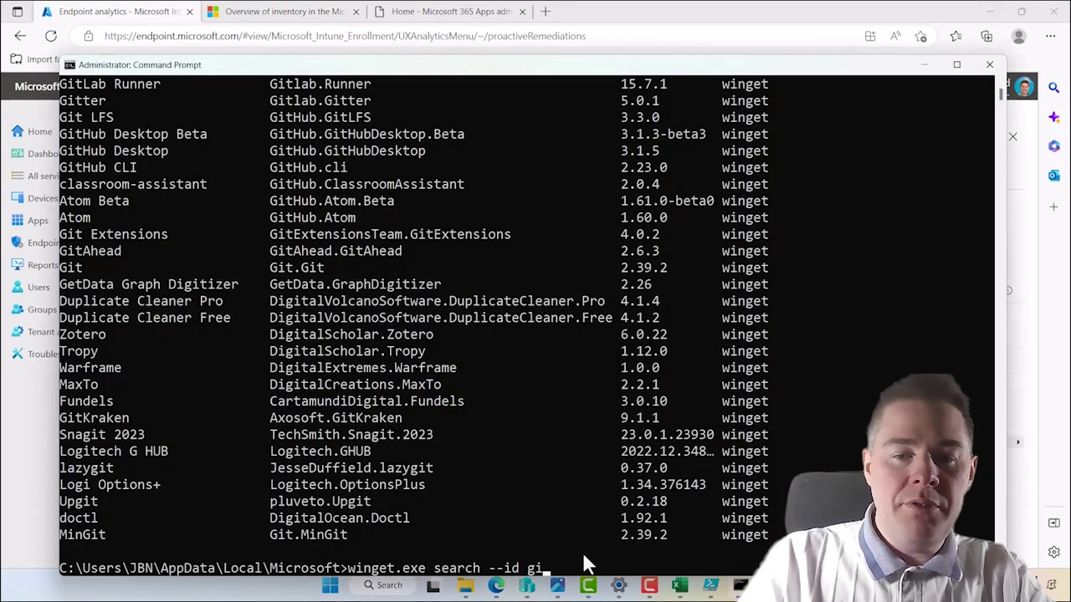
type("m")
key("BackSpace")
type("firefox")
key("Return")
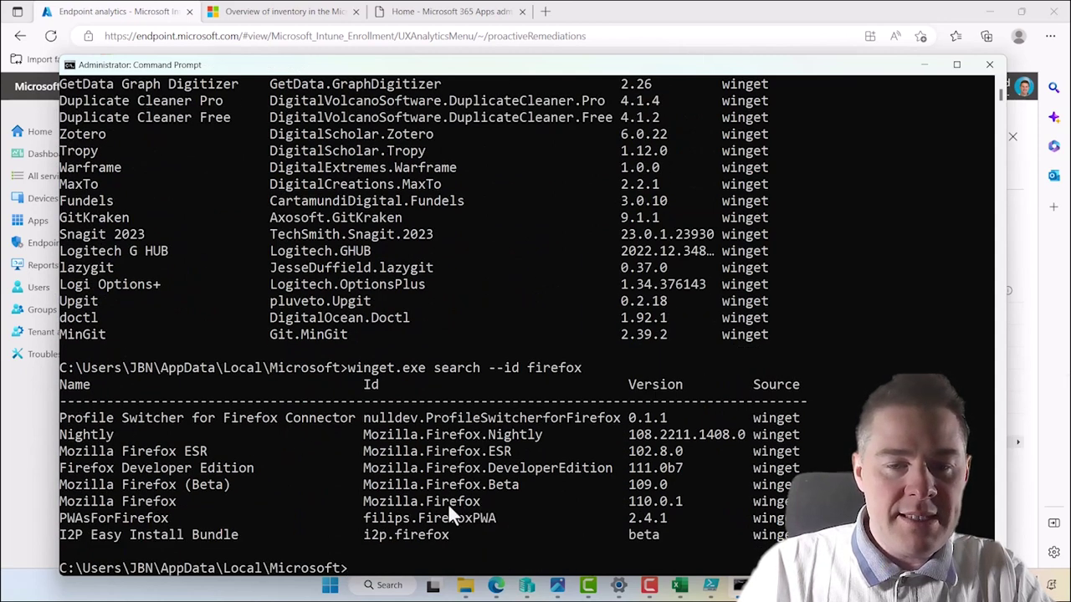
left_click_drag(364, 502, 481, 505)
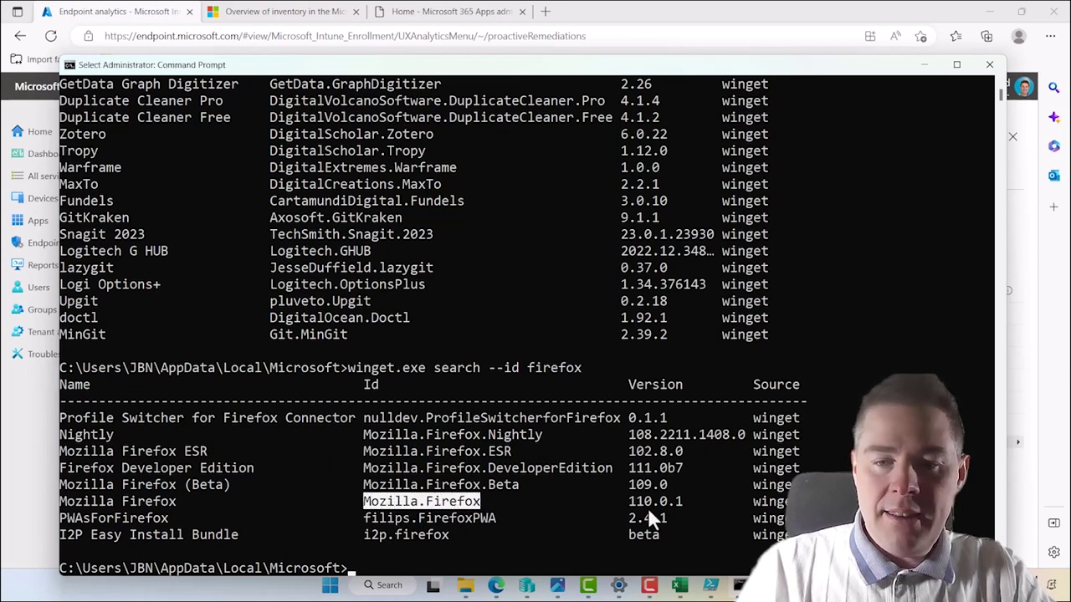
key("ctrl+c")
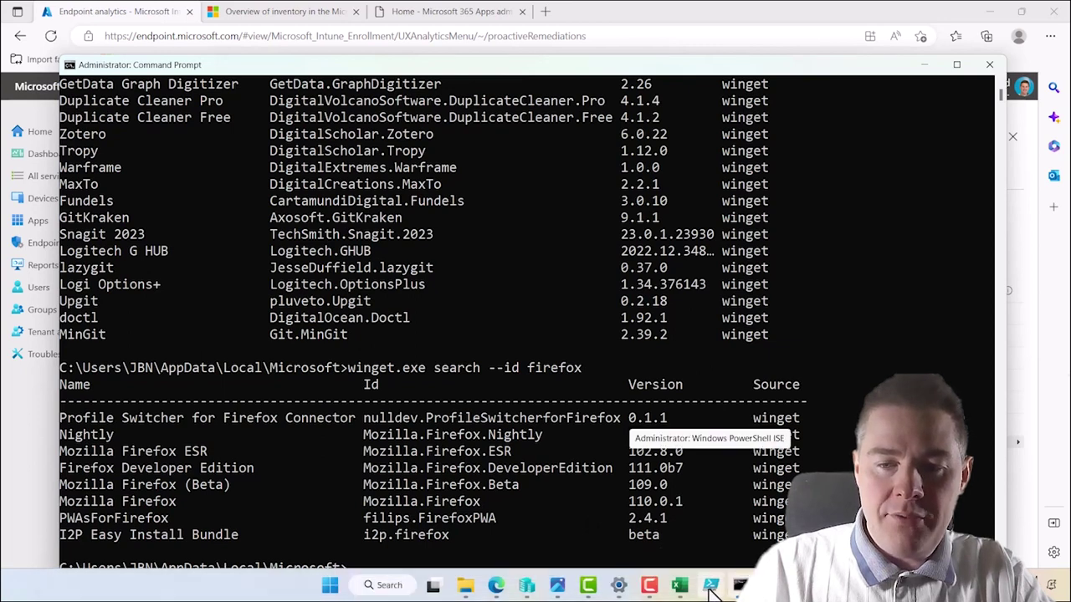
Switch to Excel and check the first Mozilla Firefox entry's version in the detected apps list.
left_click(681, 591)
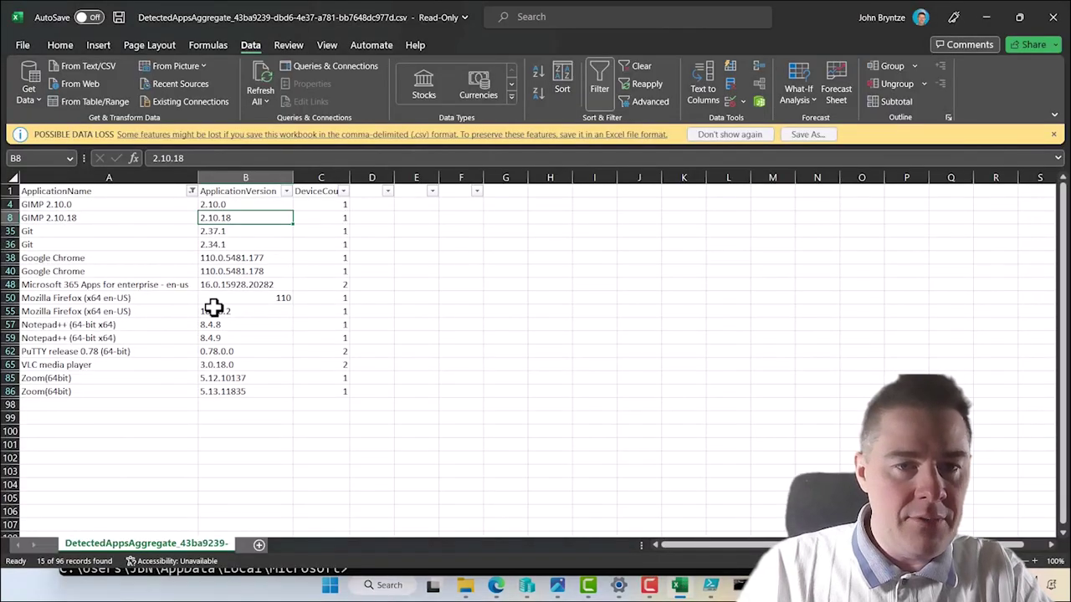
left_click(262, 302)
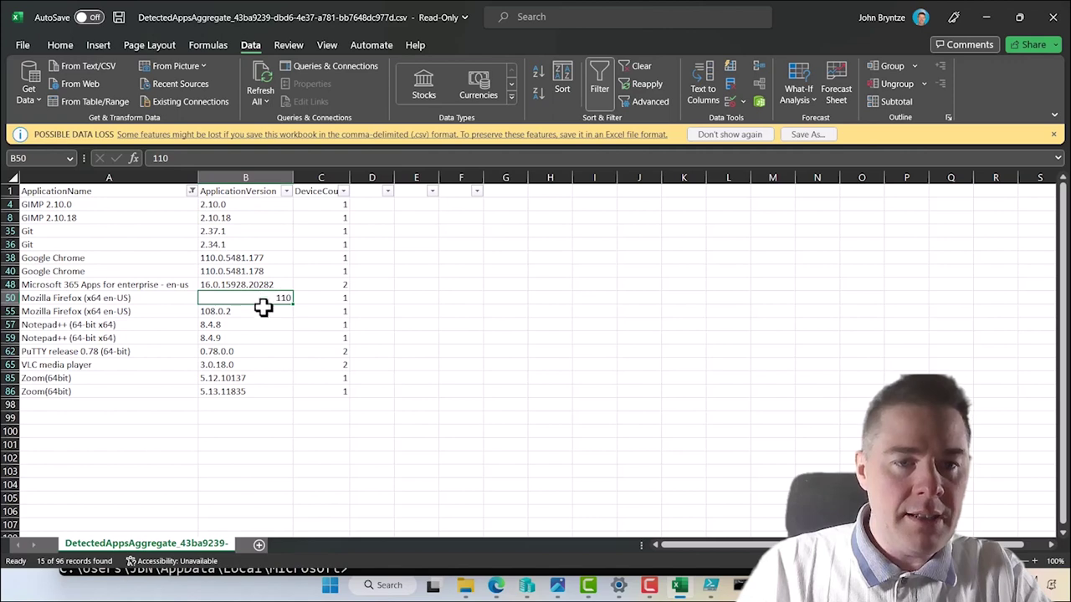
Switch to PowerShell ISE and set $JBNAppID in the Git remediation script to the copied ID Mozilla.Firefox.
left_click(984, 15)
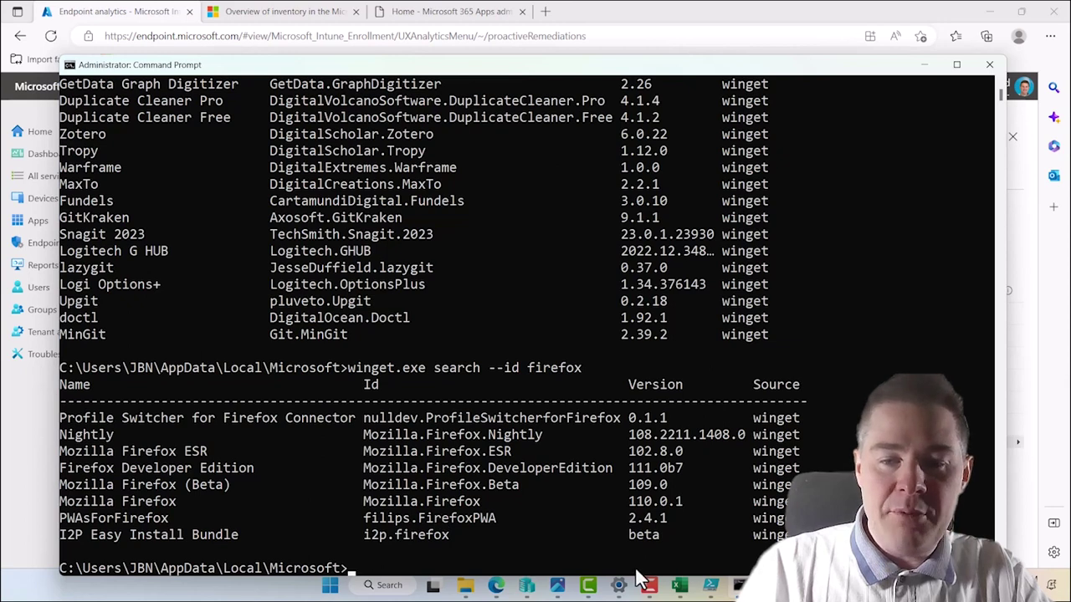
left_click(710, 585)
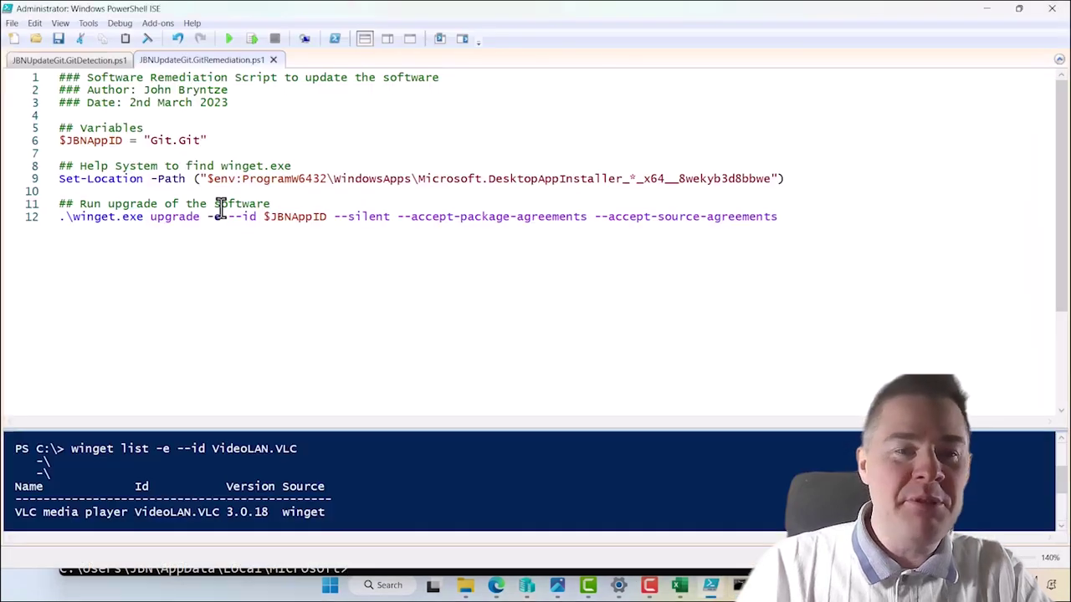
double_click(184, 141)
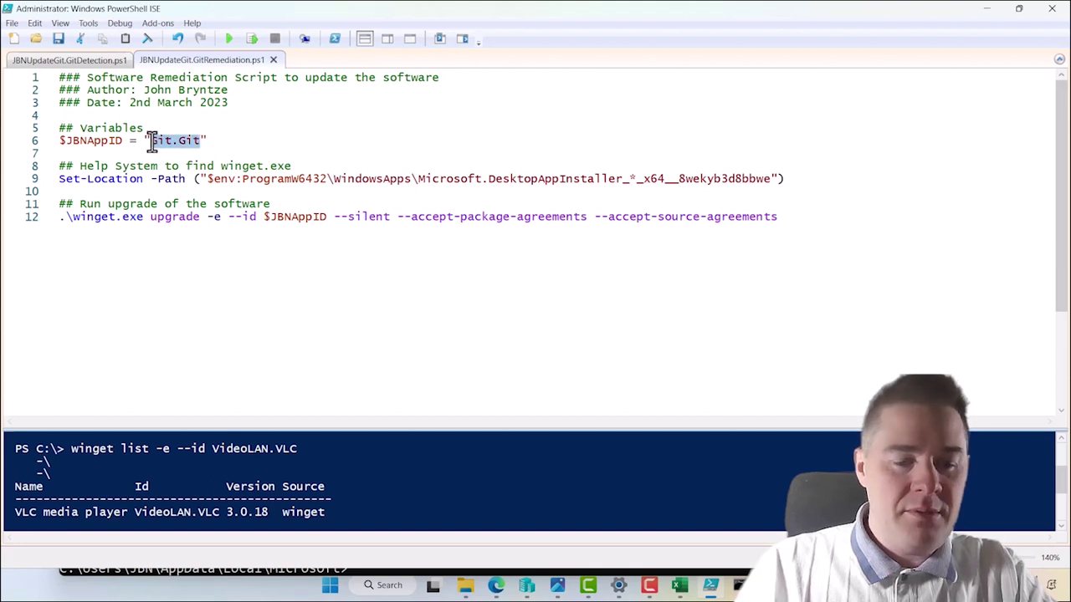
key("ctrl+v")
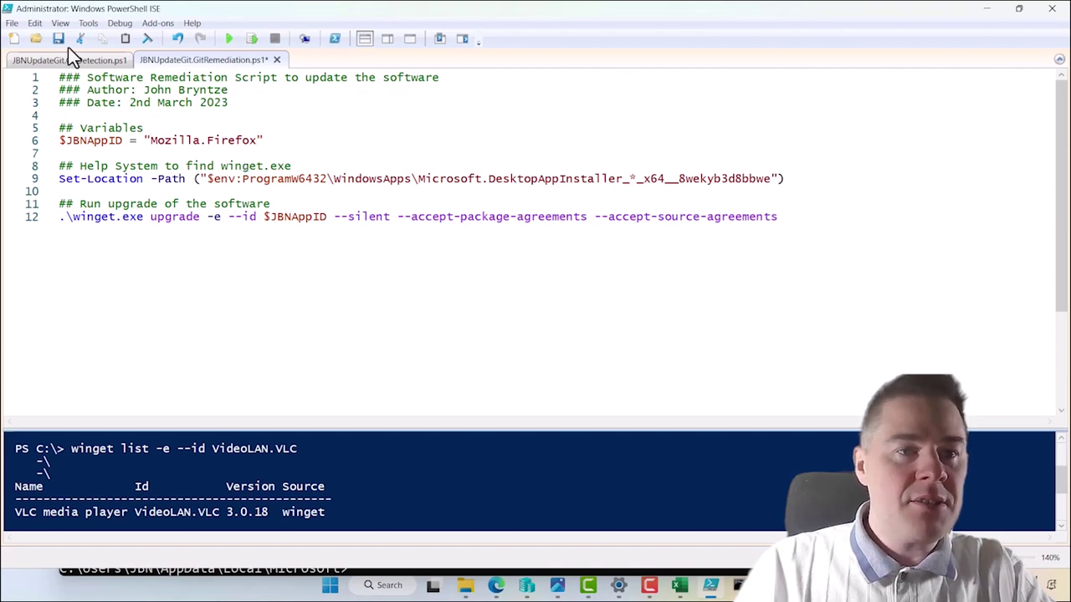
Save the remediation script as a new file named JBNUpdateMozilla.FirefoxRemediation.ps1 in the _PowerShell folder.
left_click(12, 23)
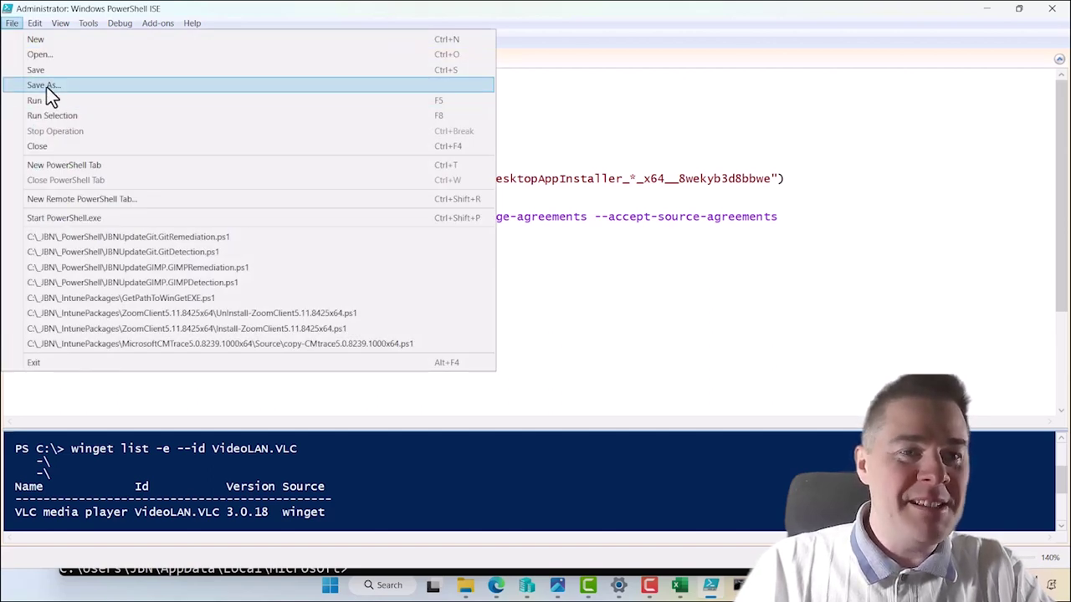
left_click(44, 85)
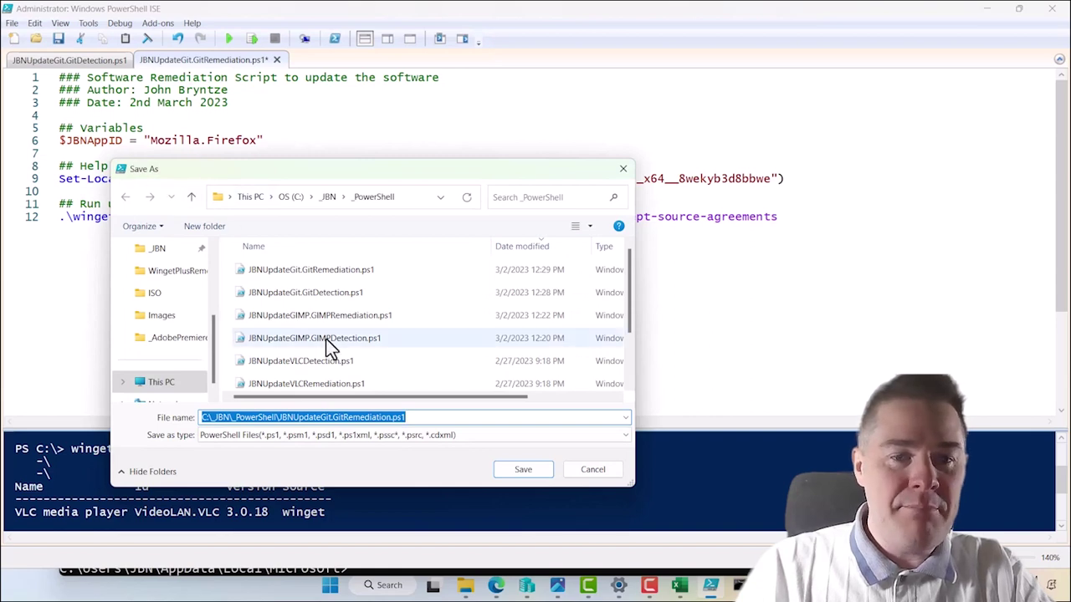
left_click(338, 417)
key("BackSpace")
key("BackSpace")
key("BackSpace")
key("BackSpace")
key("BackSpace")
key("BackSpace")
key("BackSpace")
key("ctrl+v")
key("ctrl+Left")
key("Left")
key("Left")
key("Left")
key("Left")
key("Left")
key("Left")
key("Left")
key("Left")
key("Left")
key("Left")
key("Left")
key("Left")
key("Left")
key("Left")
key("Left")
key("BackSpace")
key("BackSpace")
key("BackSpace")
key("BackSpace")
key("BackSpace")
key("BackSpace")
key("BackSpace")
key("BackSpace")
key("BackSpace")
key("BackSpace")
key("BackSpace")
key("BackSpace")
key("BackSpace")
key("BackSpace")
key("BackSpace")
key("BackSpace")
key("BackSpace")
key("BackSpace")
key("BackSpace")
key("BackSpace")
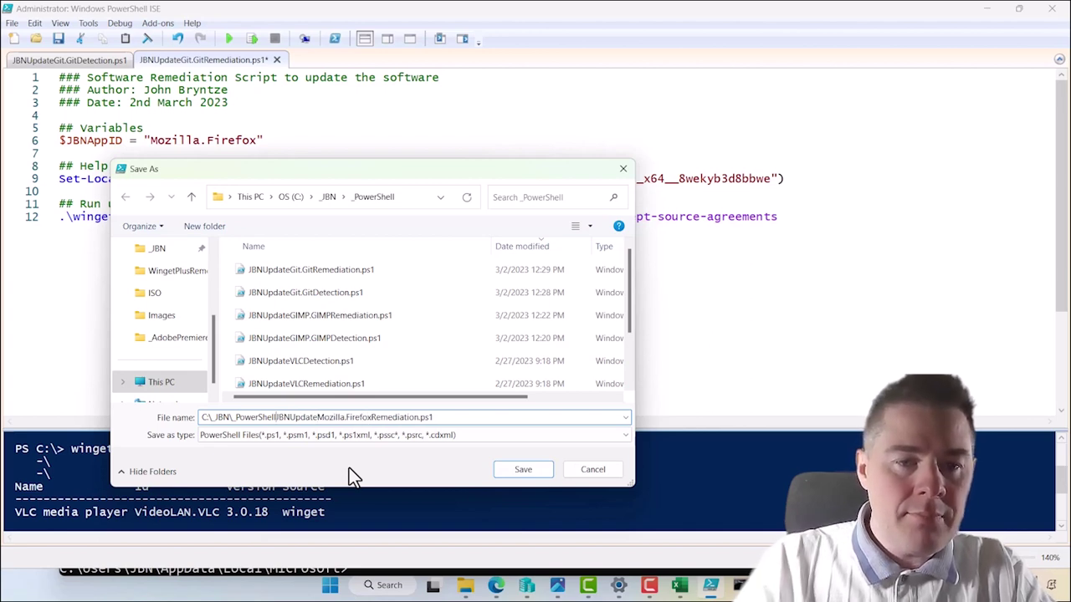
key("Return")
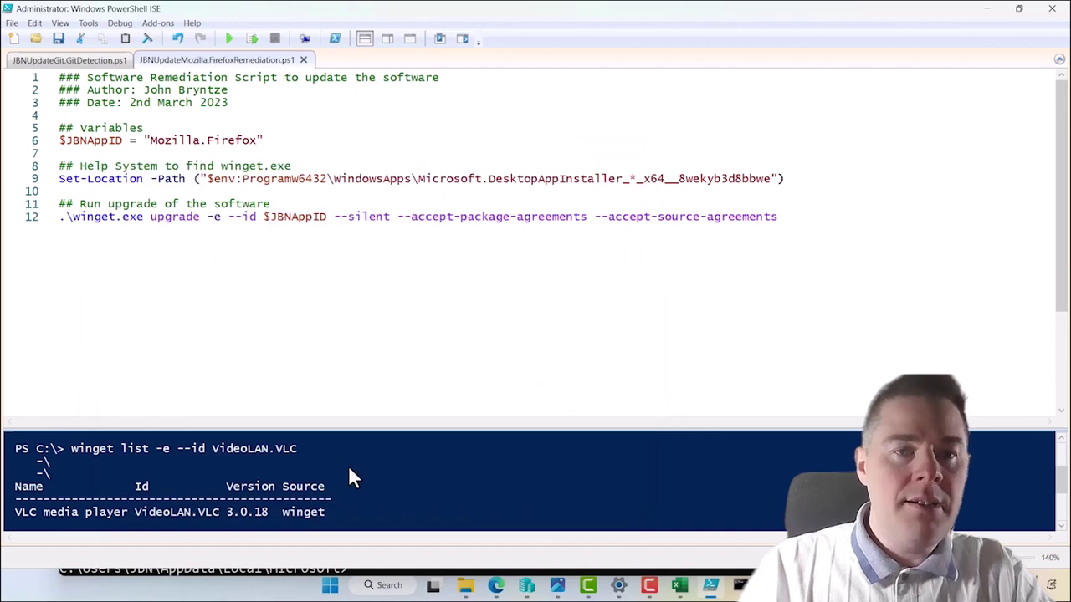
In the Git detection script, replace the app name in the header comment with Mozilla Firefox.
left_click(84, 61)
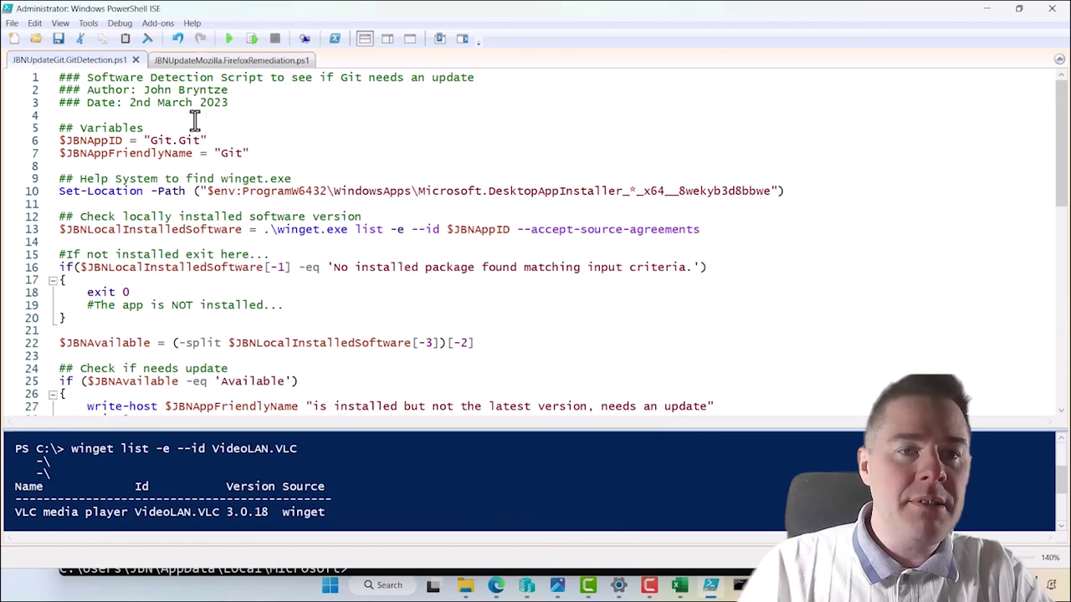
left_click(358, 84)
key("BackSpace")
key("BackSpace")
key("BackSpace")
type("Mozilla Firefox")
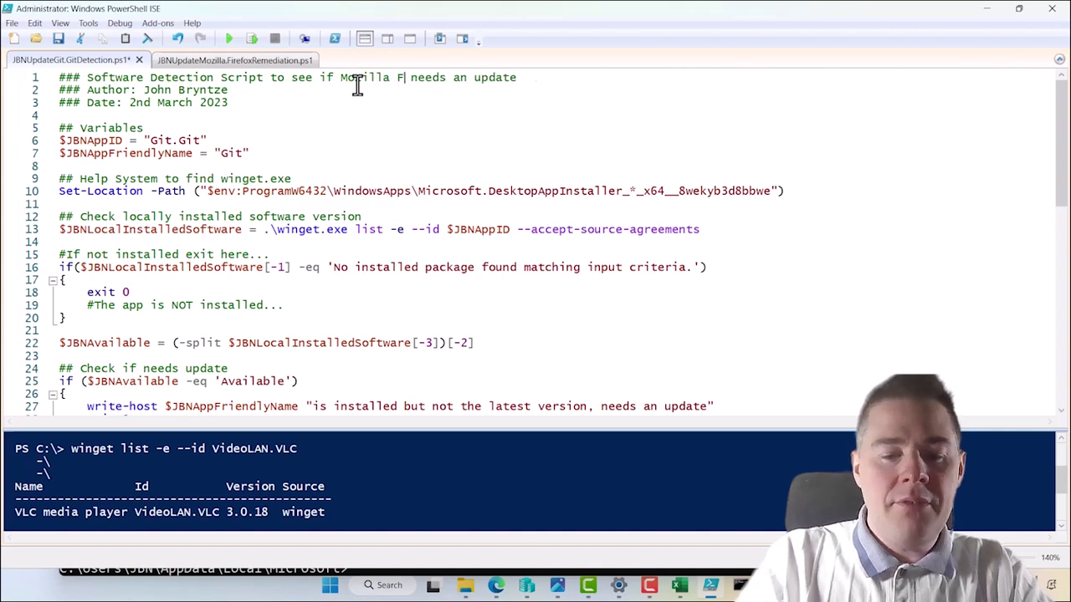
Set the detection script's $JBNAppFriendlyName to Mozilla Firefox and its $JBNAppID to Mozilla.Firefox.
left_click(243, 156)
key("BackSpace")
key("BackSpace")
key("BackSpace")
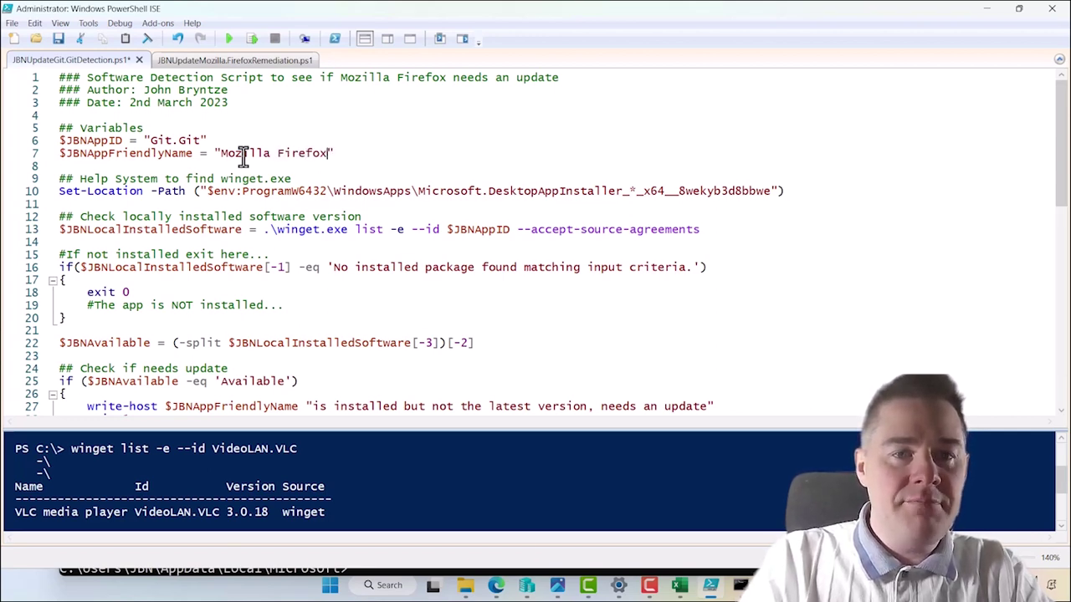
left_click_drag(200, 140, 150, 142)
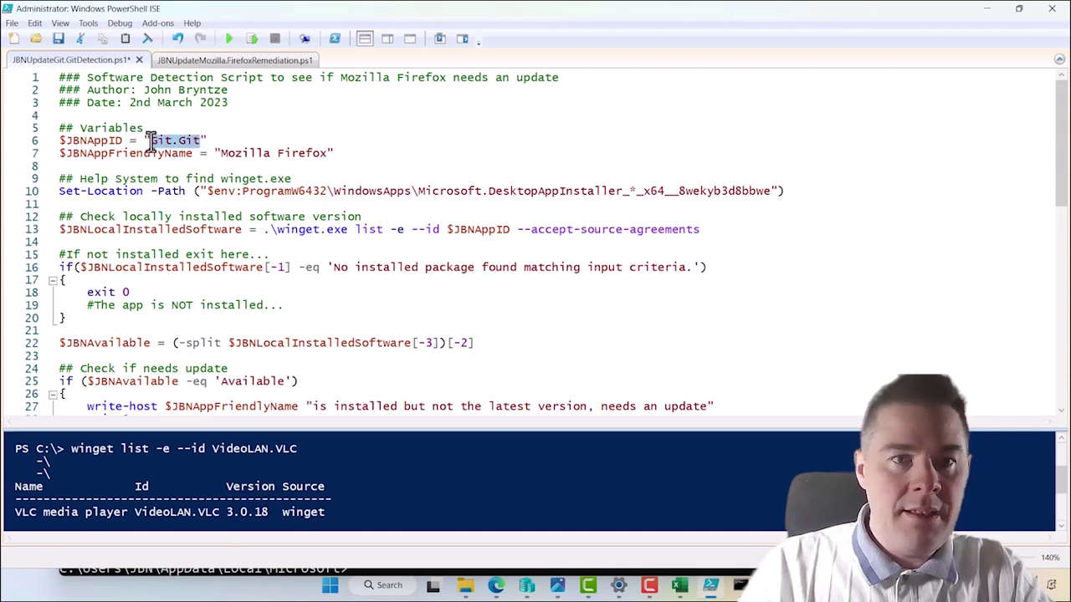
key("ctrl+v")
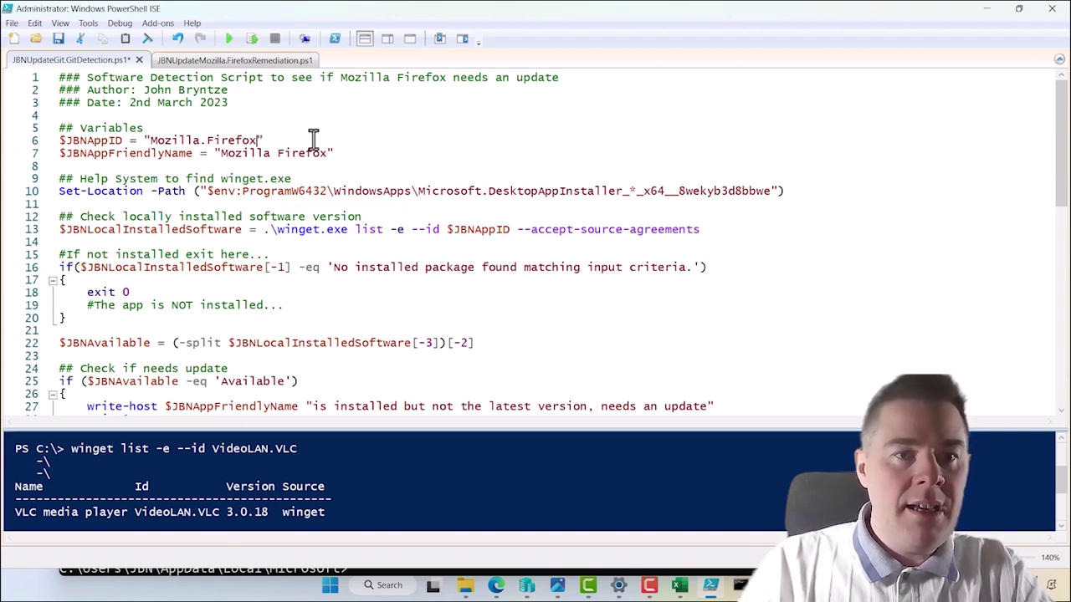
Save the detection script as a new file named JBNUpdateMozilla.FirefoxDetection.ps1 in the _PowerShell folder.
left_click(20, 26)
left_click(51, 94)
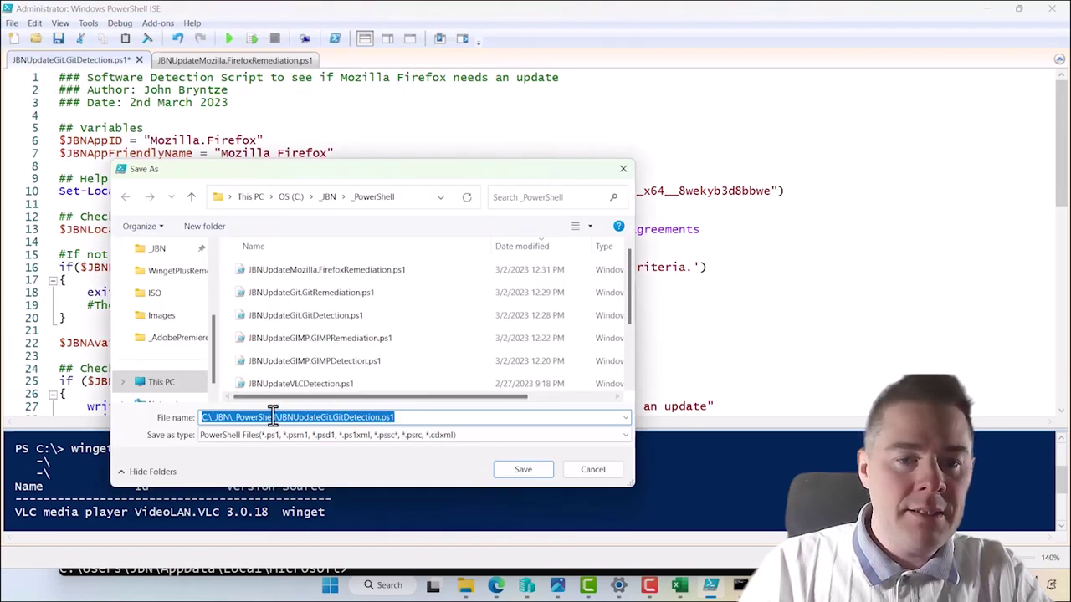
left_click_drag(274, 416, 137, 417)
key("BackSpace")
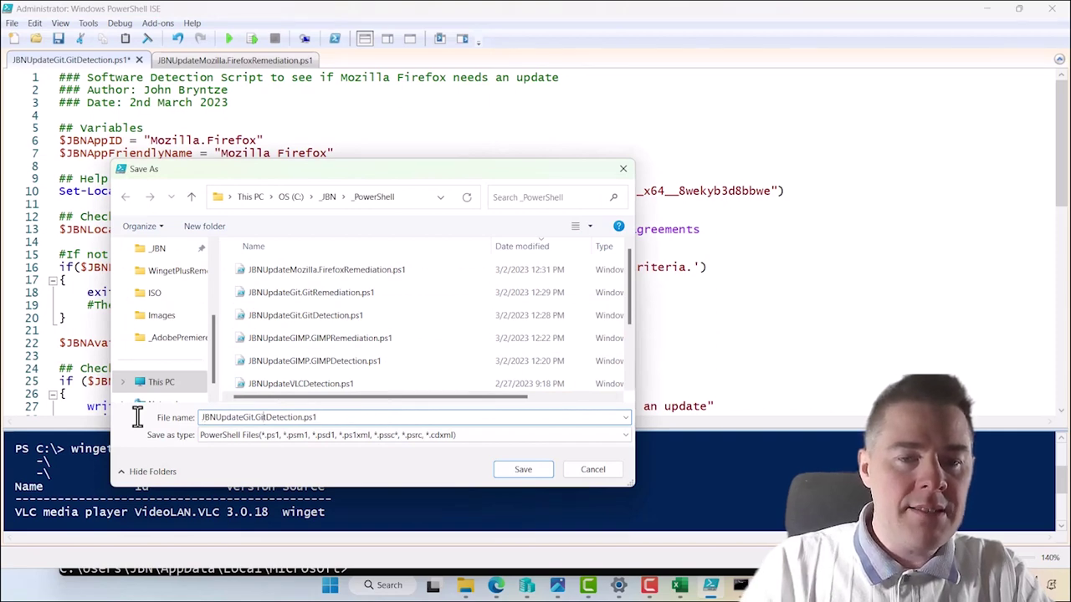
key("BackSpace")
key("BackSpace")
key("BackSpace")
key("BackSpace")
key("BackSpace")
key("BackSpace")
key("BackSpace")
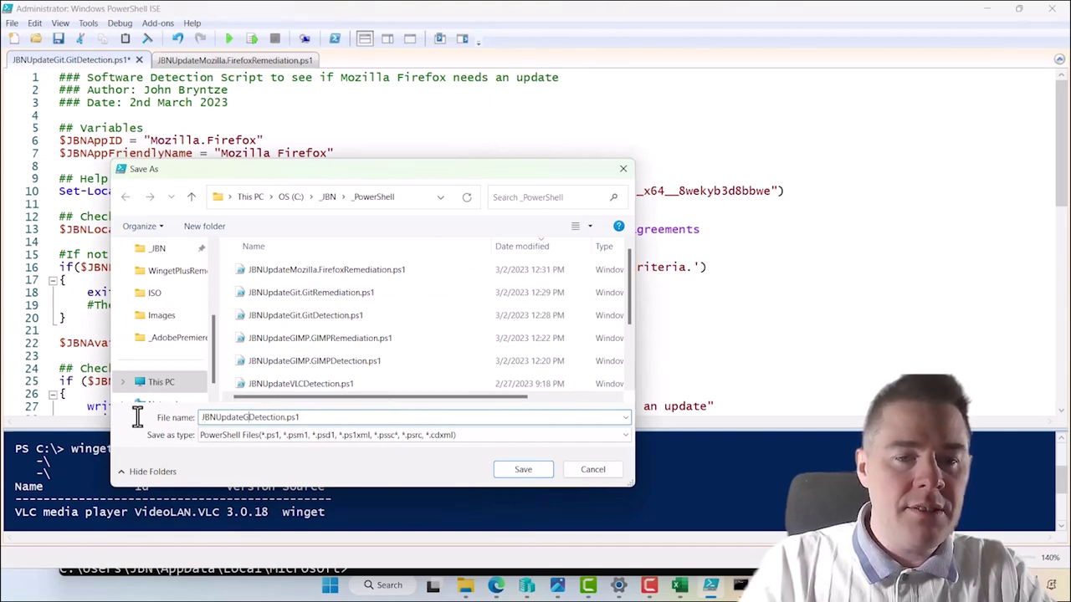
type("Mozilla.Firefox")
key("Return")
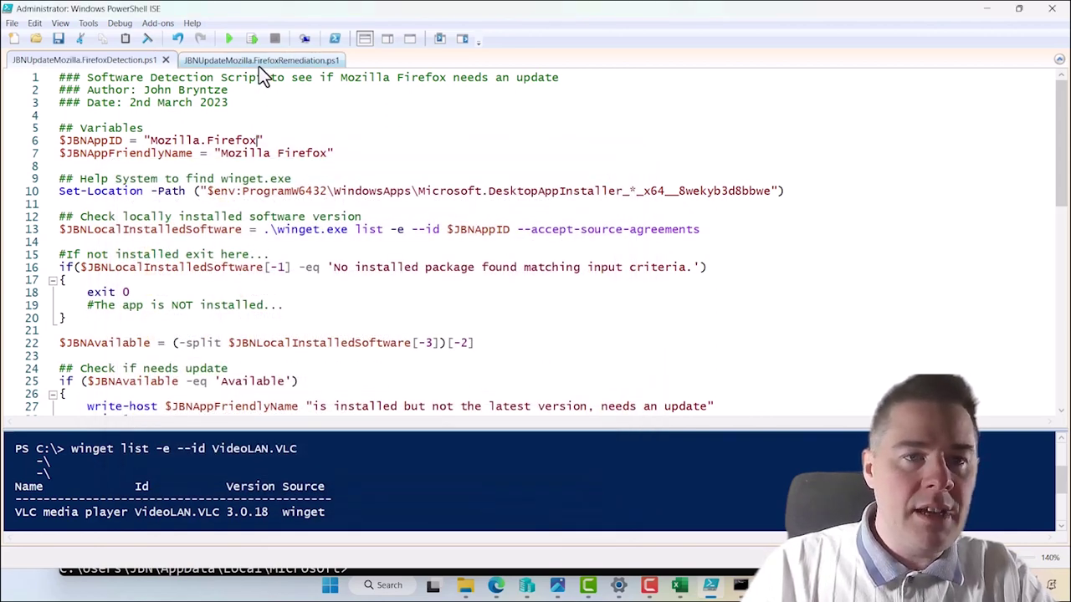
Switch to the Intune admin center in Edge, start a new script package named Update Mozilla Firefox and continue to its settings.
left_click(498, 587)
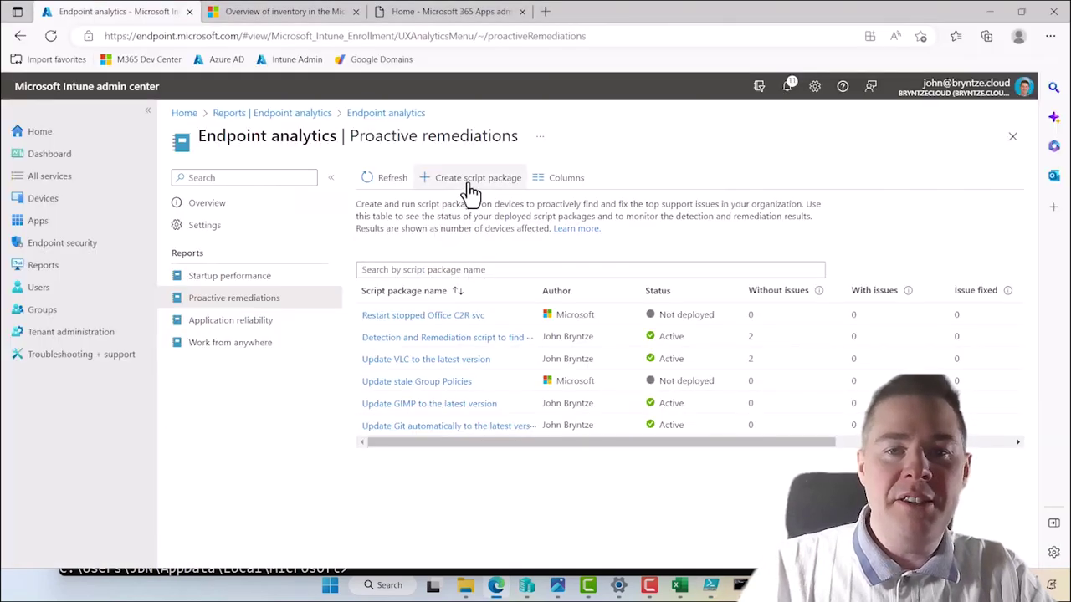
left_click(471, 189)
left_click(379, 240)
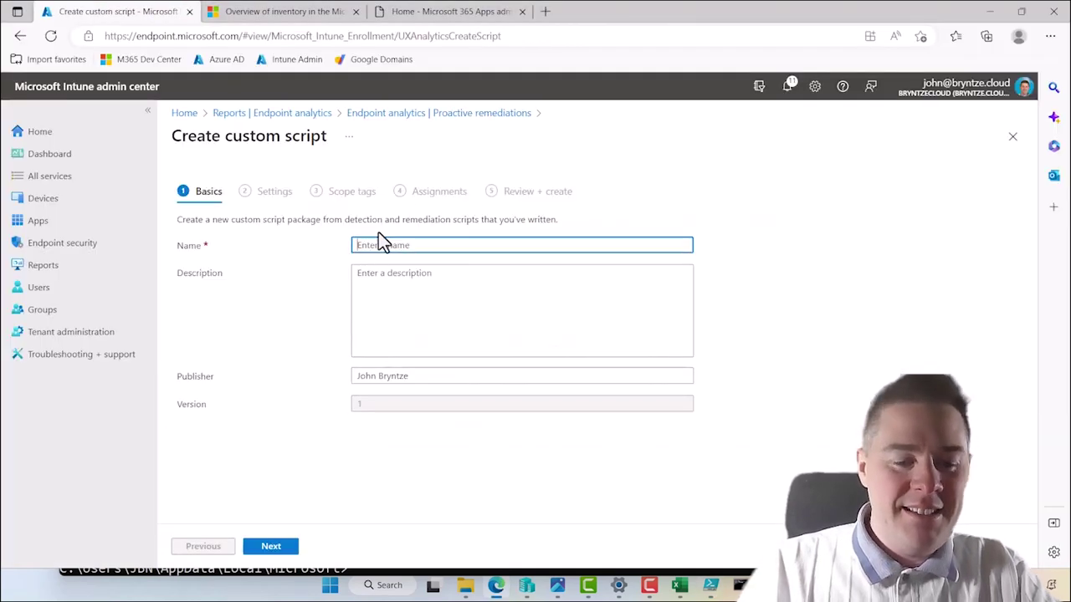
type("Update Mo")
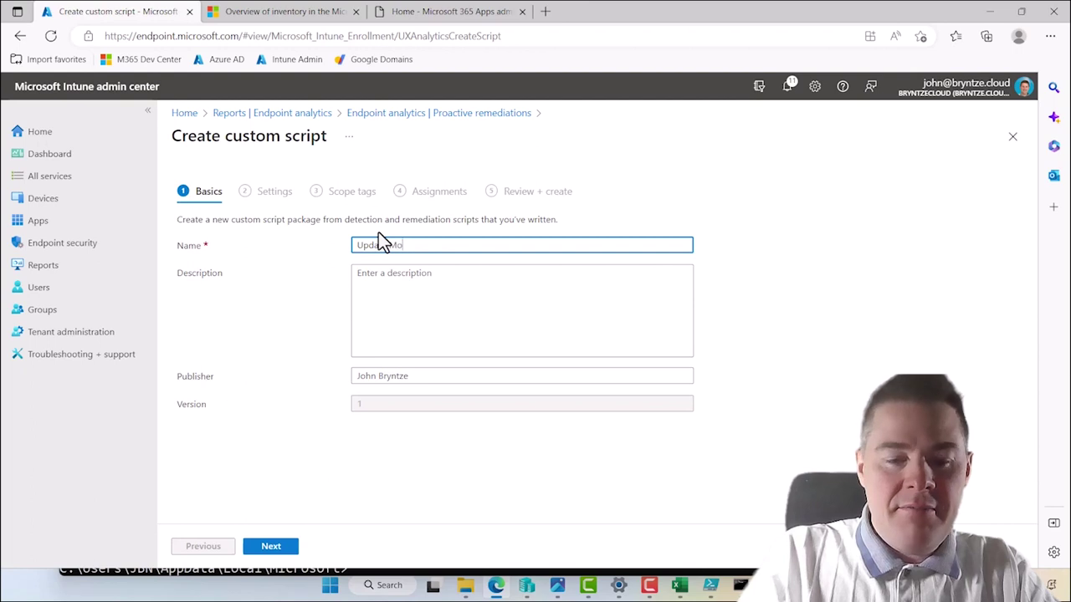
type("zilla Fi")
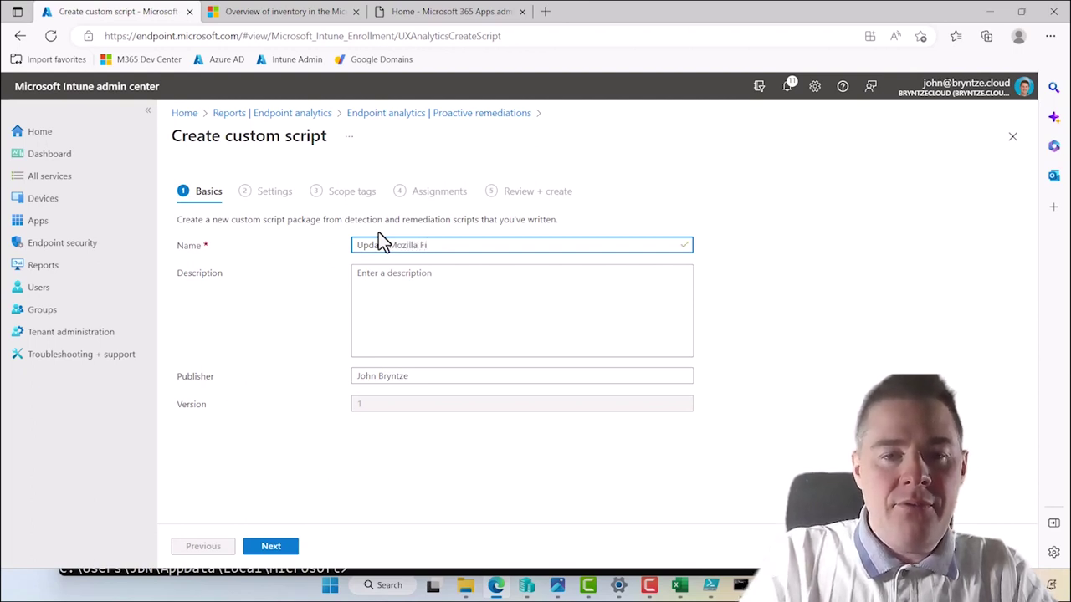
type("refox")
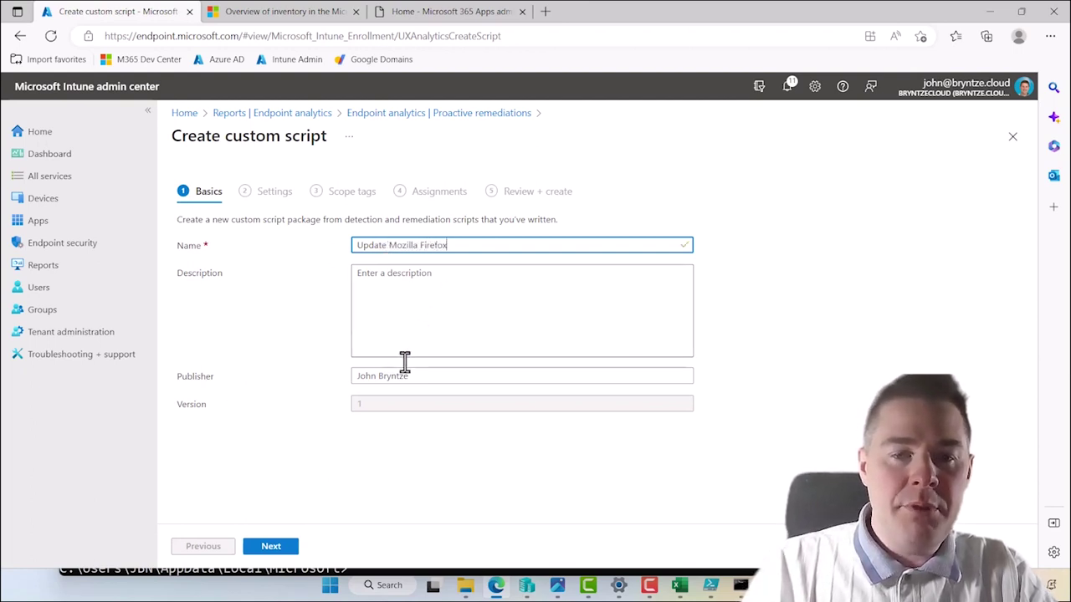
left_click(275, 548)
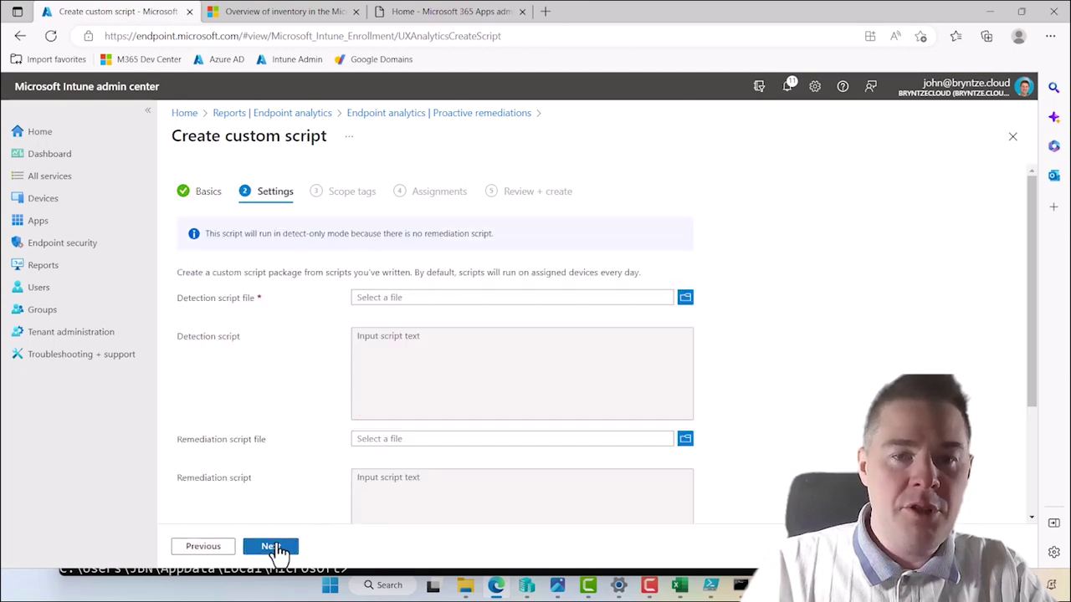
Upload JBNUpdateMozilla.FirefoxDetection.ps1 as the detection script and JBNUpdateMozilla.FirefoxRemediation.ps1 as the remediation script.
left_click(686, 301)
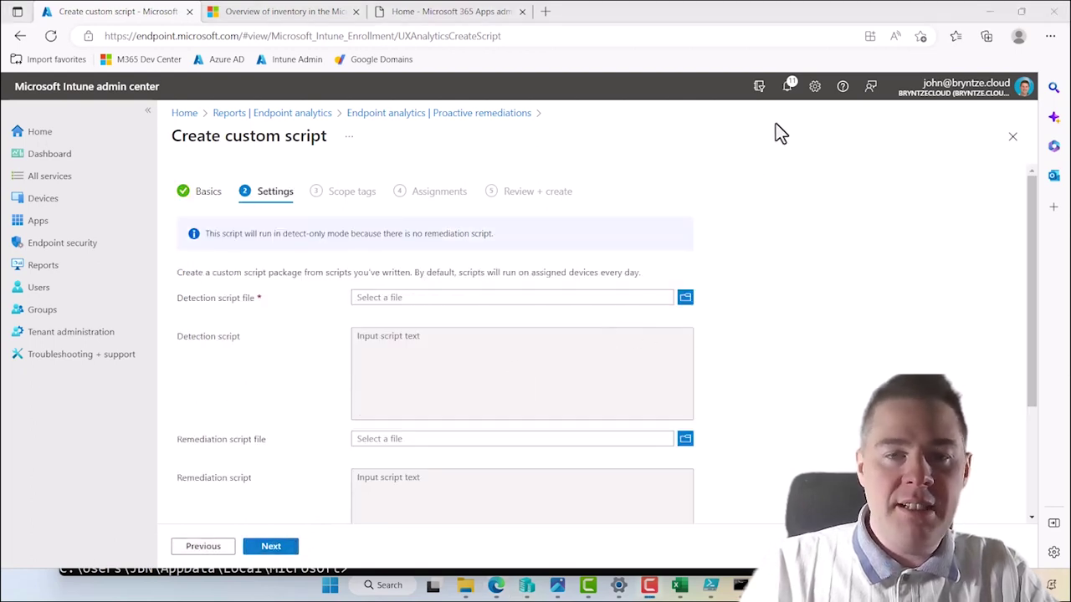
left_click(685, 300)
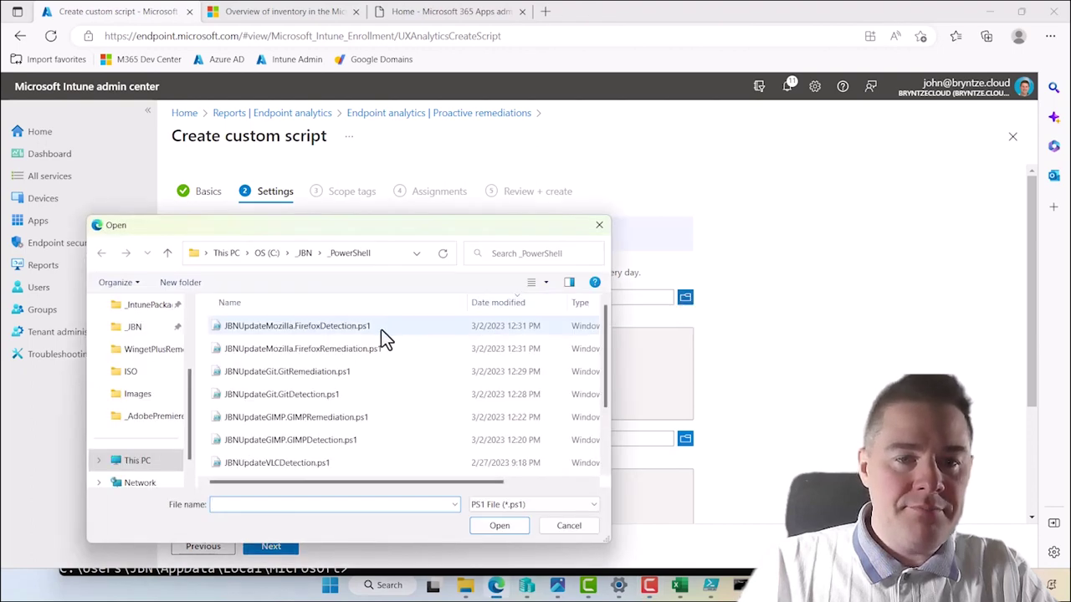
double_click(326, 329)
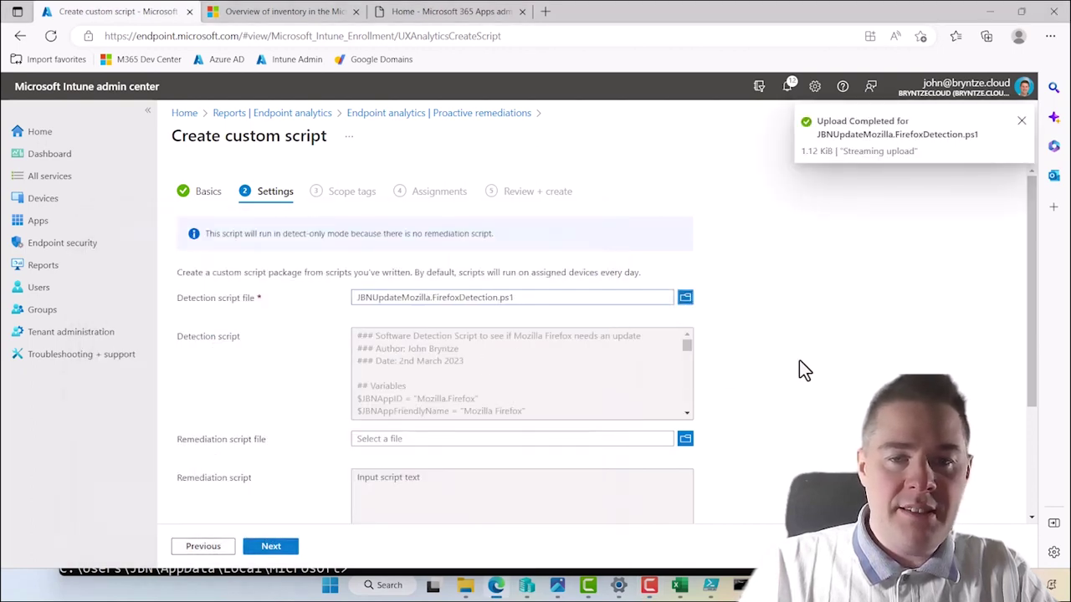
scroll(800, 372, "down", 1)
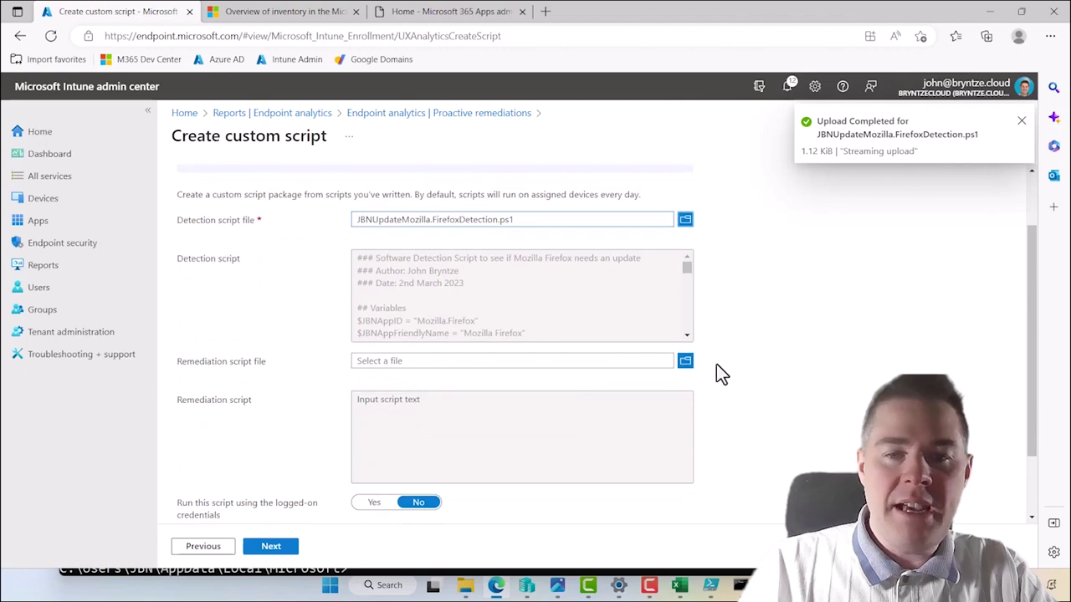
left_click(685, 361)
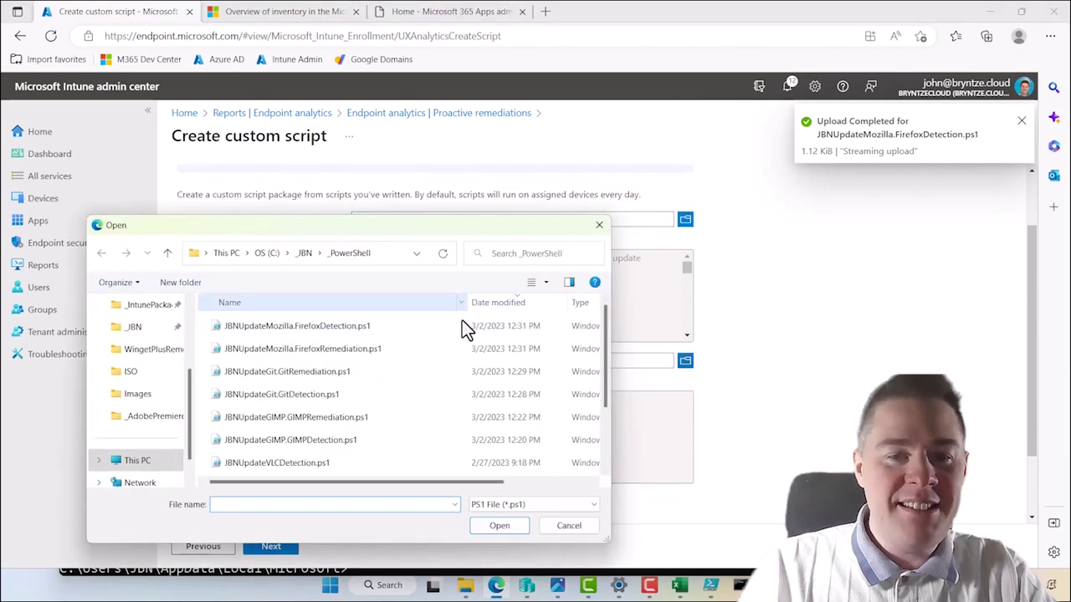
double_click(326, 348)
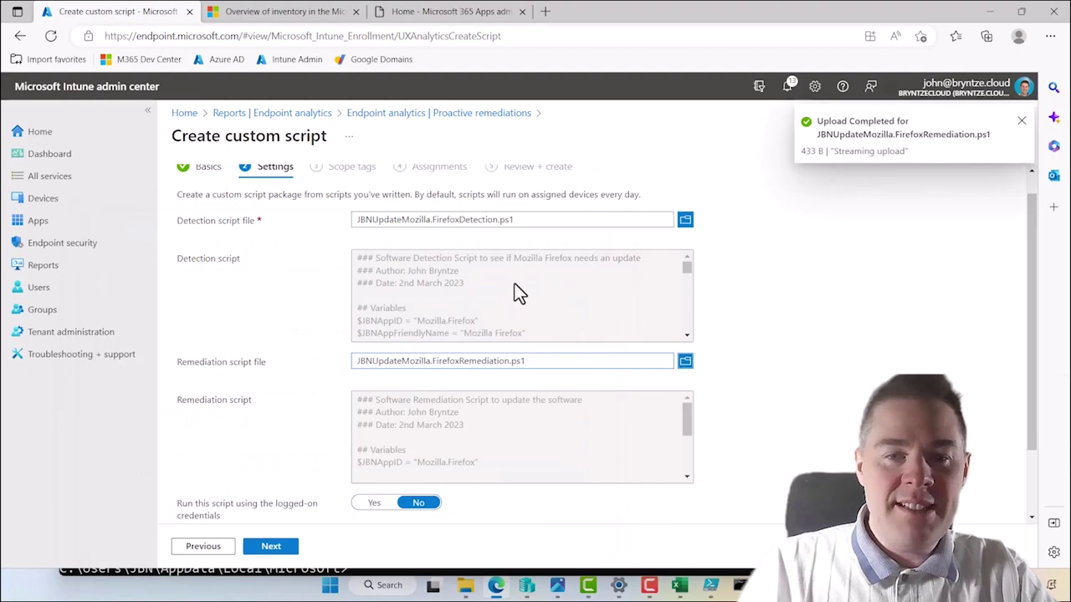
Enable running the Firefox scripts in 64-bit PowerShell and proceed to the assignments, keeping the Default scope tag.
scroll(917, 349, "down", 1)
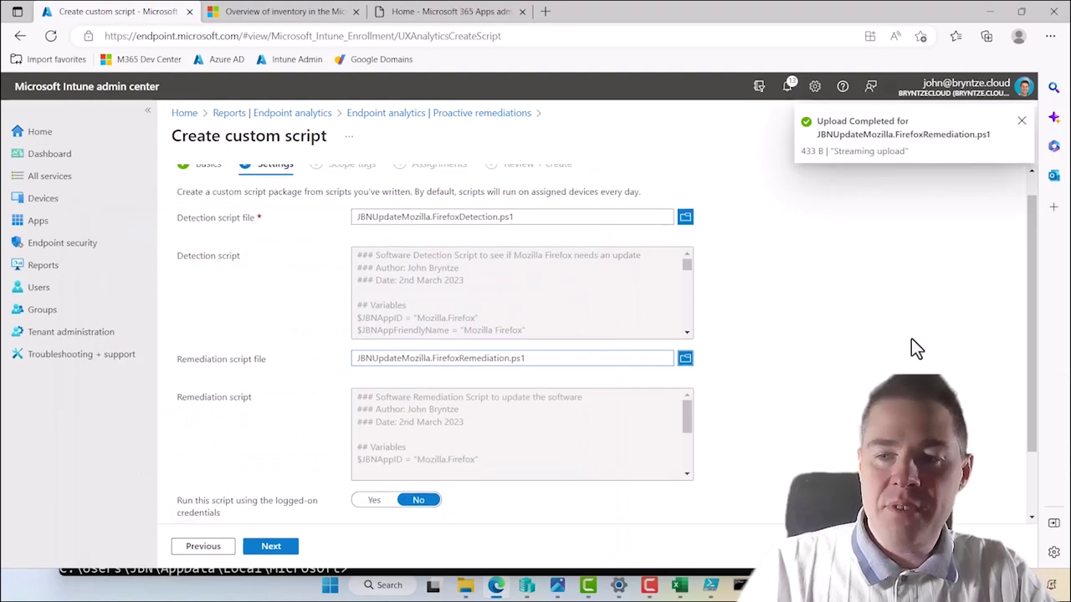
scroll(917, 348, "down", 1)
left_click(376, 486)
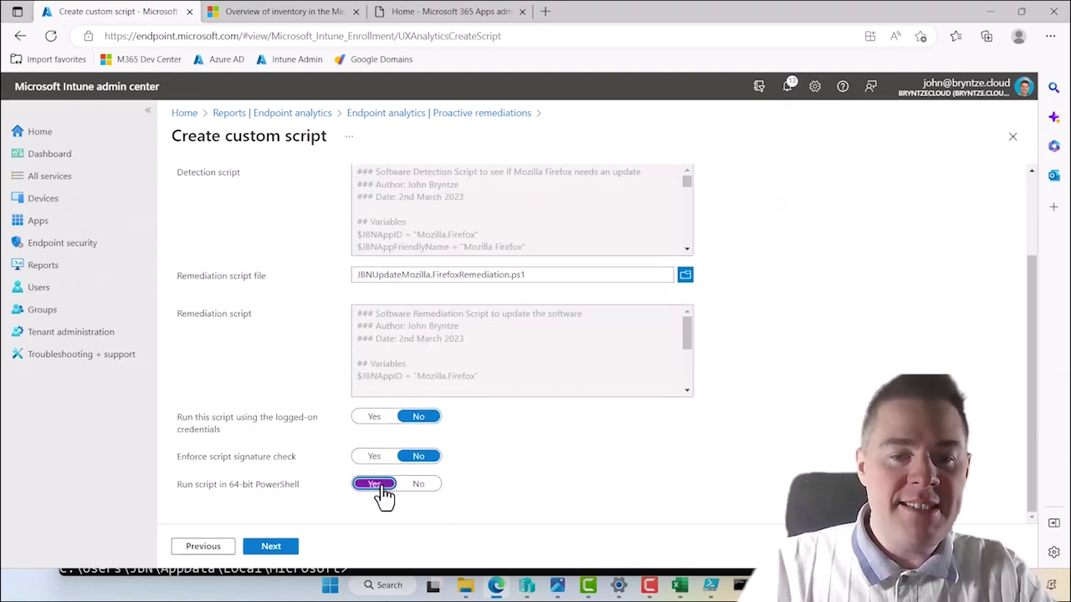
left_click(273, 549)
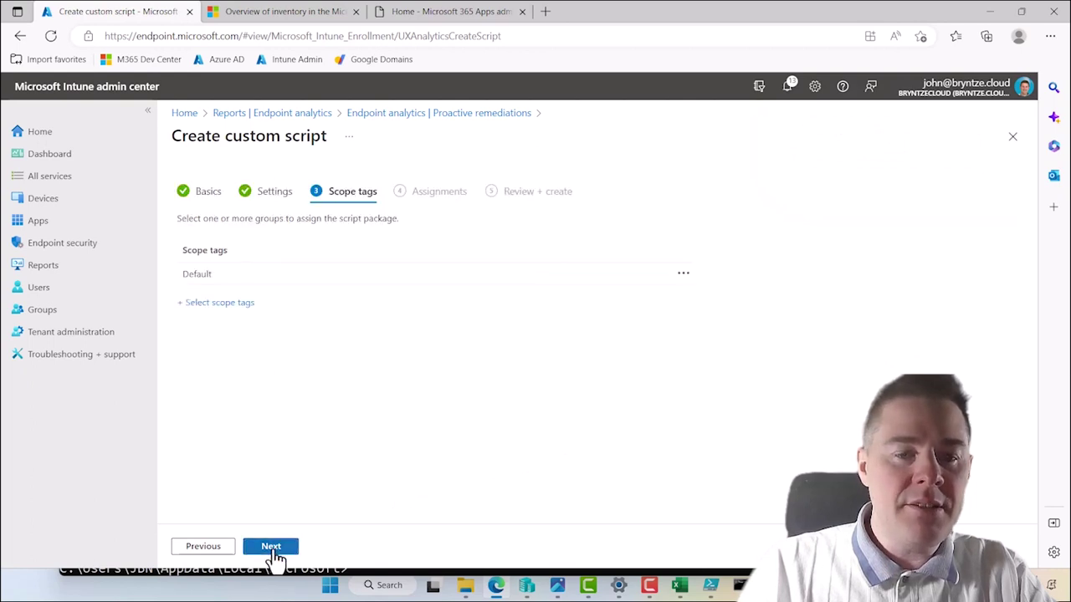
left_click(272, 549)
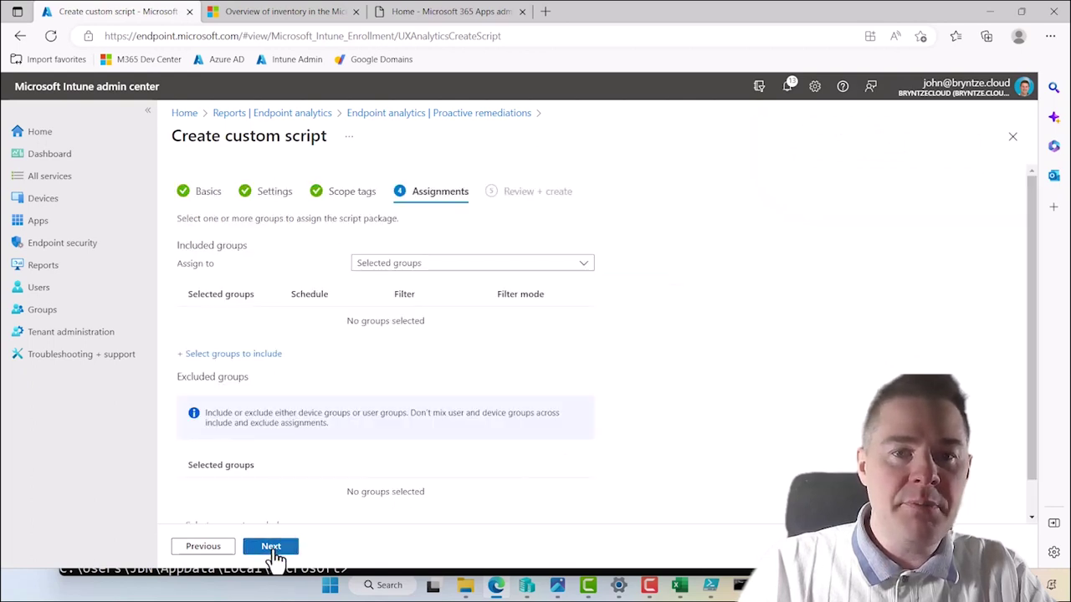
Assign the Firefox script package to All devices on an Hourly schedule and create the package.
left_click(390, 268)
left_click(382, 331)
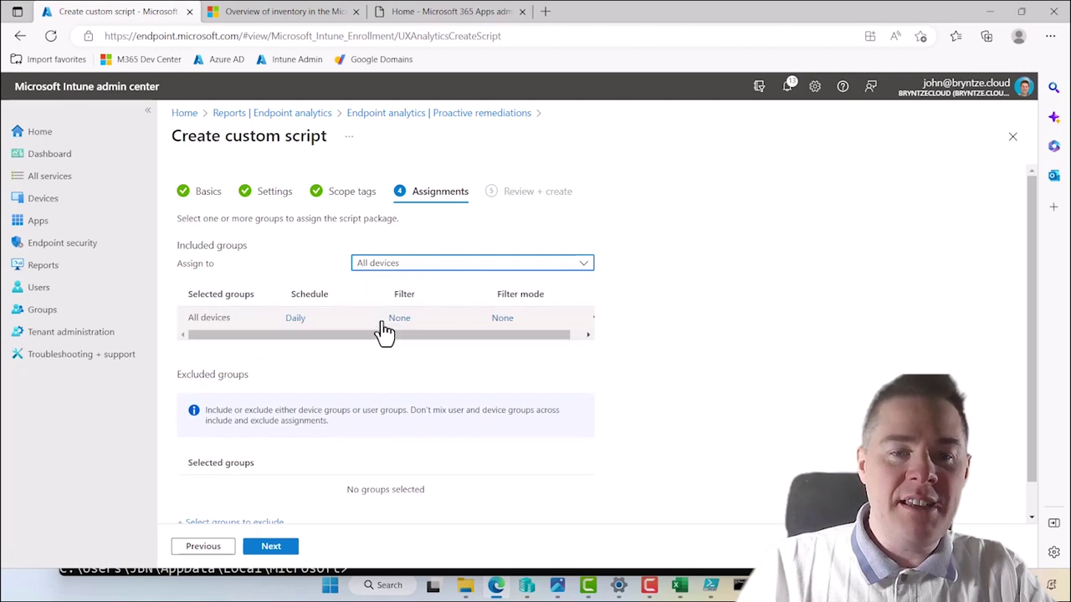
left_click(296, 322)
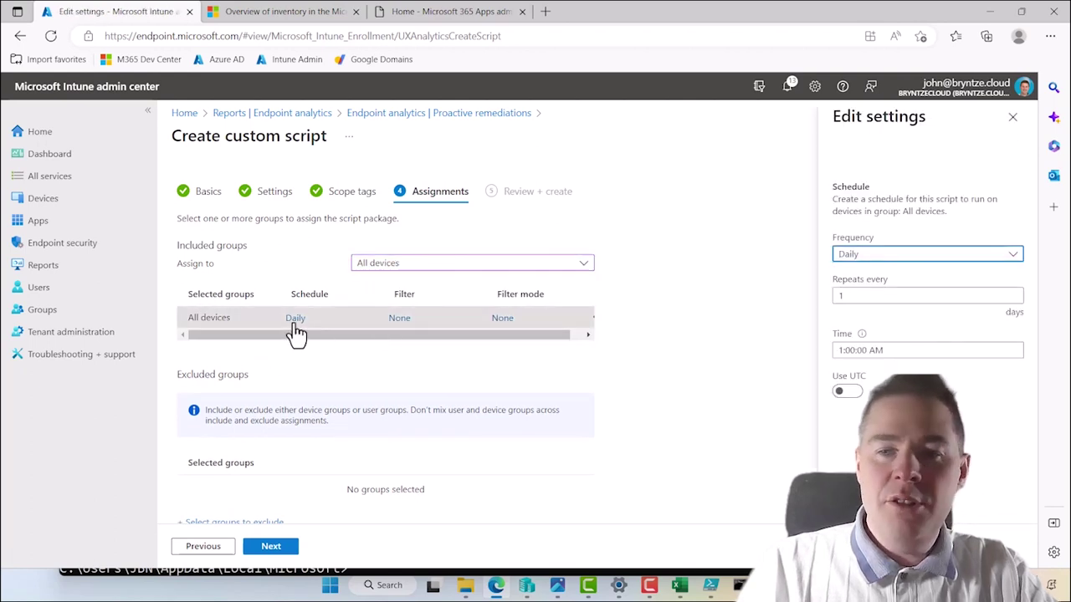
left_click(869, 259)
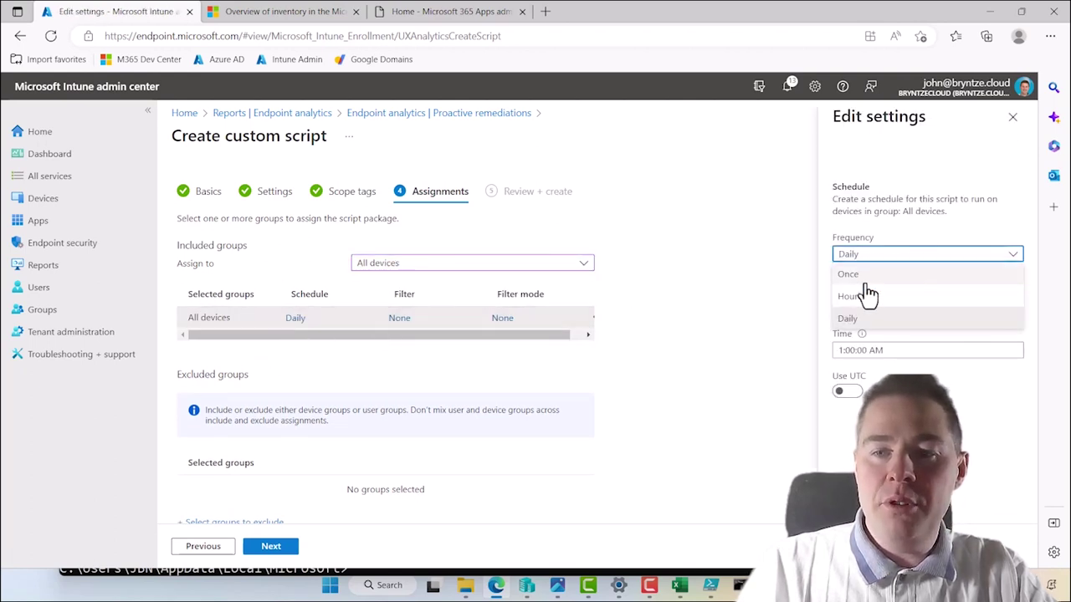
left_click(858, 299)
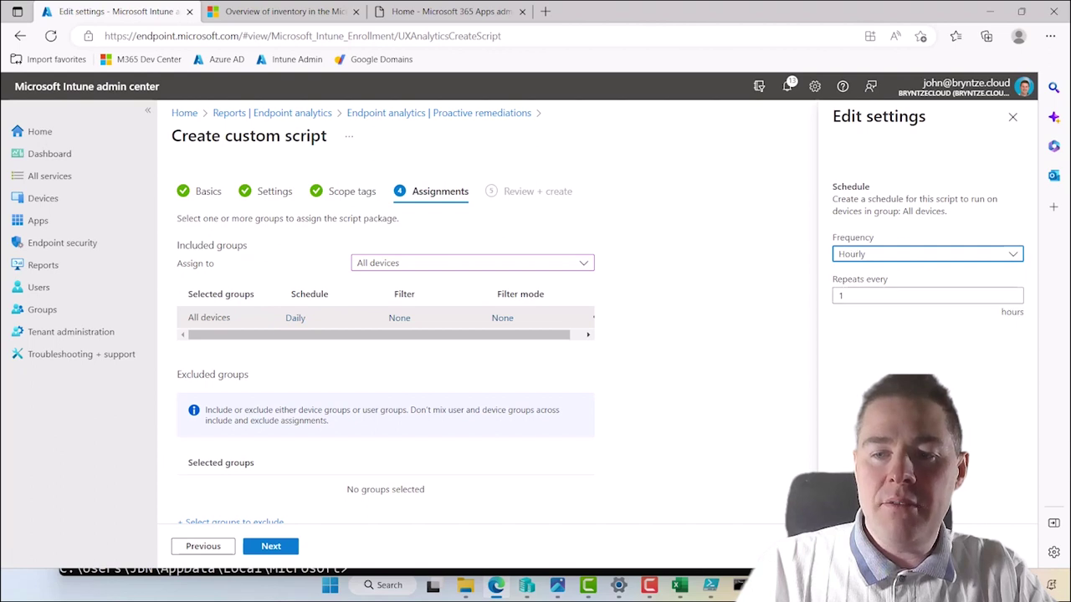
left_click(847, 545)
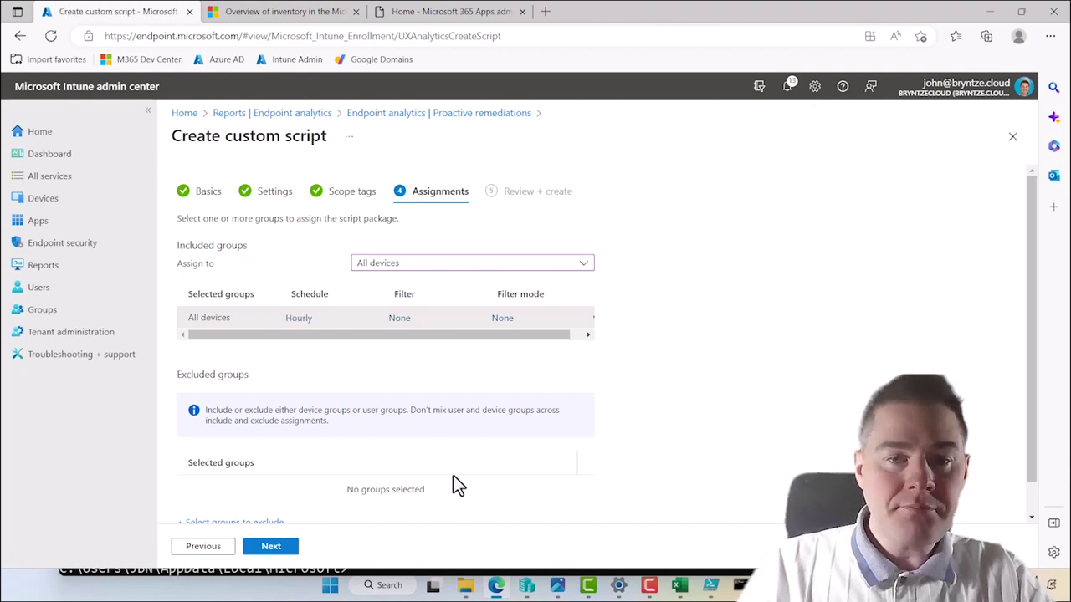
left_click(271, 548)
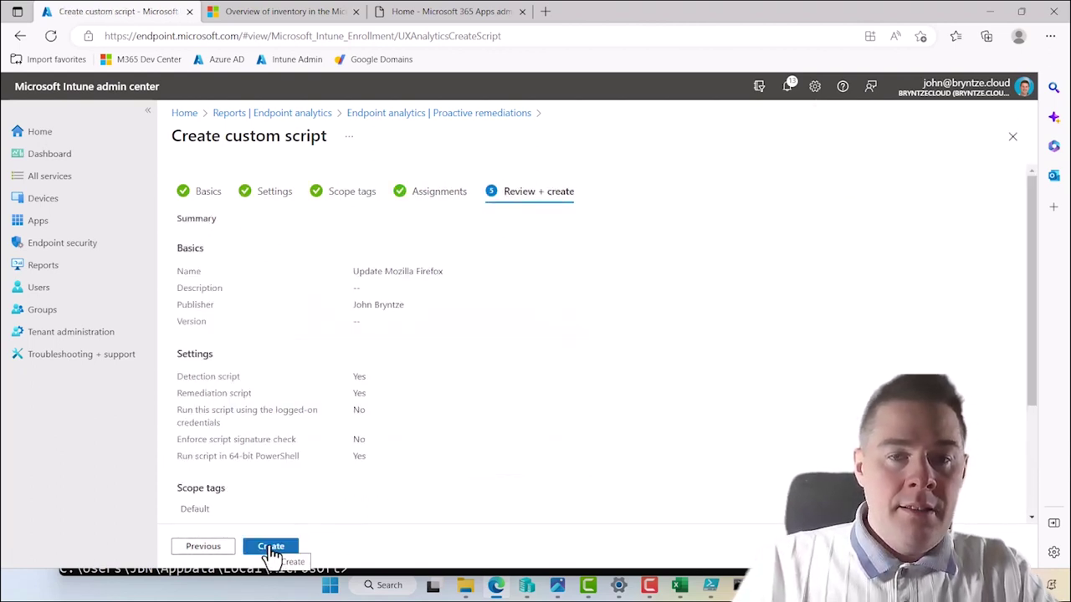
left_click(271, 548)
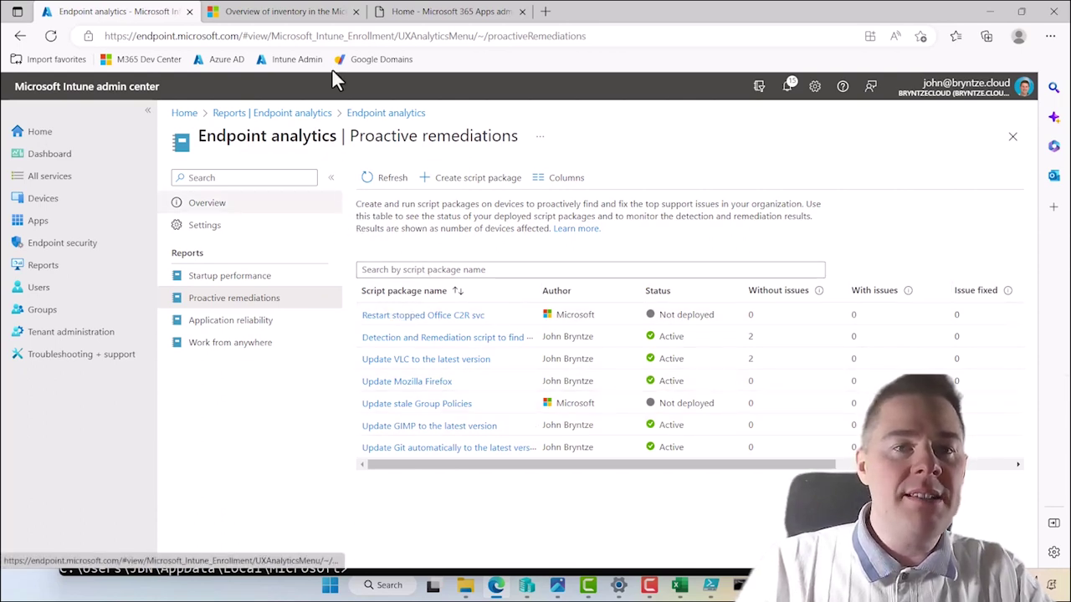
Go to the Inventory page of the Microsoft 365 Apps admin center and review its Office builds, channels and device insights.
left_click(282, 23)
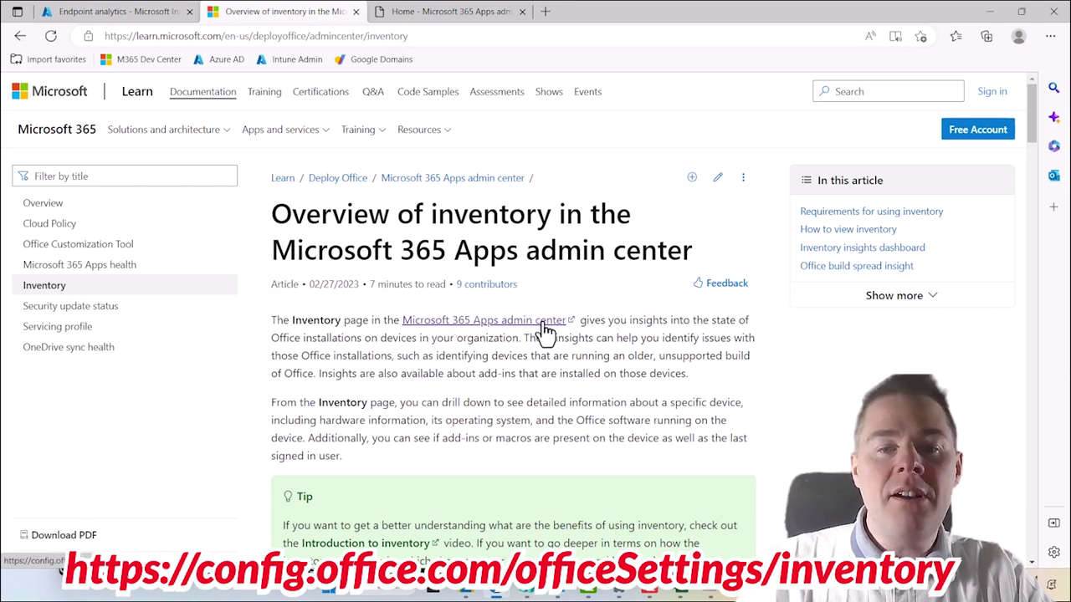
left_click(424, 14)
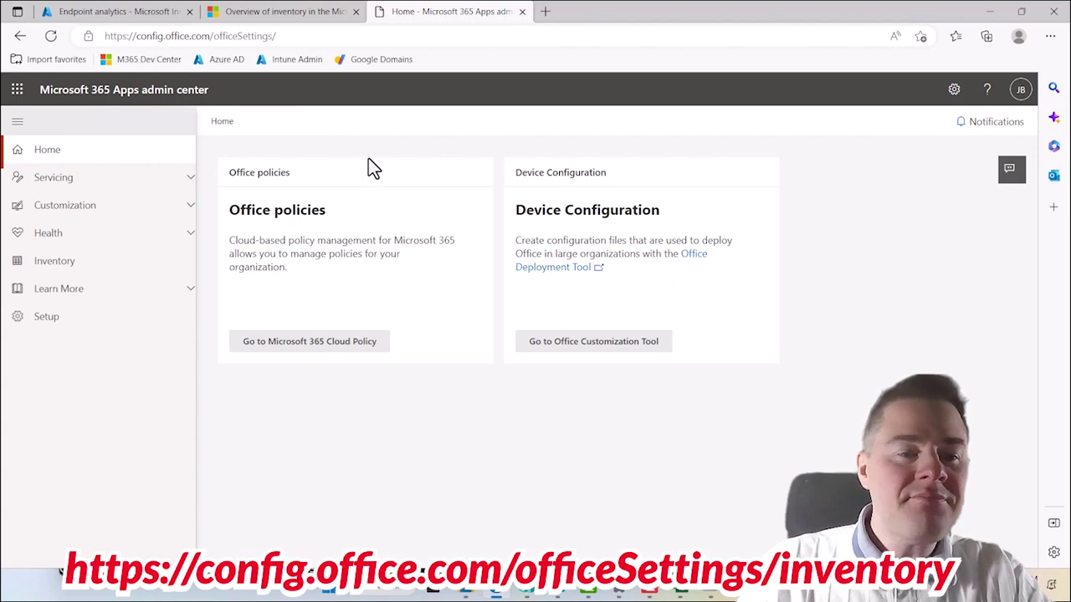
left_click(55, 264)
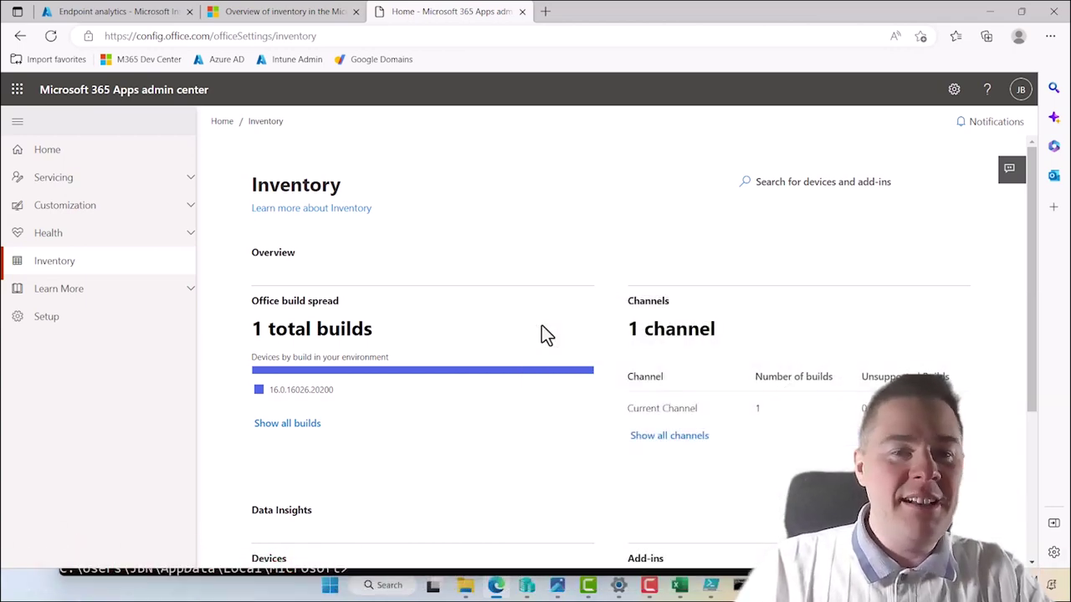
scroll(541, 327, "down", 1)
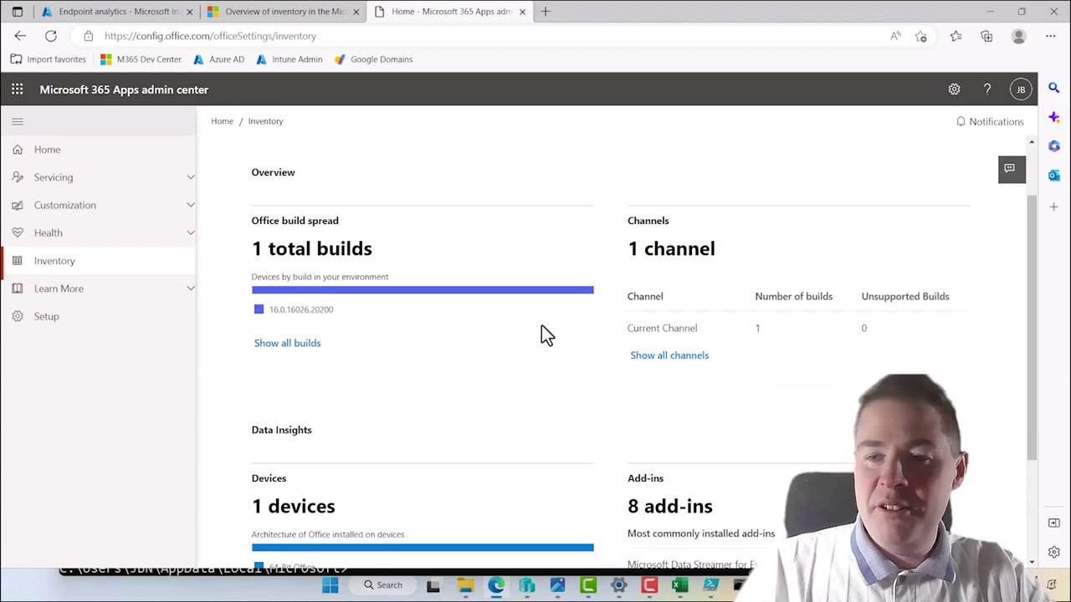
scroll(541, 327, "down", 1)
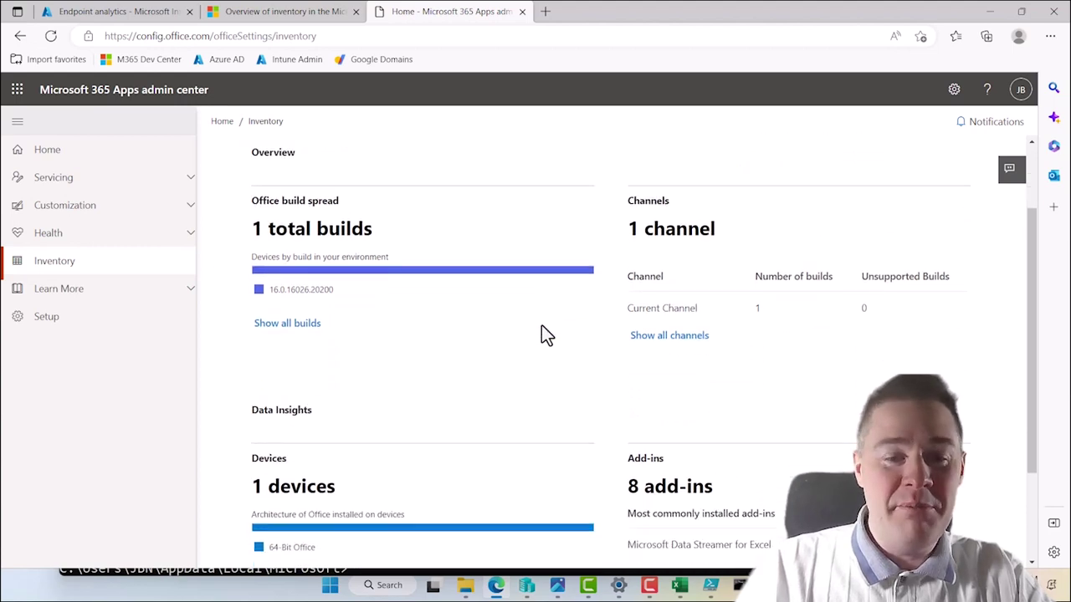
scroll(542, 326, "down", 1)
scroll(542, 333, "up", 1)
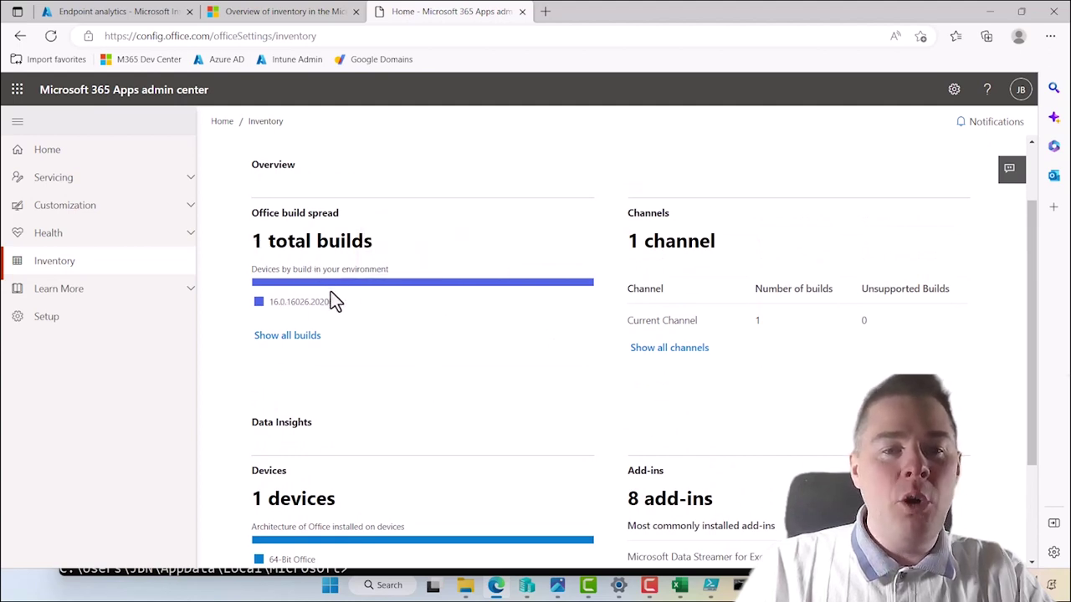
mouse_move(311, 292)
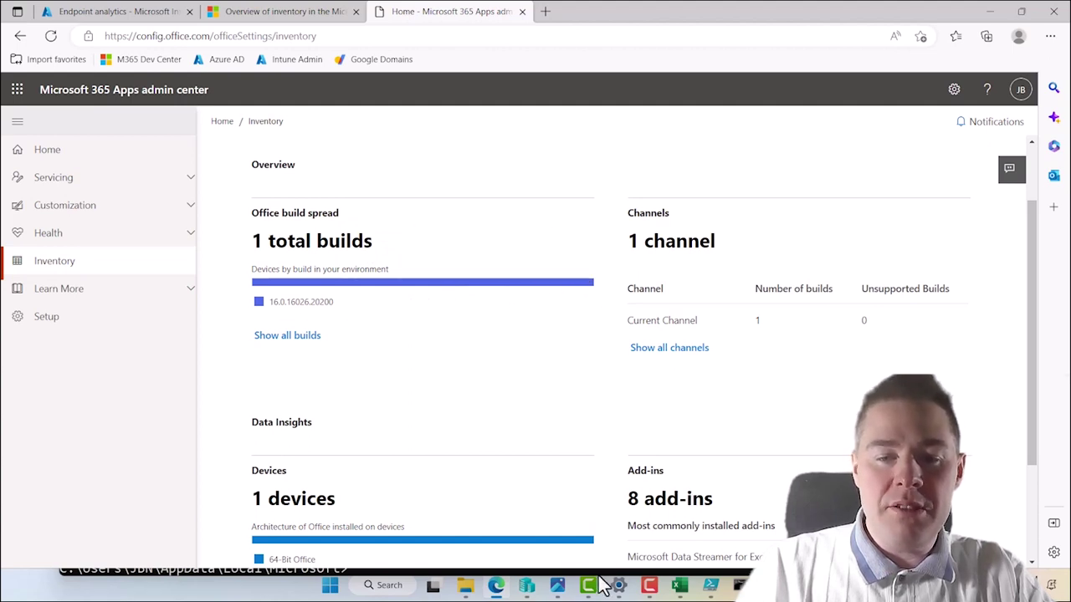
Switch to Photos, view the sample image 1. 365AppsInventoryExample.png maximized and close it.
left_click(557, 586)
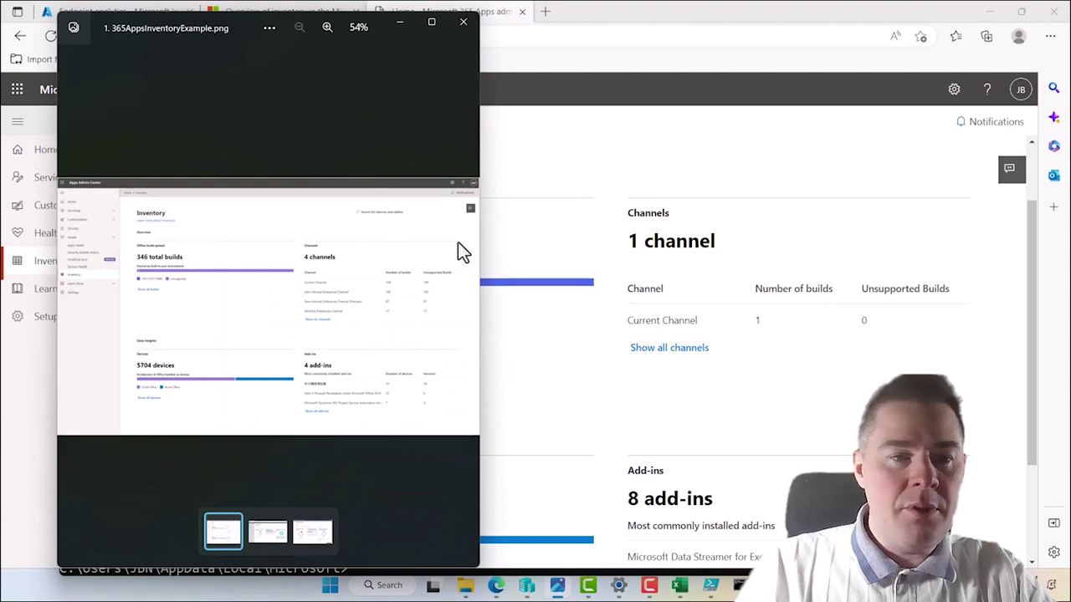
left_click(432, 23)
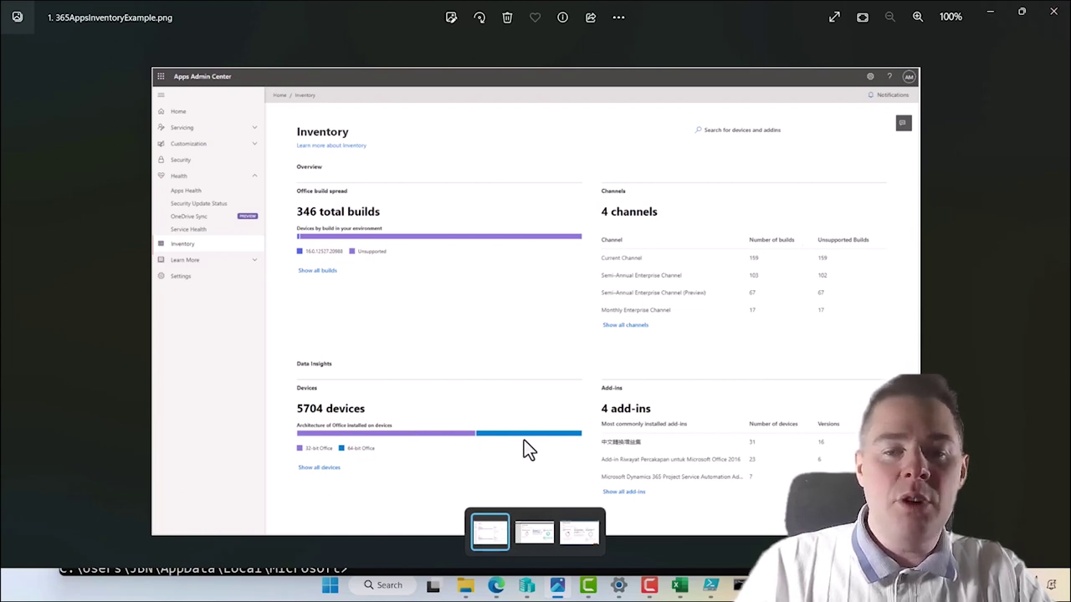
left_click(1056, 17)
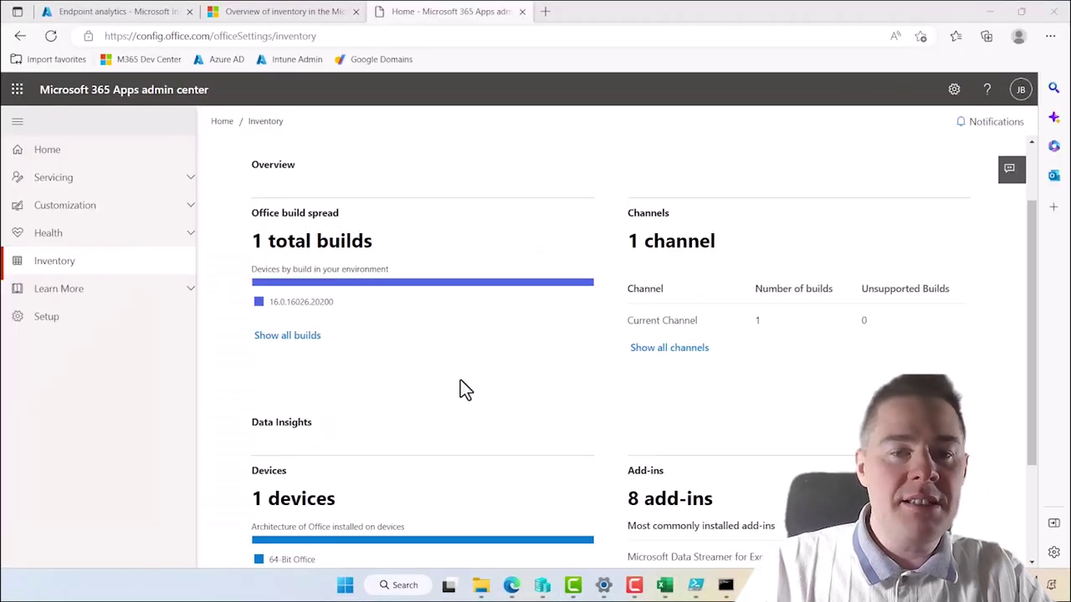
mouse_move(439, 285)
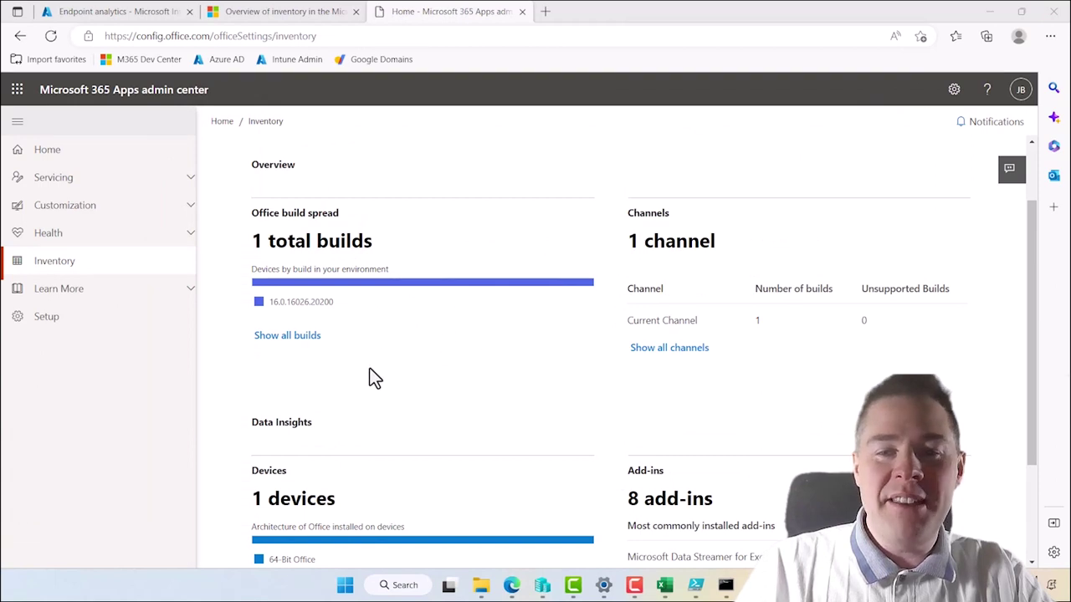
scroll(442, 388, "down", 2)
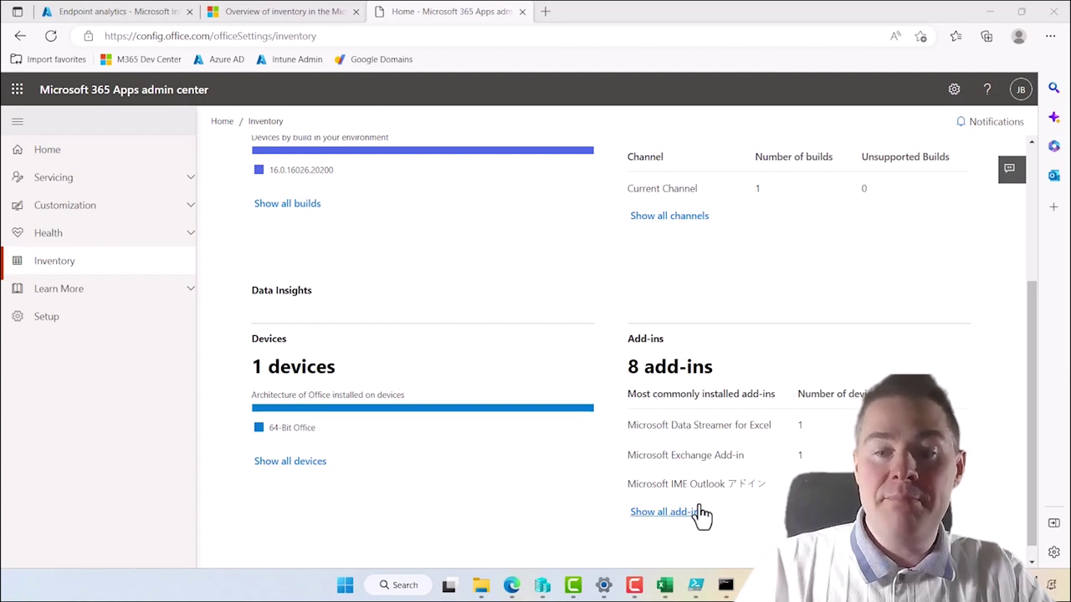
scroll(455, 290, "up", 3)
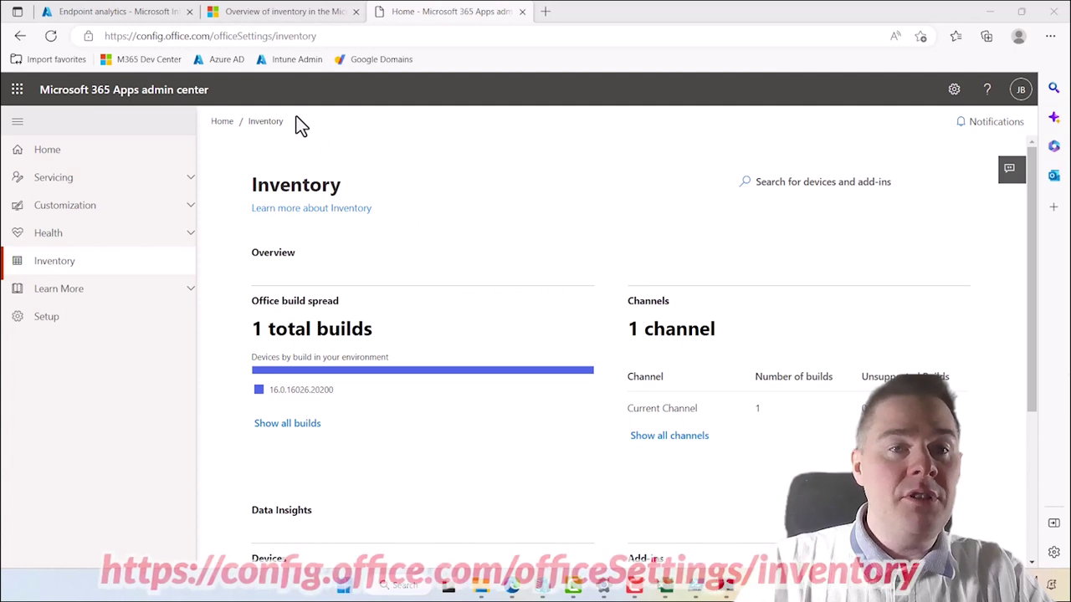
left_click(338, 39)
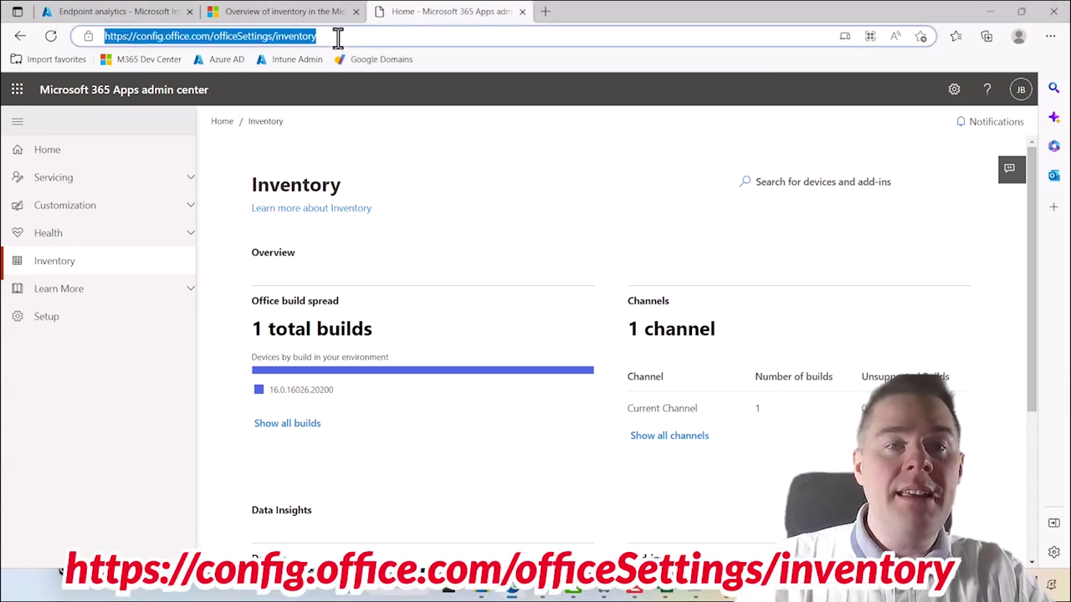
left_click(338, 38)
left_click_drag(305, 36, 90, 25)
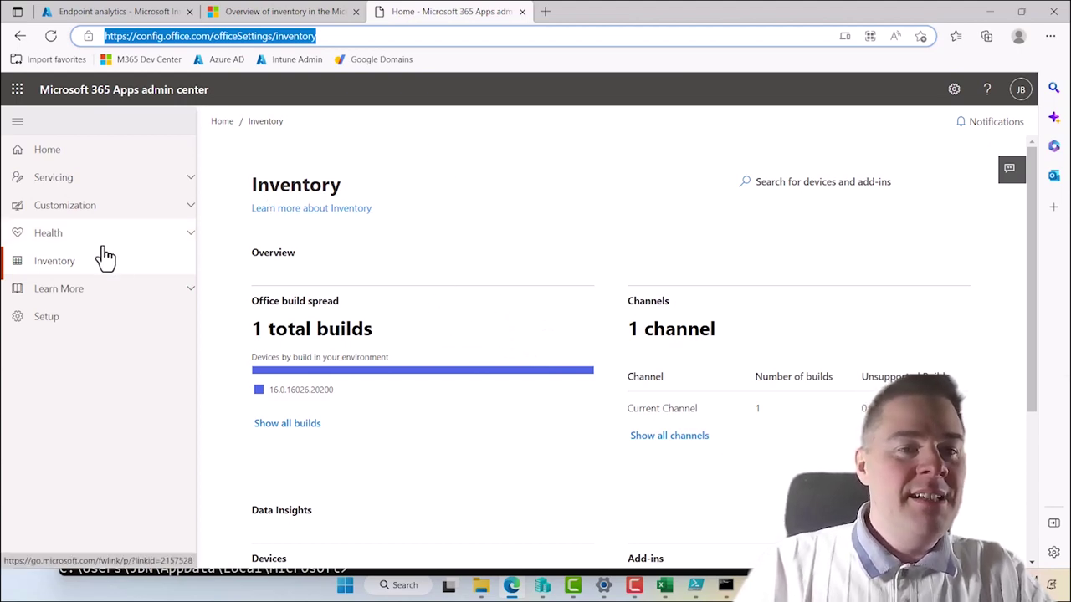
Open the OneDrive Sync app health page from the Health section of the Microsoft 365 Apps admin center.
left_click(46, 239)
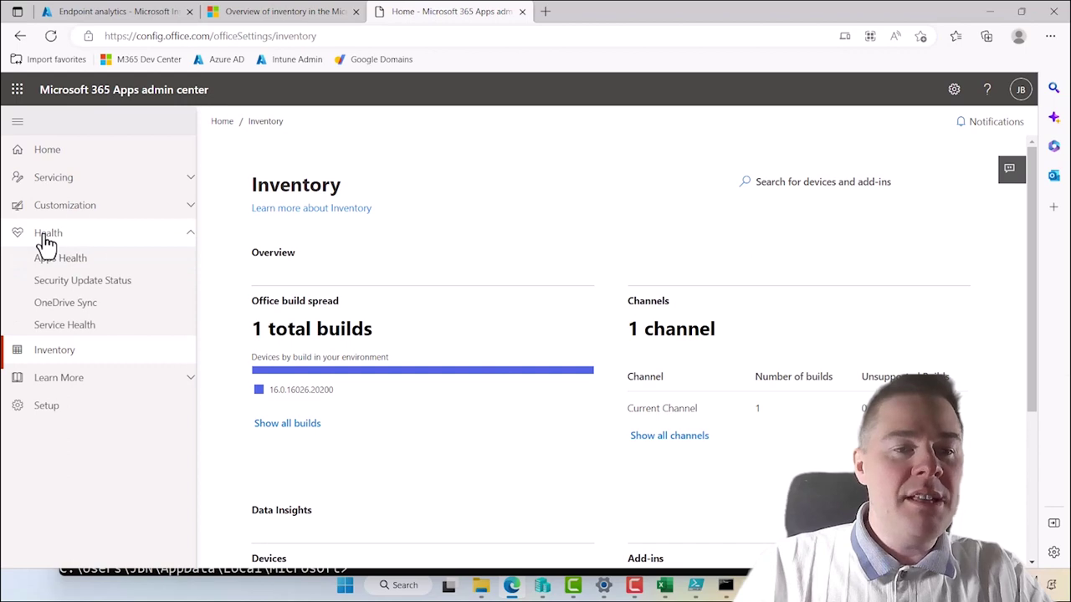
left_click(74, 310)
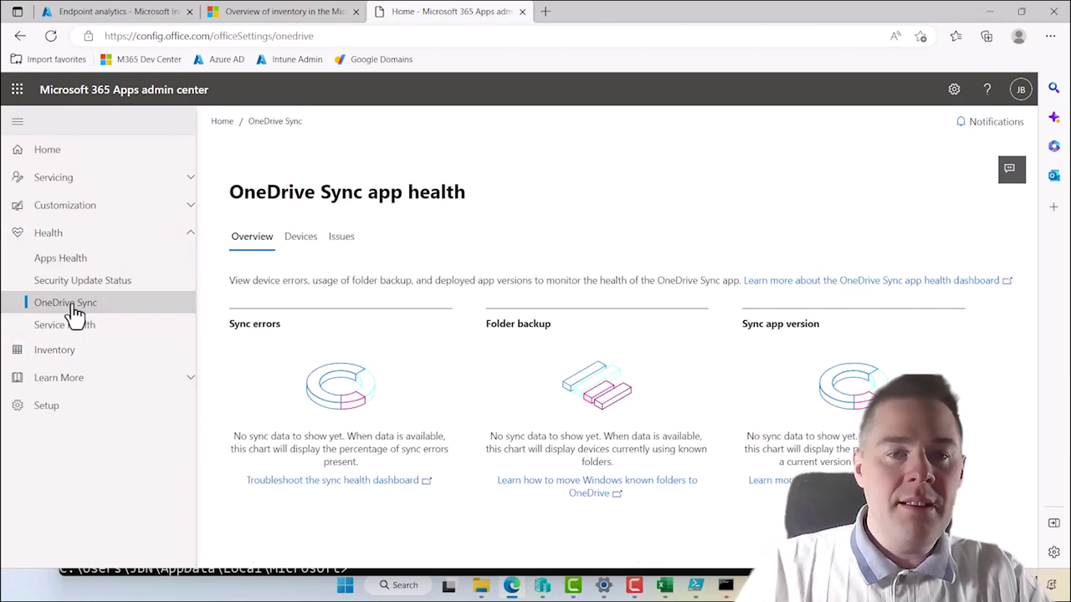
right_click(528, 243)
Switch to File Explorer's Images folder, view 2. OneDriveSyncHealth-Overview.png and 3. OneDriveADMIN SYNC.gif in Photos, and close the viewer.
left_click(575, 219)
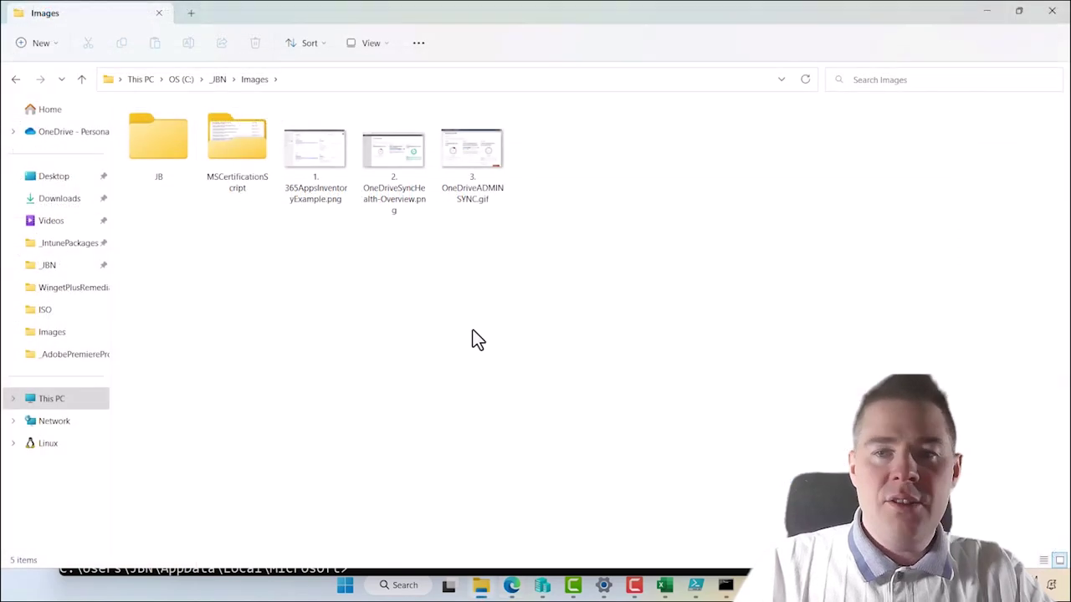
double_click(391, 159)
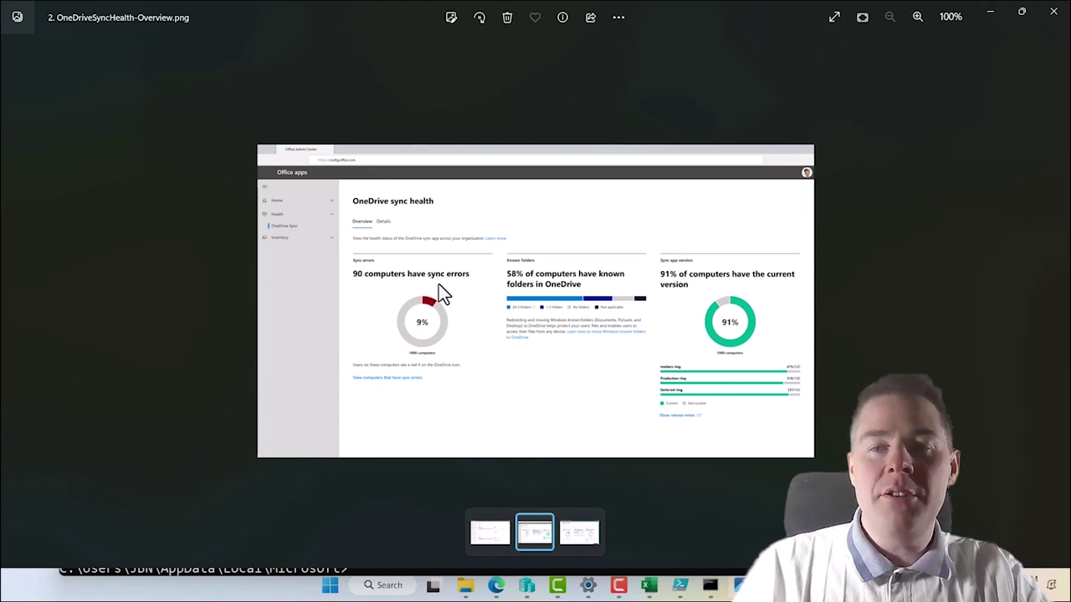
left_click(579, 532)
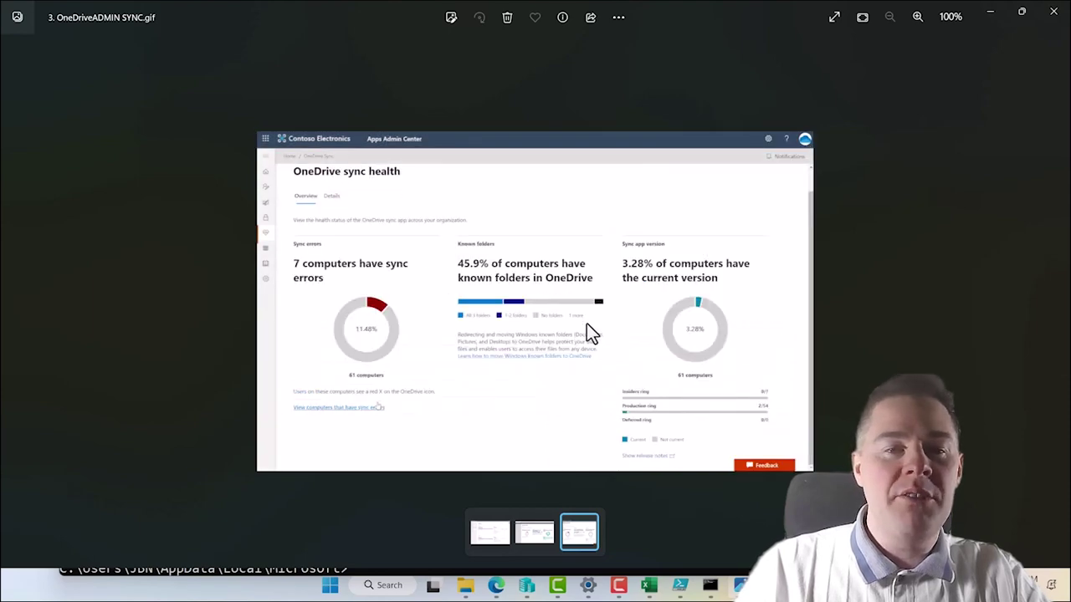
left_click(1051, 15)
left_click_drag(651, 463, 579, 465)
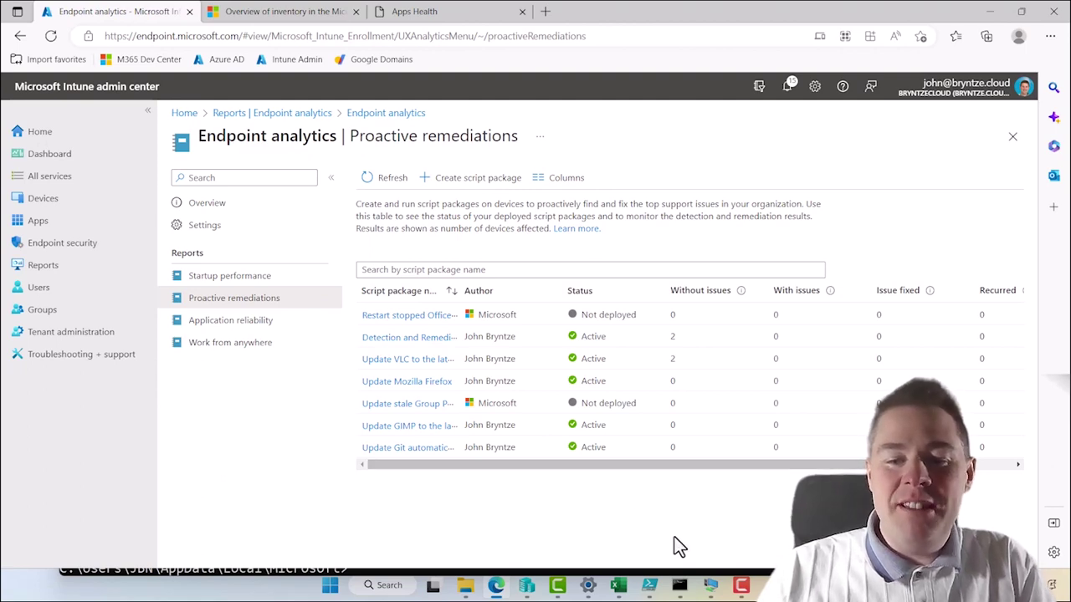
mouse_move(711, 592)
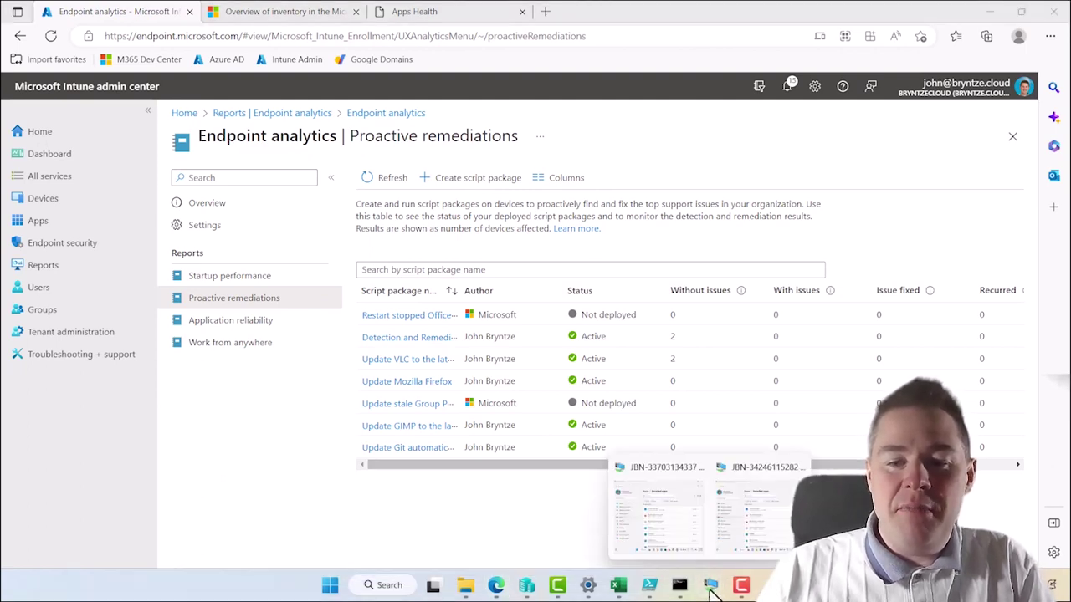
left_click(651, 536)
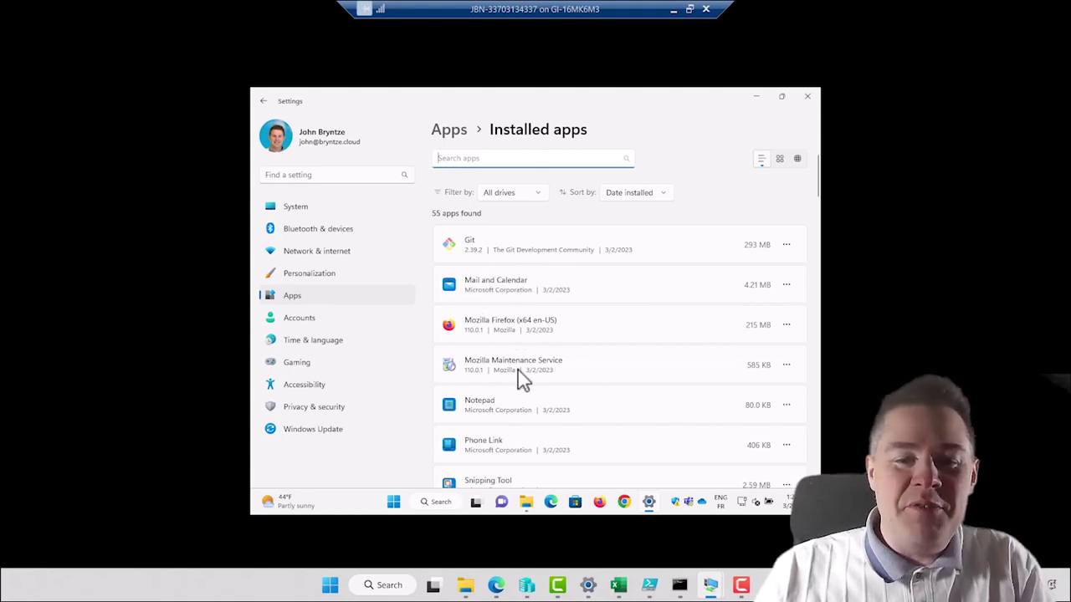
Switch to File Explorer's C:\ProgramData\Microsoft\IntuneManagementExtension\Logs folder and examine its path and the IntuneManagementExtension log files.
left_click(525, 510)
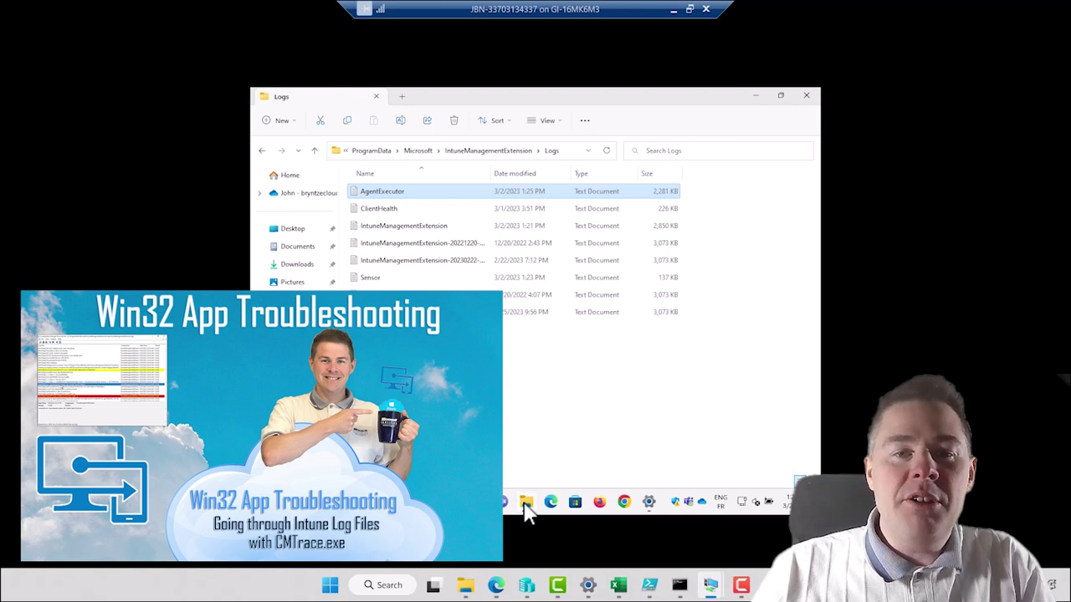
left_click(573, 153)
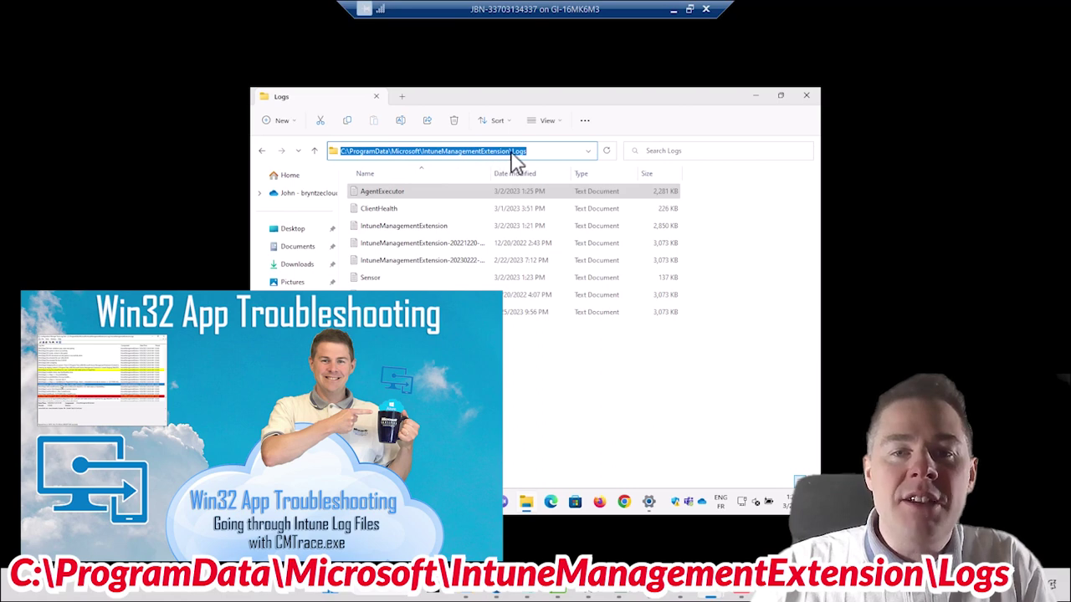
key("Escape")
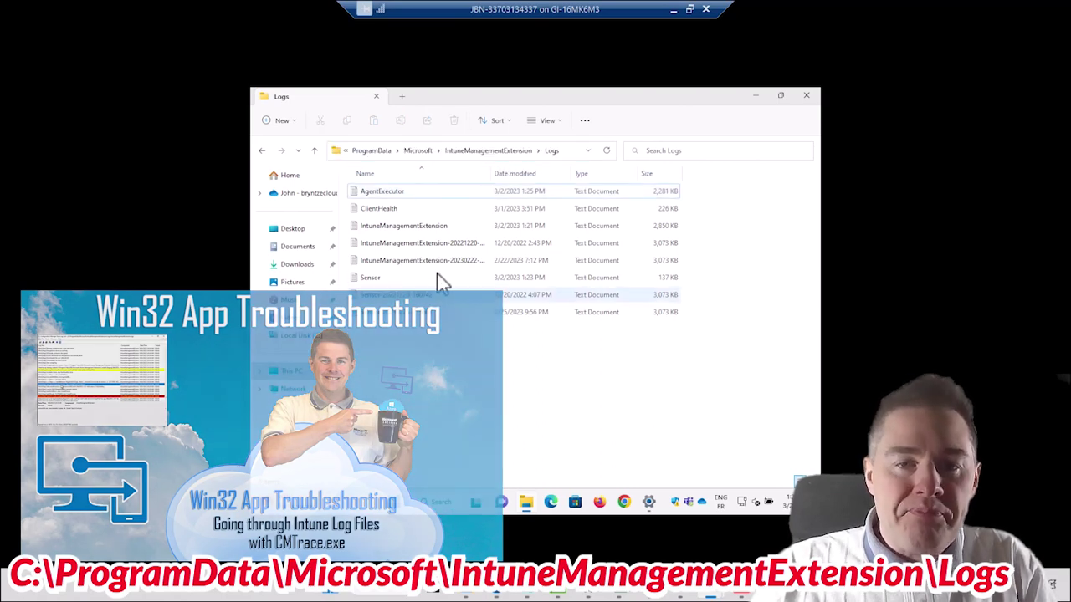
left_click(404, 231)
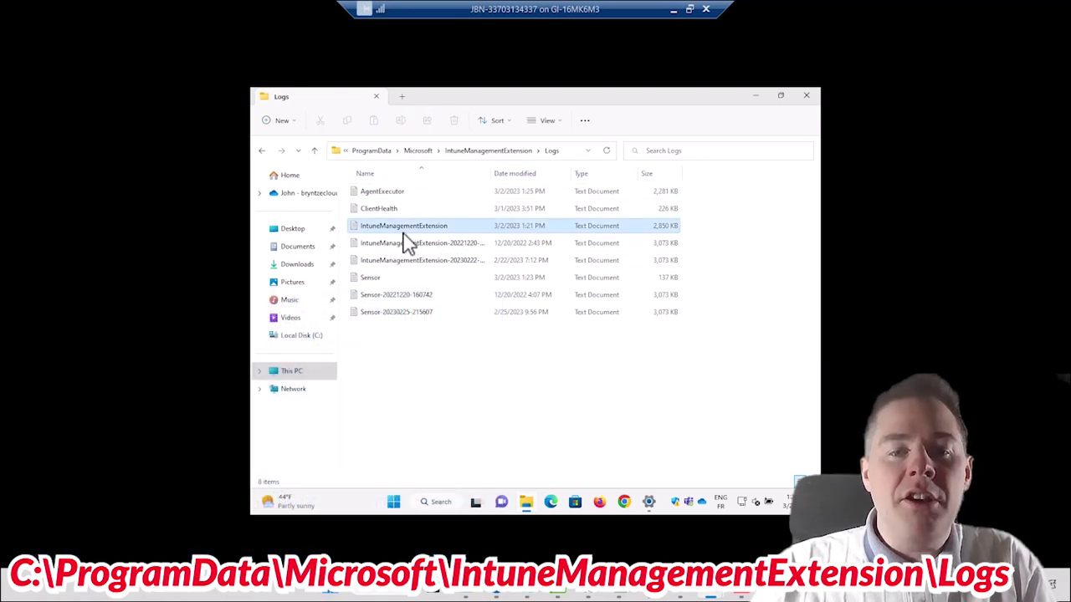
left_click(401, 244)
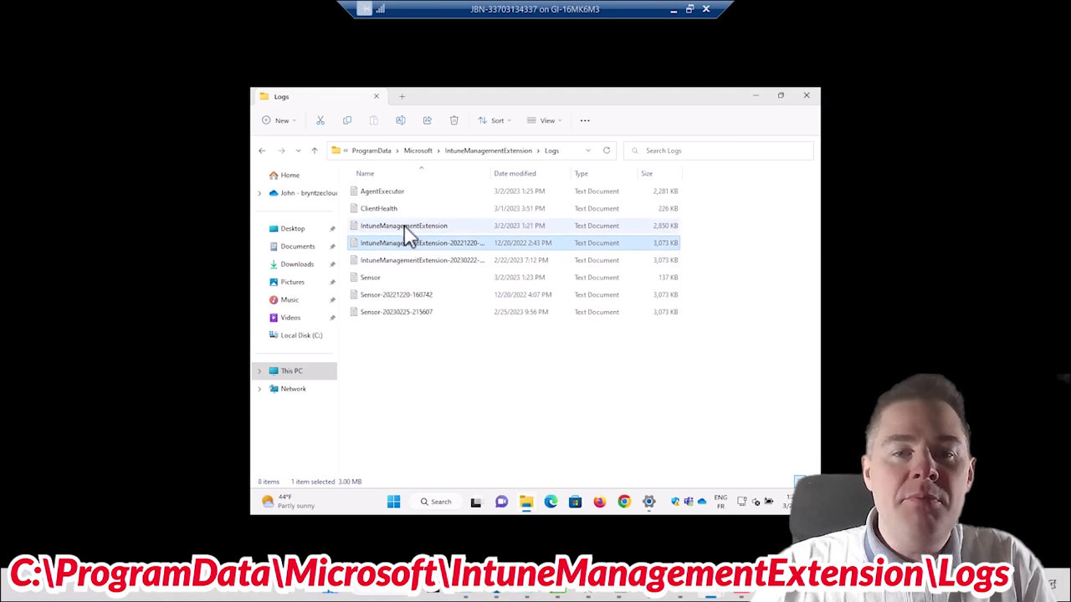
left_click(429, 226)
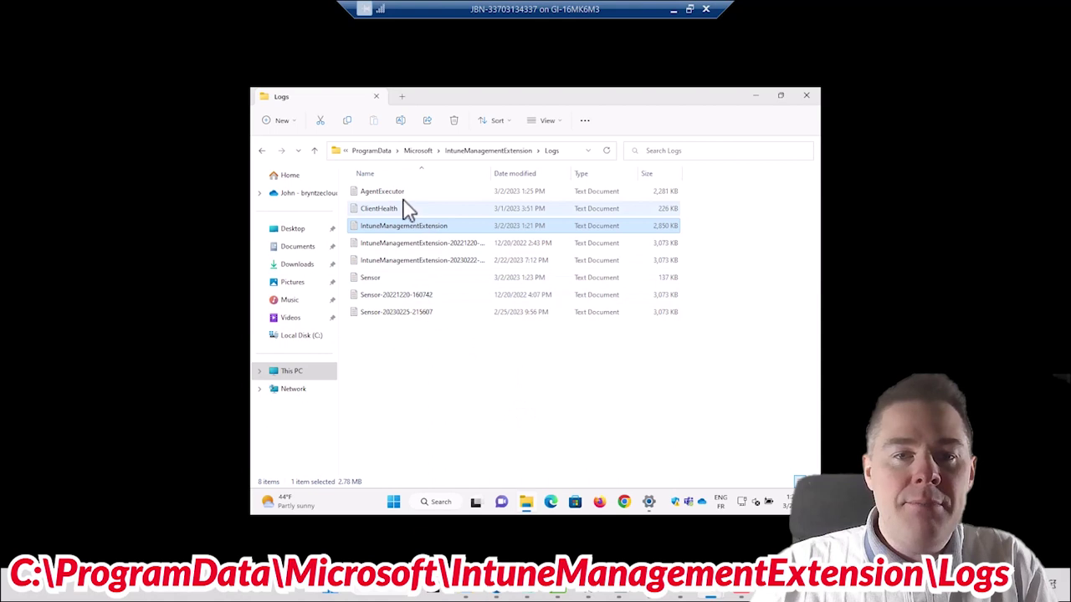
left_click(496, 388)
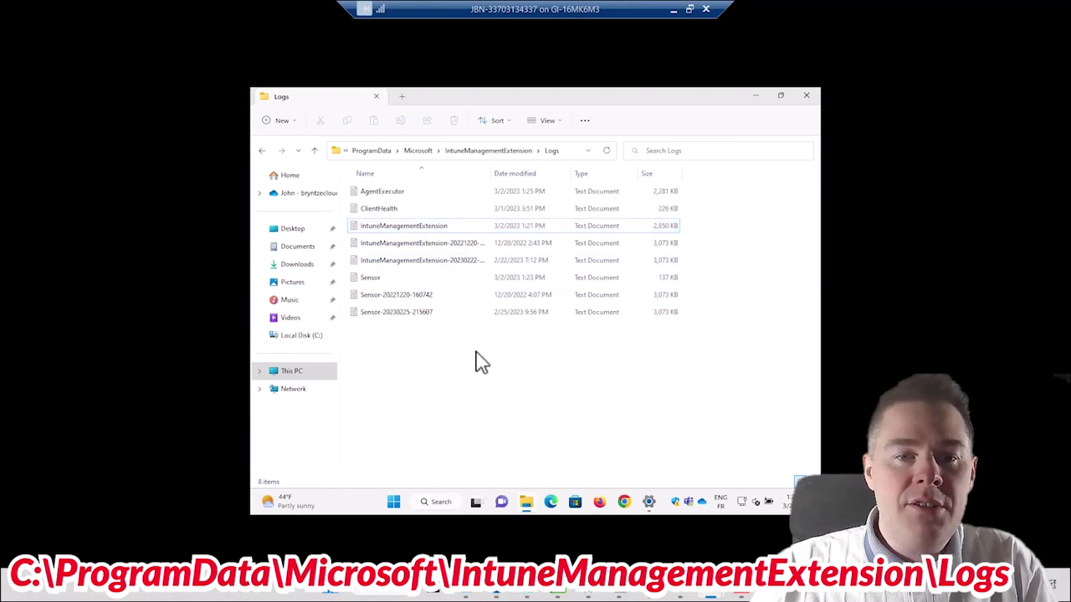
Open the AgentExecutor log with Configuration Manager Trace Log Tool and maximize the log window.
left_click(383, 194)
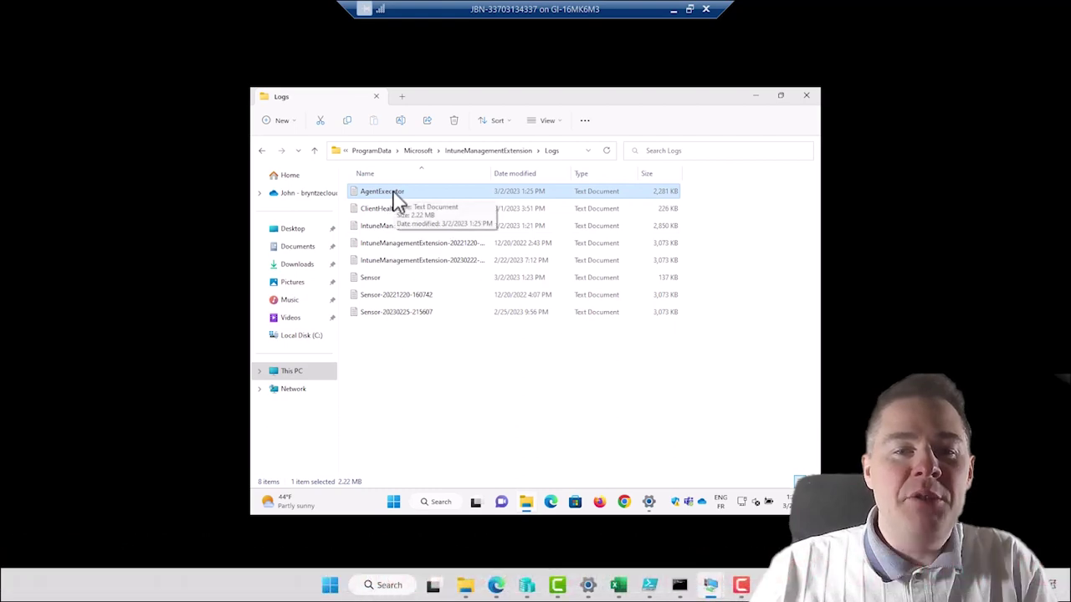
right_click(396, 195)
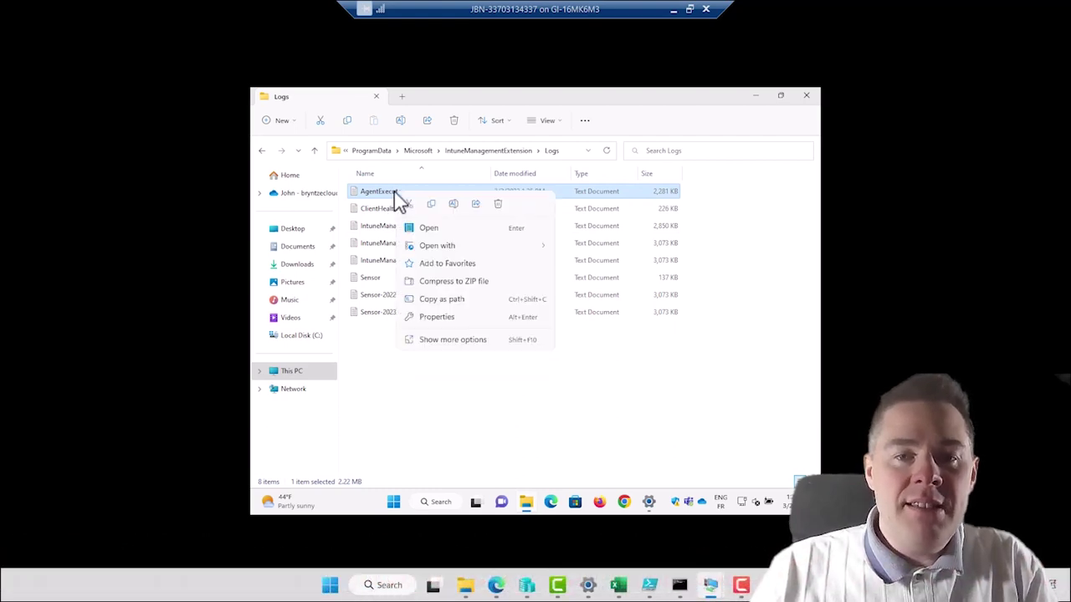
mouse_move(506, 251)
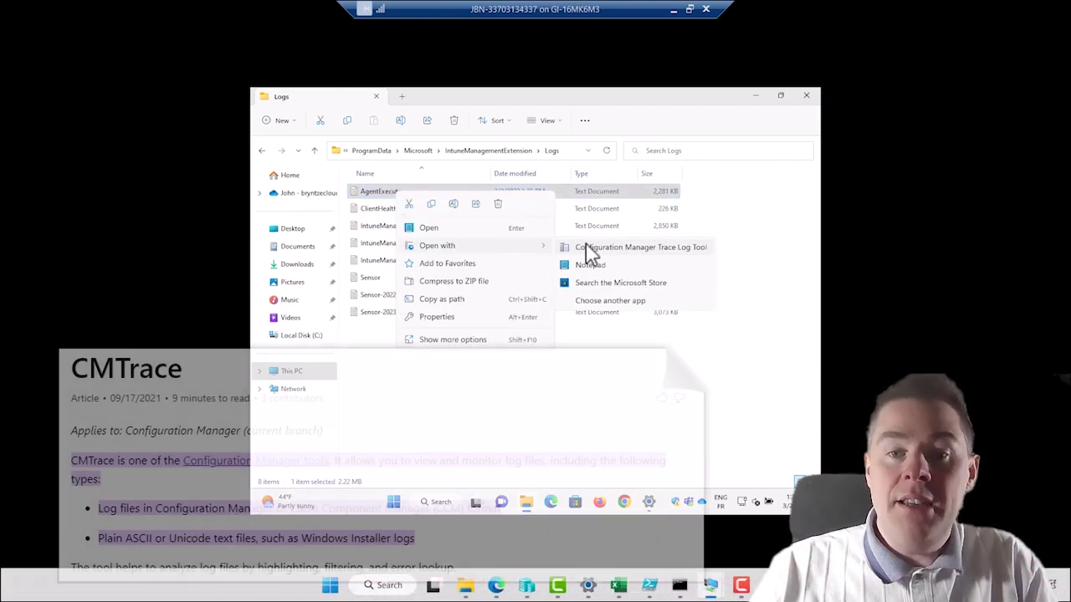
left_click(596, 248)
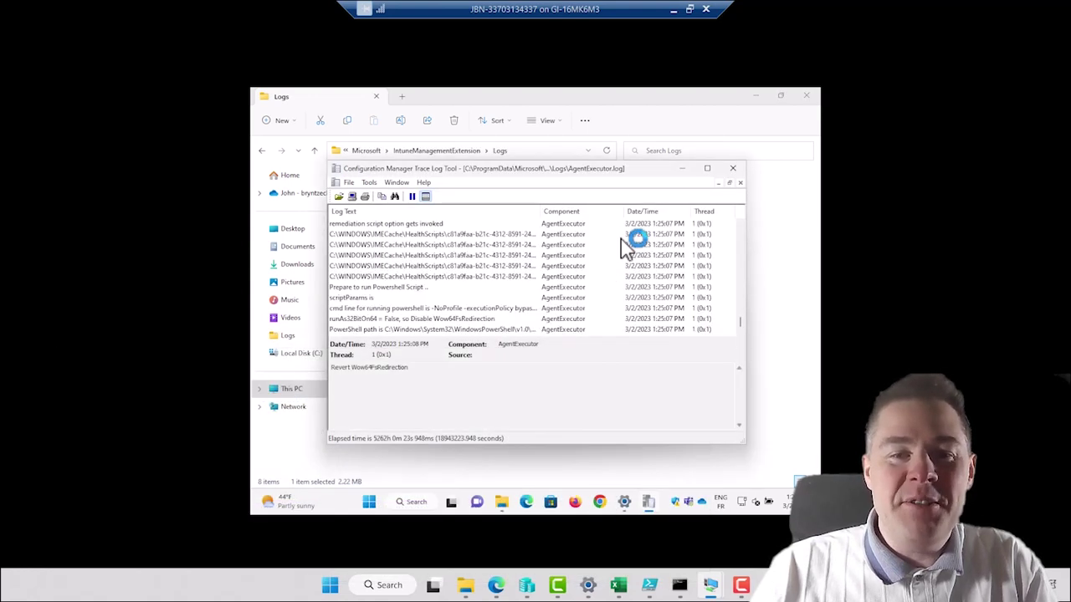
left_click(707, 168)
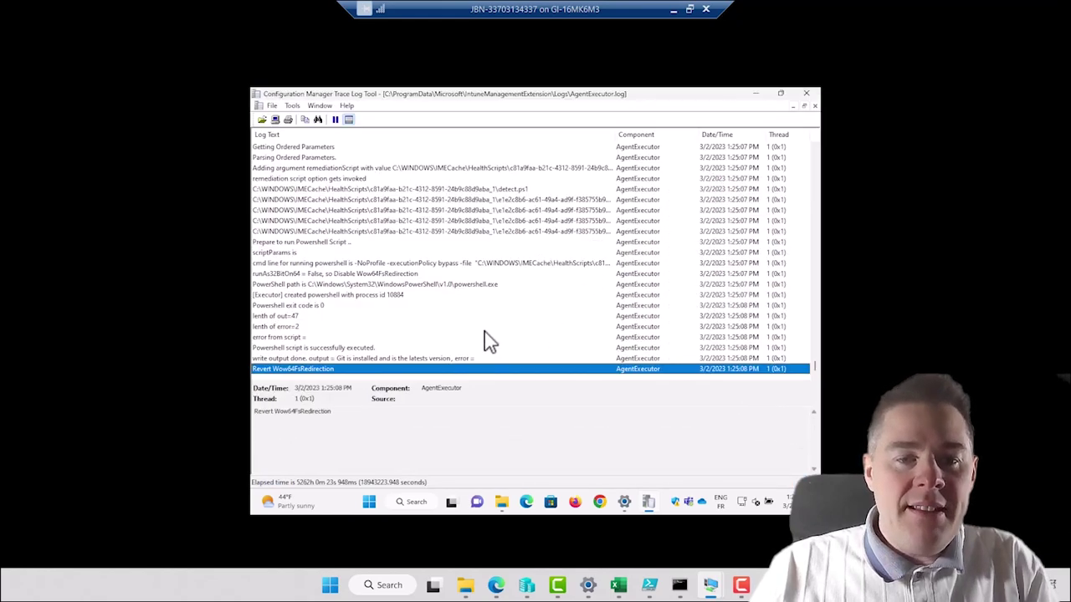
Inspect the write output and remediationScript argument entries in the AgentExecutor log, and highlight the WINDOWS\IMECache\HealthScripts path in the entry details.
left_click(382, 361)
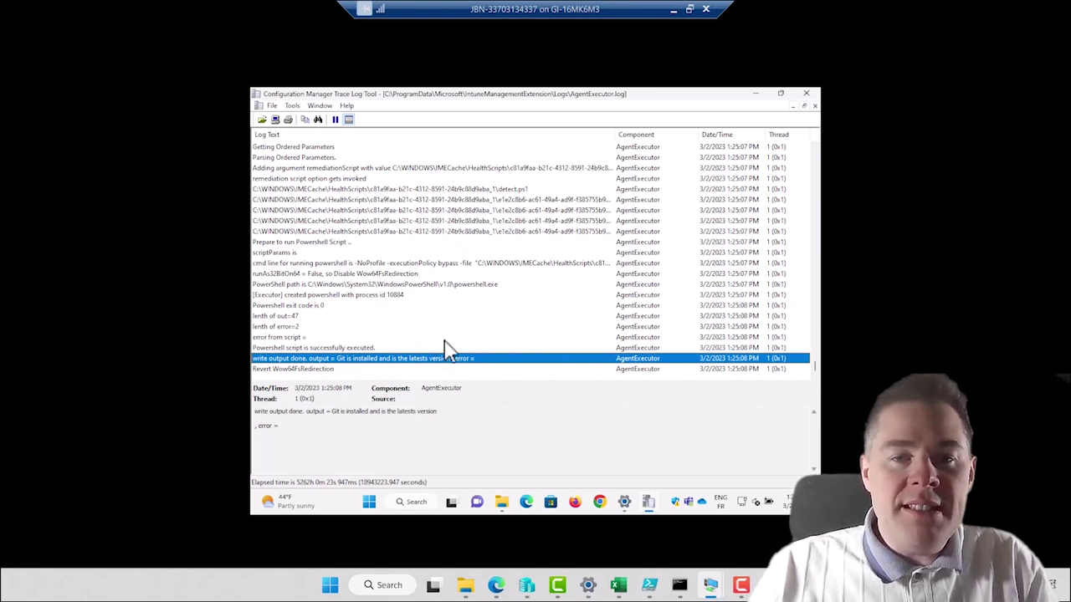
left_click(386, 169)
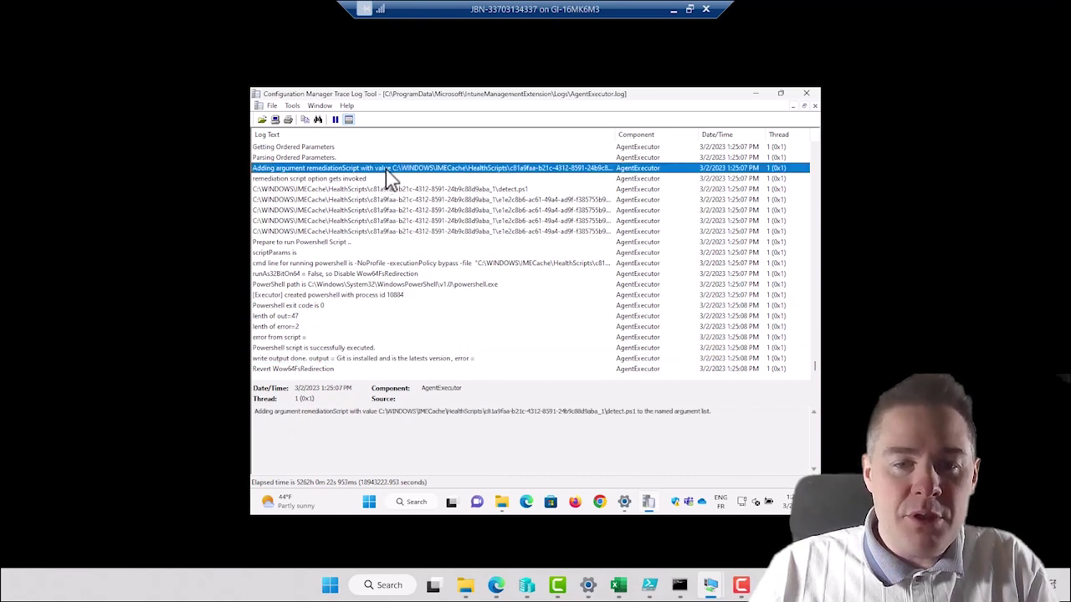
left_click(419, 414)
left_click_drag(424, 414, 430, 416)
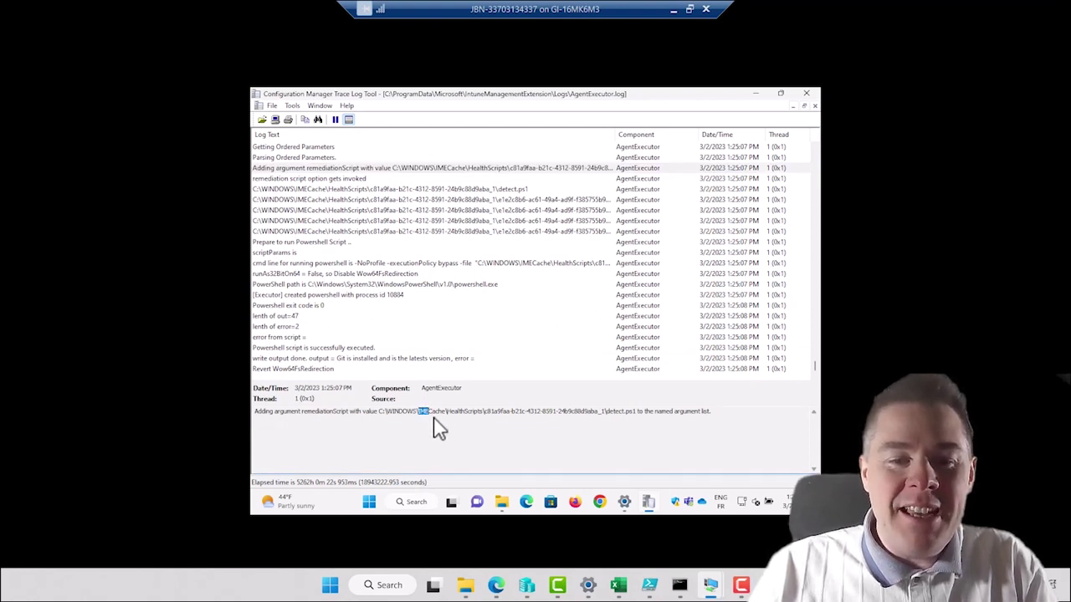
left_click_drag(483, 414, 384, 413)
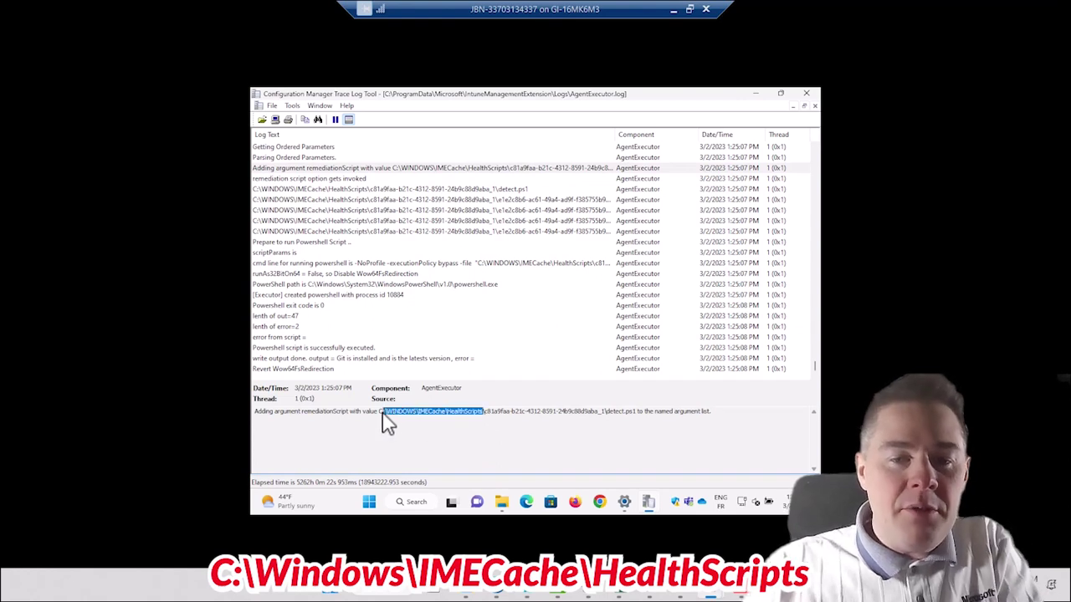
Open C:\WINDOWS\IMECache\HealthScripts in a new File Explorer tab and widen the Name column to show the full folder names.
left_click(505, 512)
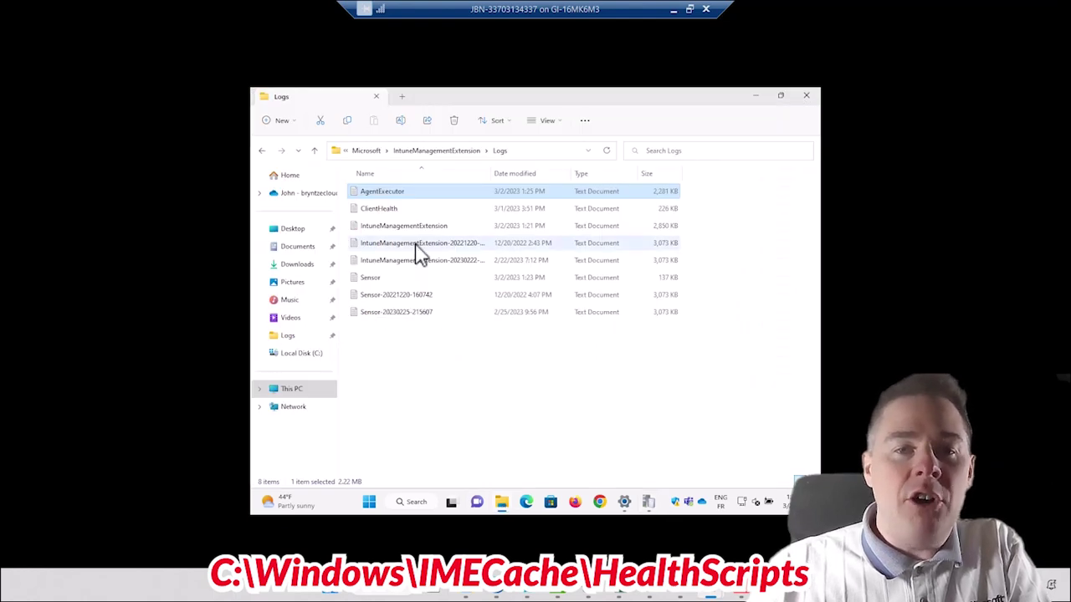
left_click(402, 98)
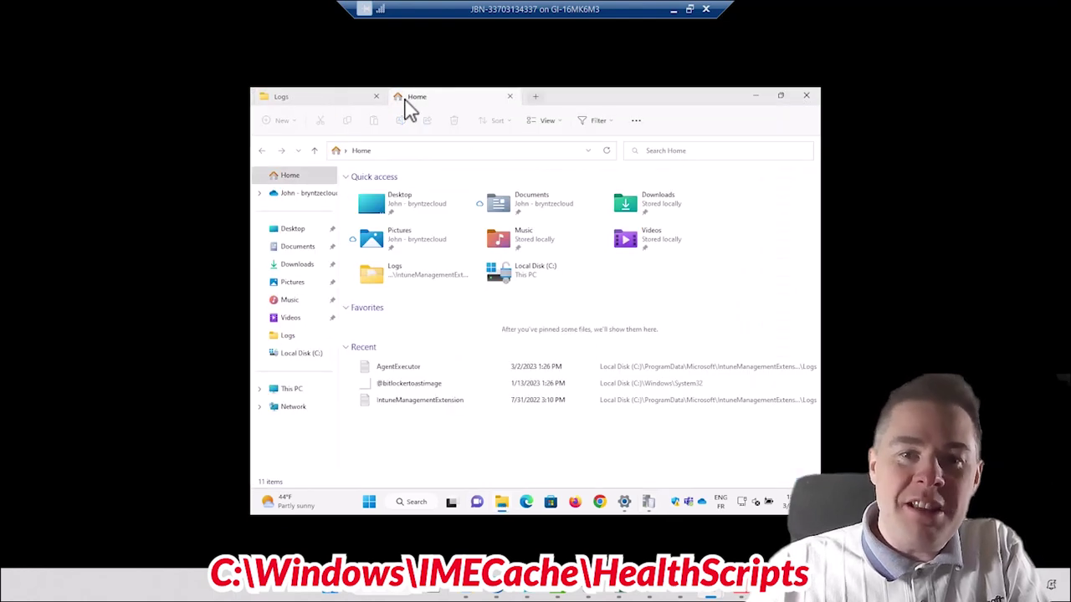
left_click(389, 156)
type("C:\\WINDOWS\\IMECache\\HealthScripts")
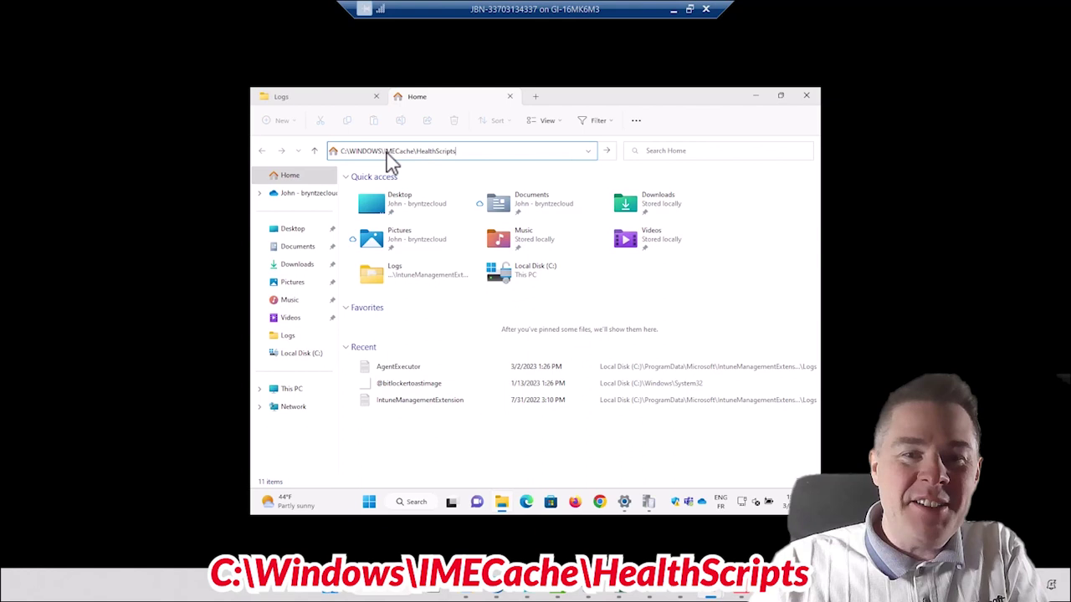
key("Return")
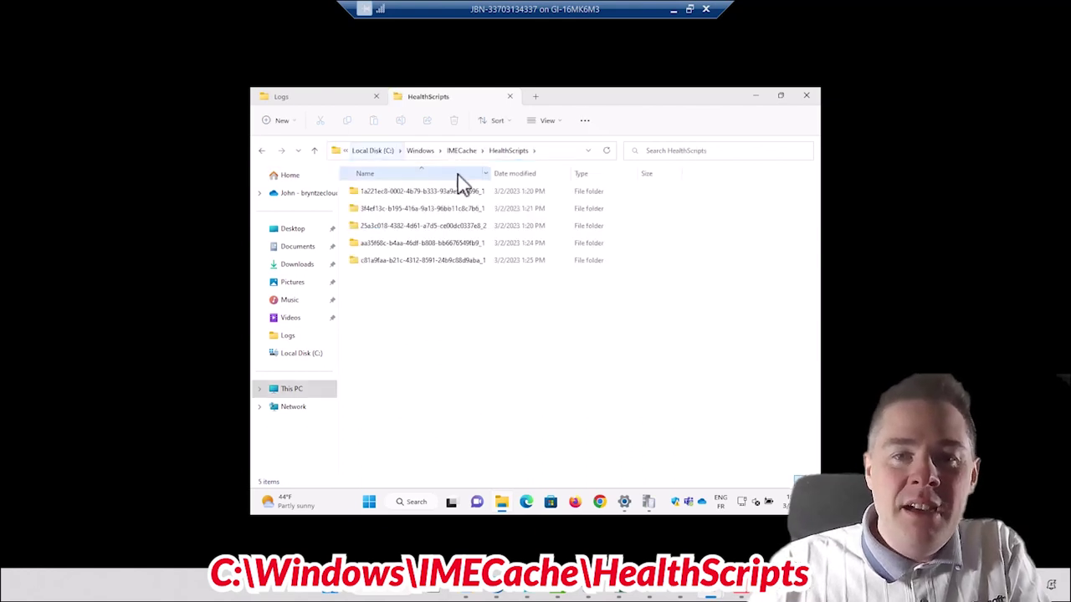
left_click_drag(497, 173, 547, 174)
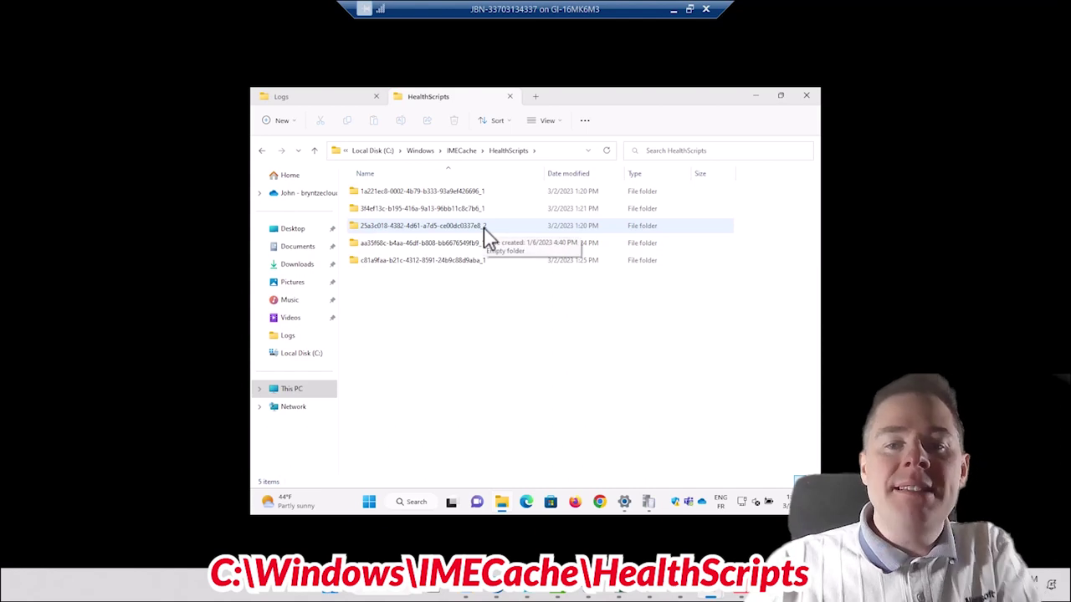
View the remediate script from the 1a221ec8-0002-4b79-b333-93a9ef426696_1 folder in Notepad++ and close the file.
double_click(409, 194)
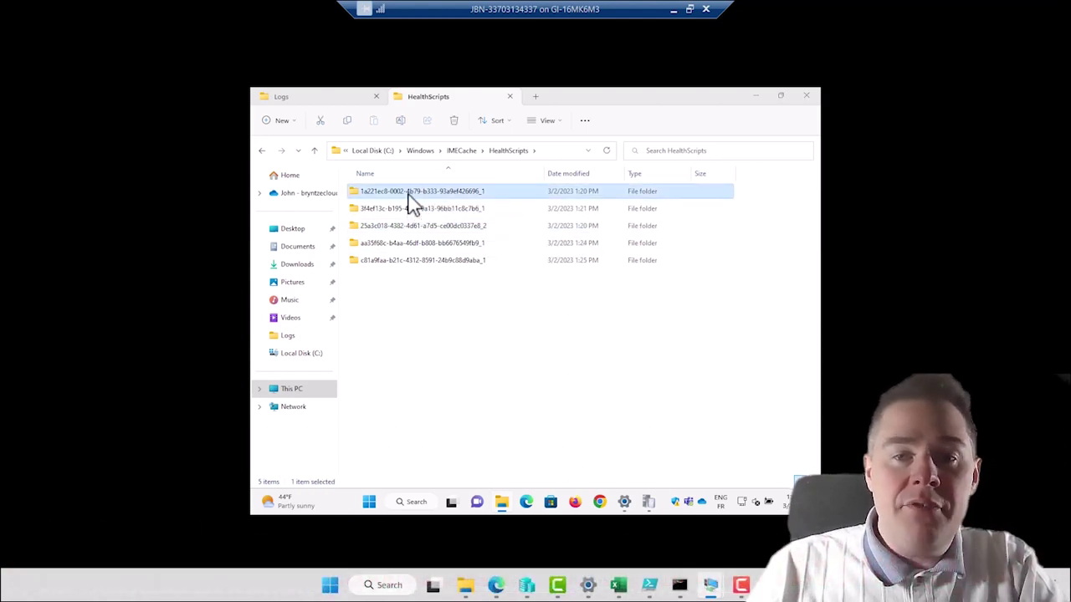
left_click(551, 310)
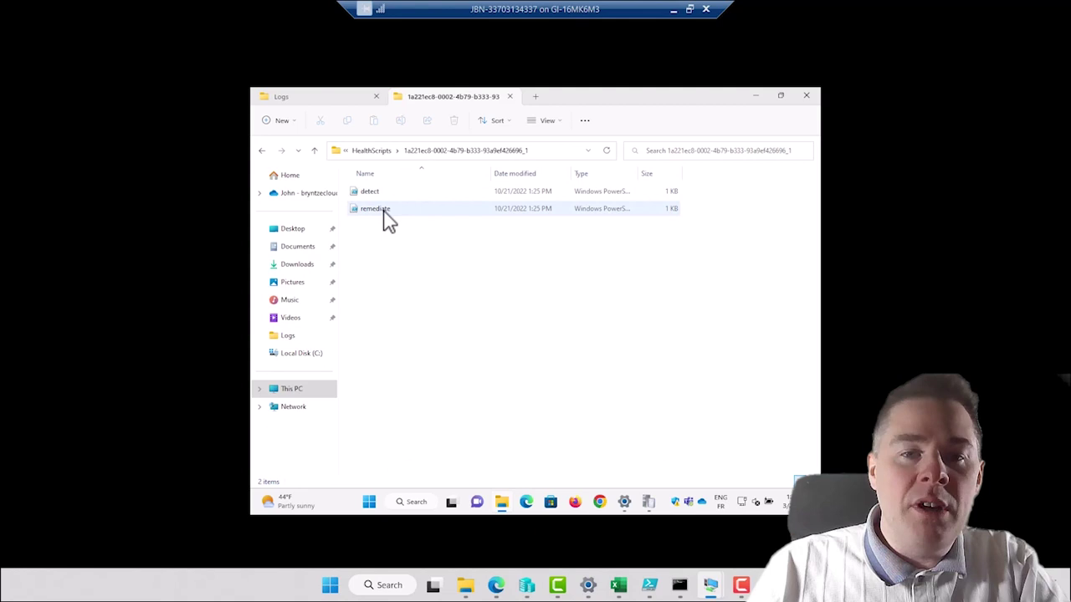
right_click(380, 220)
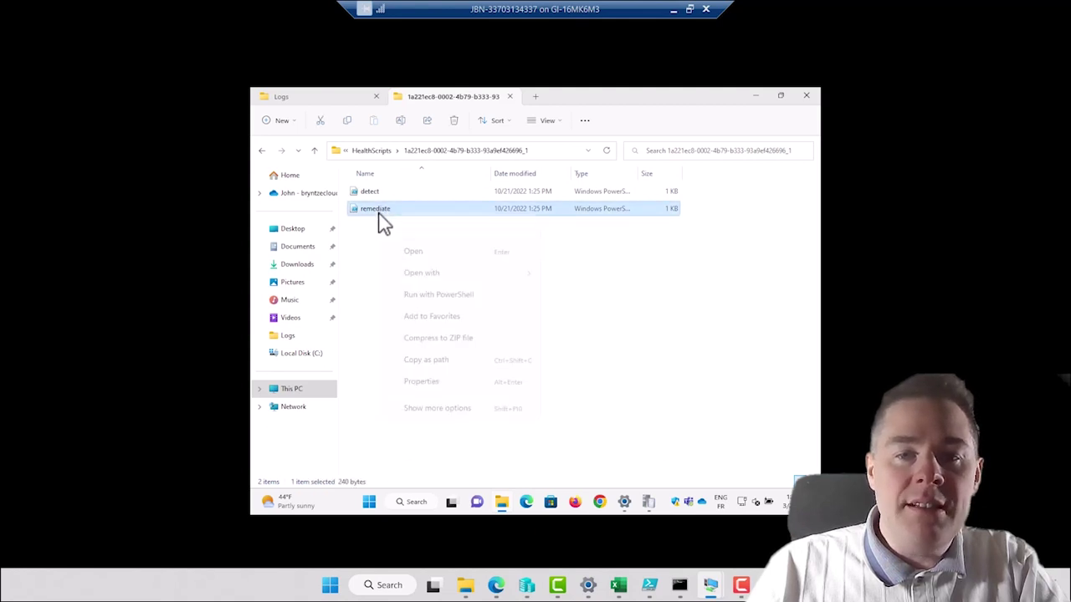
left_click(432, 381)
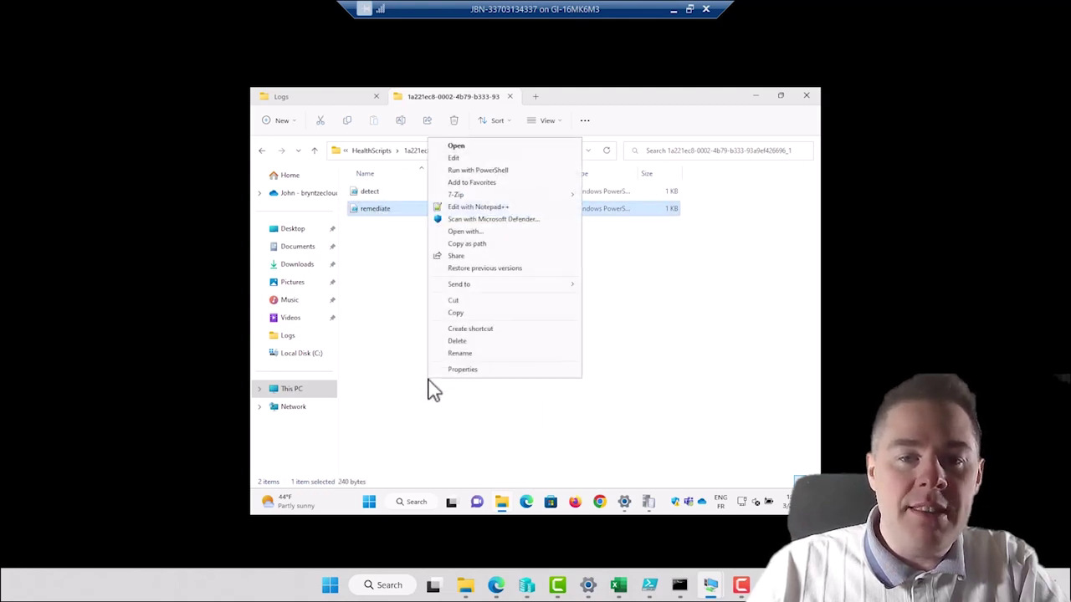
left_click(469, 207)
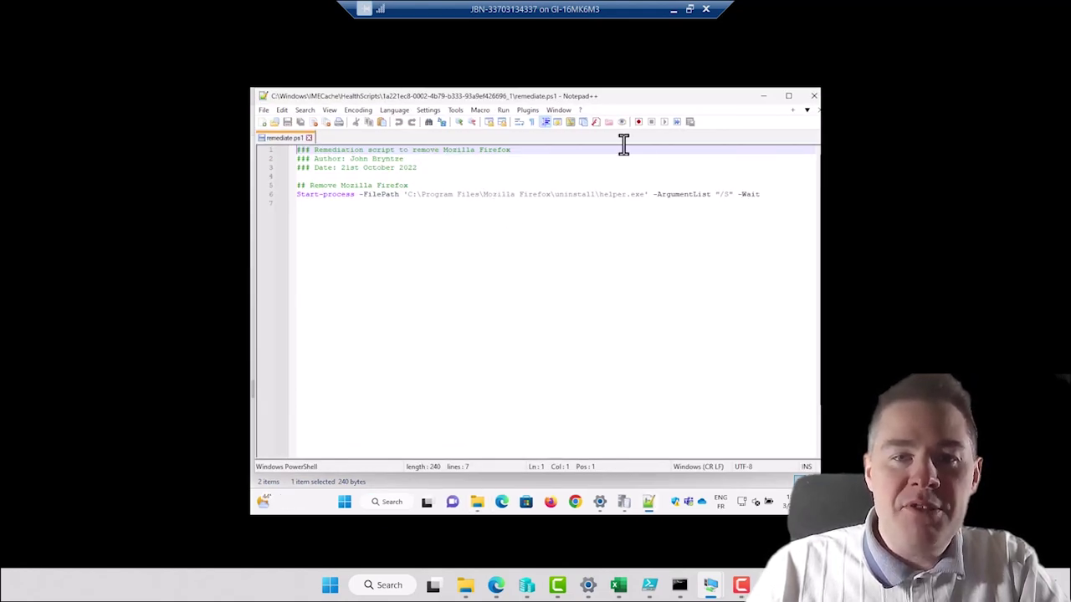
left_click(819, 111)
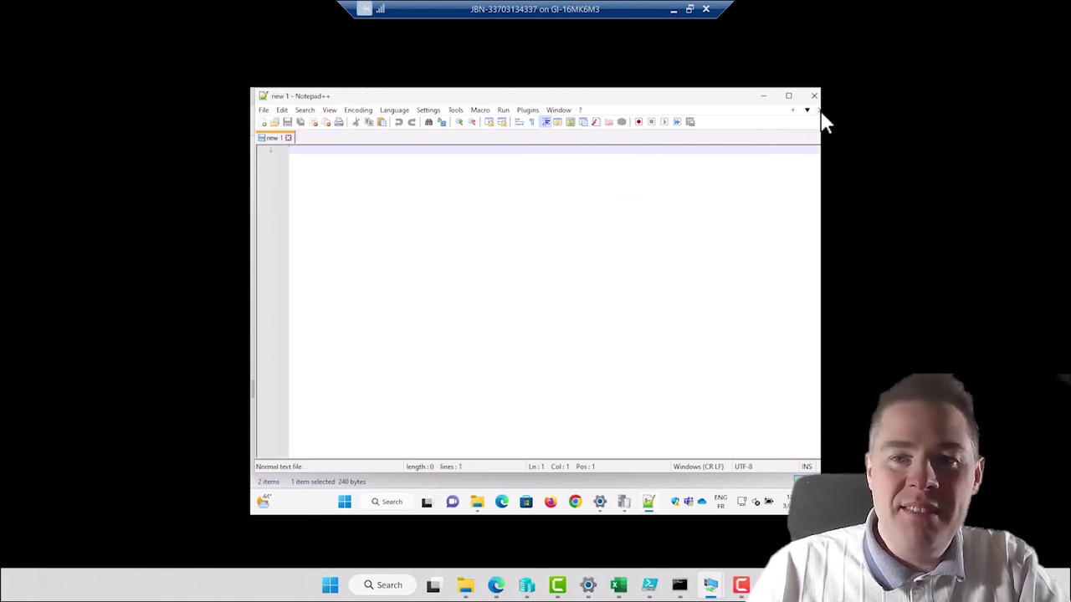
View the remediate script from the HealthScripts folder starting with 3f4ef13c in Notepad++, highlight its variable-to-upgrade code, and close the file.
left_click(478, 505)
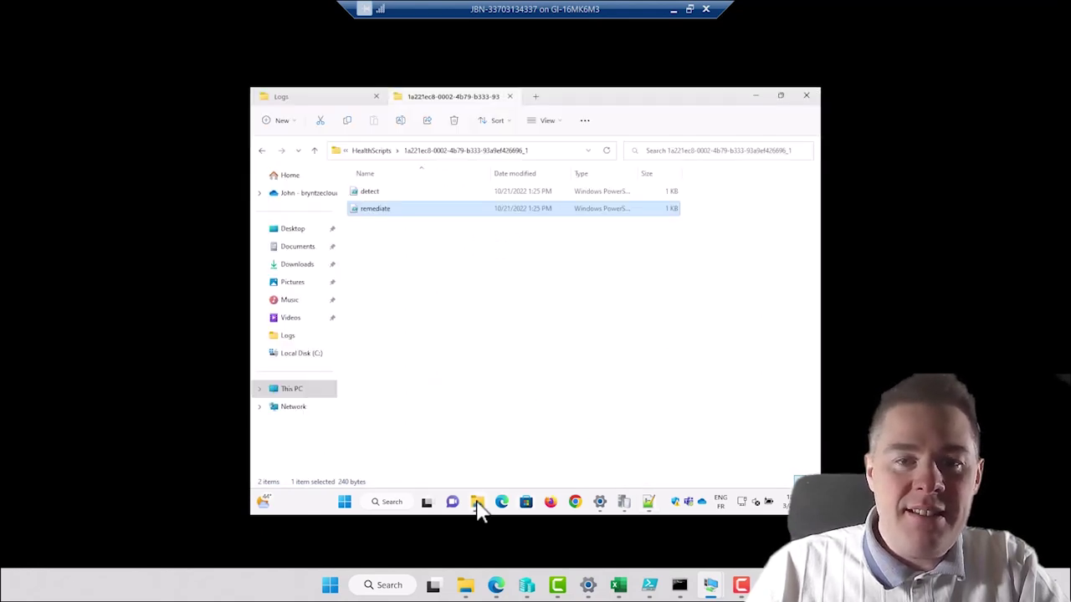
left_click(366, 152)
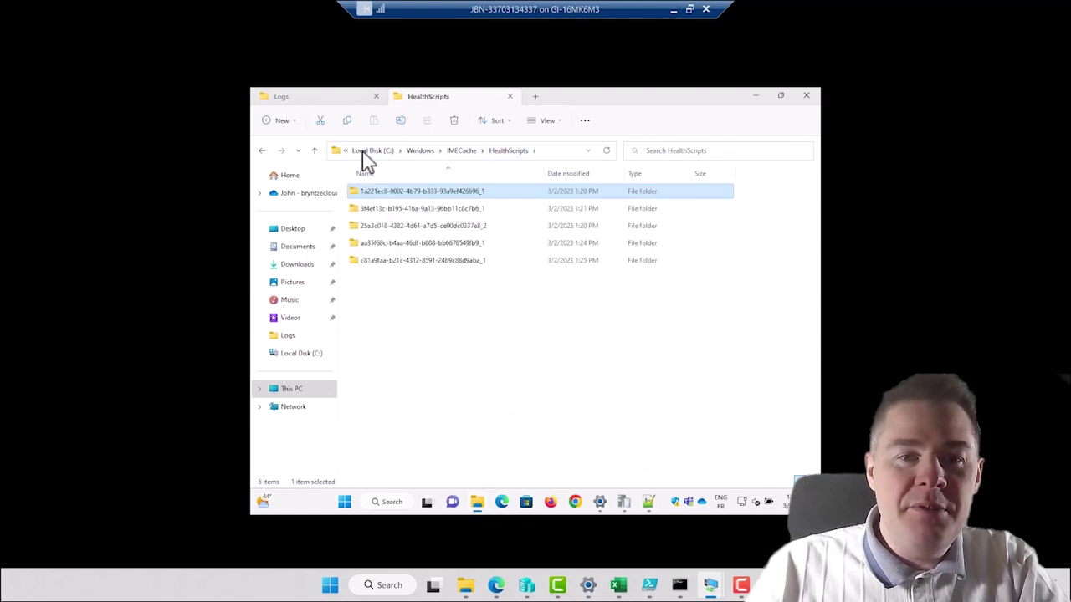
double_click(400, 211)
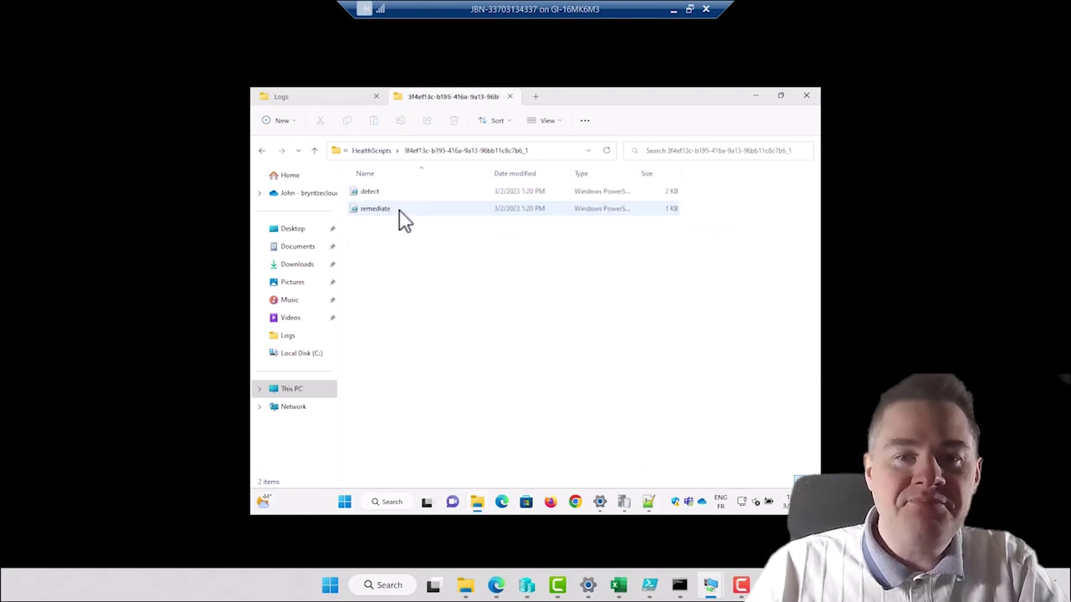
left_click(385, 211)
right_click(387, 215)
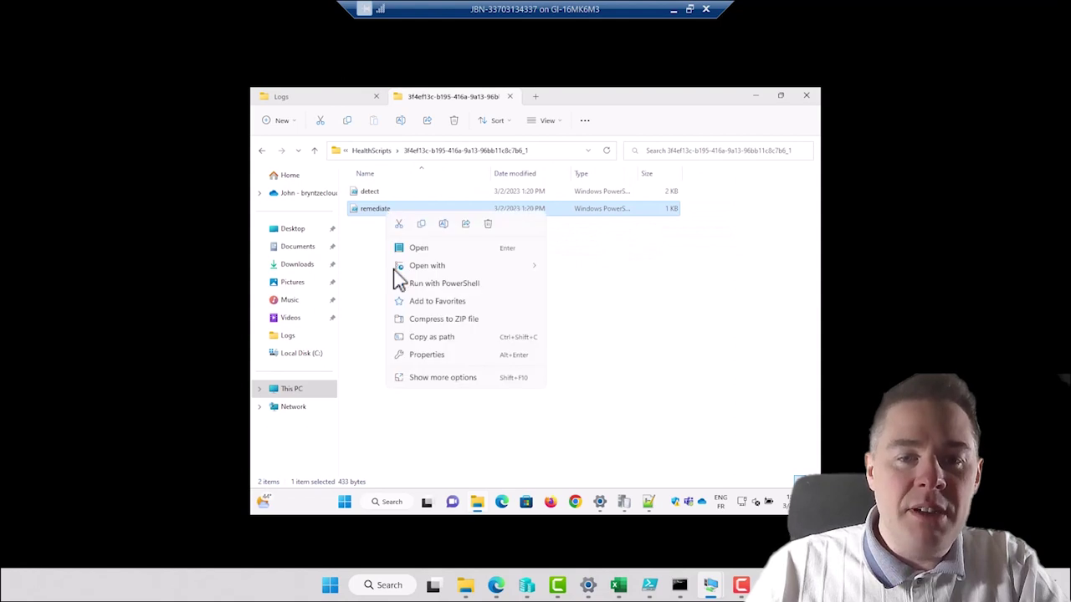
left_click(427, 380)
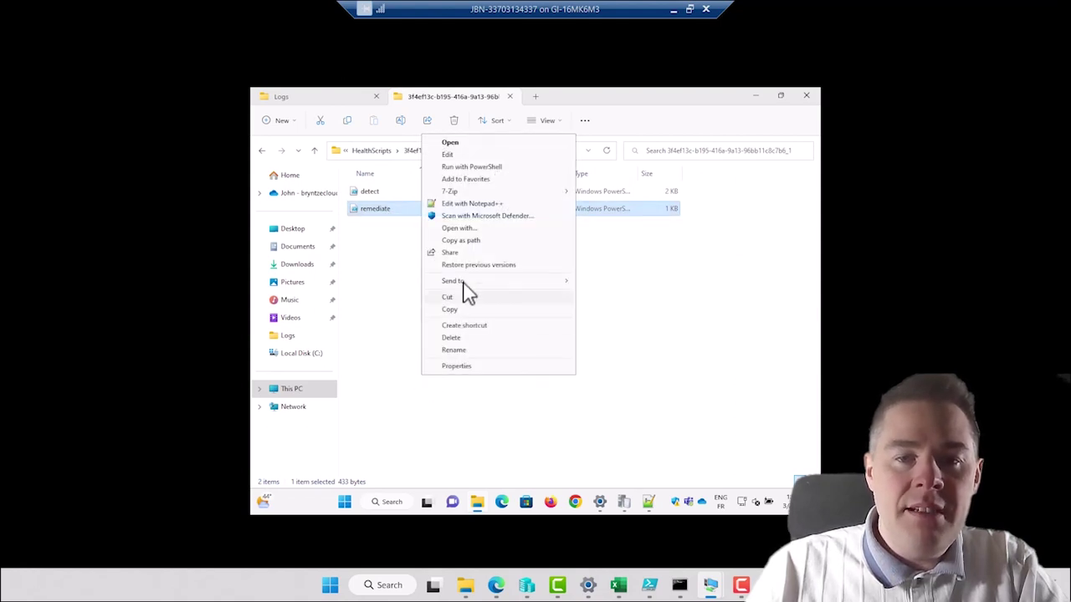
left_click(463, 205)
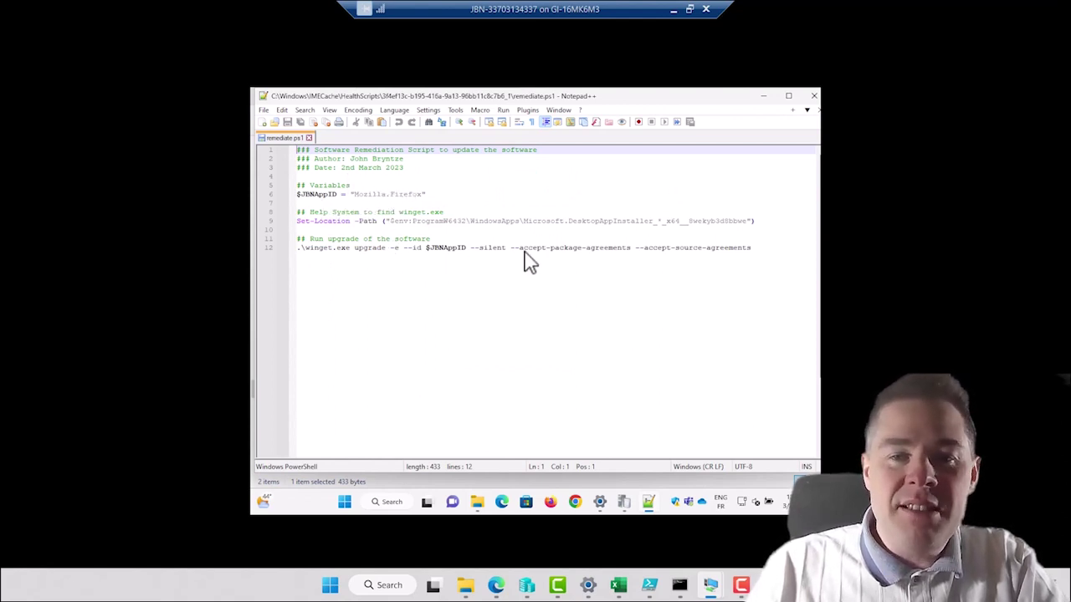
left_click_drag(751, 247, 295, 186)
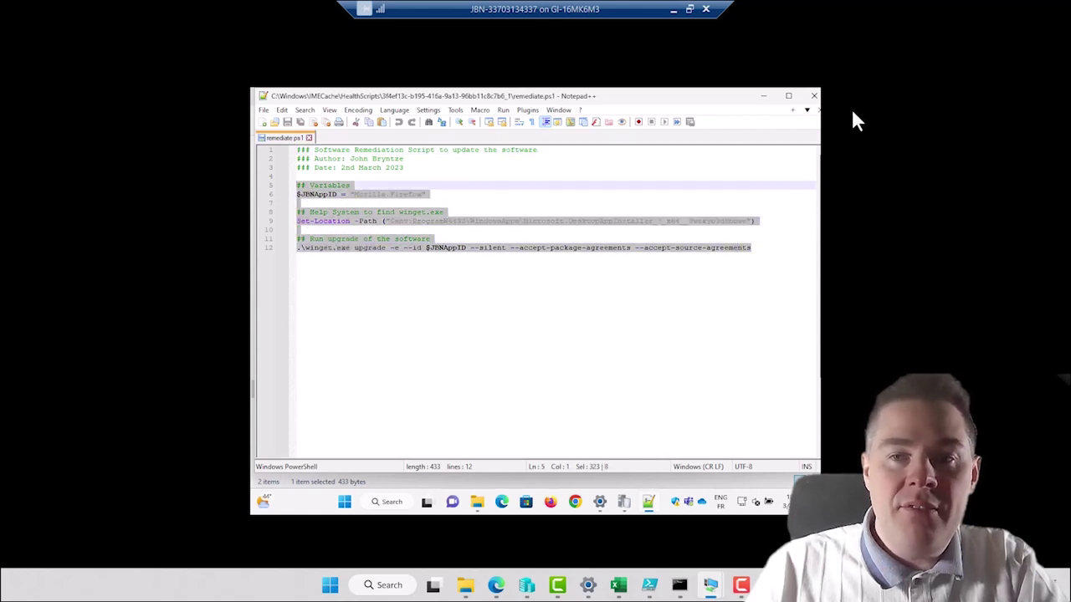
left_click(818, 112)
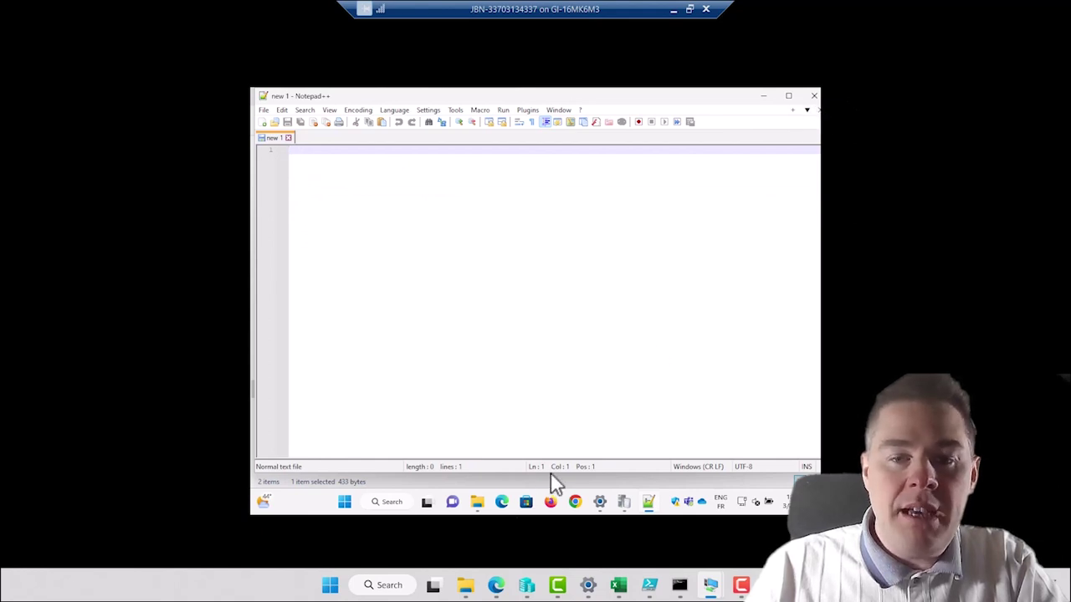
View the detect script from the HealthScripts folder starting with 3f4ef13c in Notepad++ and highlight Mozilla in its header comment.
left_click(477, 505)
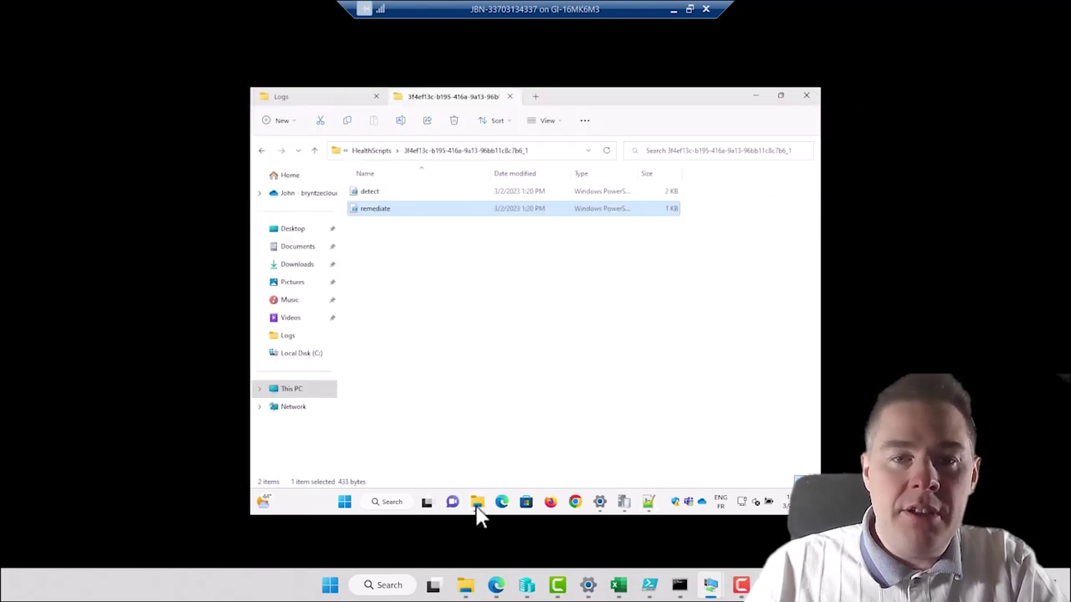
left_click(368, 192)
right_click(367, 192)
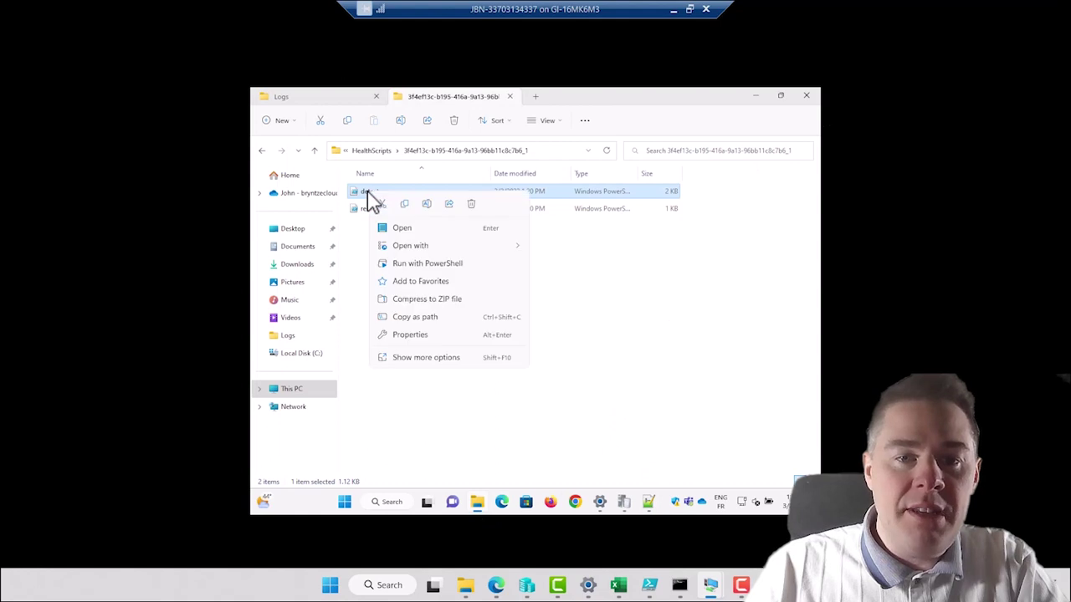
left_click(407, 358)
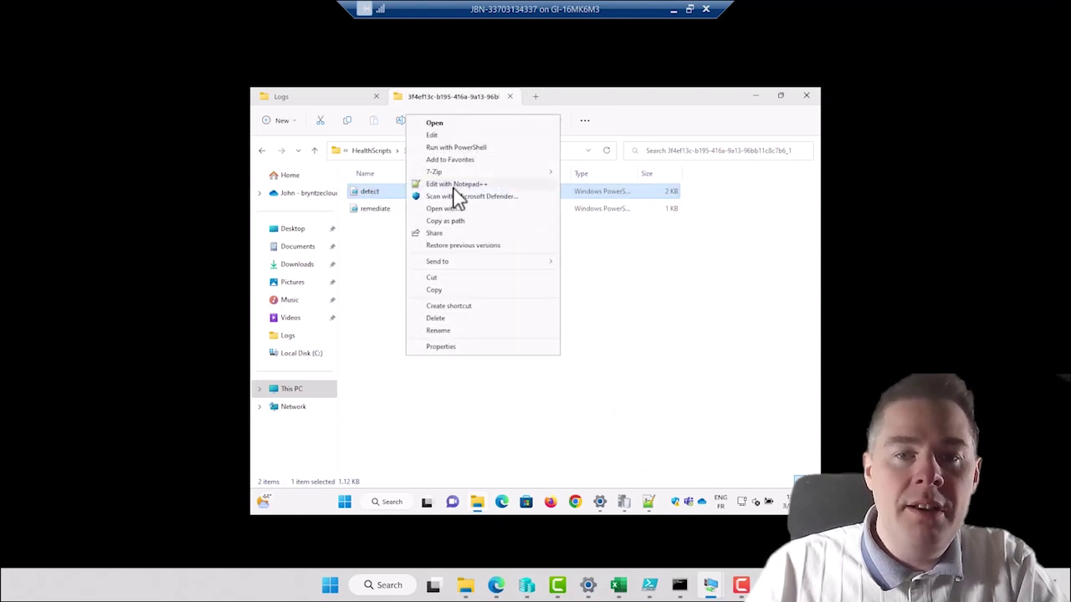
left_click(454, 186)
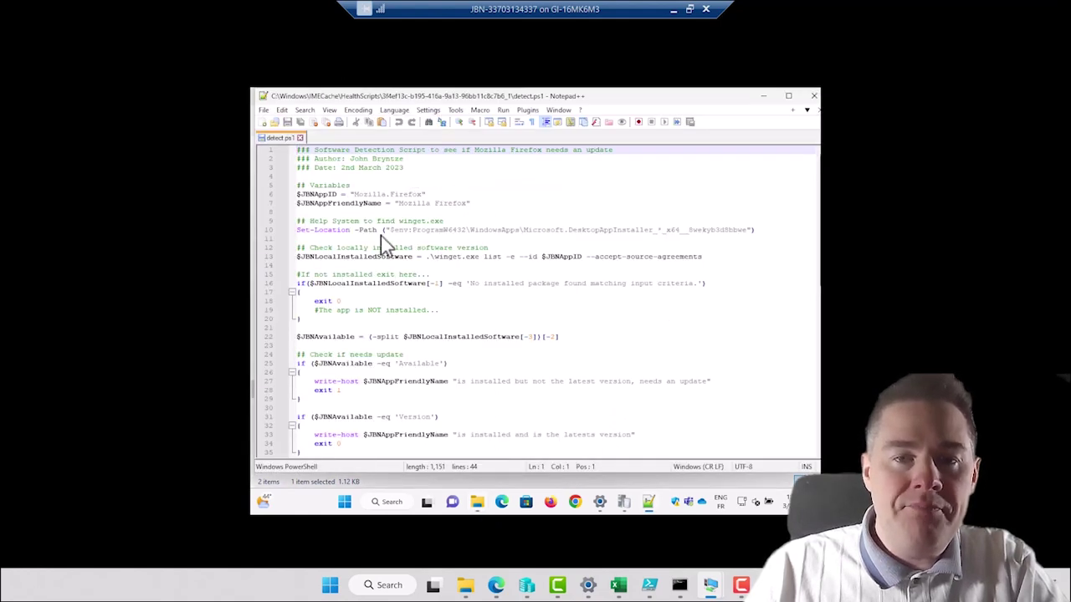
left_click(372, 152)
double_click(496, 152)
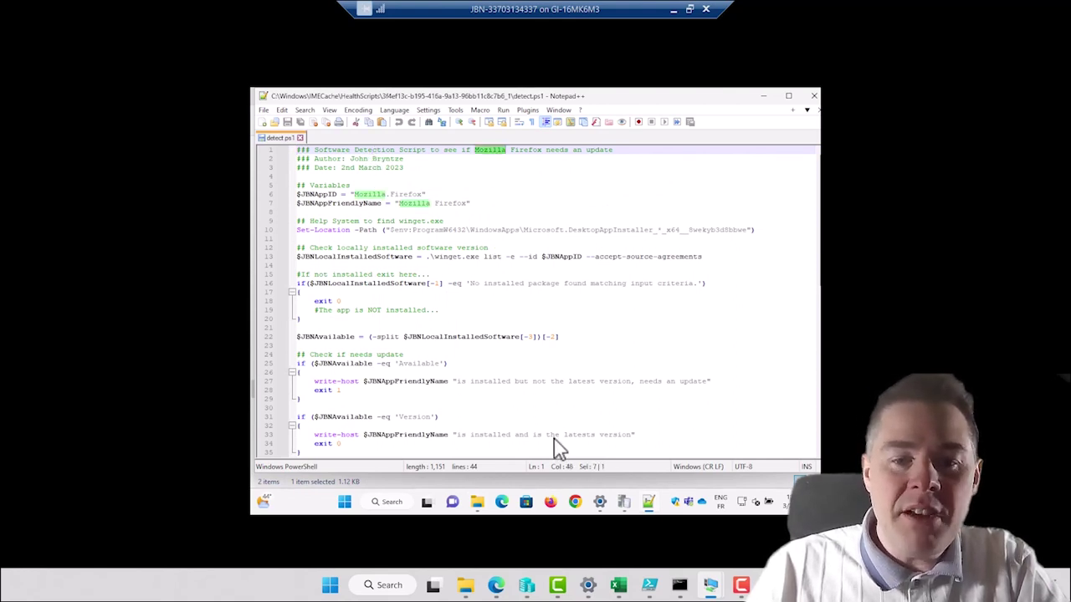
Grant access to the HealthScripts folder starting with aa35f68c and view its remediate script in Notepad++.
left_click(478, 504)
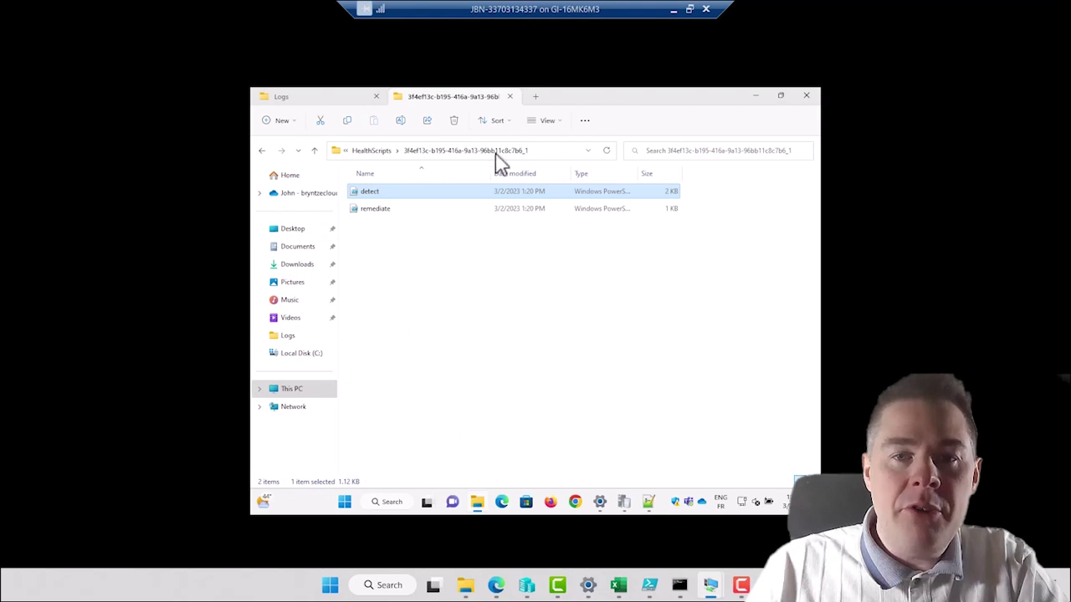
left_click(385, 153)
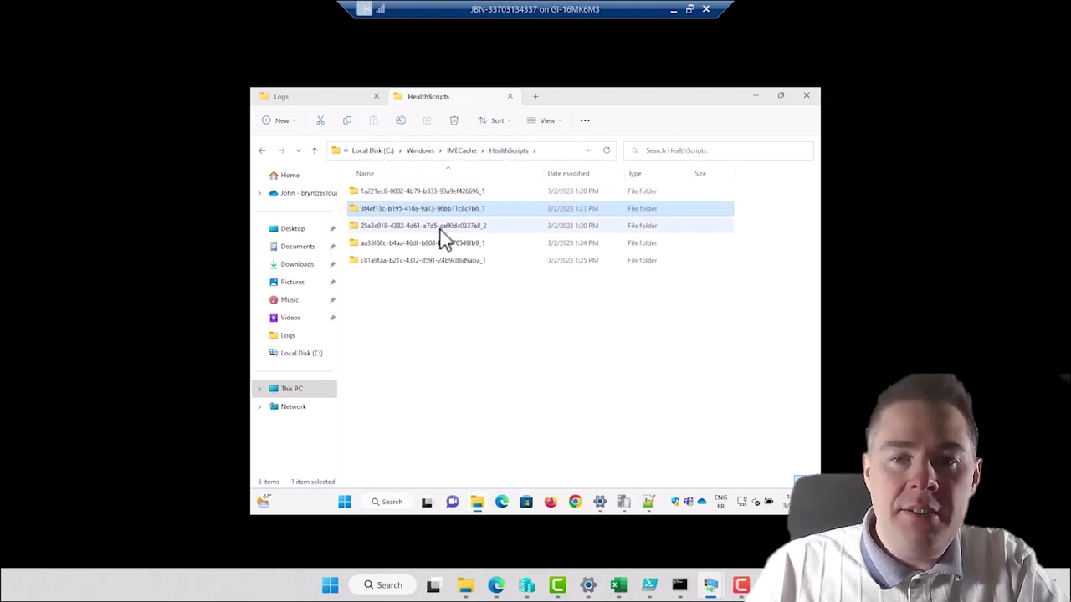
left_click(458, 232)
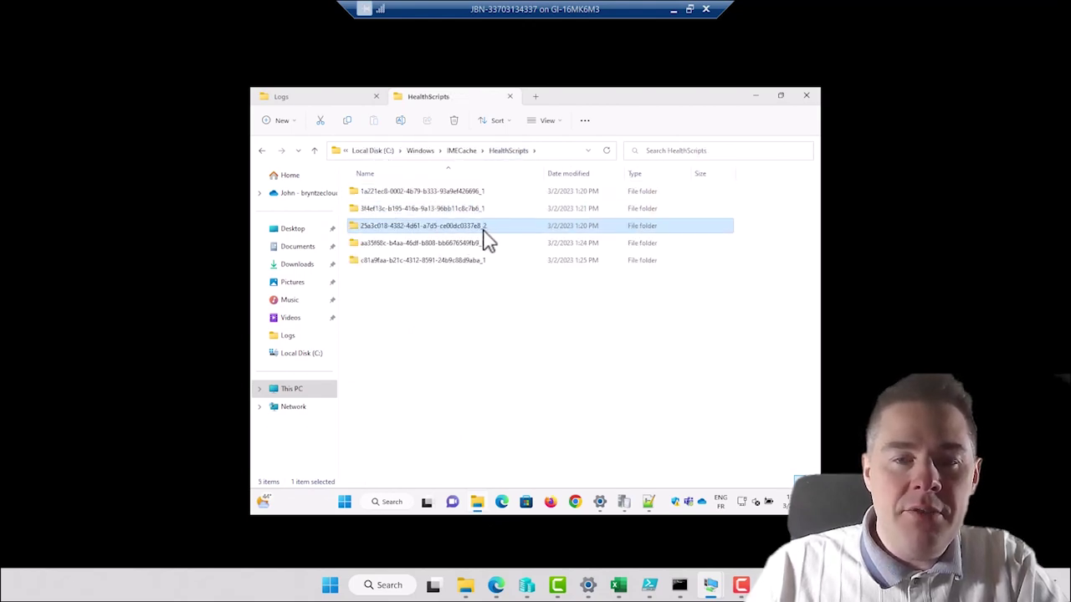
left_click(427, 244)
double_click(425, 243)
left_click(545, 306)
left_click(378, 211)
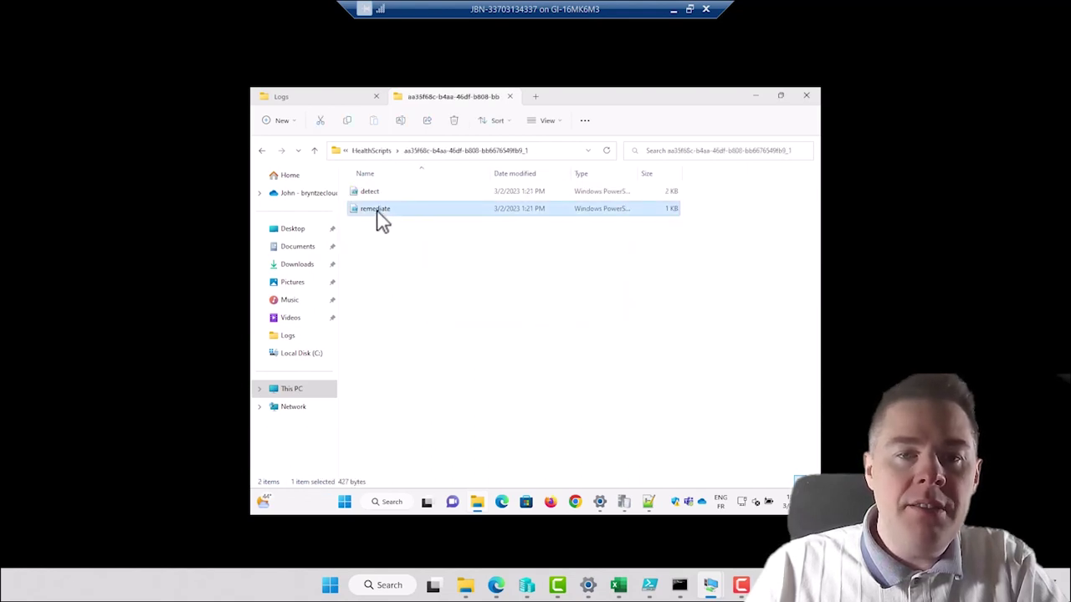
right_click(378, 212)
left_click(424, 378)
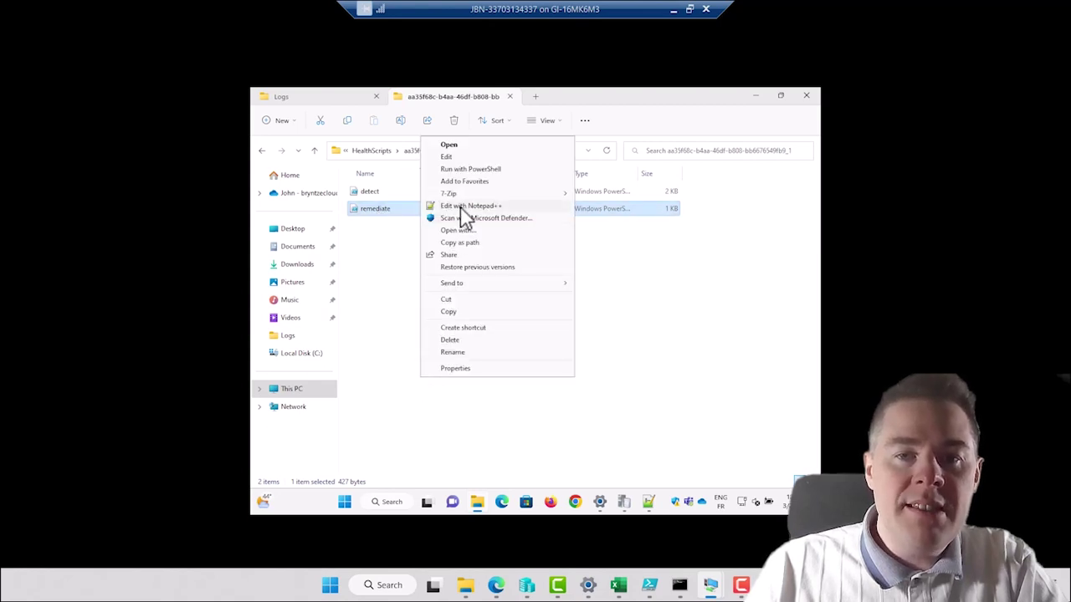
left_click(463, 209)
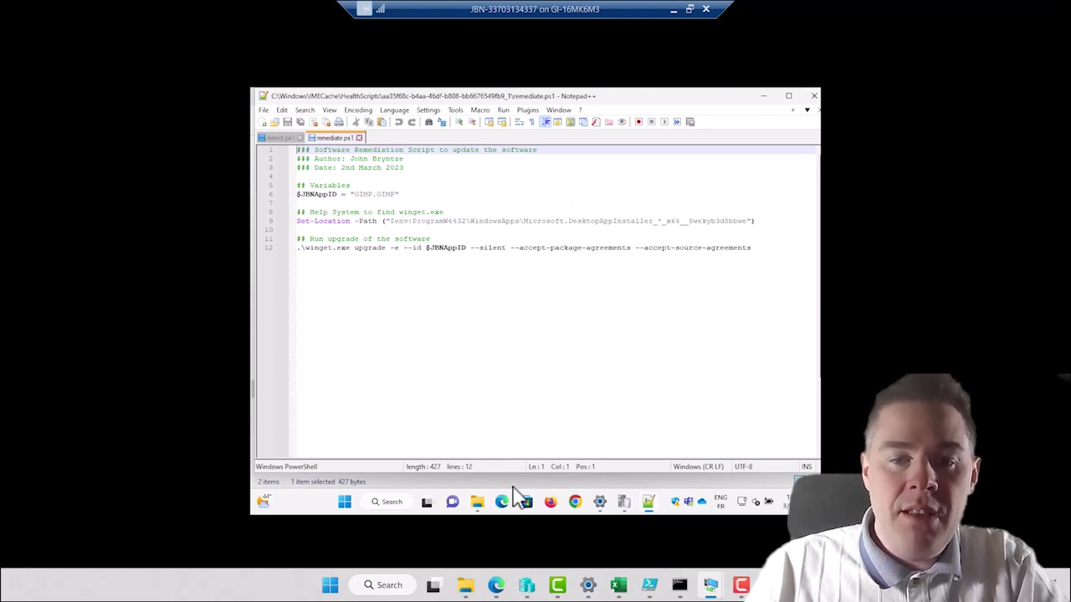
Grant access to the HealthScripts folder starting with c81a9faa and view its remediate script in Notepad++.
left_click(479, 505)
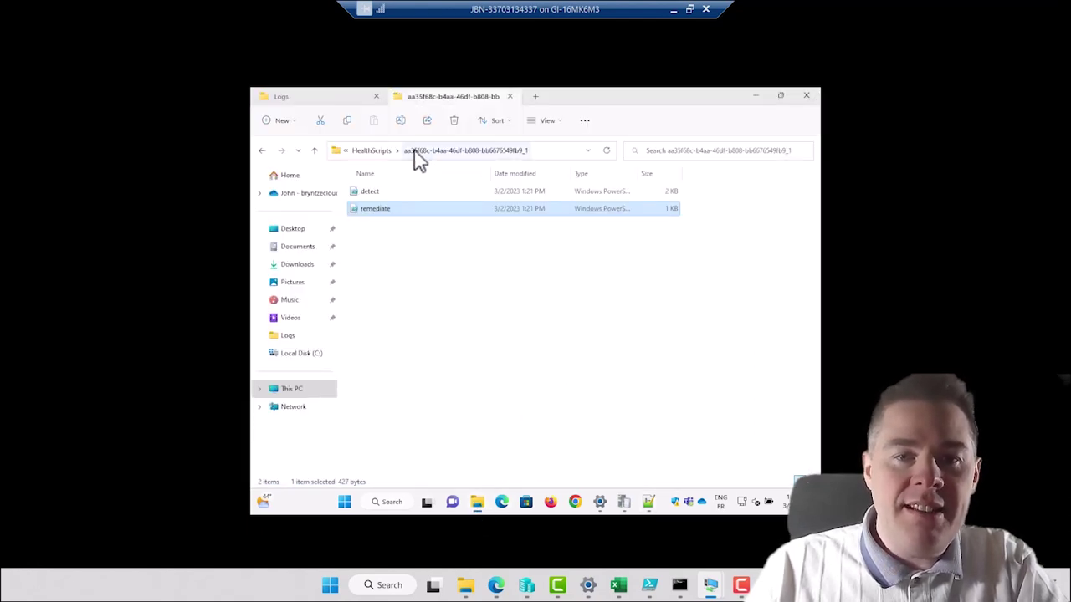
left_click(374, 152)
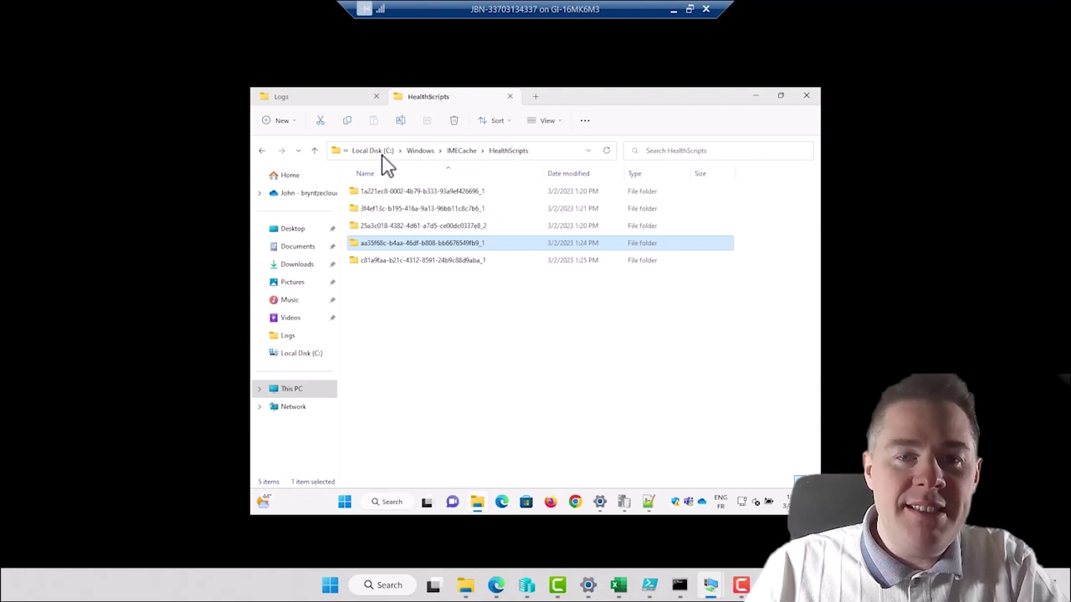
double_click(388, 261)
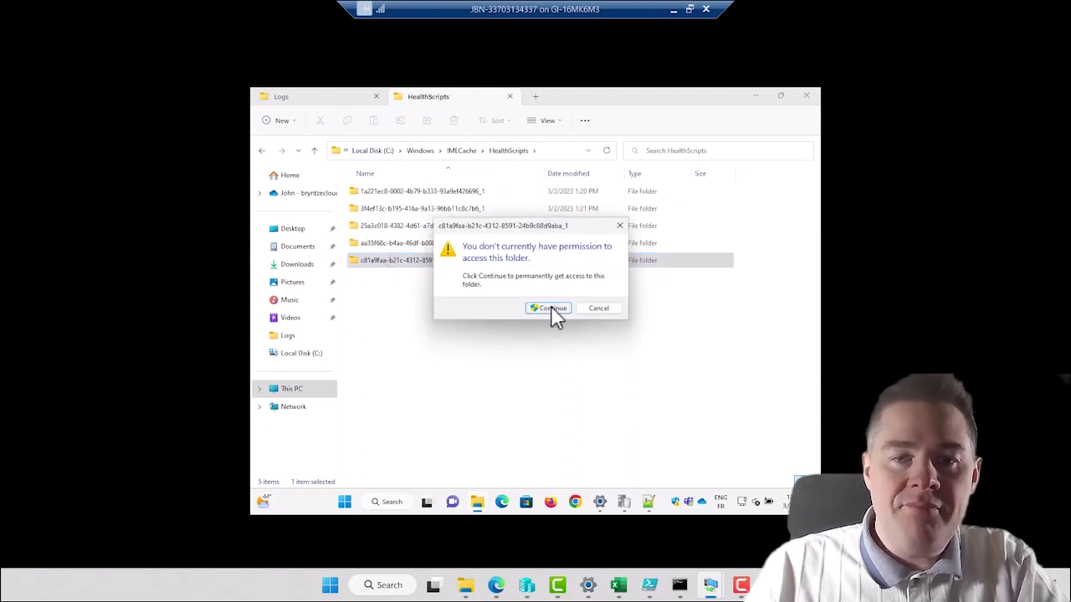
left_click(551, 308)
right_click(382, 216)
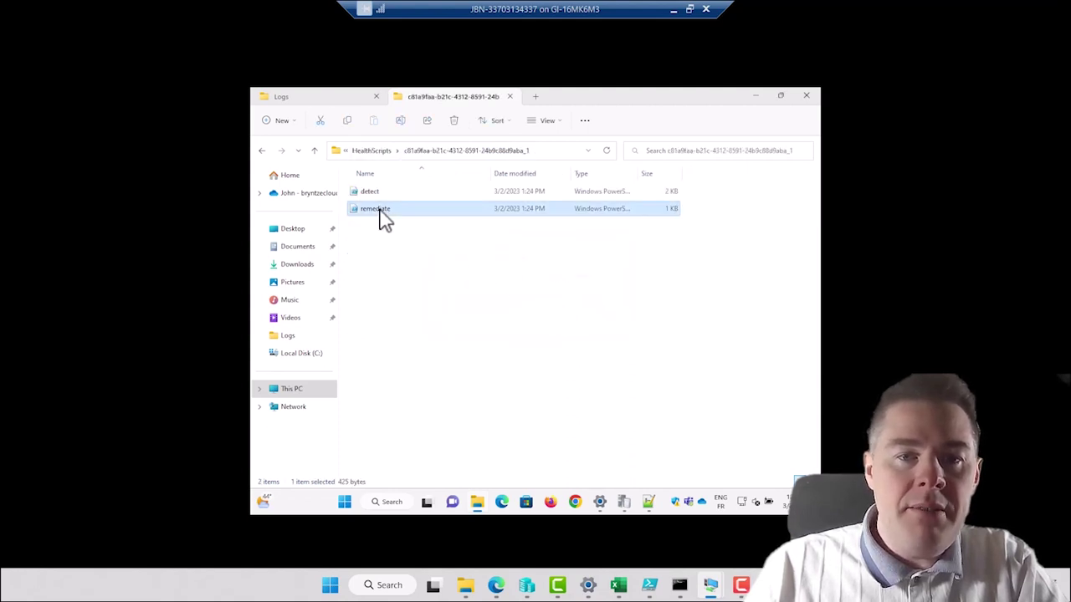
left_click(439, 376)
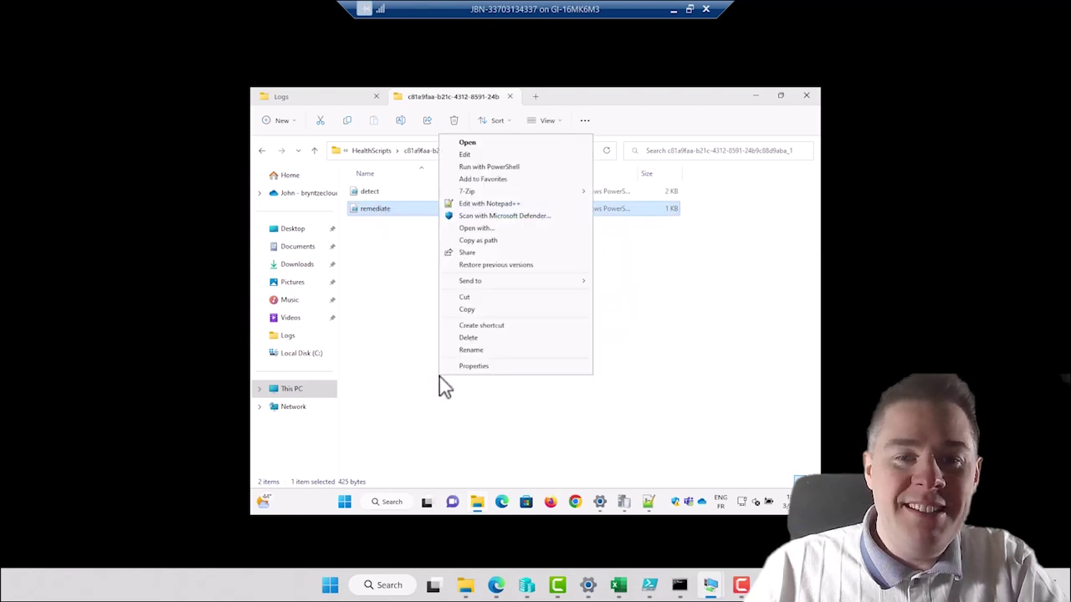
left_click(483, 205)
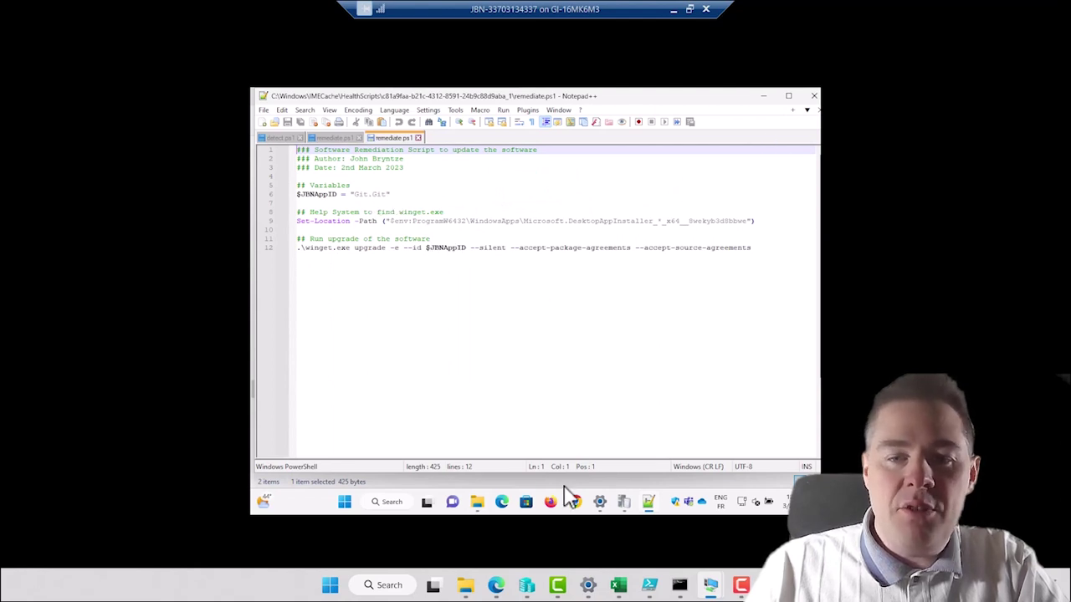
Grant access to the HealthScripts folder starting with 25a3c018 and view its remediate script in Notepad++.
left_click(478, 505)
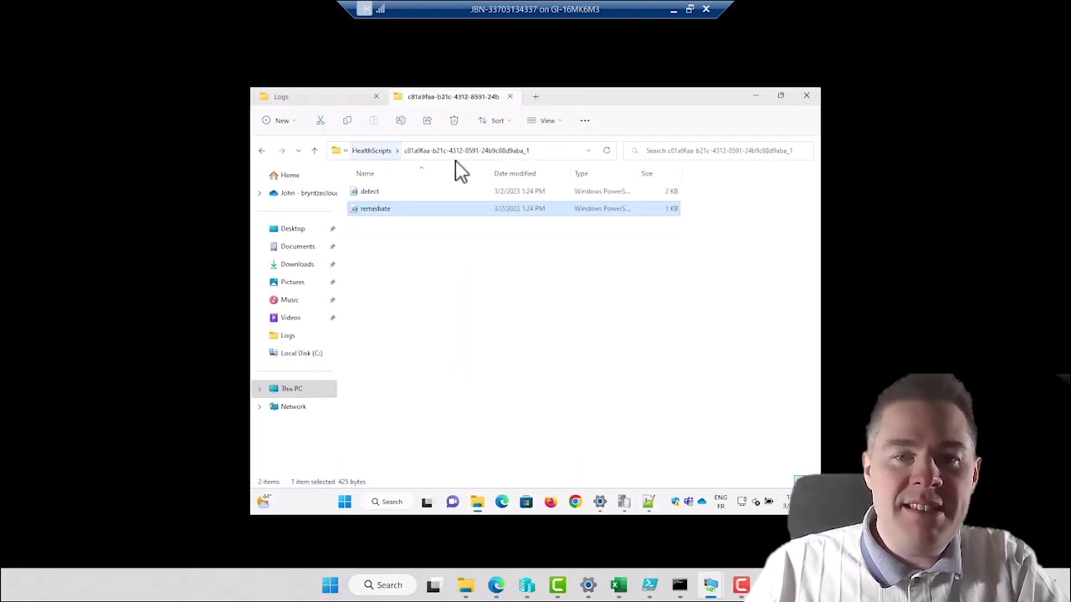
left_click(386, 151)
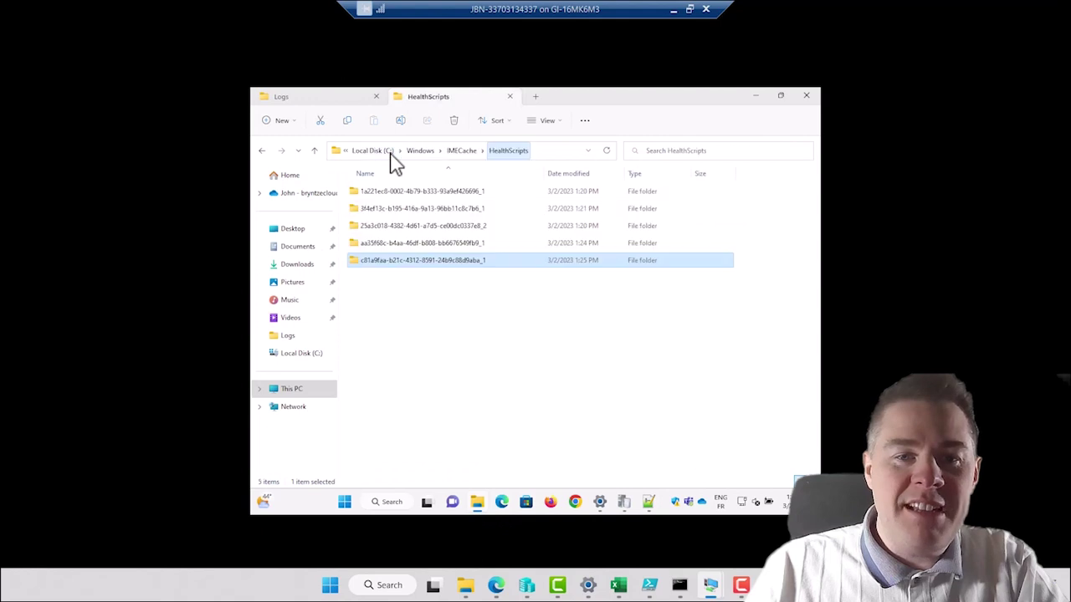
double_click(389, 226)
left_click(547, 308)
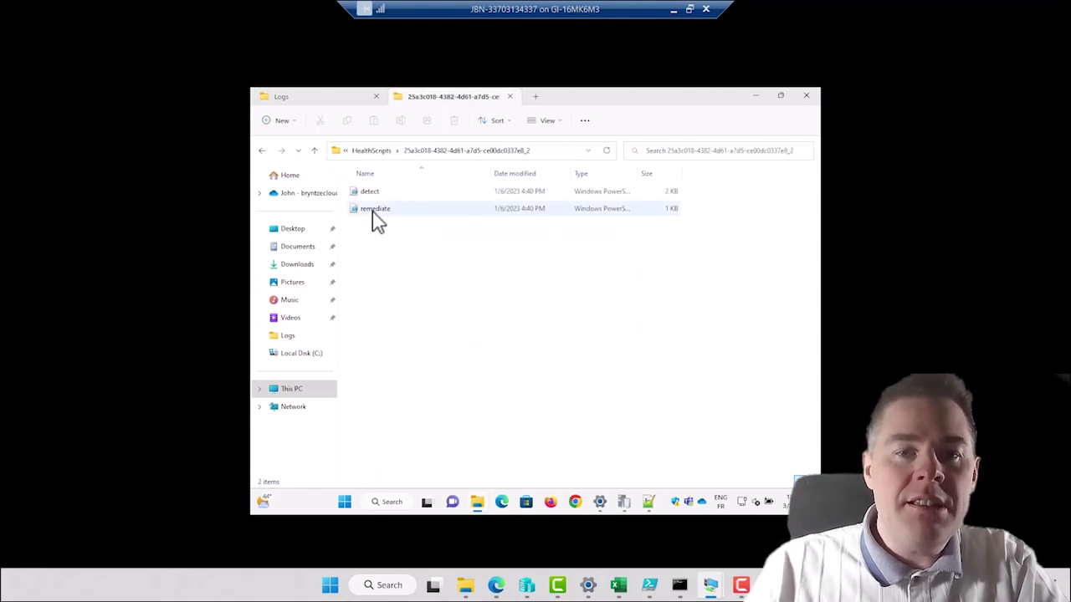
left_click(372, 211)
right_click(372, 211)
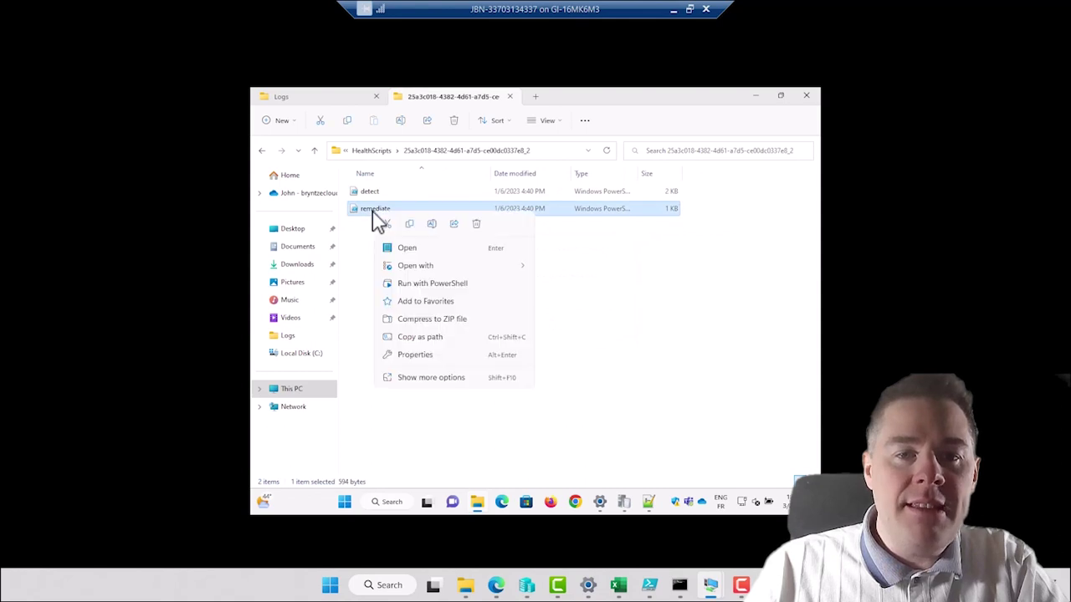
left_click(410, 378)
left_click(438, 210)
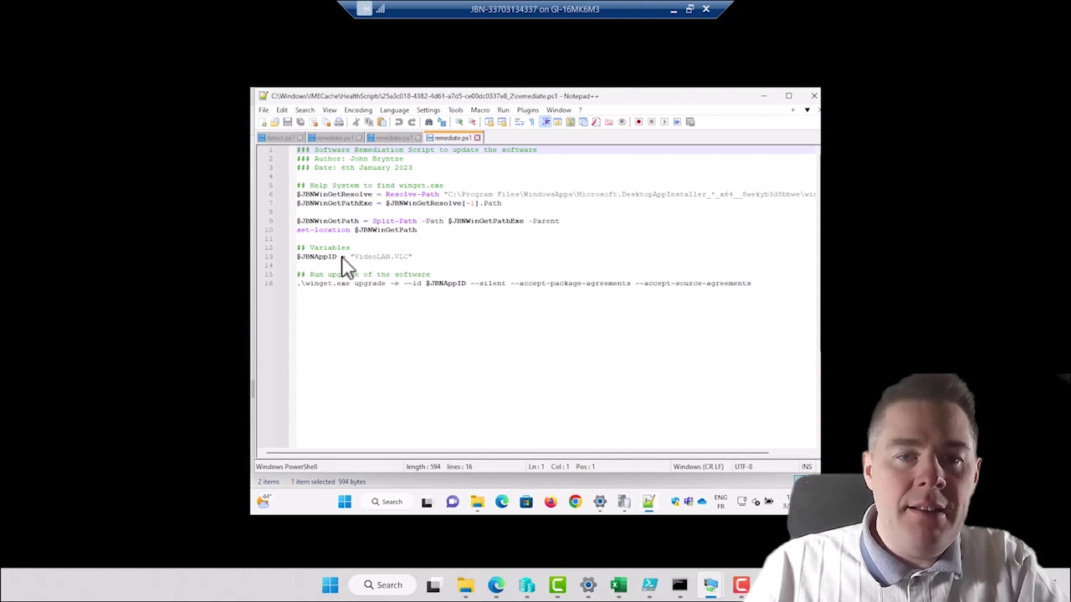
Highlight the VideoLAN.VLC variable and winget path code, and compare them with the highlighted Set-Location lines in the Git.Git remediate script.
left_click_drag(417, 260, 295, 250)
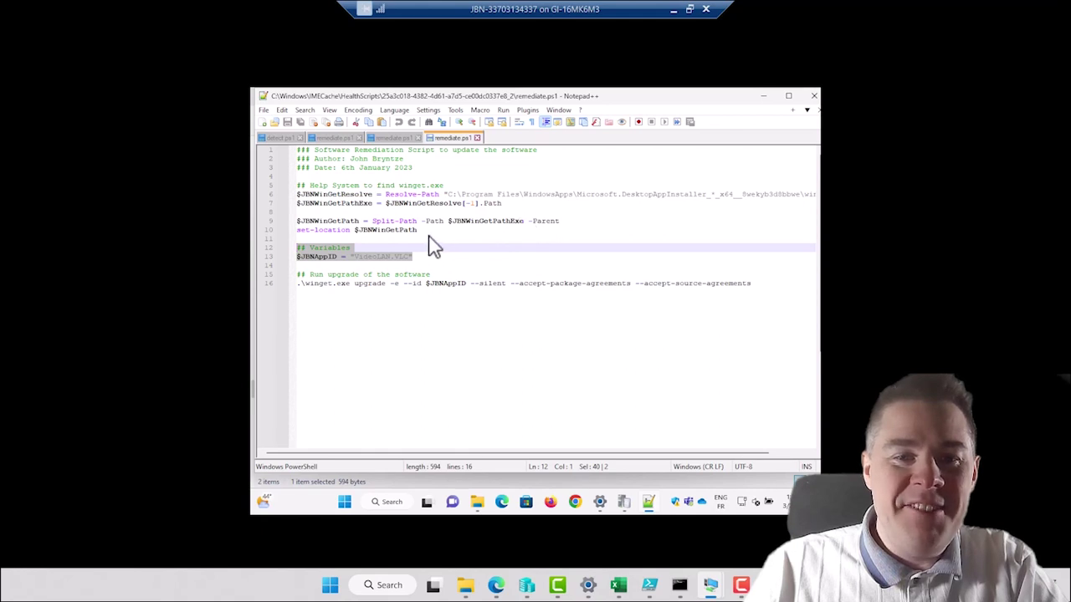
left_click_drag(423, 234, 295, 199)
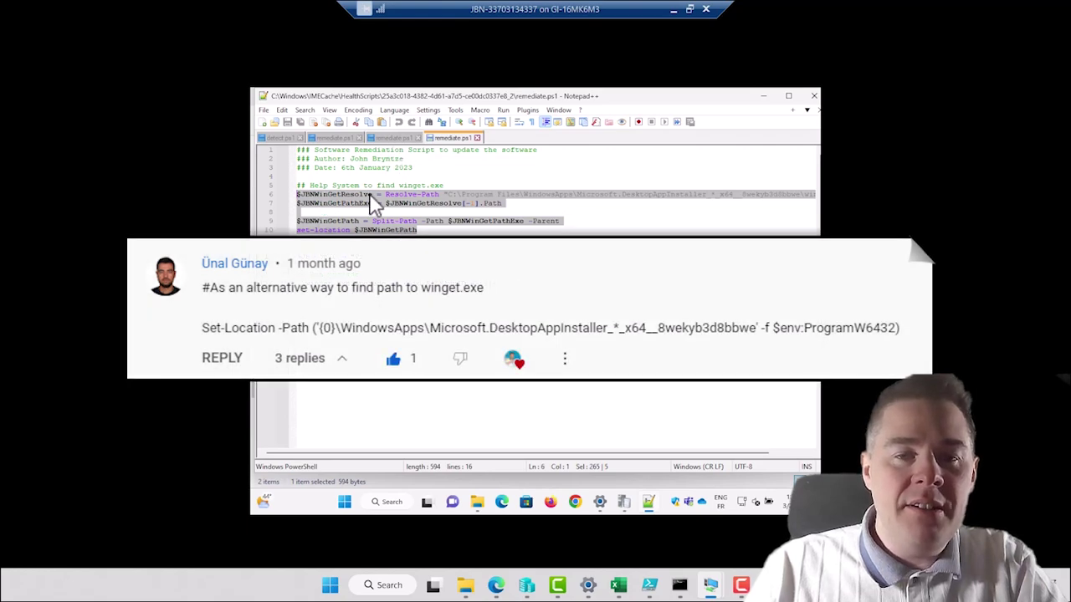
left_click(400, 140)
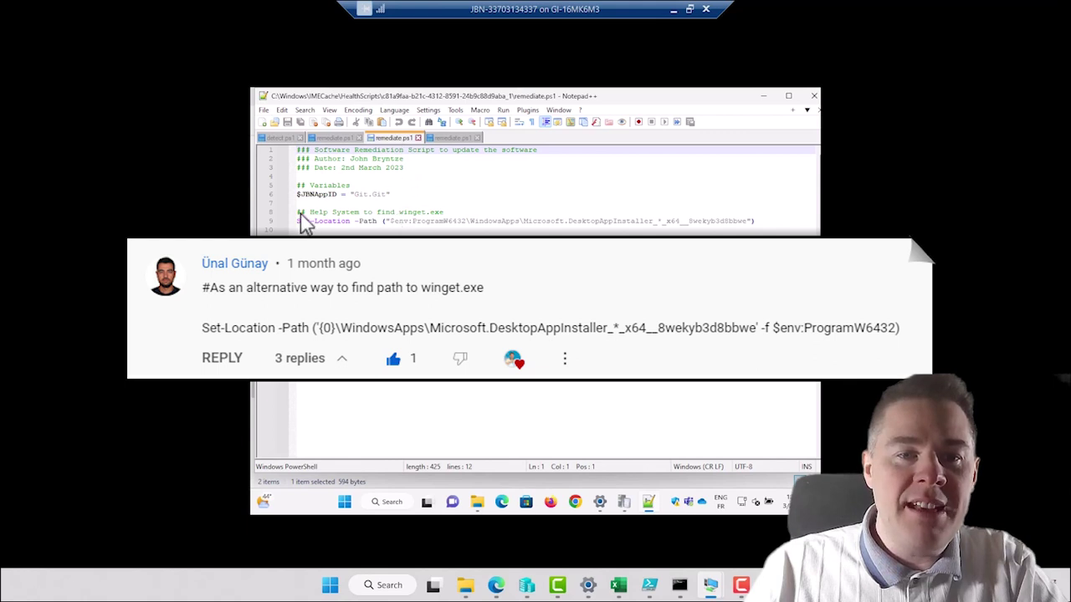
left_click_drag(298, 215, 768, 228)
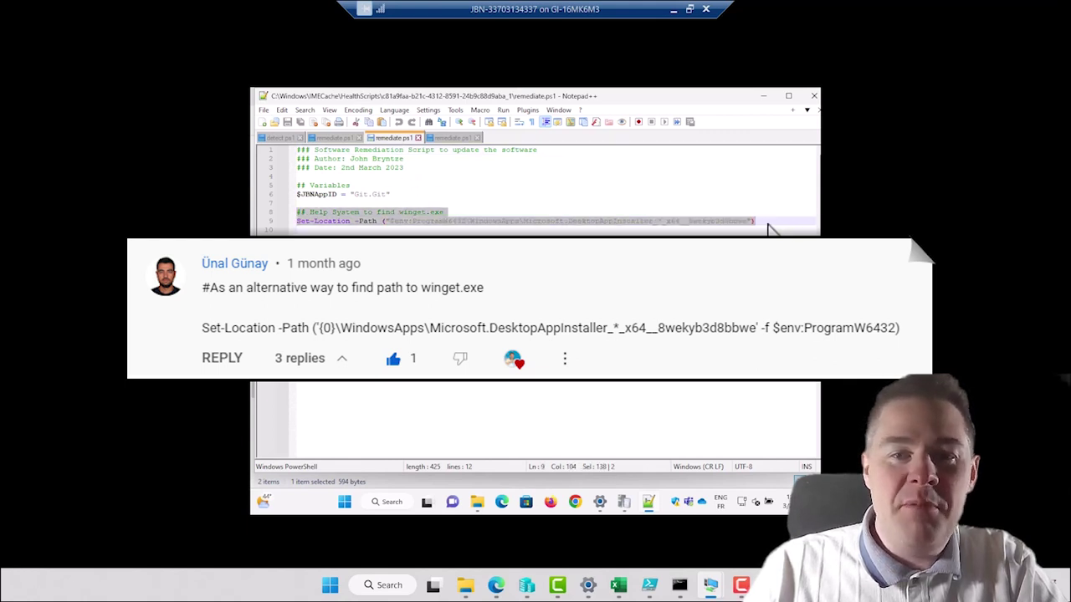
left_click(768, 228)
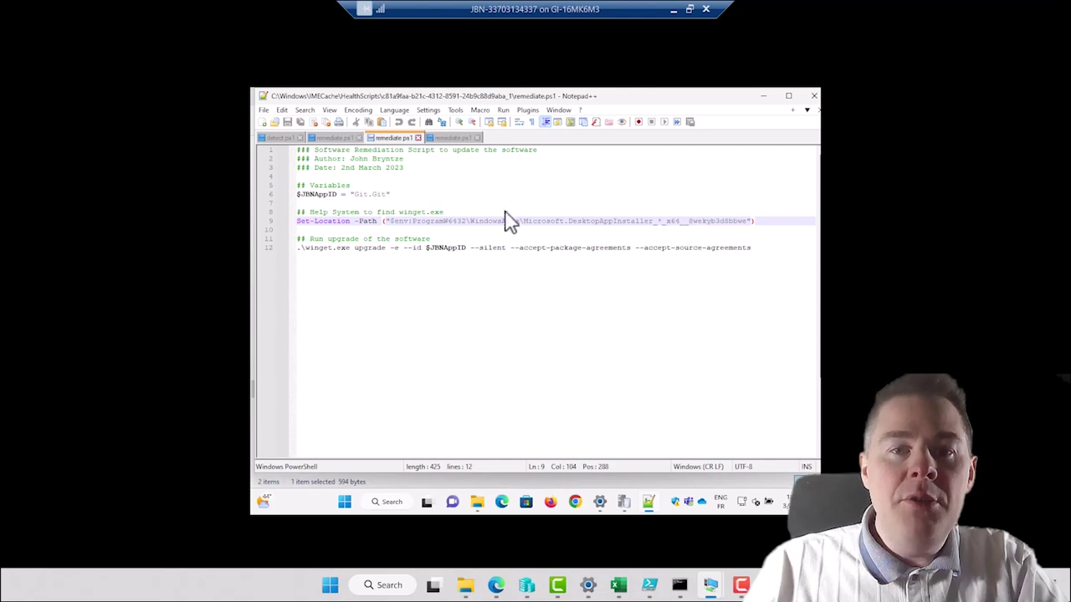
Switch to Edge, hide the Author and Status columns in the Proactive remediations list, and refresh the results.
left_click(497, 588)
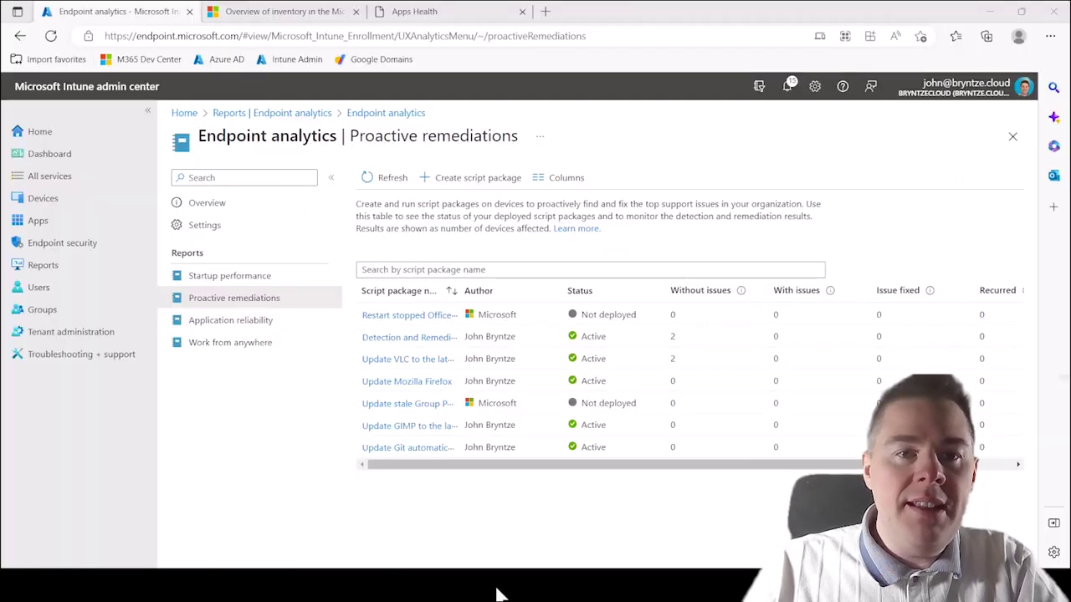
left_click(392, 186)
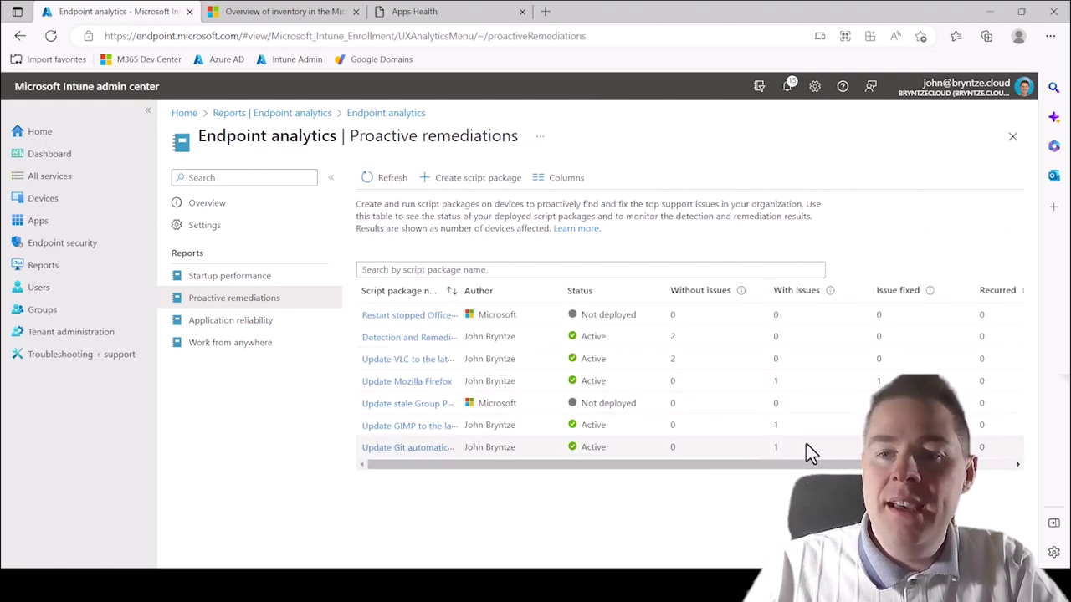
left_click(570, 189)
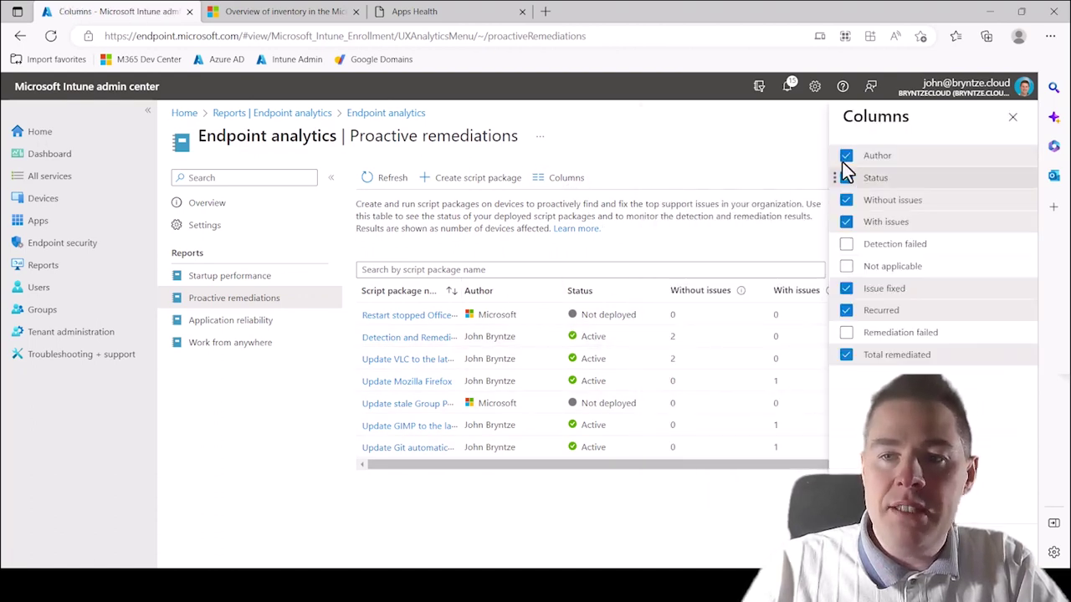
left_click(846, 156)
left_click(846, 177)
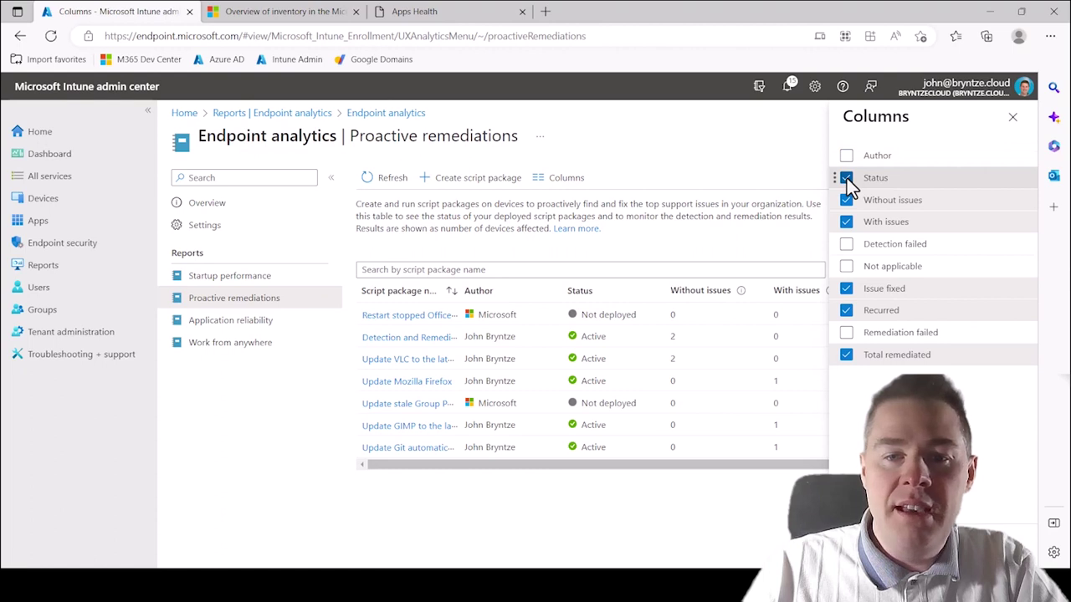
left_click(846, 178)
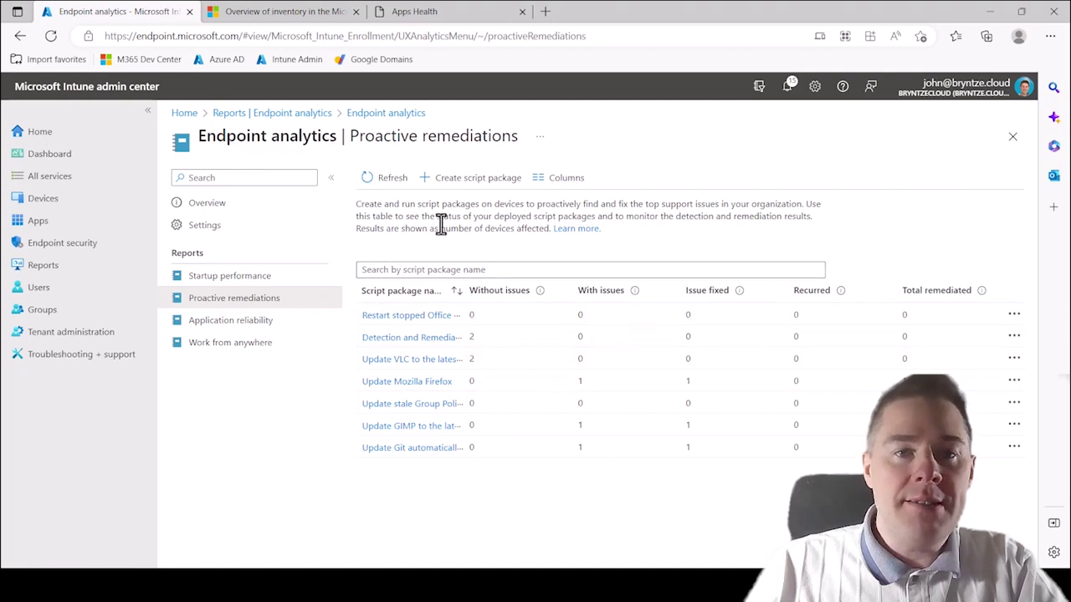
left_click(389, 184)
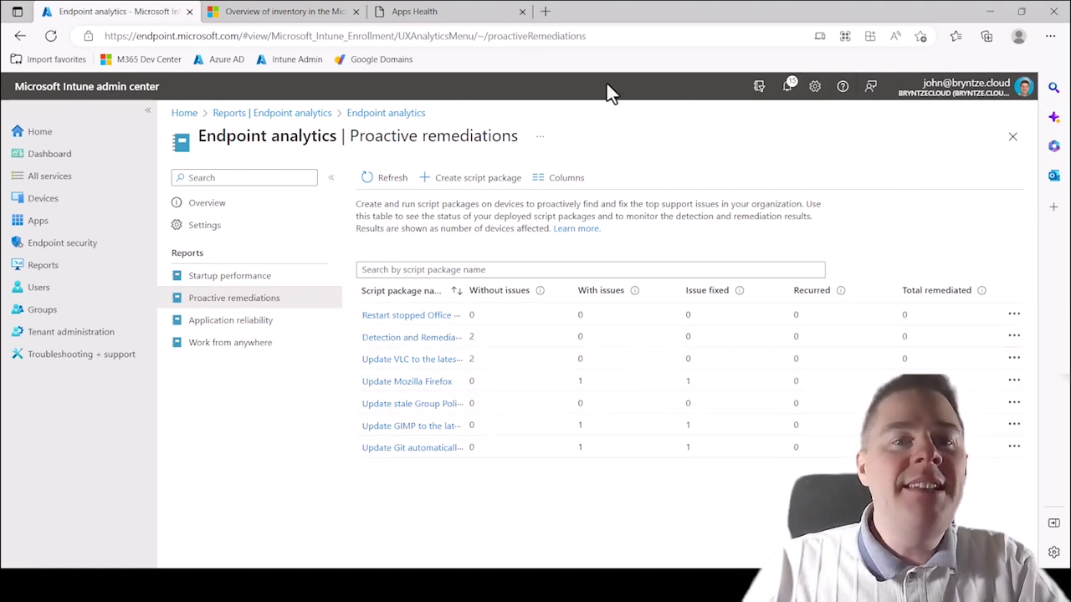
Reload the Microsoft 365 Apps admin center and view the Security Update Status report under Health.
left_click(414, 14)
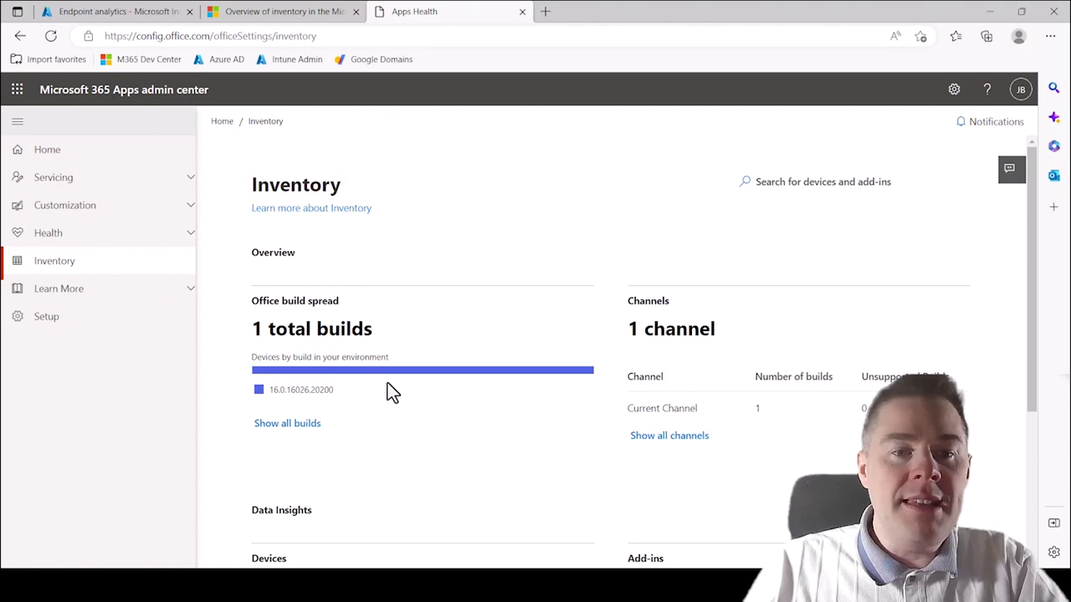
right_click(426, 432)
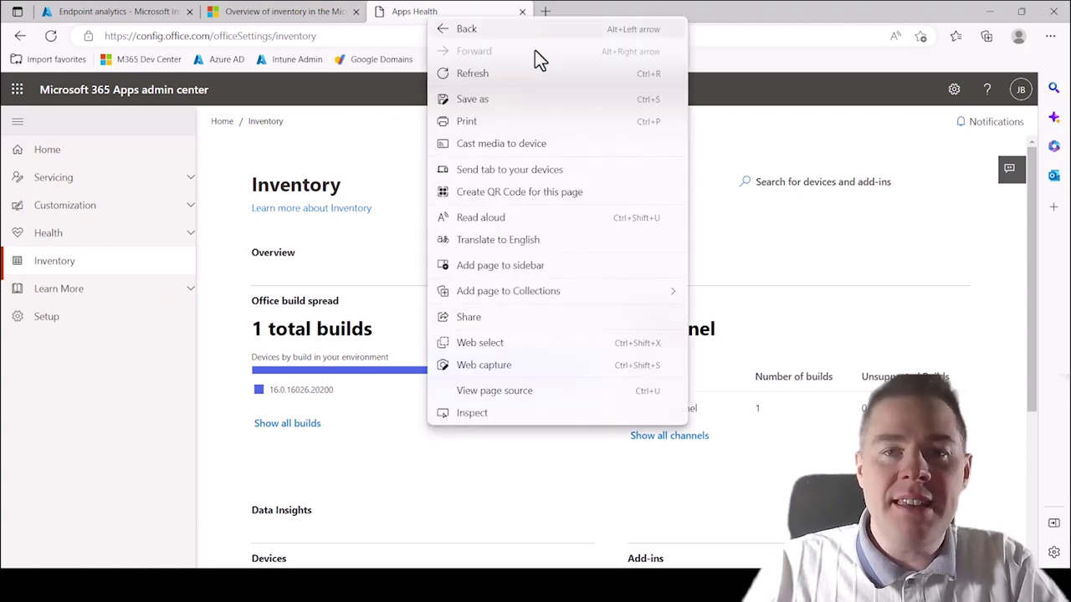
left_click(515, 75)
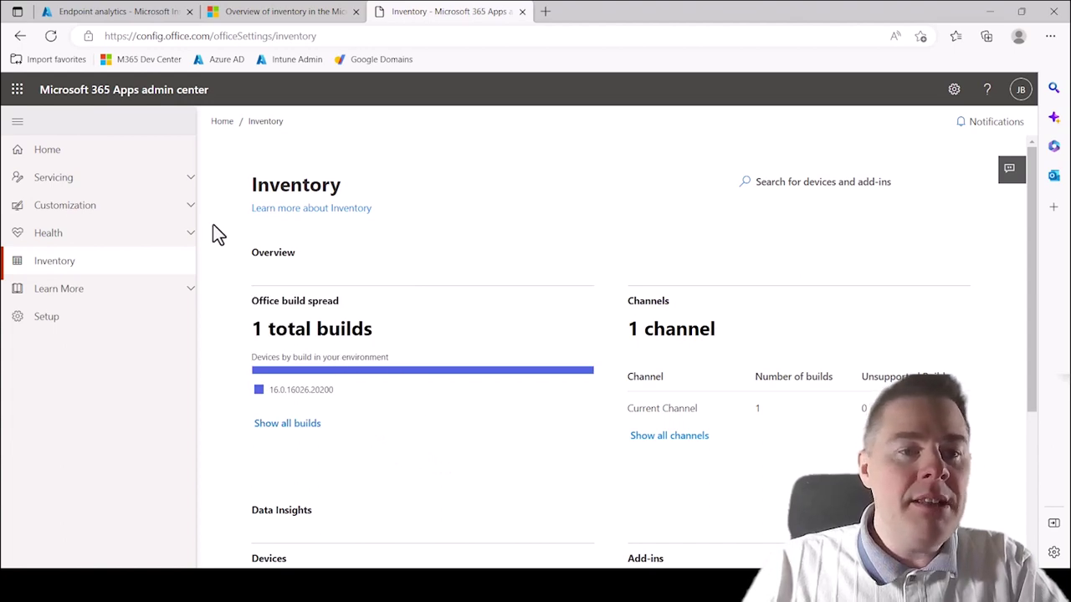
left_click(185, 235)
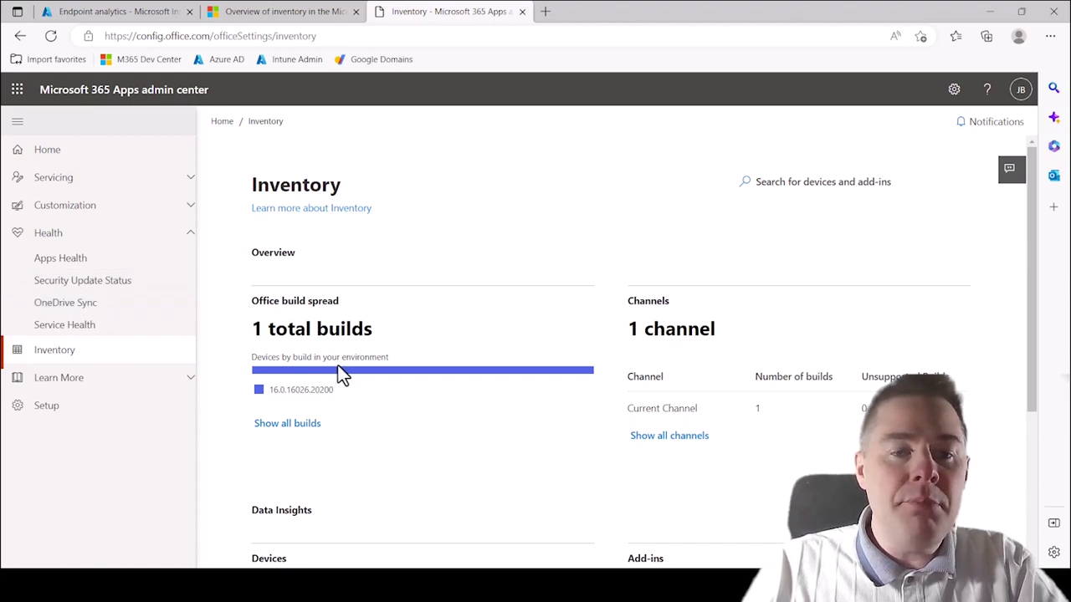
left_click(91, 285)
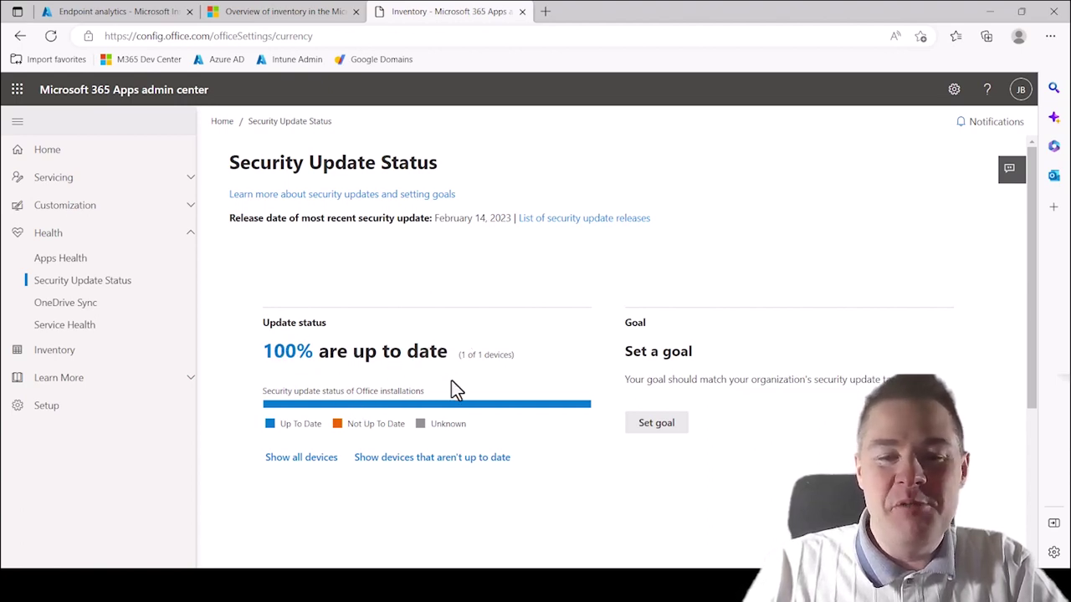
Set and save a security update goal with a target time of 14 days and a target percentage of 85%.
left_click(657, 427)
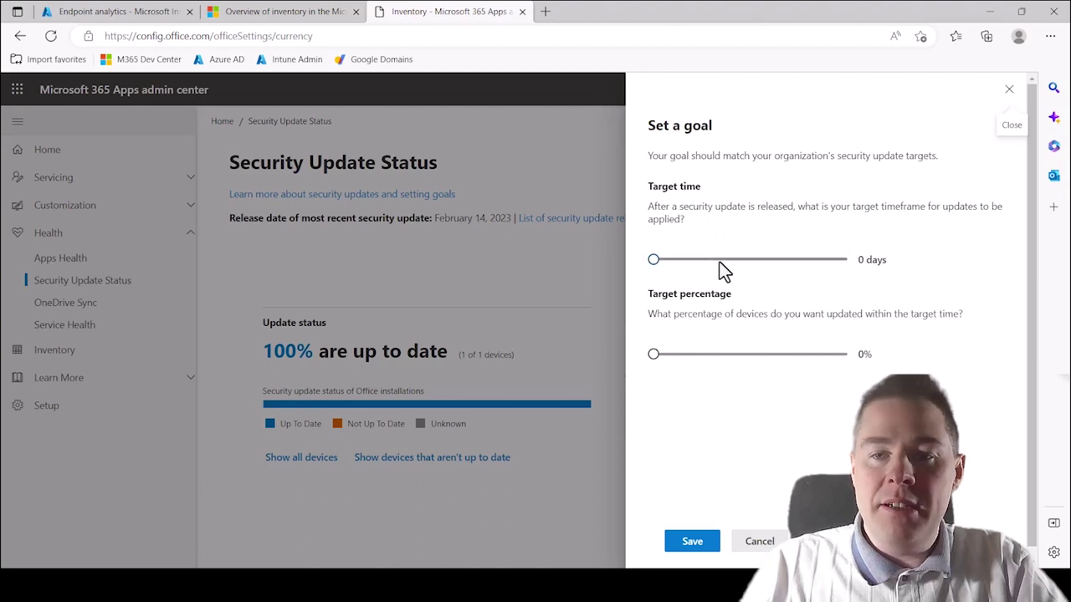
left_click_drag(656, 263, 718, 261)
left_click_drag(870, 267, 829, 271)
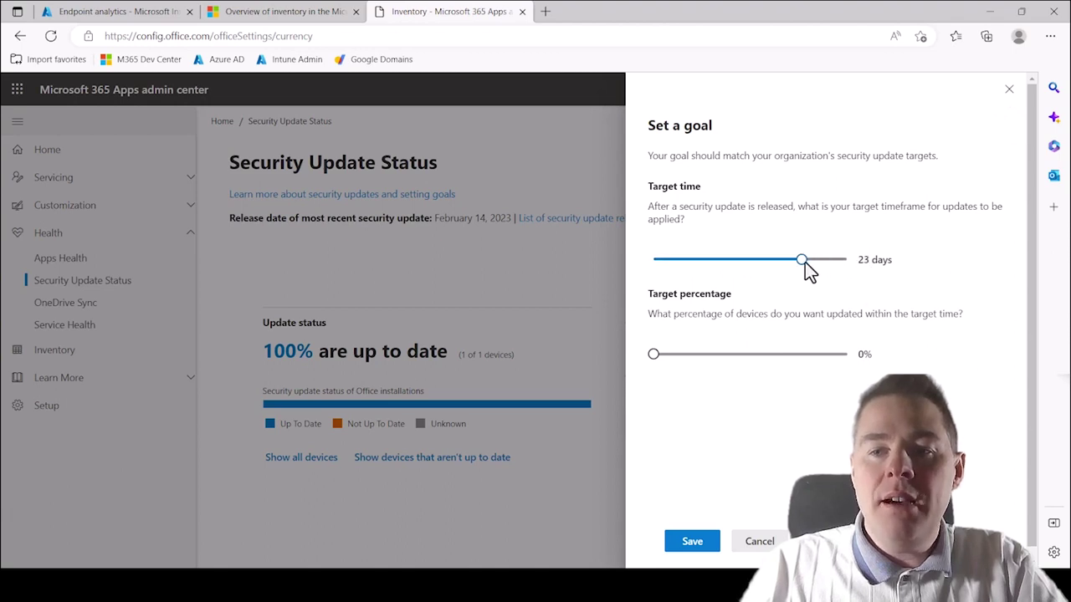
left_click_drag(805, 262, 778, 263)
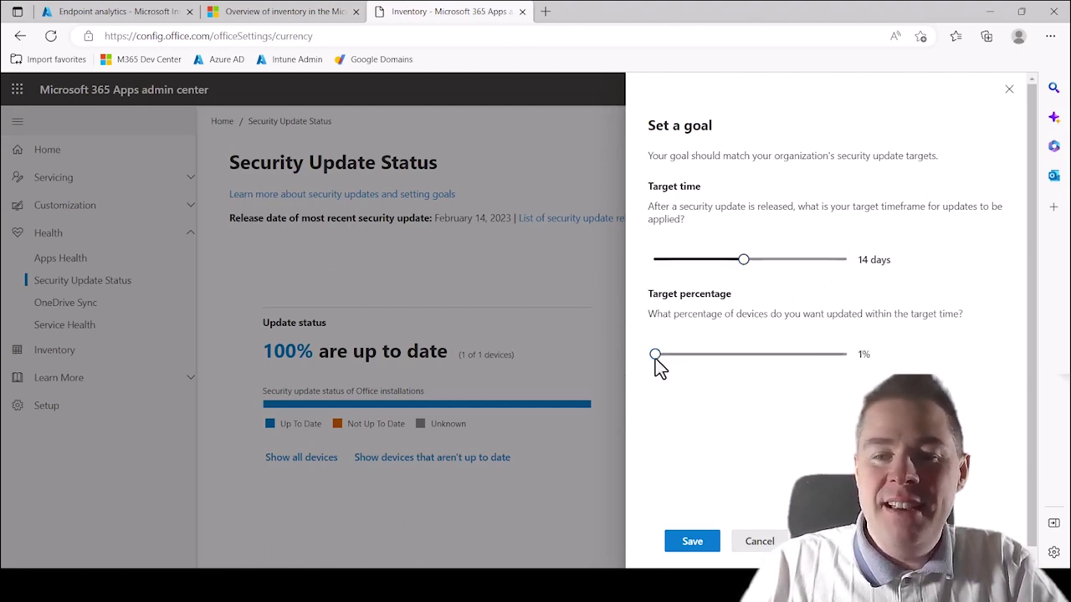
left_click_drag(655, 358, 821, 357)
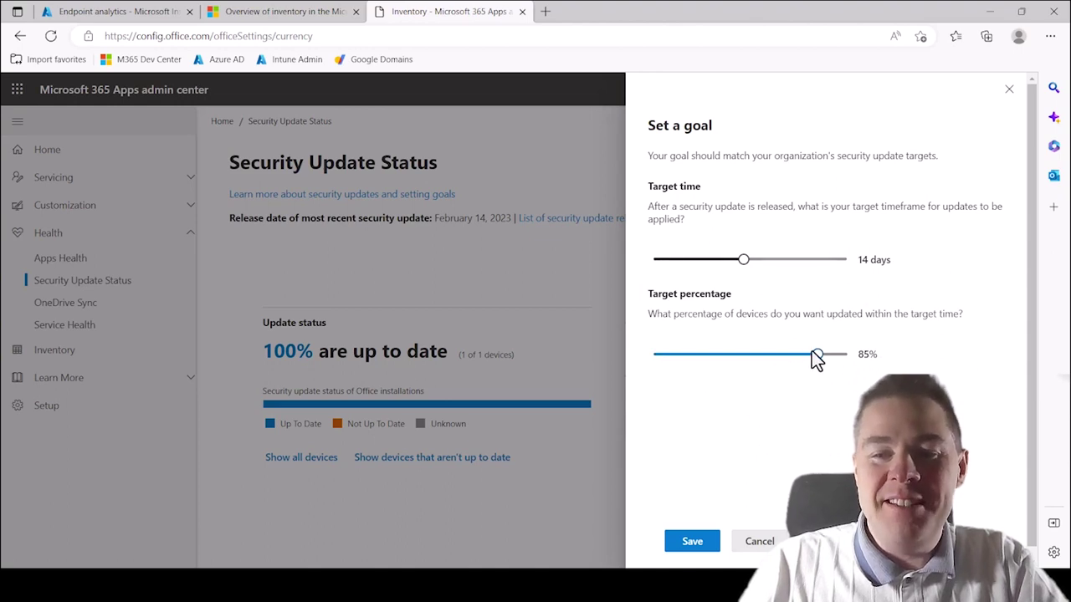
left_click(692, 543)
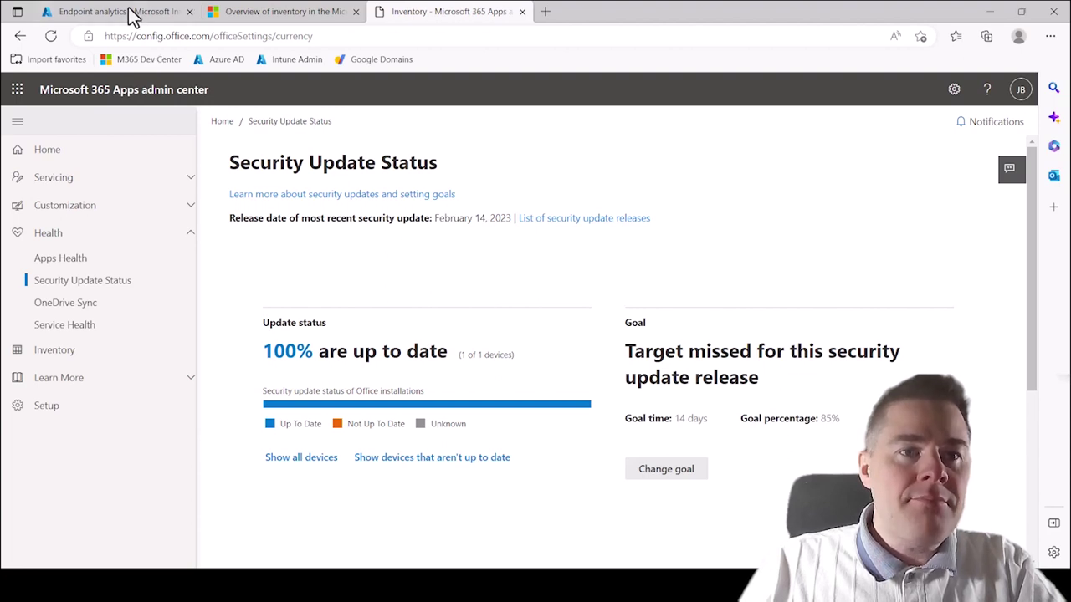
Return to the Intune admin center, search the discovered apps for VLC, and view the export options without exporting.
mouse_move(130, 21)
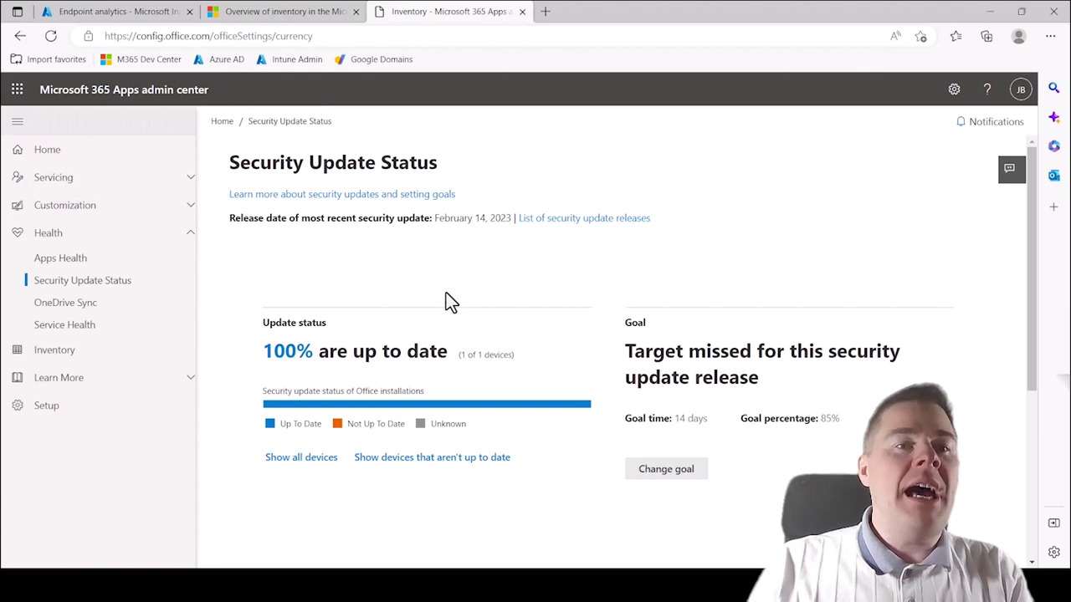
left_click(71, 17)
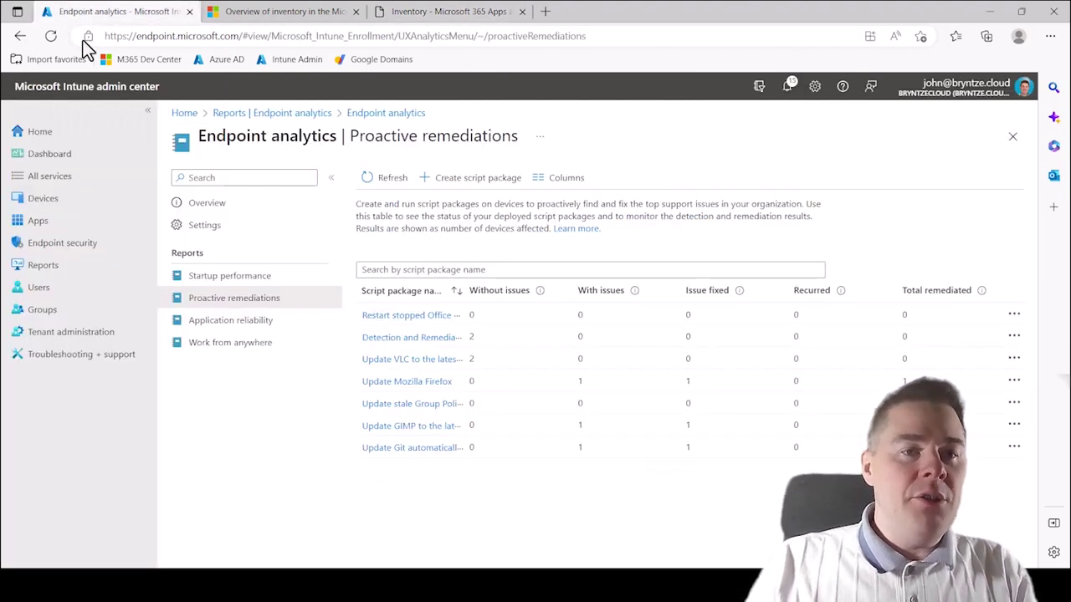
left_click(40, 224)
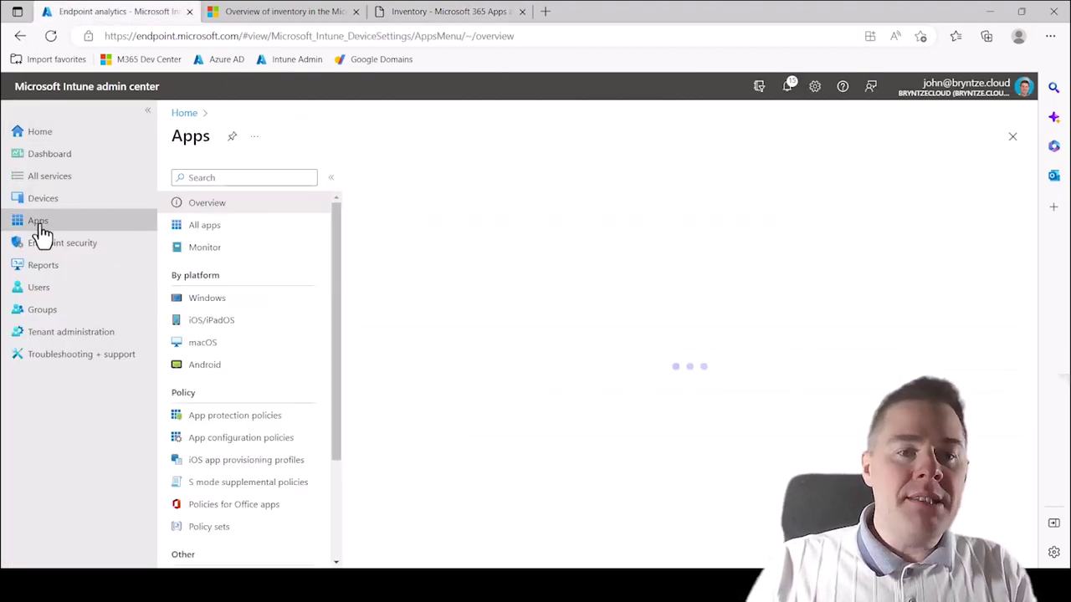
left_click(201, 245)
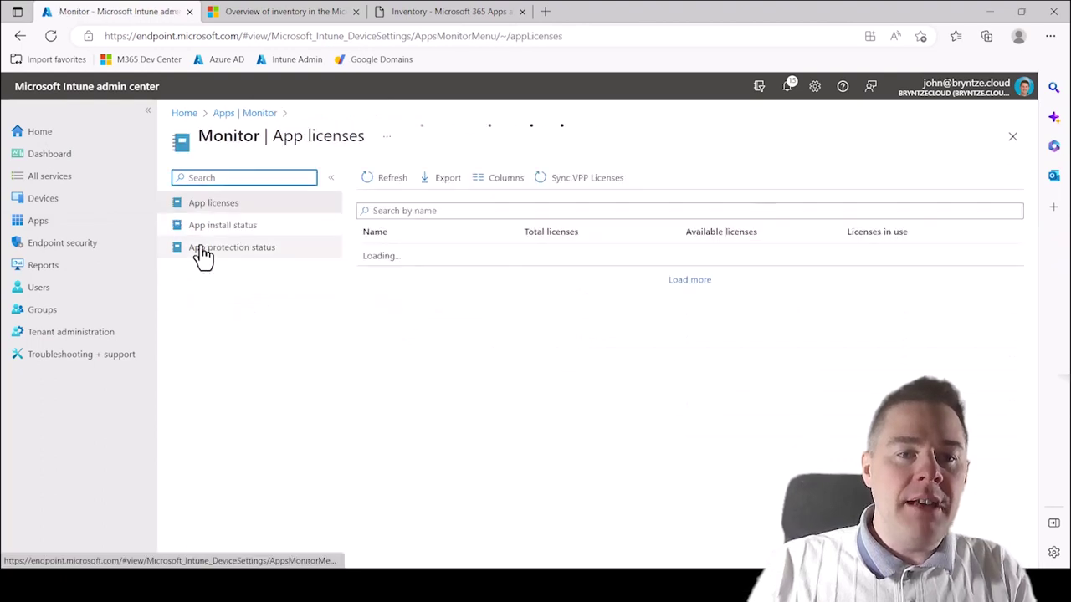
left_click(226, 227)
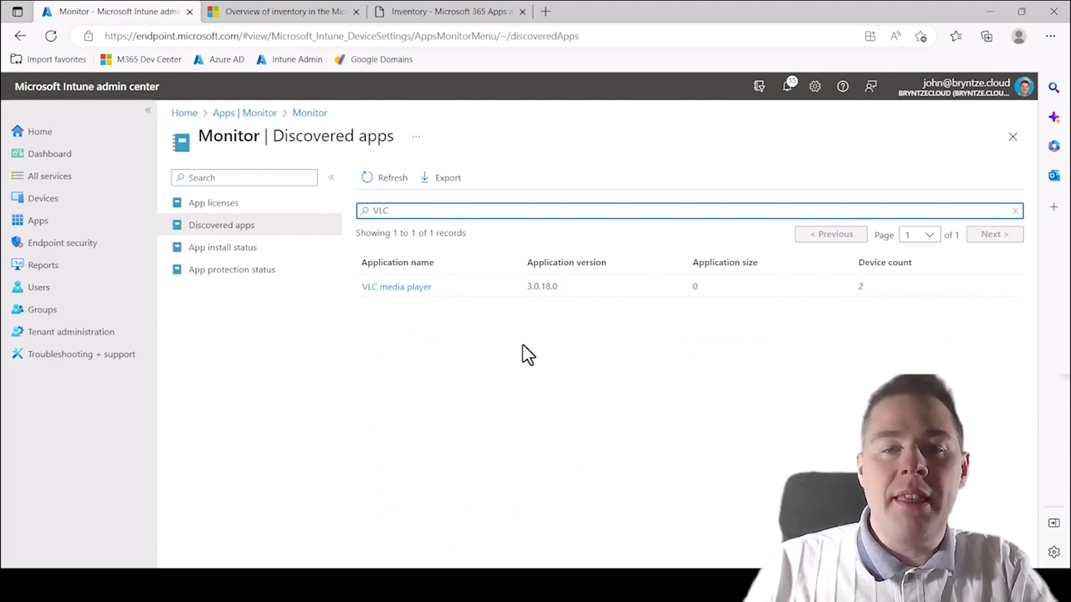
left_click(447, 180)
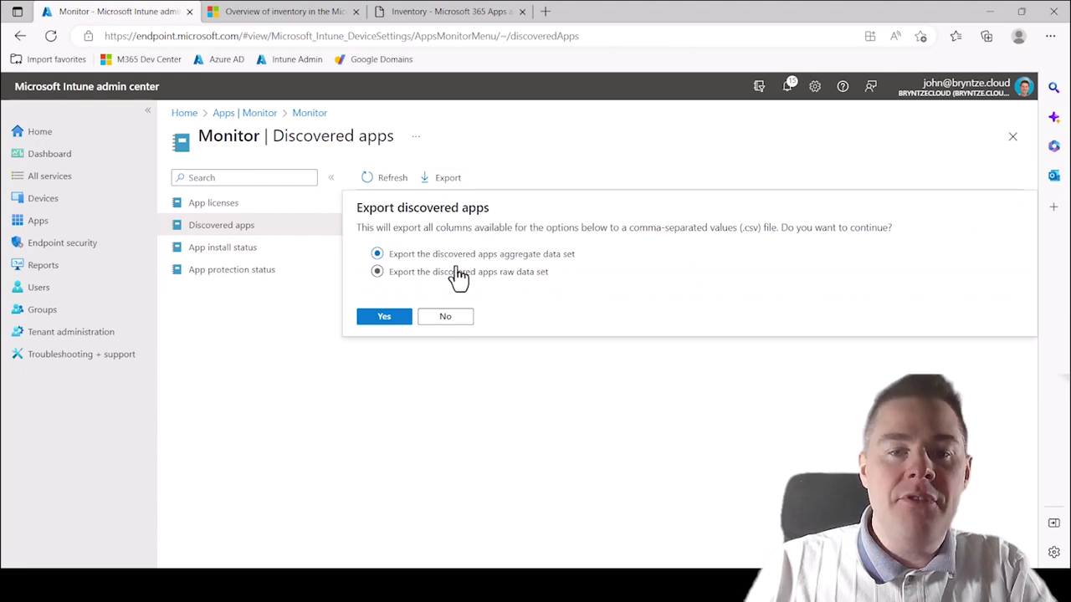
left_click(611, 410)
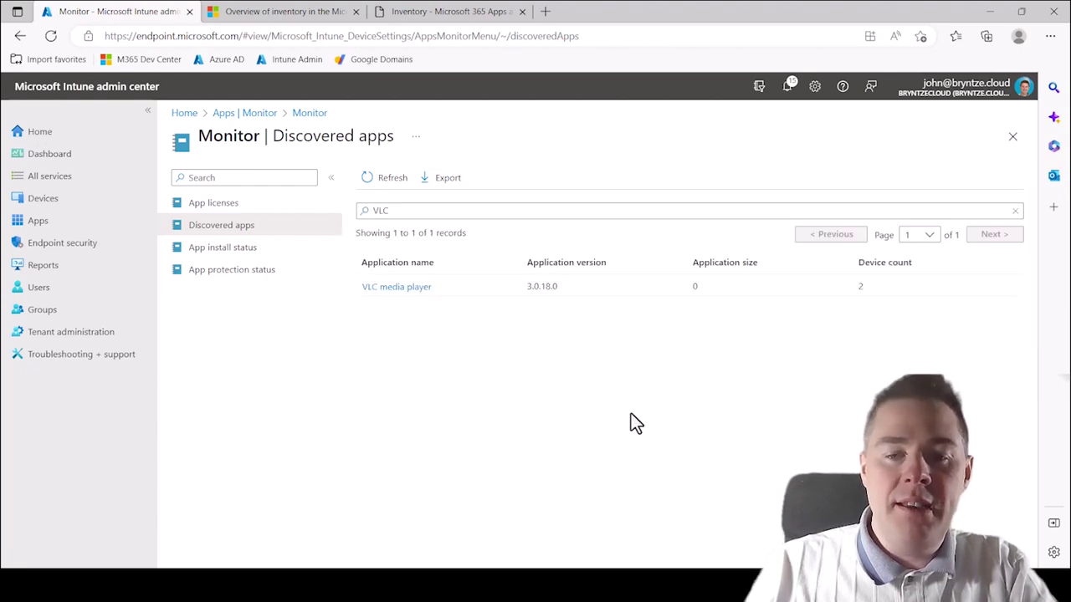
Switch to the DetectedAppsAggregate workbook in Excel, include all entries in the ApplicationName filter, and minimize the workbook.
key("super")
left_click(616, 593)
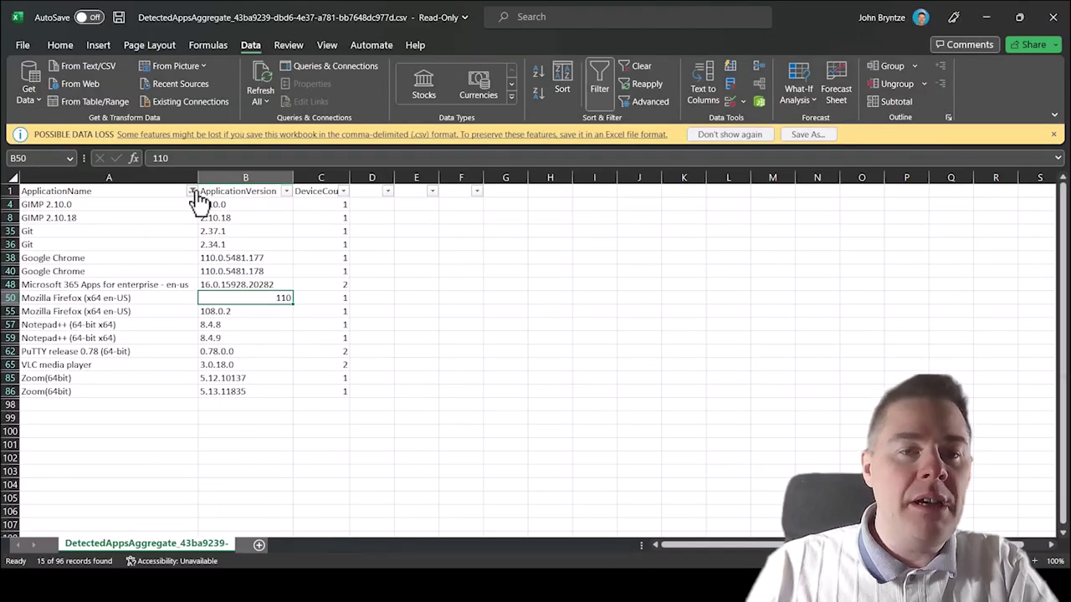
left_click(191, 193)
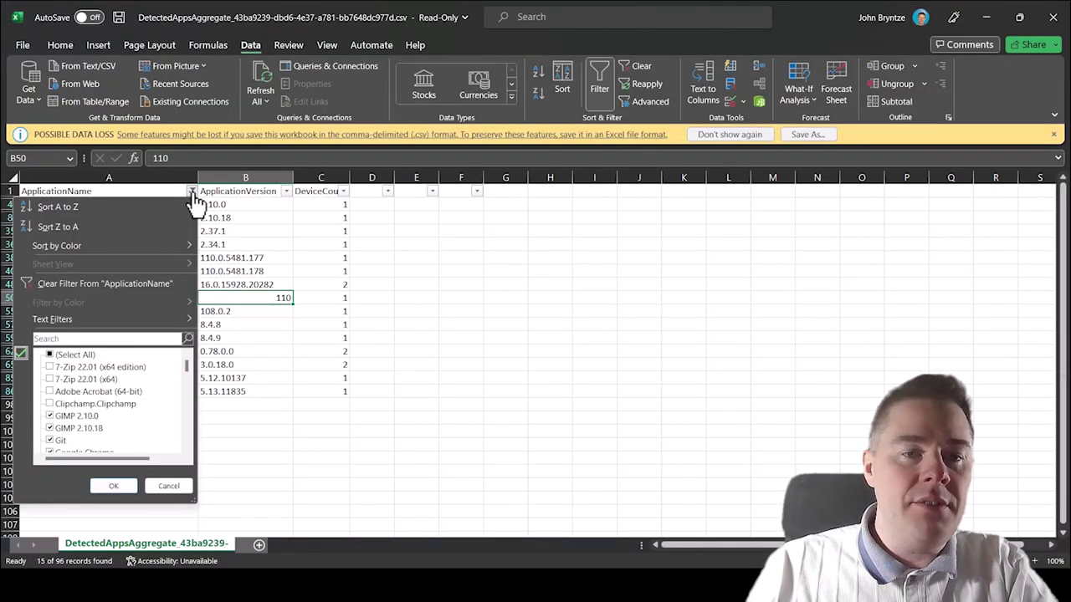
left_click(50, 357)
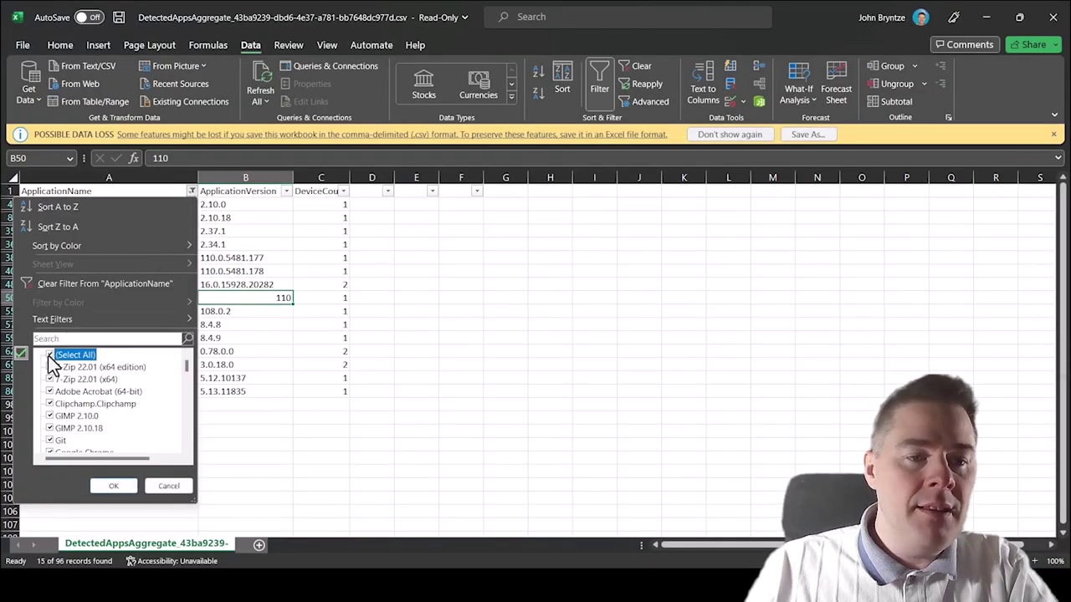
left_click(115, 486)
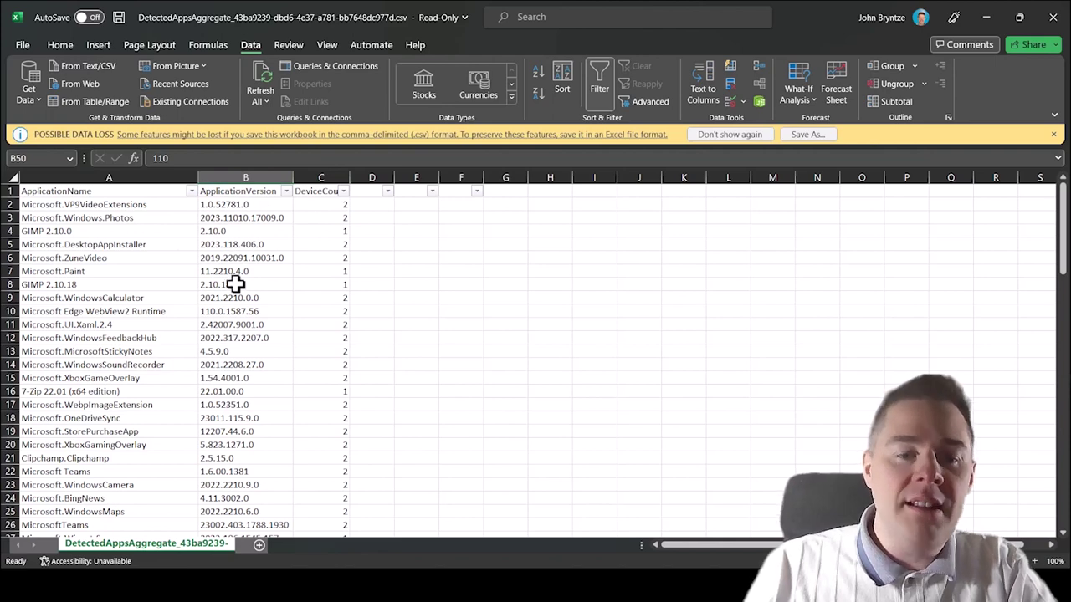
left_click(986, 15)
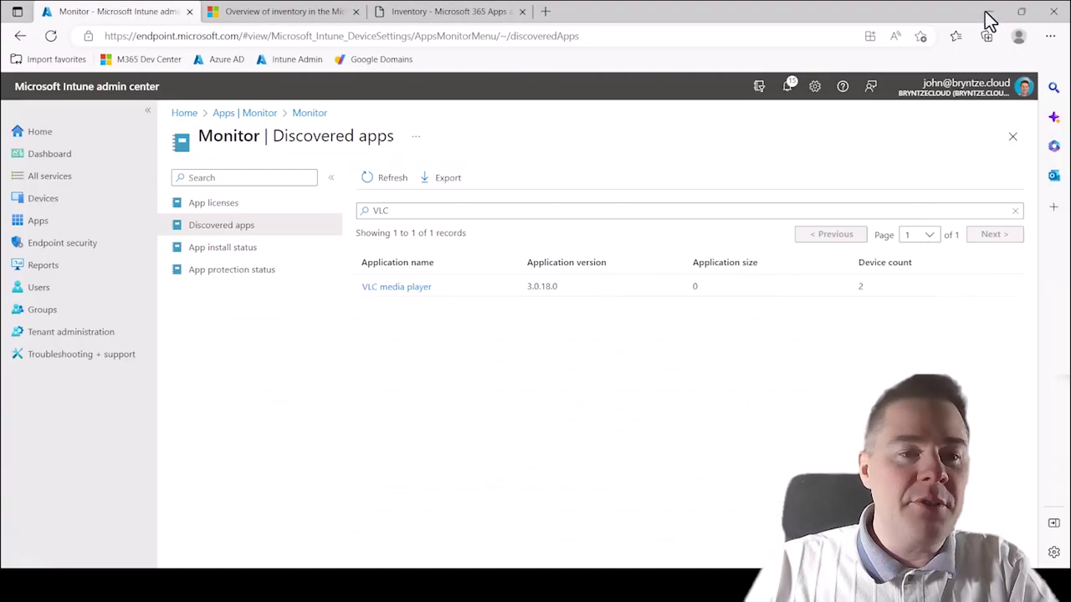
Reopen the Proactive remediations list under Endpoint analytics and widen the Script package name column to show longer names.
left_click(40, 273)
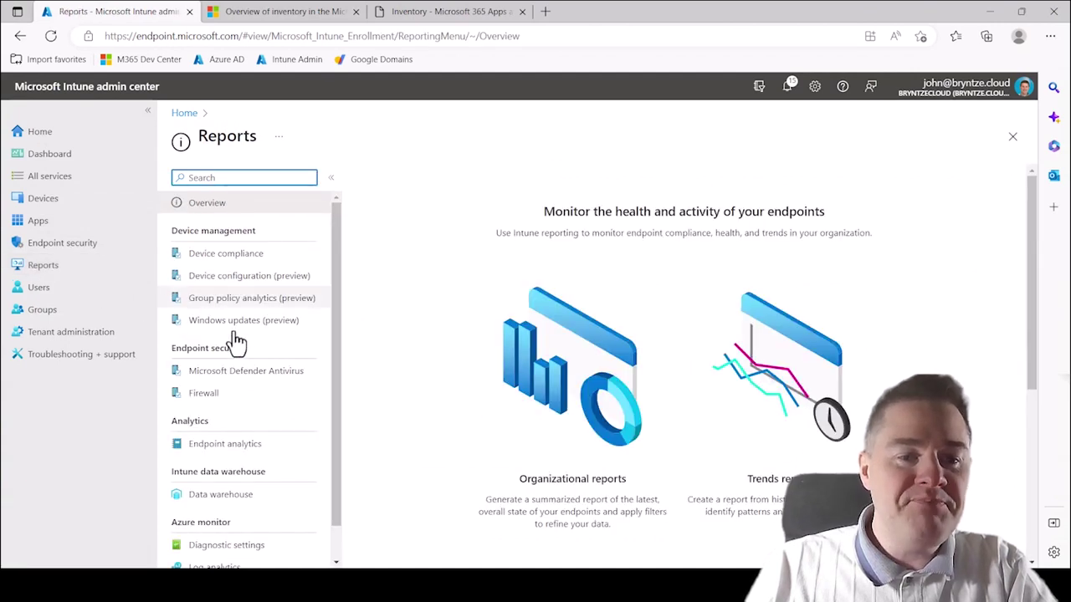
left_click(219, 448)
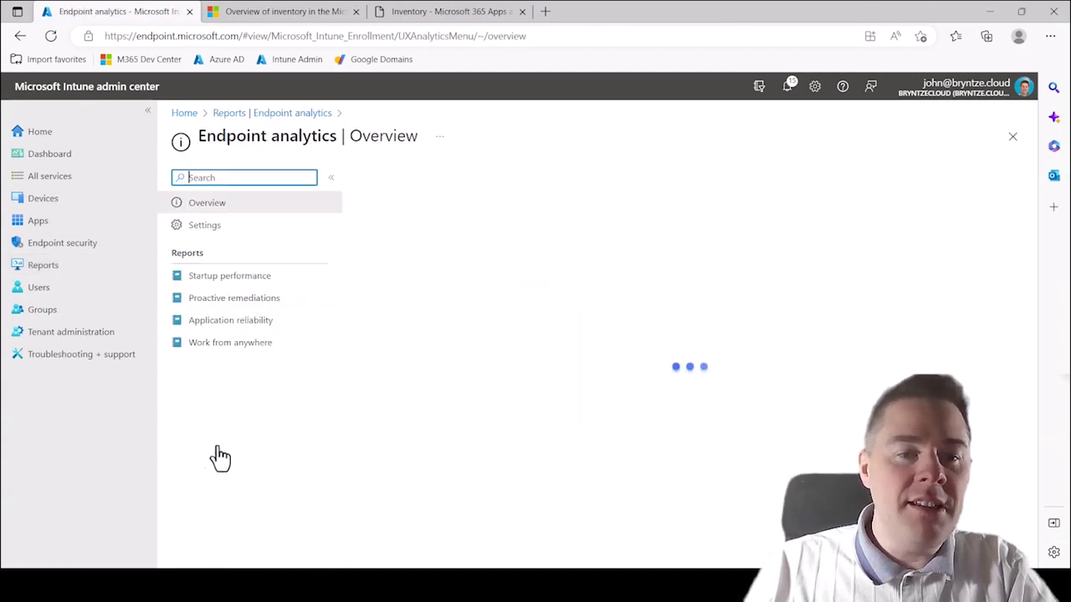
left_click(226, 300)
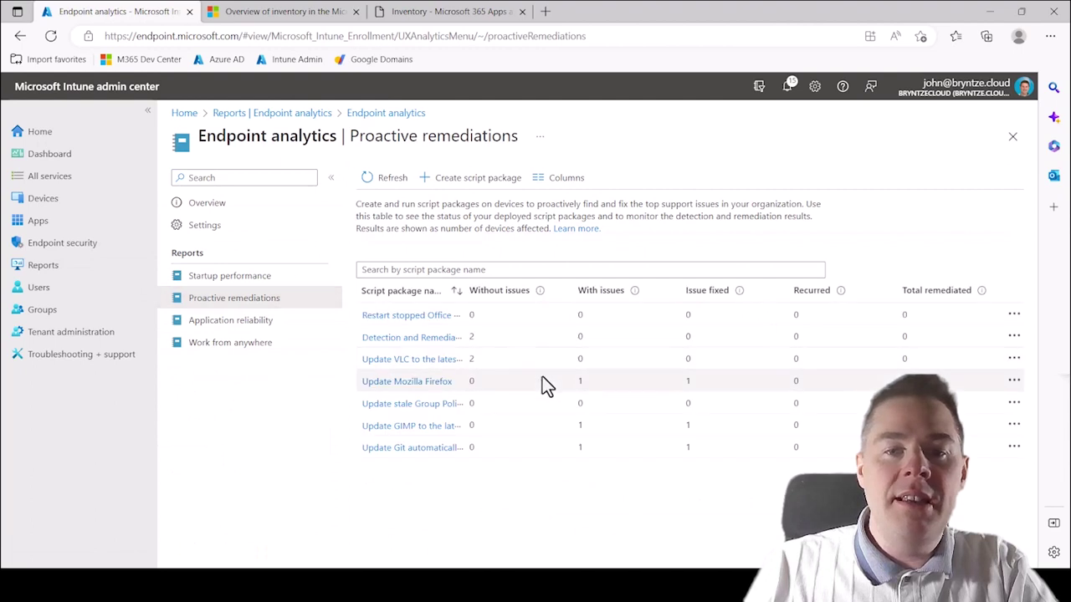
left_click_drag(467, 290, 537, 291)
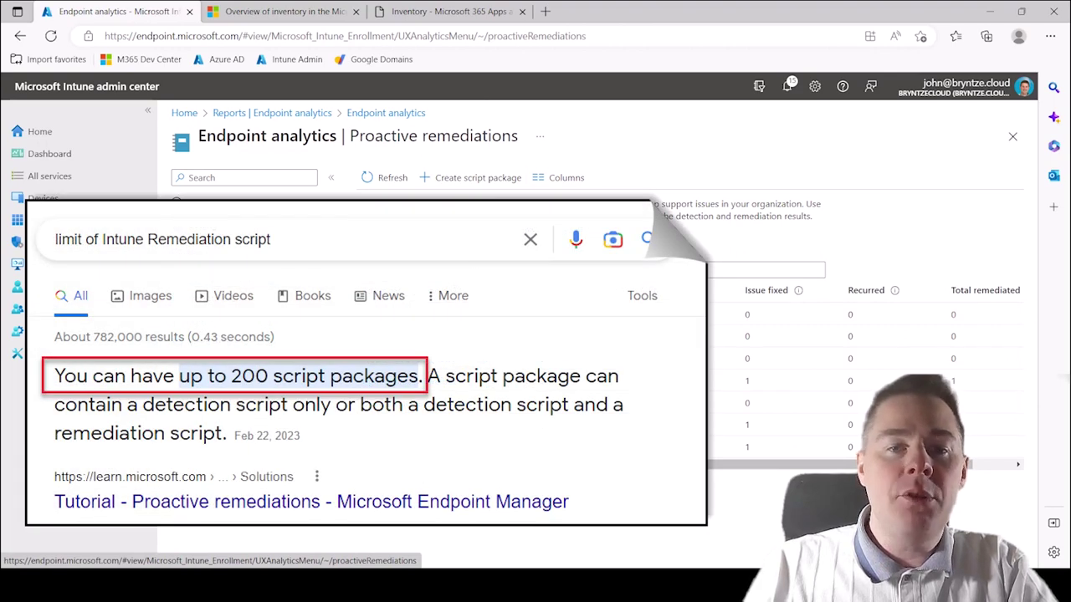
left_click_drag(407, 216, 520, 241)
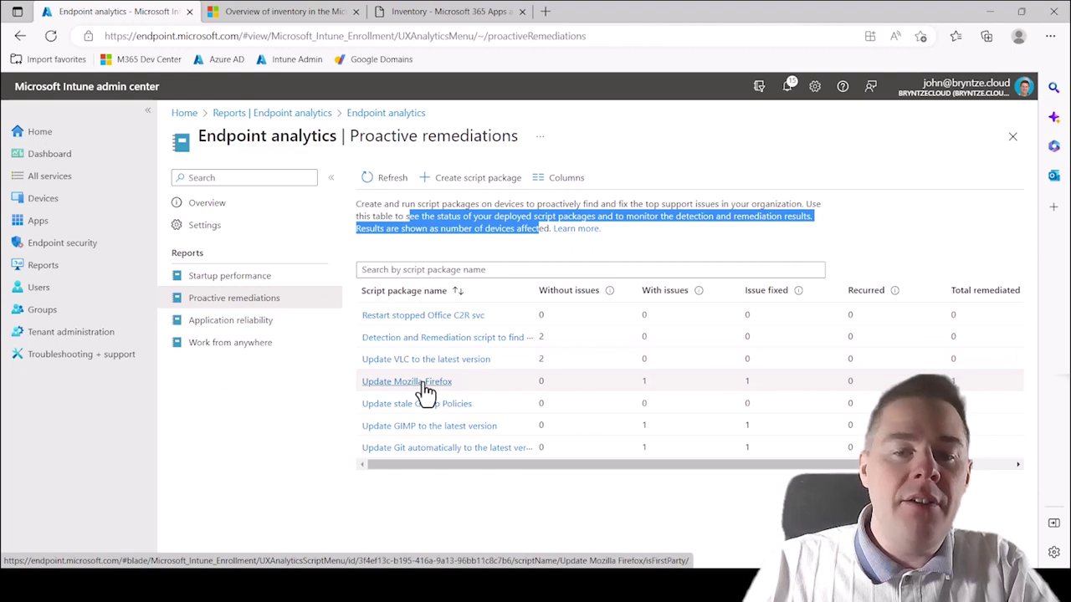
left_click(653, 236)
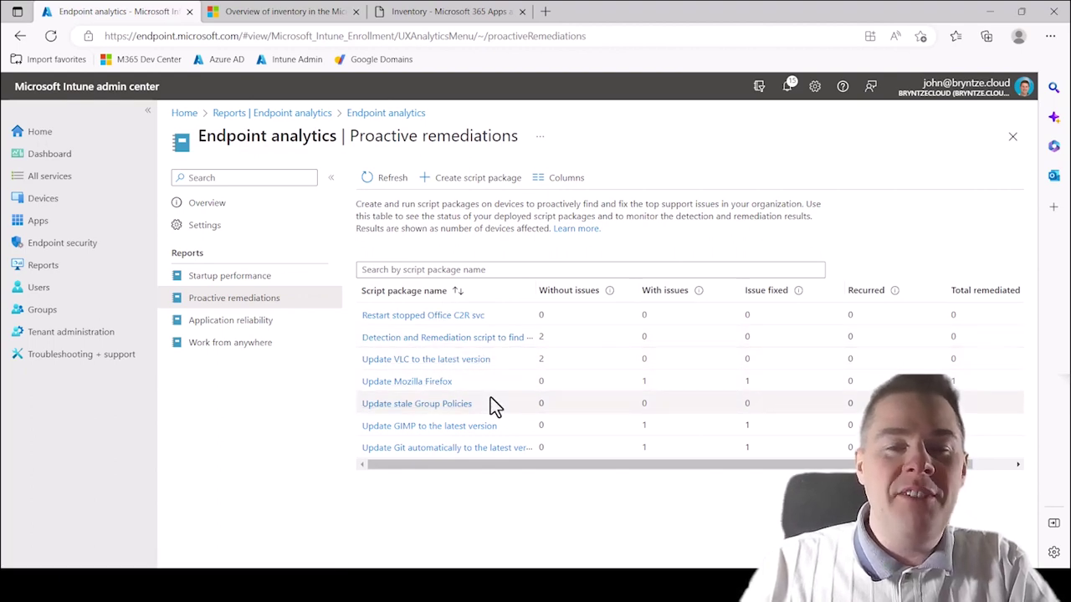
Search all groups for "ring 0" and "ring 1", and clear the search to list every group.
left_click(42, 311)
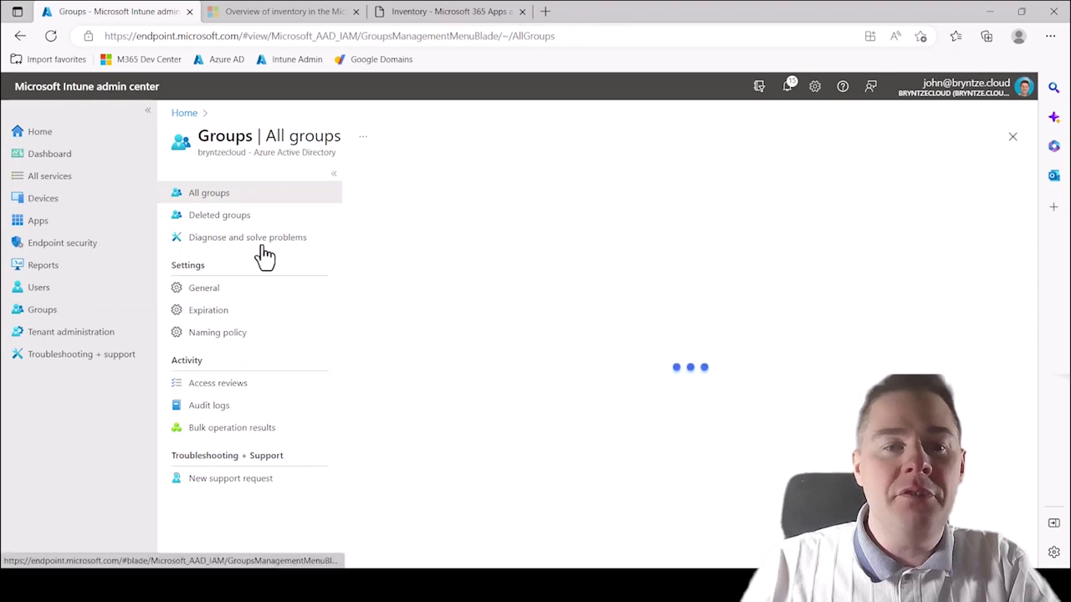
left_click(406, 213)
type("ring 0")
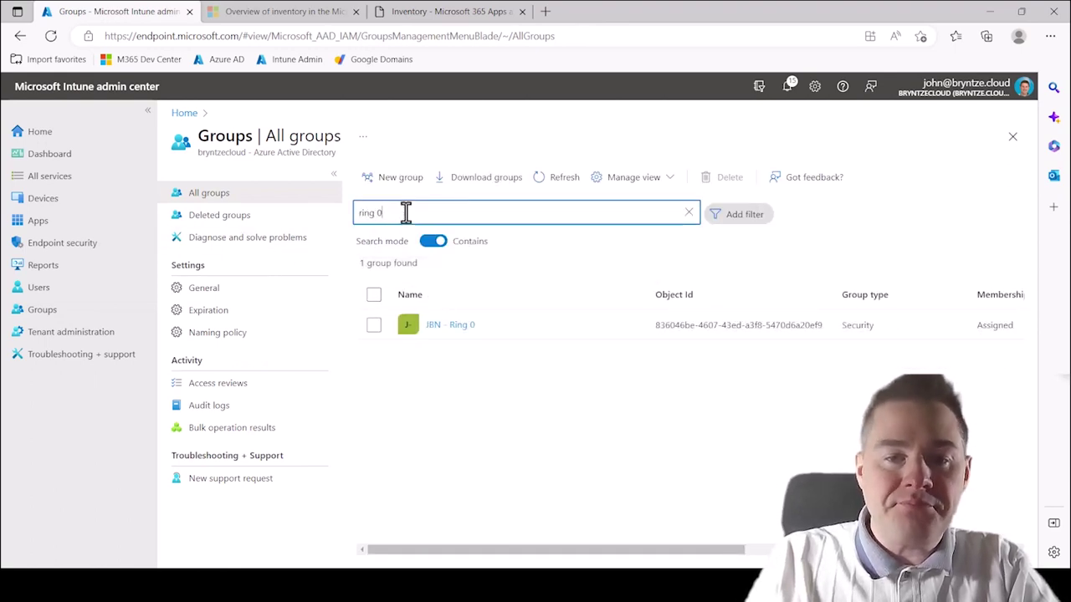
key("BackSpace")
type("1")
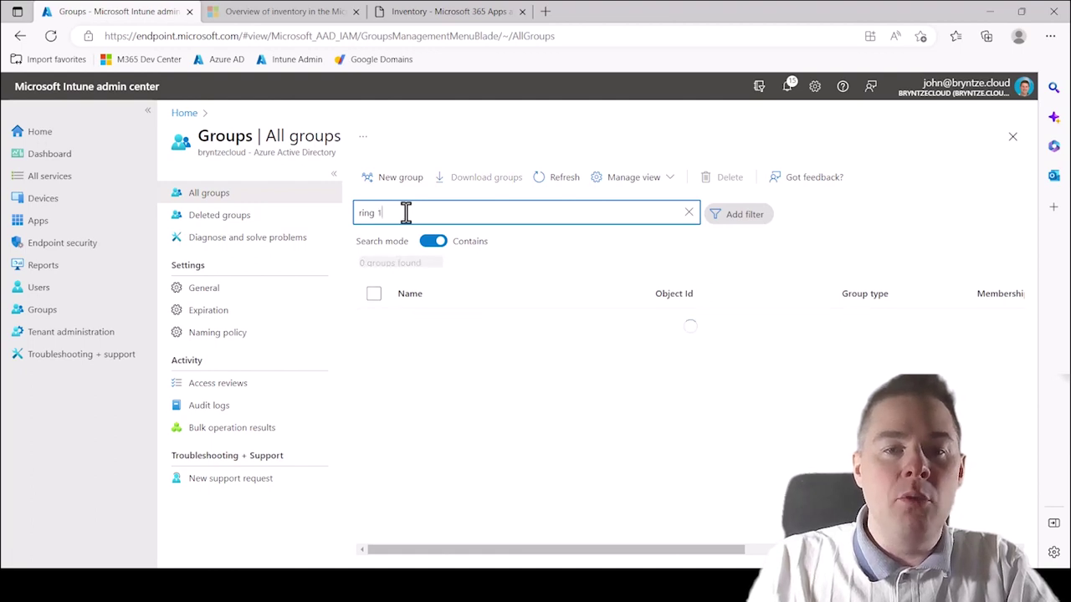
key("BackSpace")
key("BackSpace")
key("BackSpace")
key("BackSpace")
key("BackSpace")
key("BackSpace")
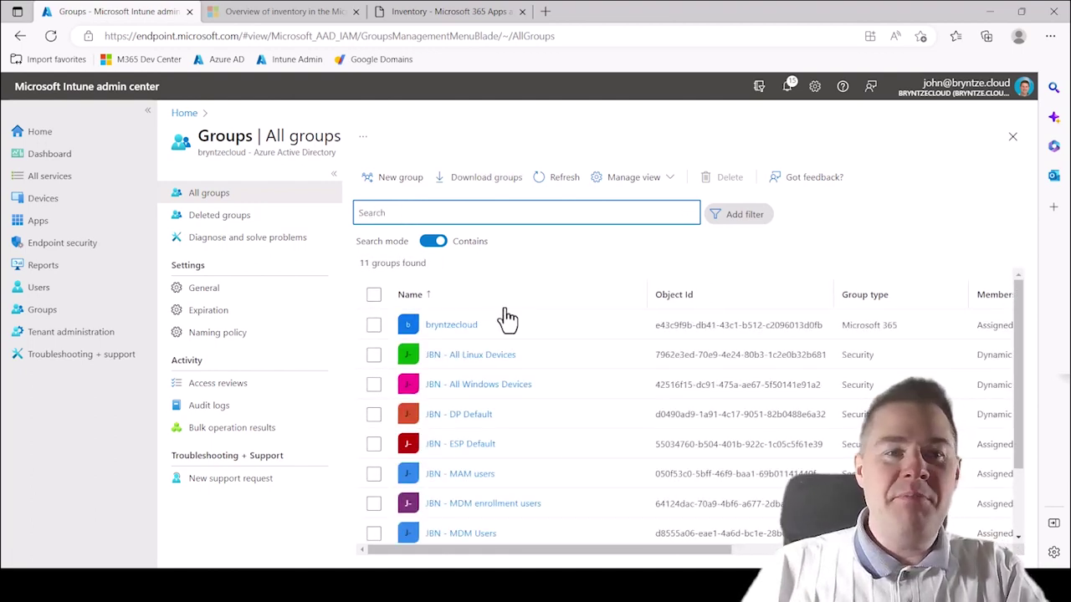